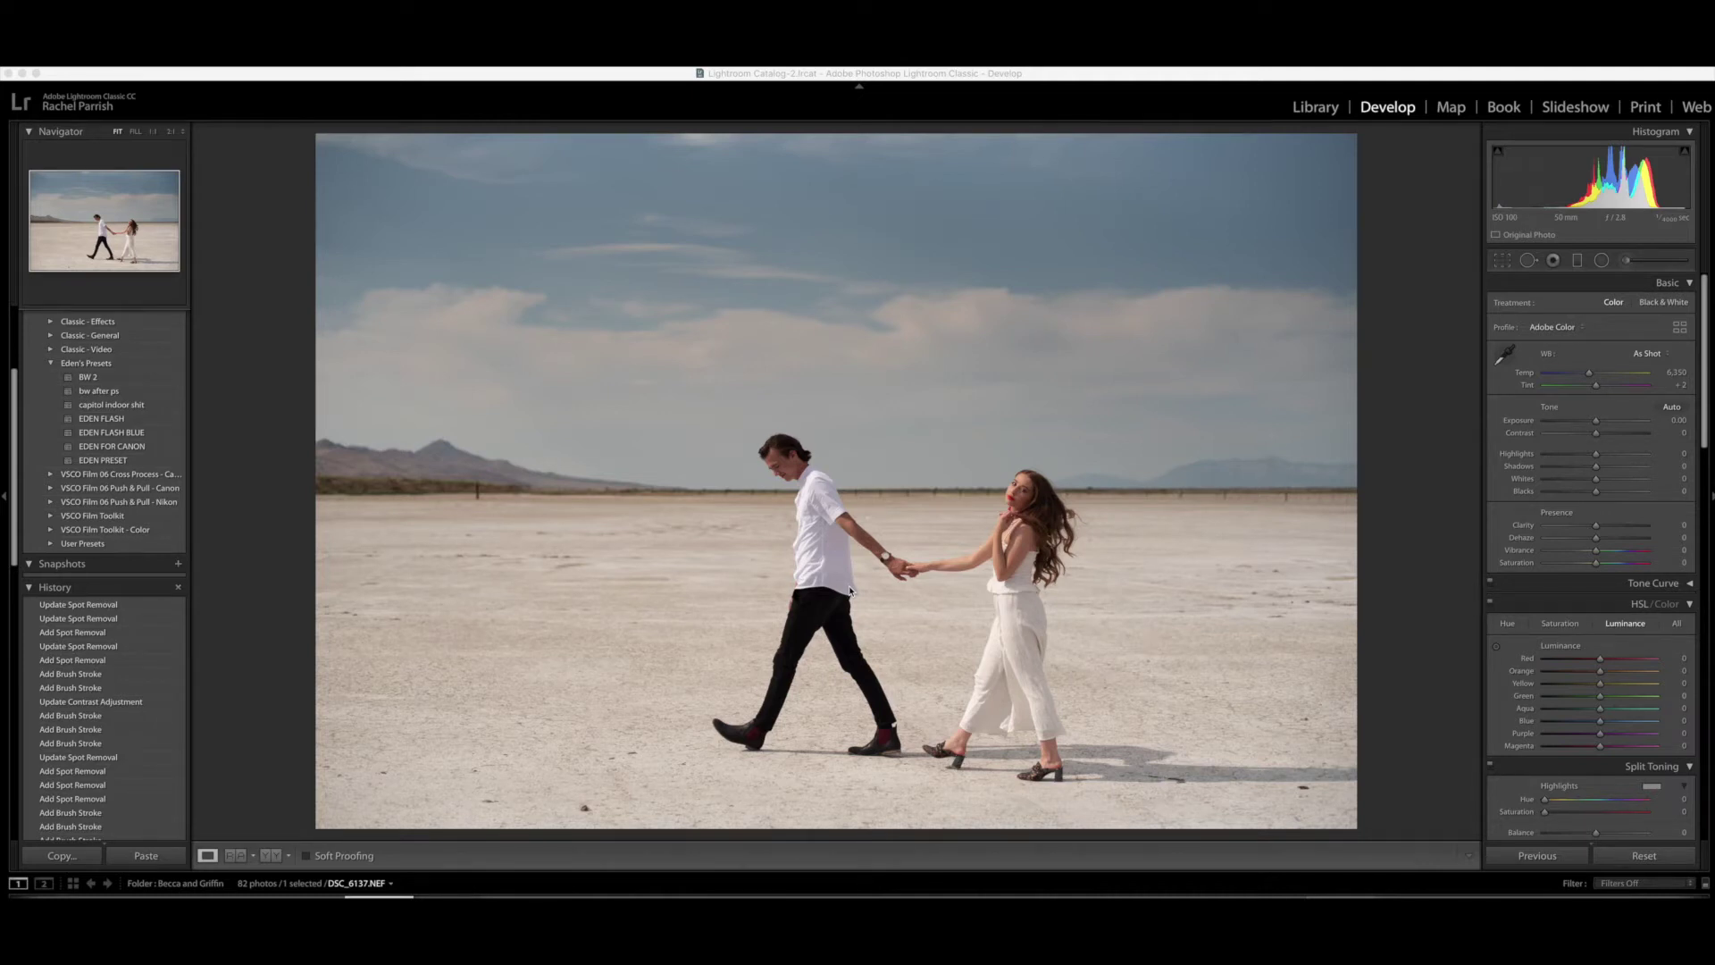
Compare the original DSC_6137.NEF with its edited copy and paste the copied develop settings onto the original
{"action": "left_click", "coordinate": [271, 696]}
{"action": "key", "text": "Right"}
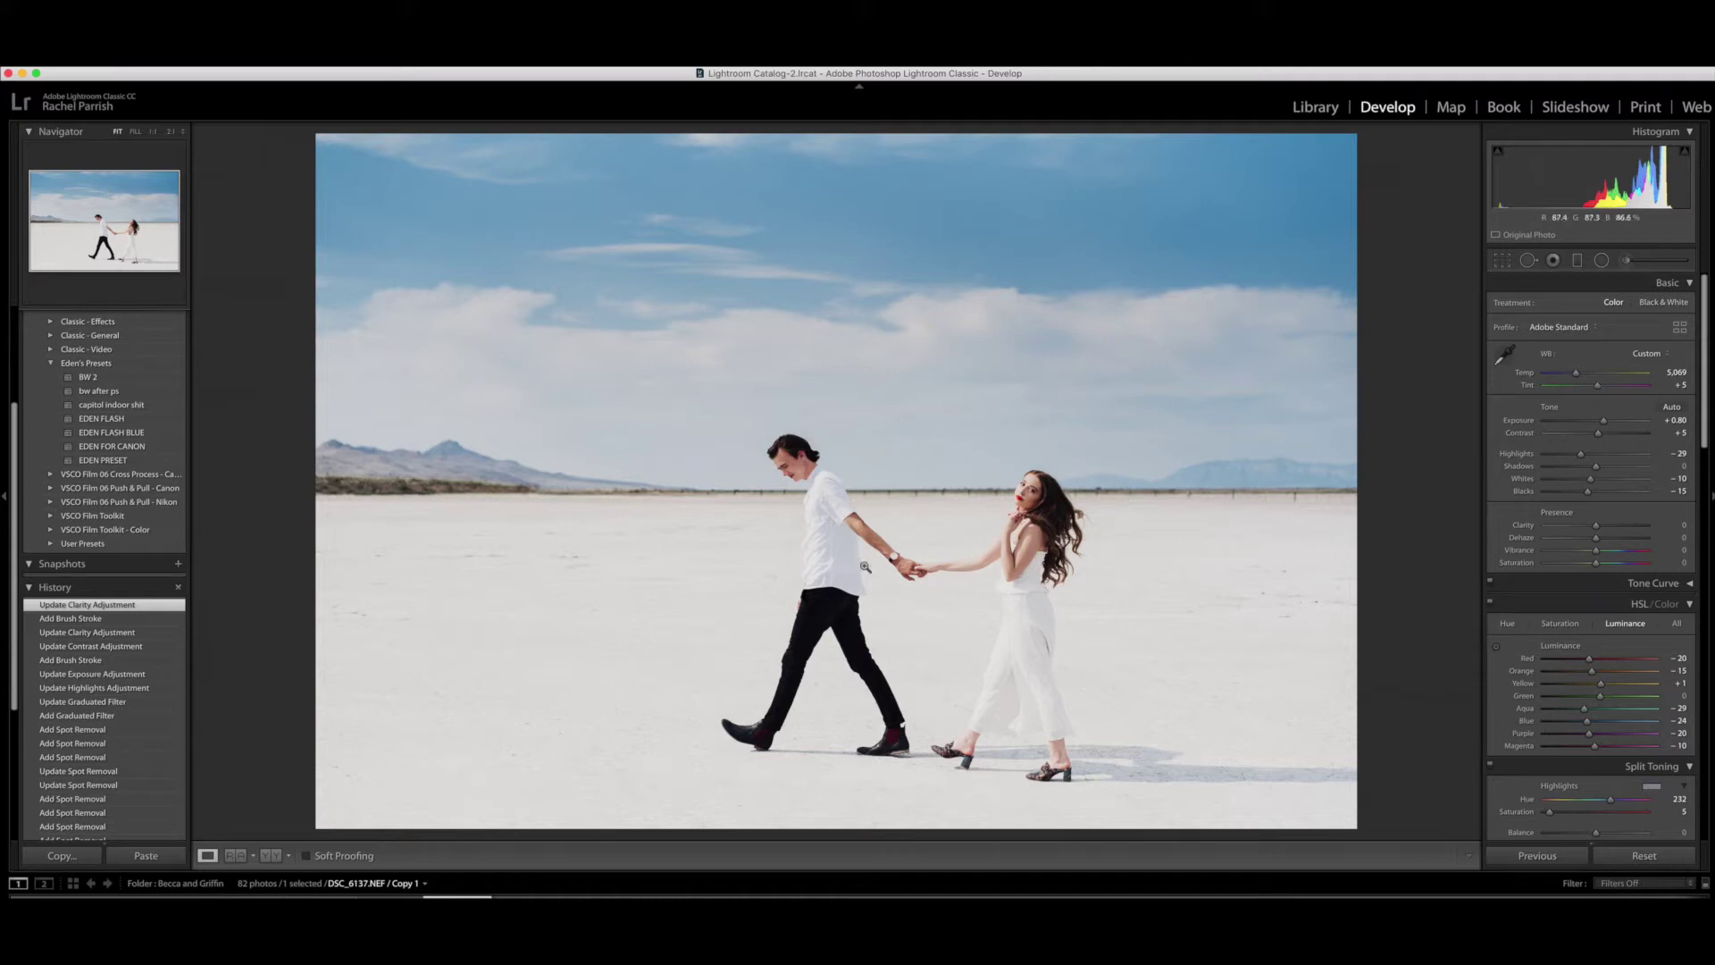
{"action": "key", "text": "Left"}
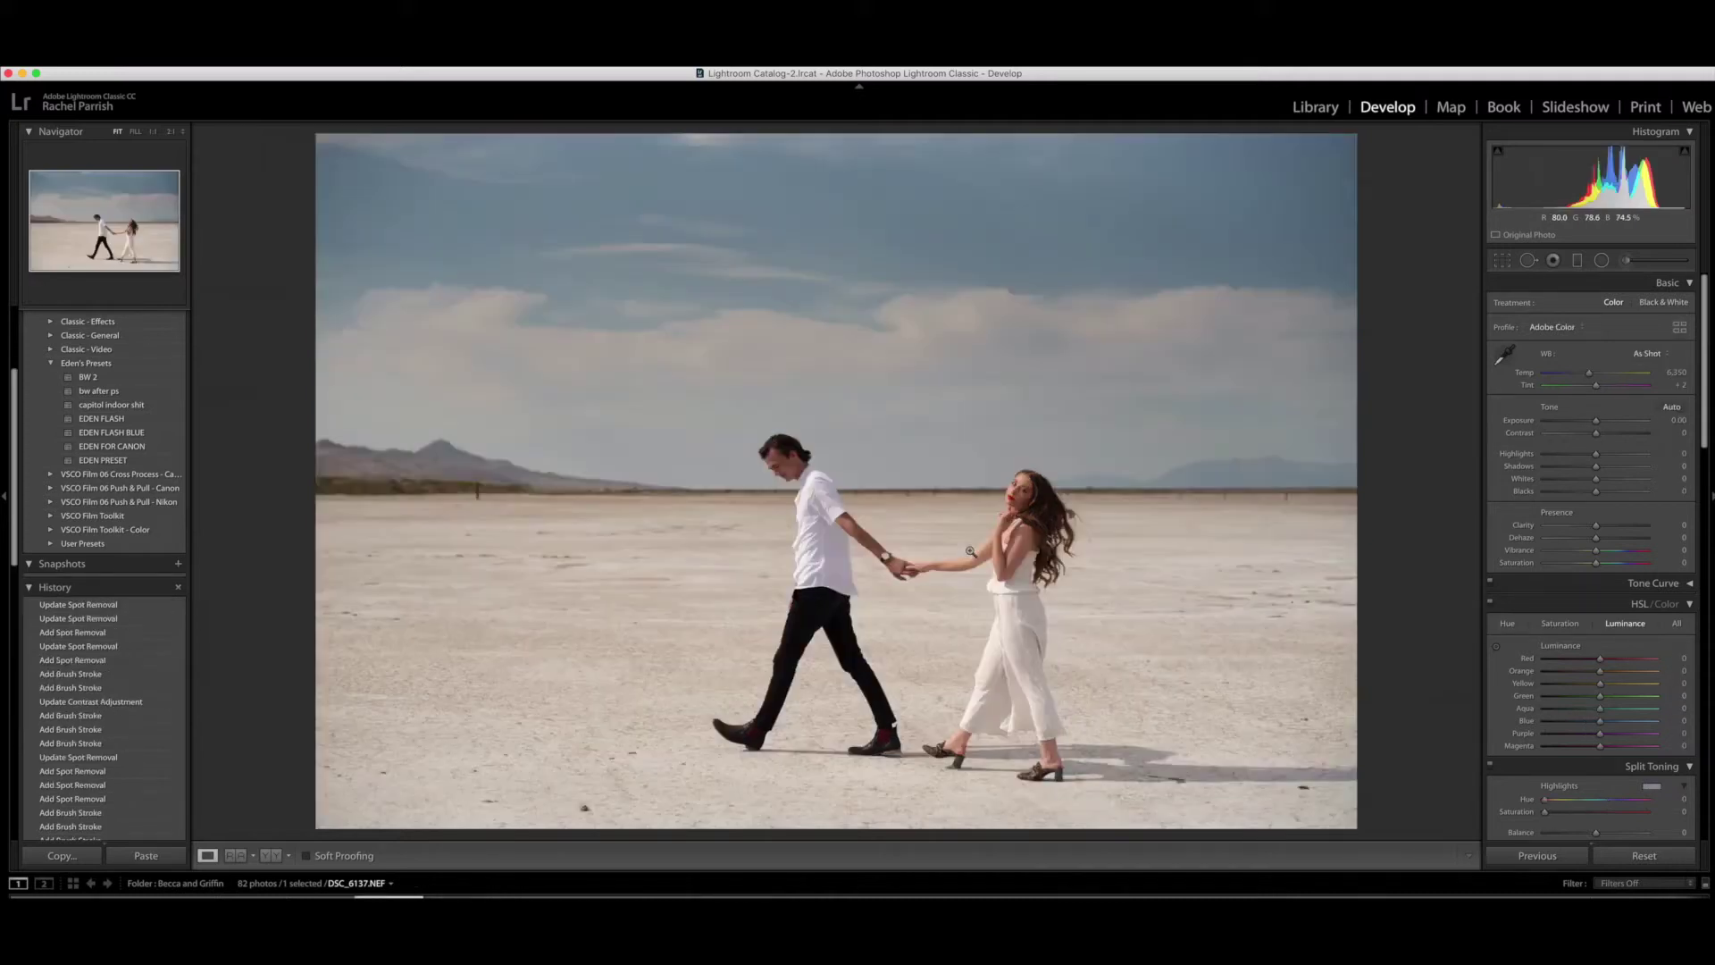
{"action": "left_click", "coordinate": [145, 856]}
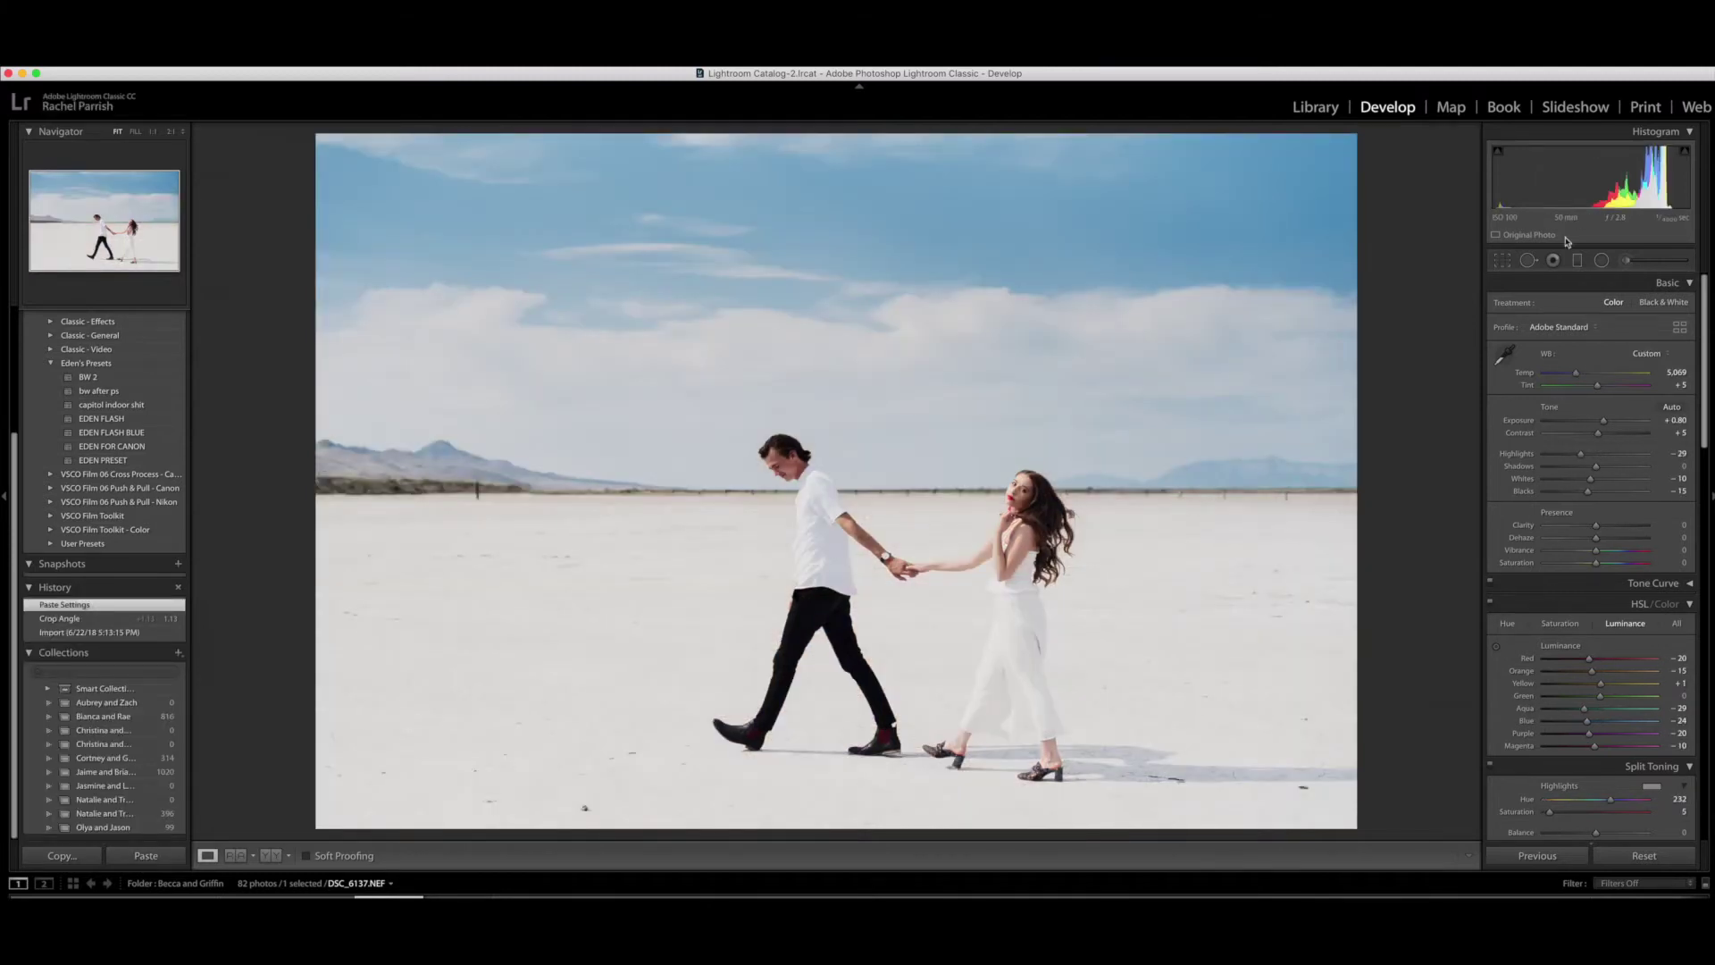
Heal the dark spots on the sand in and around the woman's shadow with spot removal, adjusting the source area
{"action": "left_click", "coordinate": [1526, 262]}
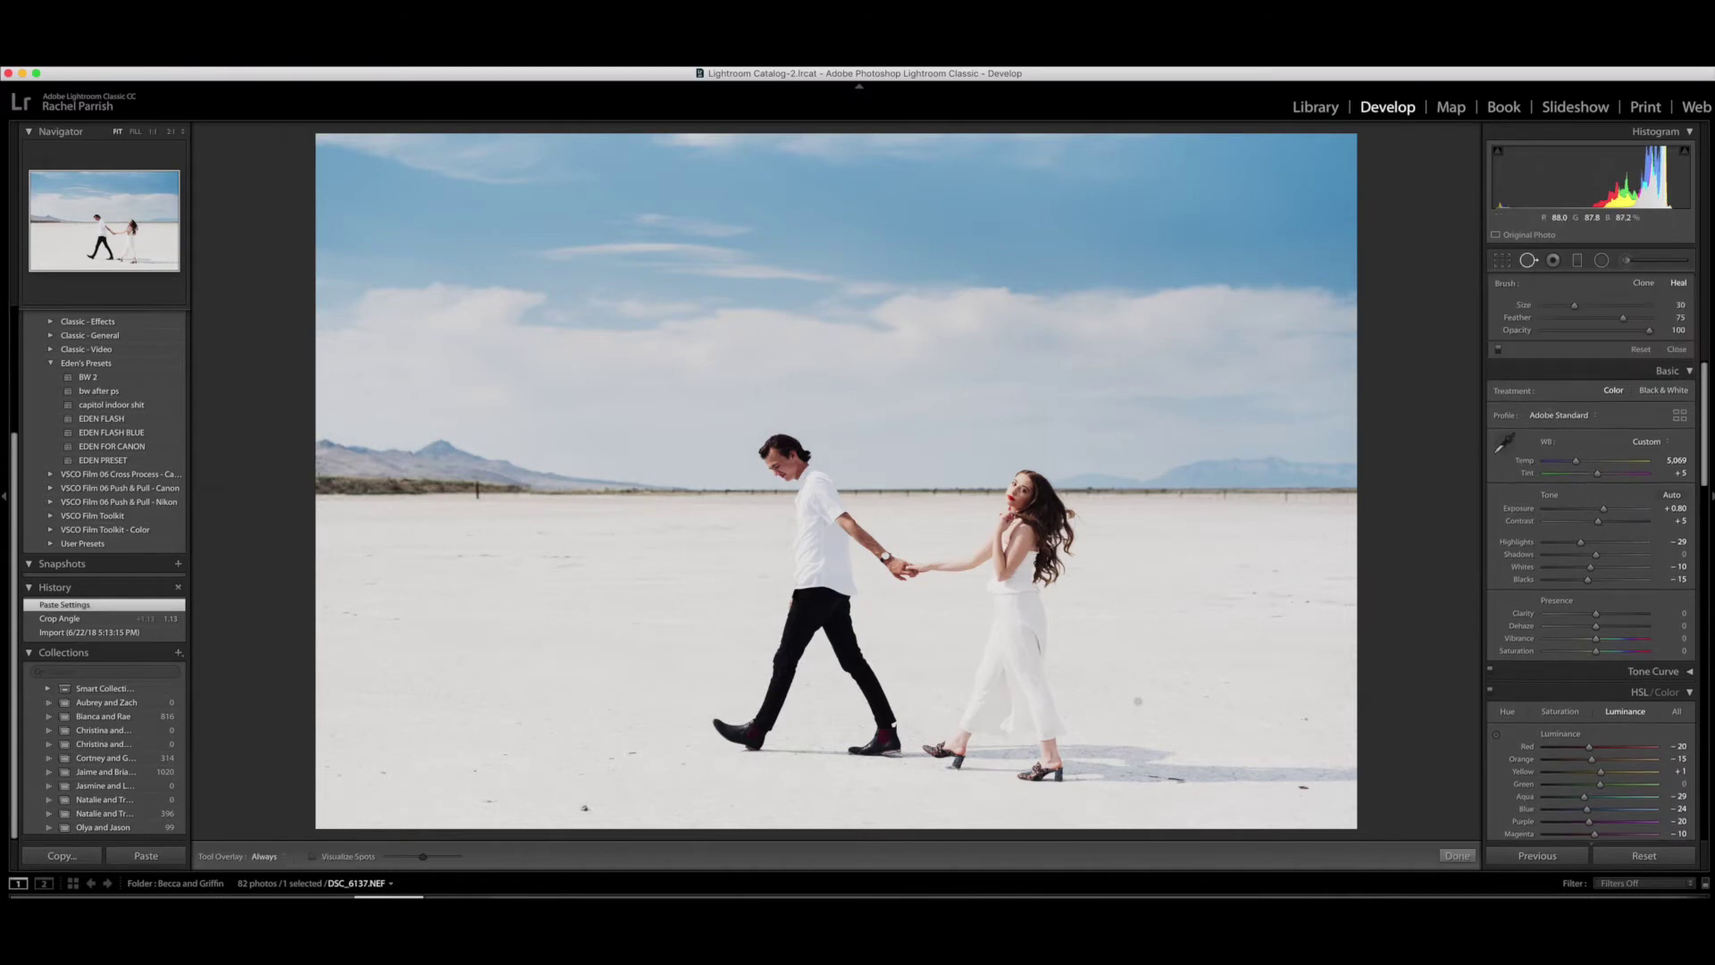
{"action": "left_click_drag", "start_coordinate": [1143, 775], "coordinate": [1230, 779]}
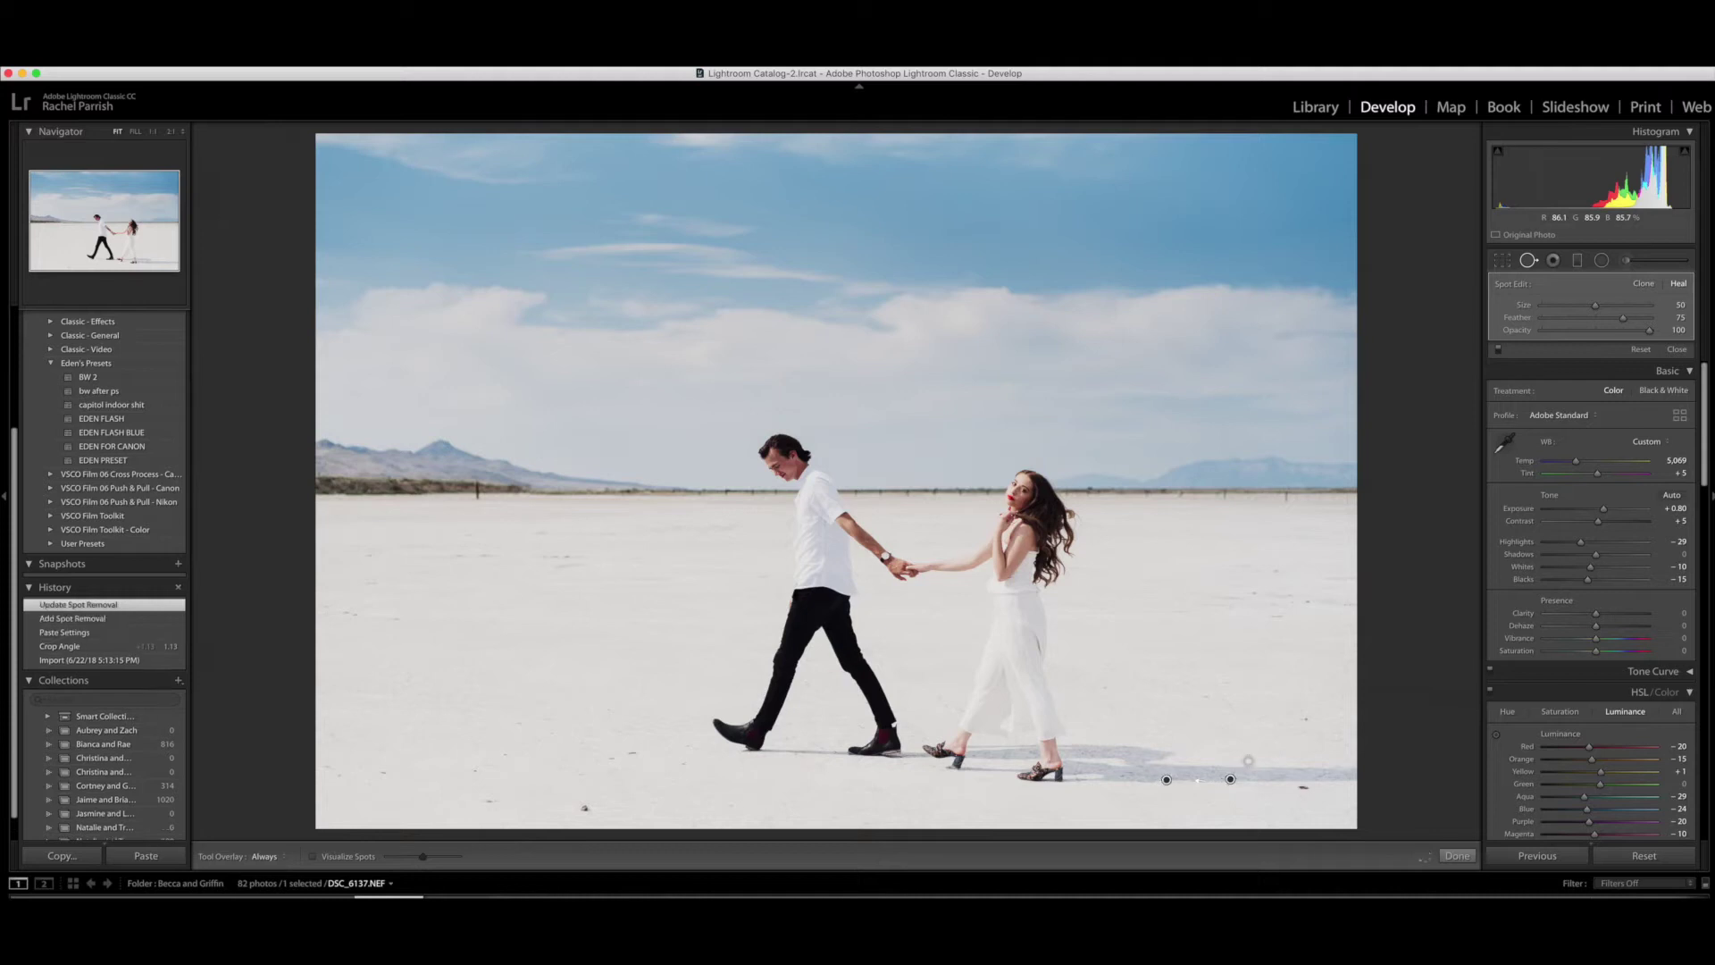
{"action": "left_click", "coordinate": [1304, 720]}
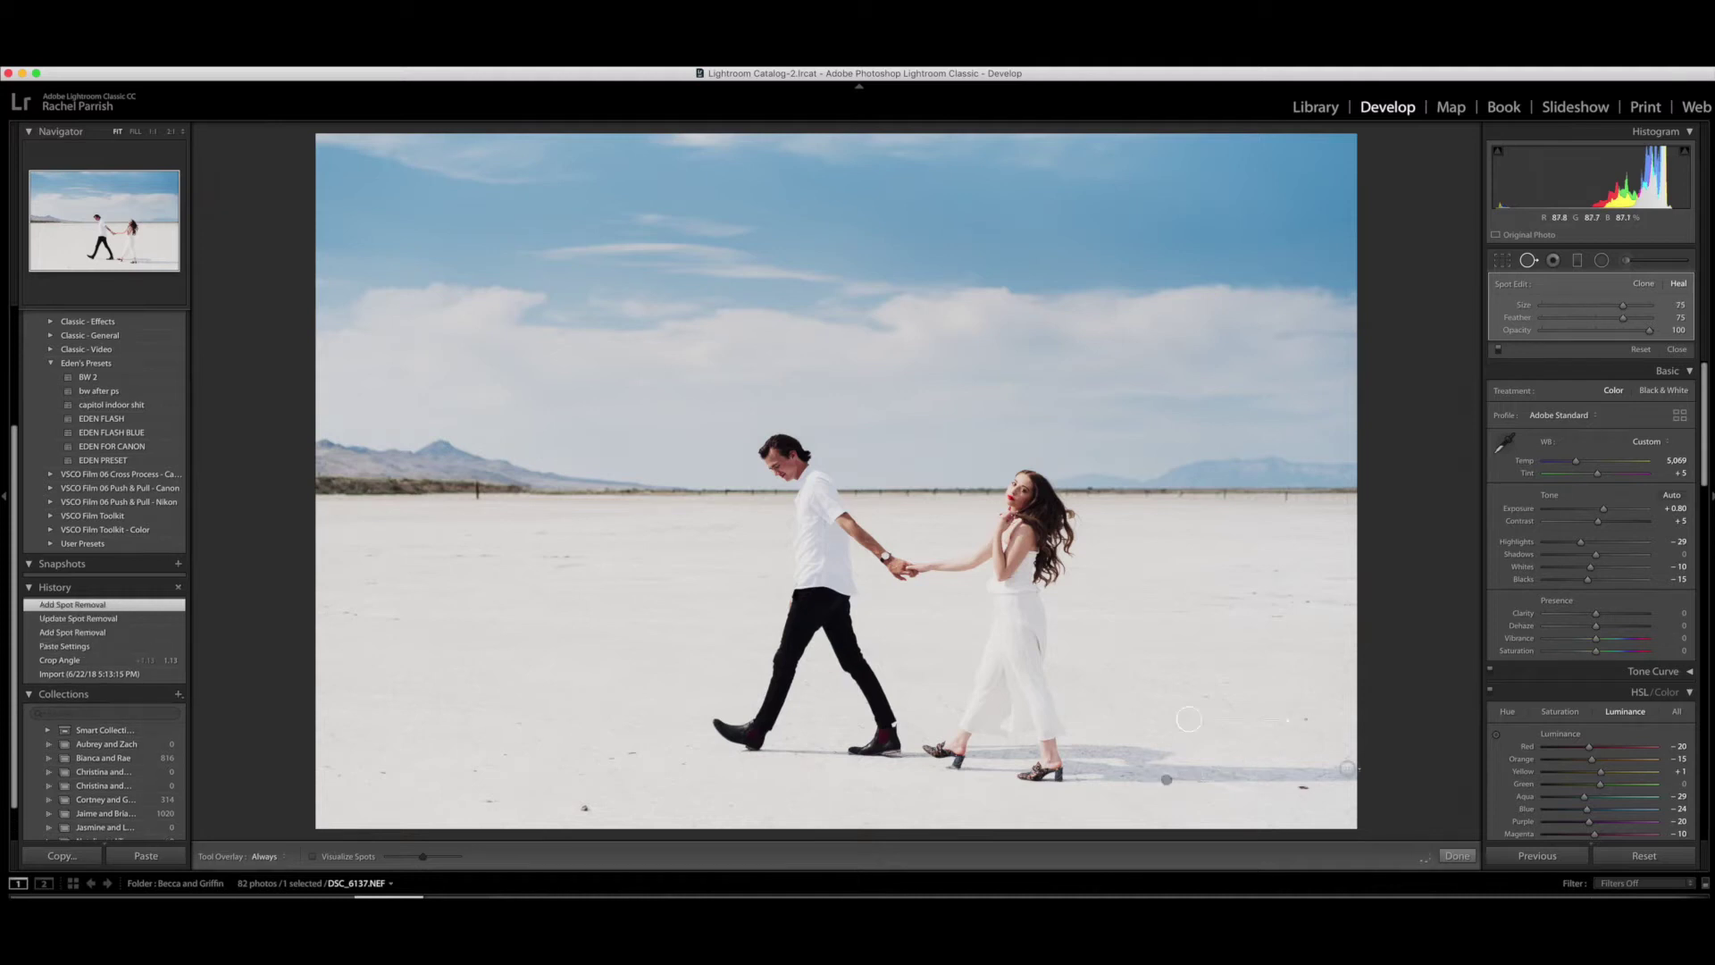
{"action": "left_click", "coordinate": [1303, 793]}
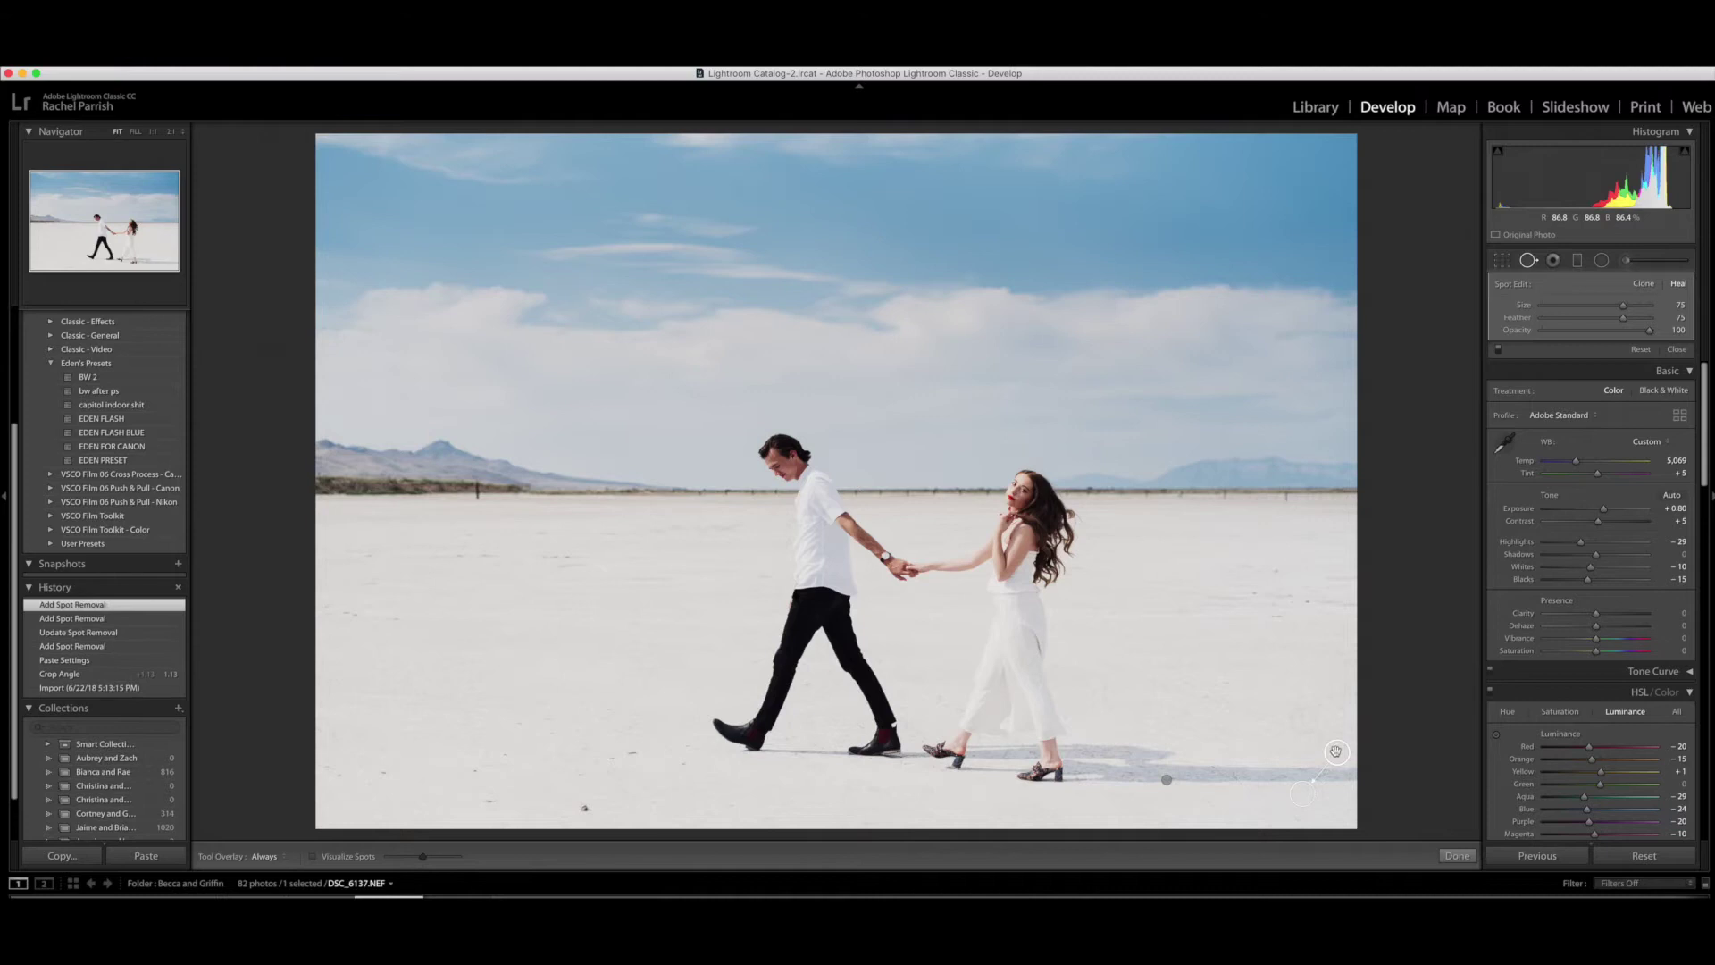
{"action": "left_click_drag", "start_coordinate": [1271, 797], "coordinate": [1272, 798]}
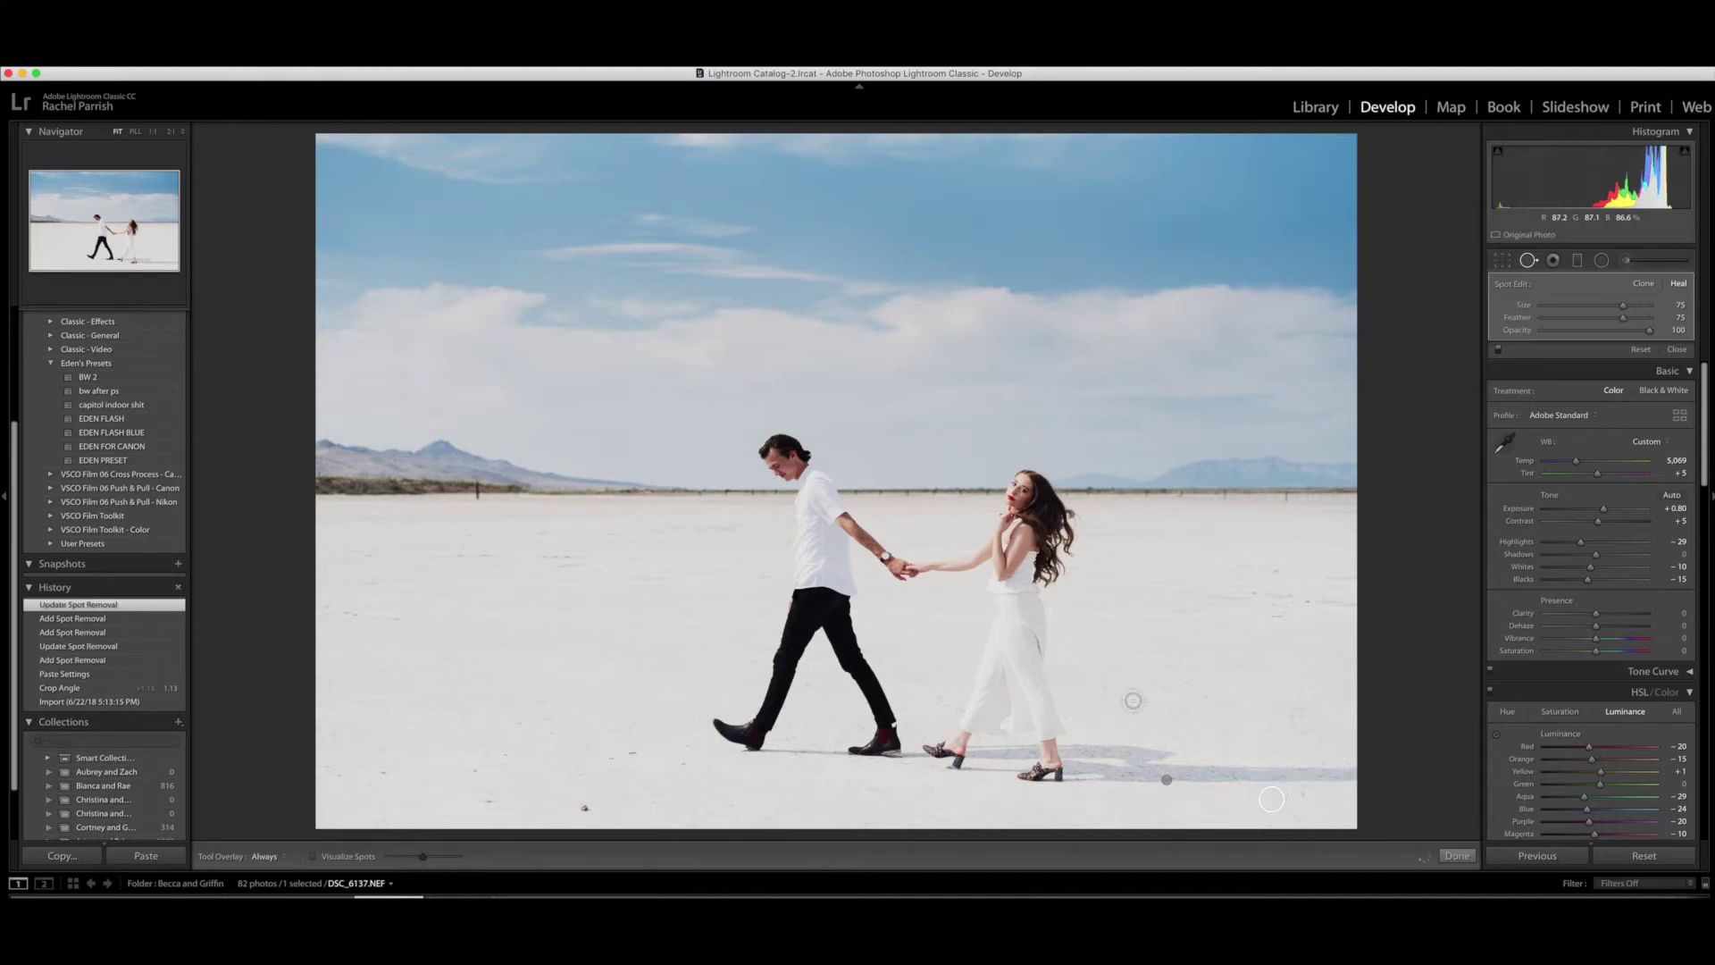
Heal the dark specks on the foreground sand in the photo's lower-left area, choosing a clean source patch
{"action": "left_click", "coordinate": [632, 758]}
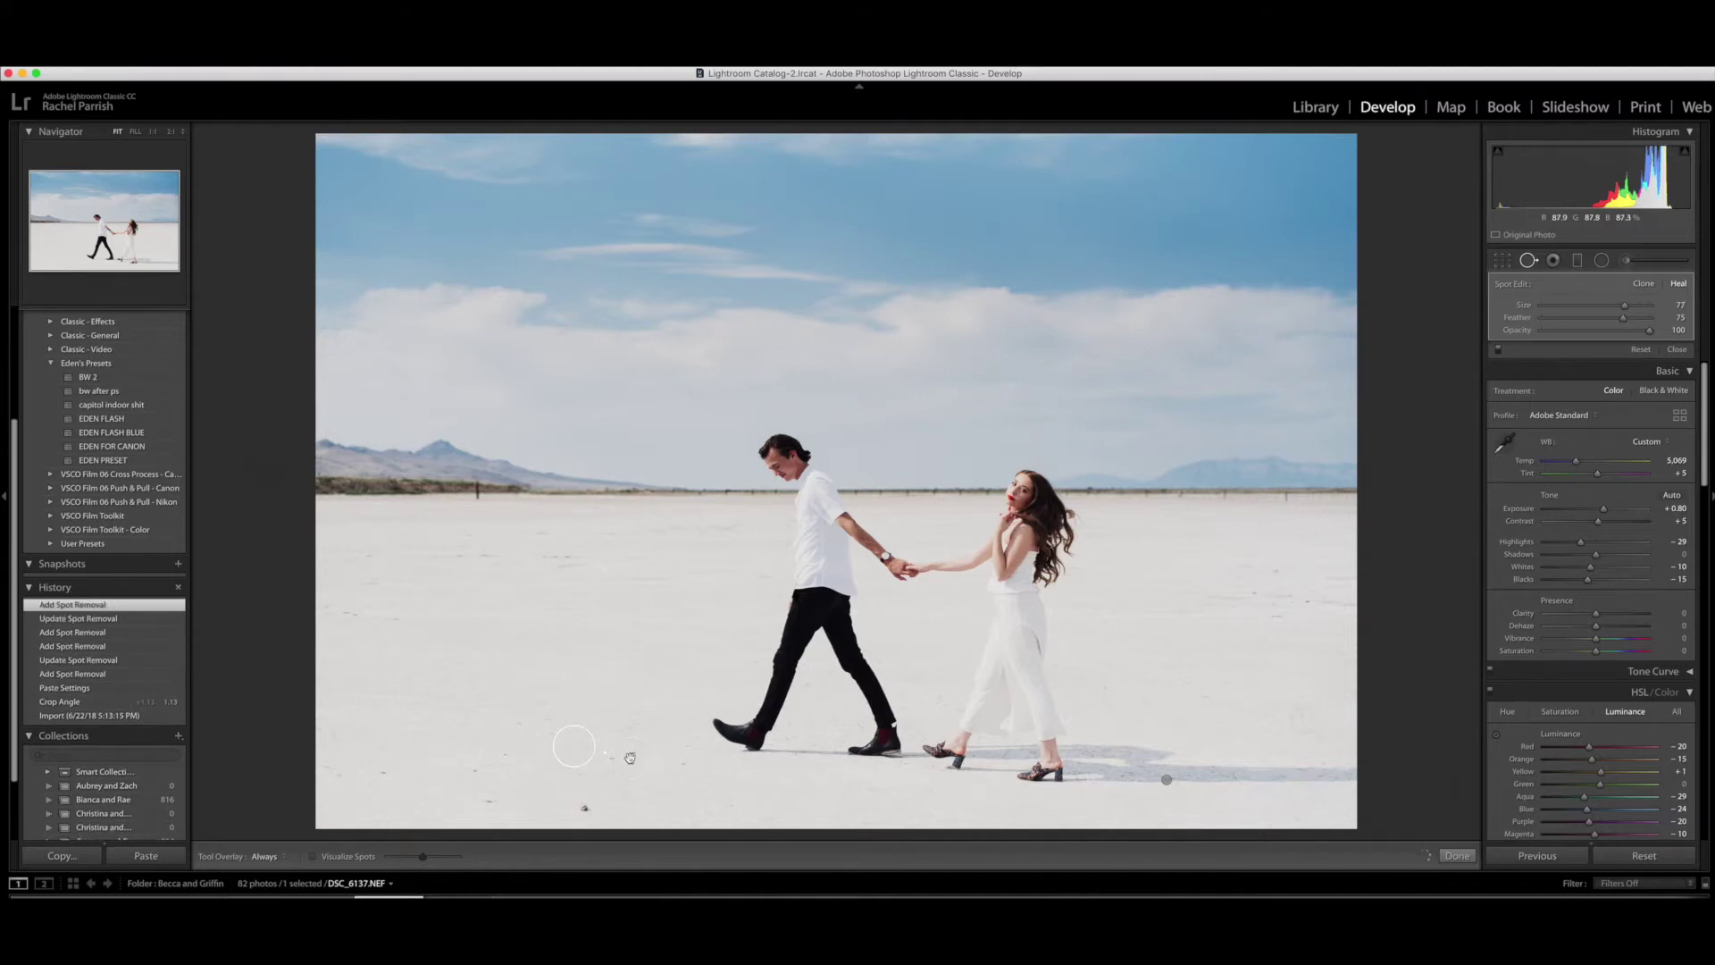
{"action": "left_click", "coordinate": [584, 809]}
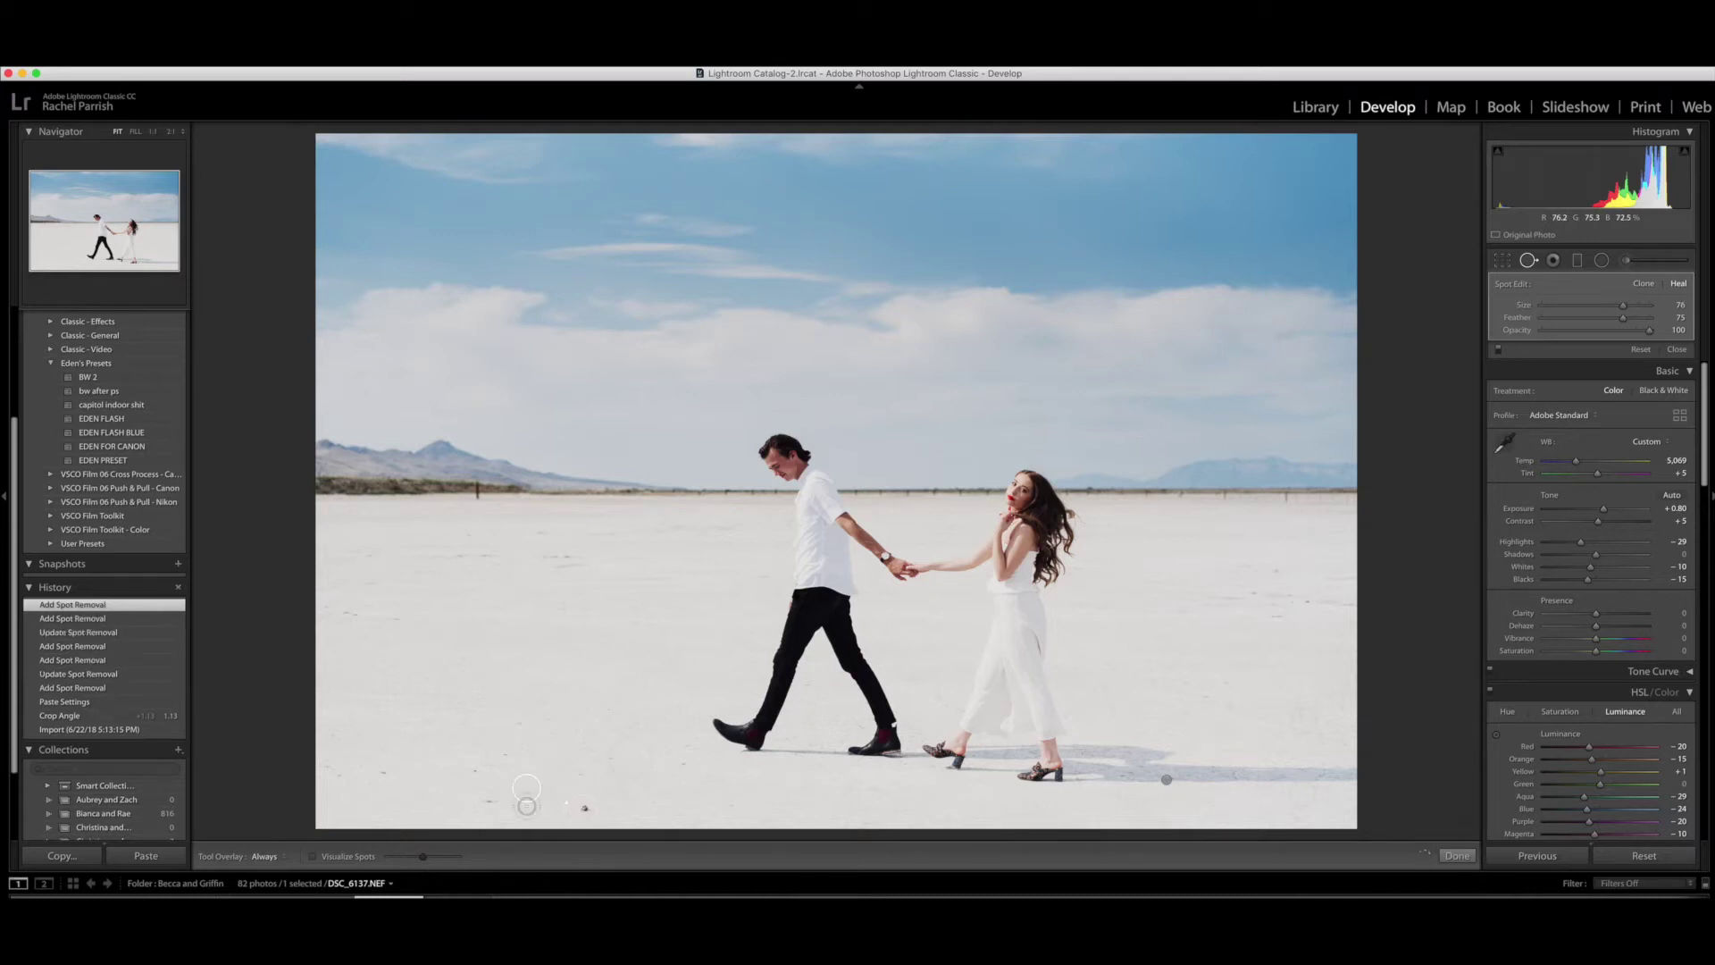
{"action": "left_click", "coordinate": [471, 773]}
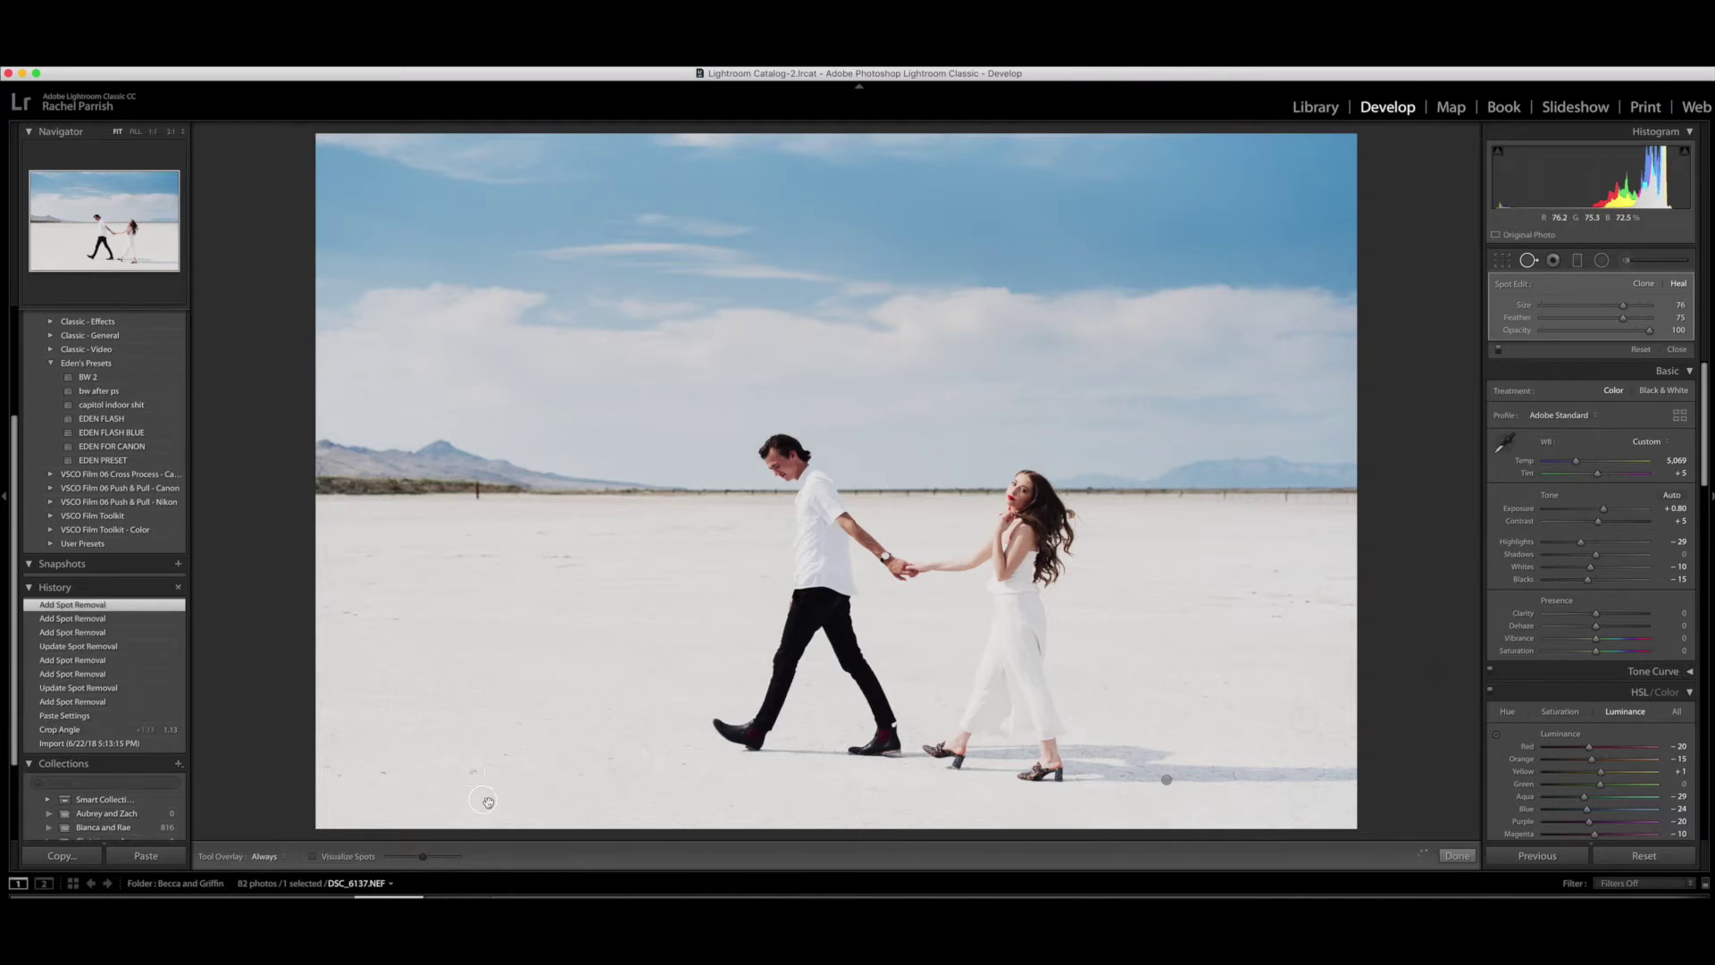
{"action": "left_click_drag", "start_coordinate": [487, 798], "coordinate": [440, 797]}
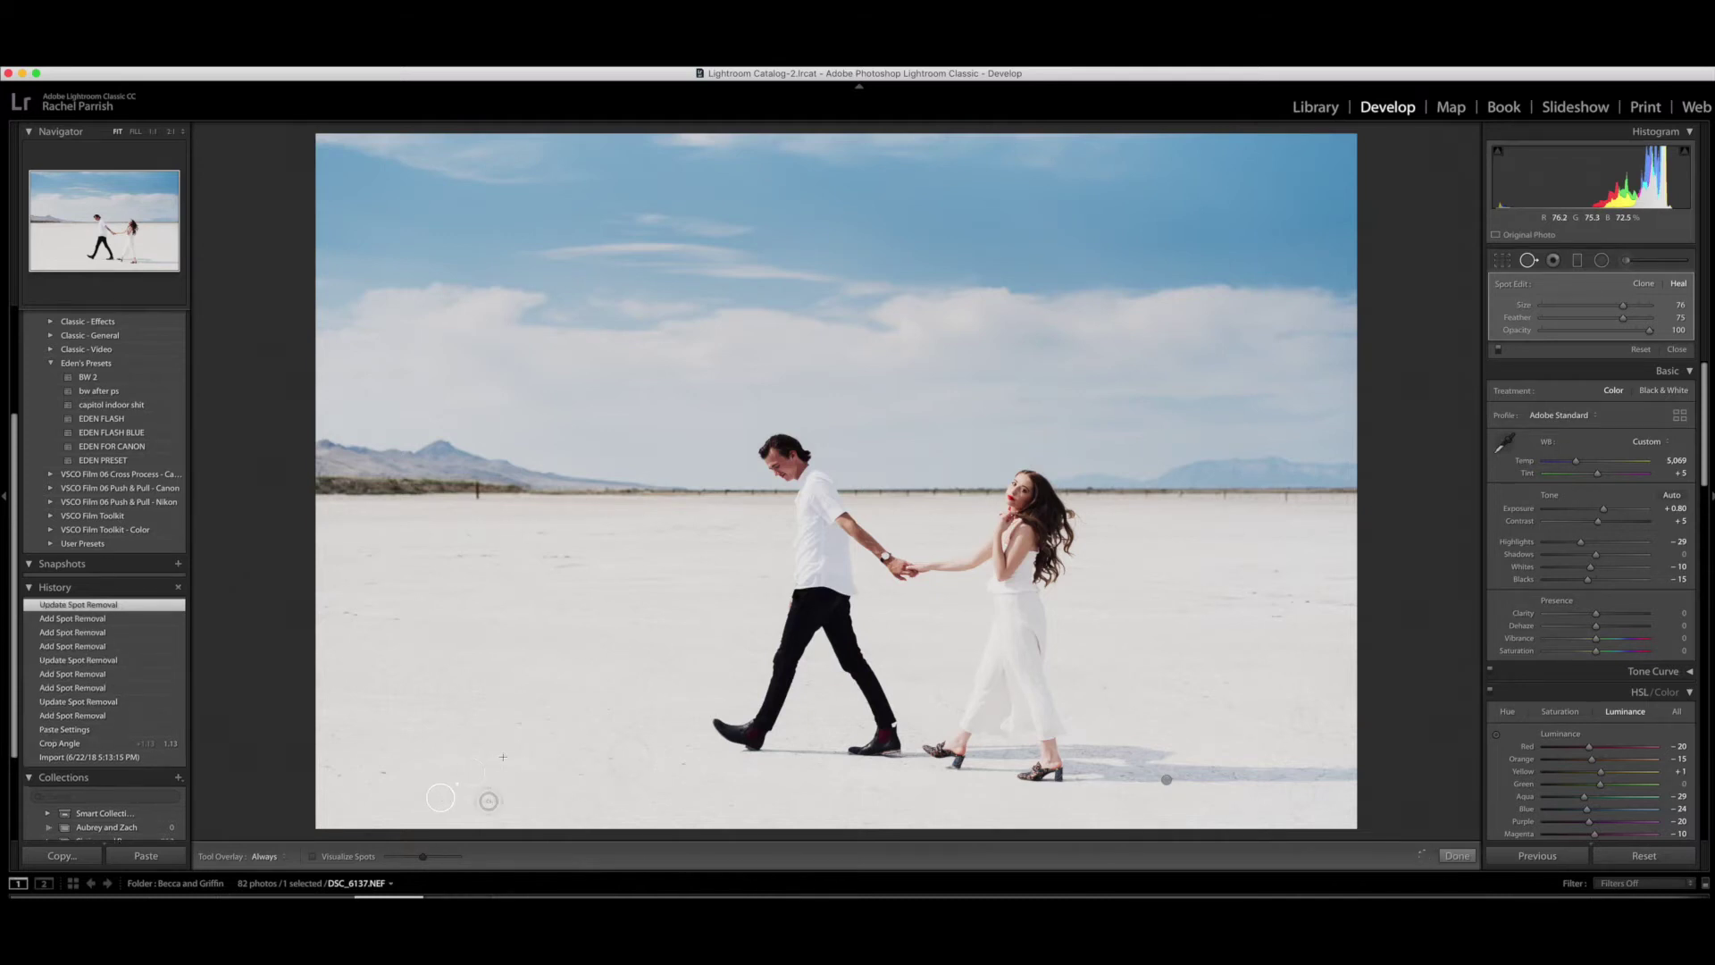
{"action": "left_click", "coordinate": [504, 756]}
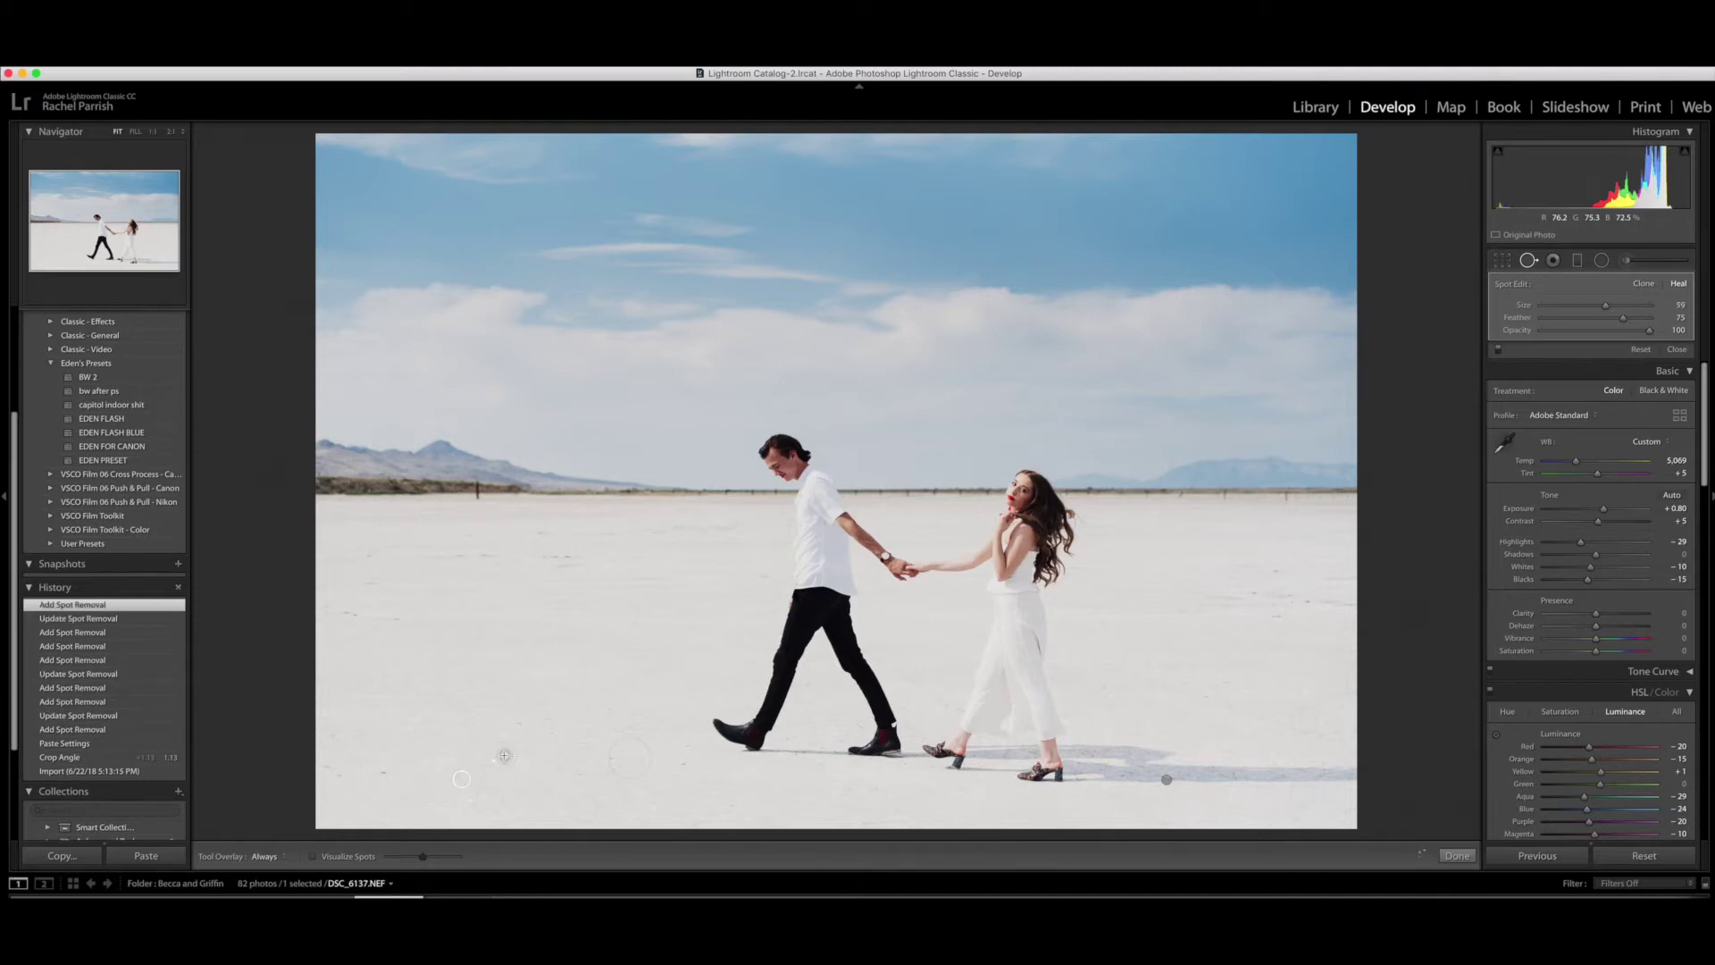
{"action": "left_click", "coordinate": [384, 774]}
{"action": "left_click", "coordinate": [384, 773]}
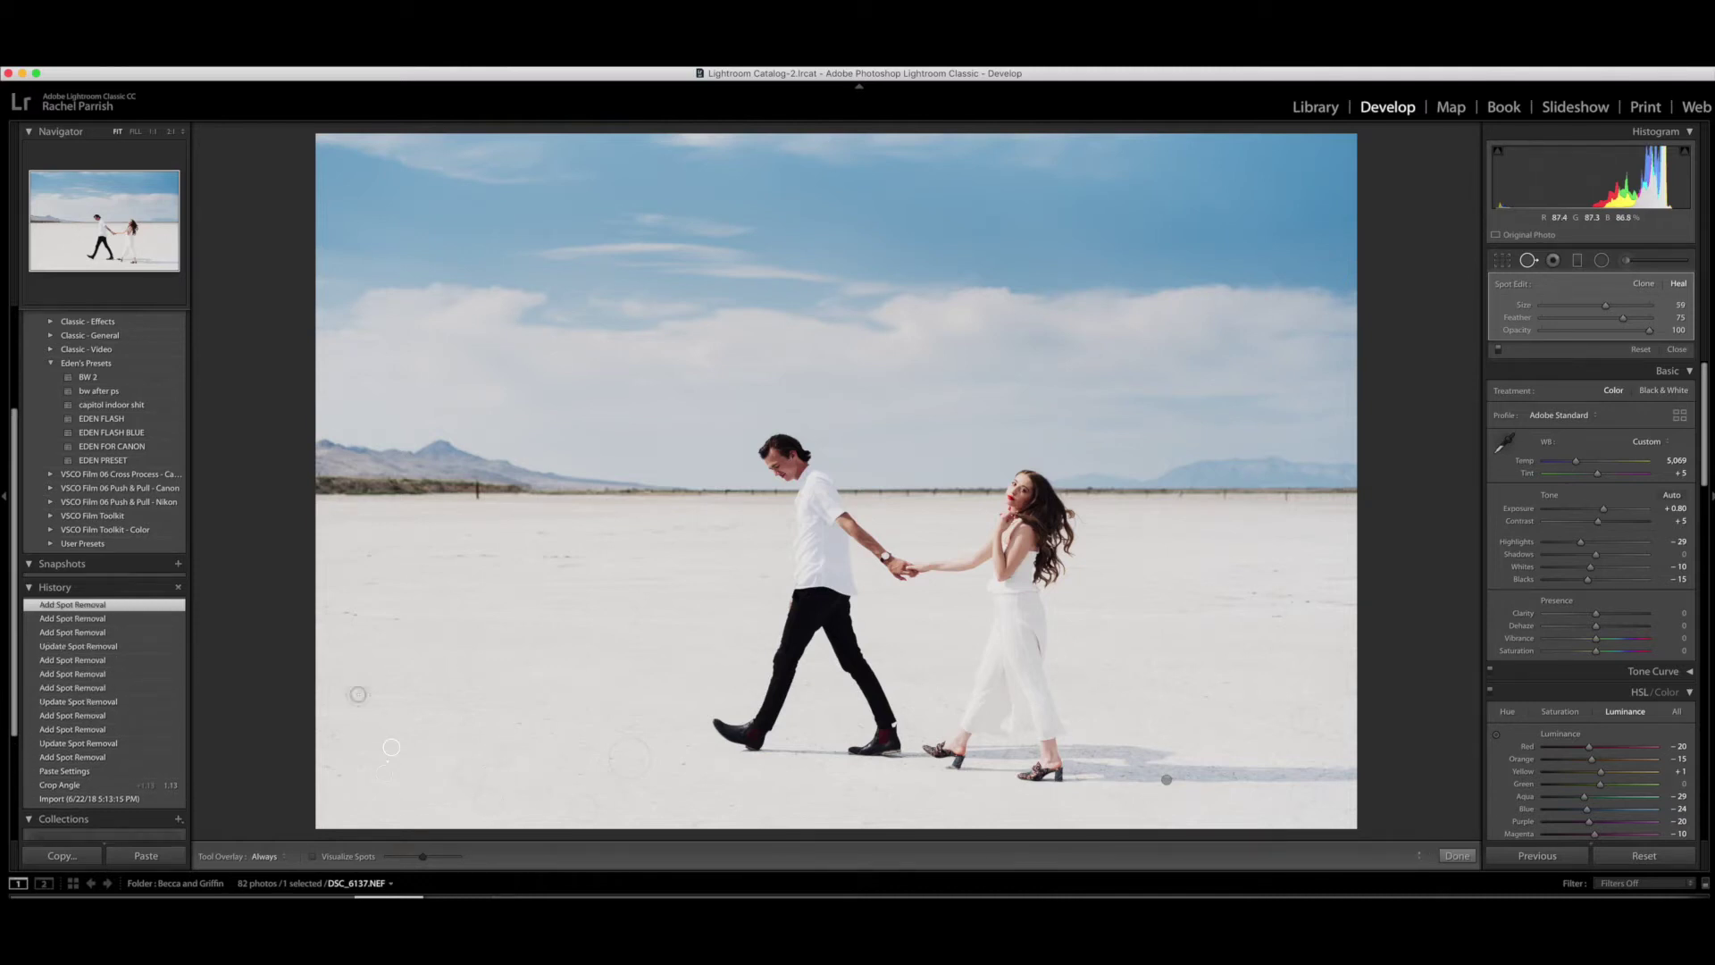
Heal the marks on the sand near the photo's left edge and the lone post on the horizon
{"action": "scroll", "coordinate": [343, 613], "scroll_direction": "up", "scroll_amount": 3}
{"action": "left_click", "coordinate": [343, 611]}
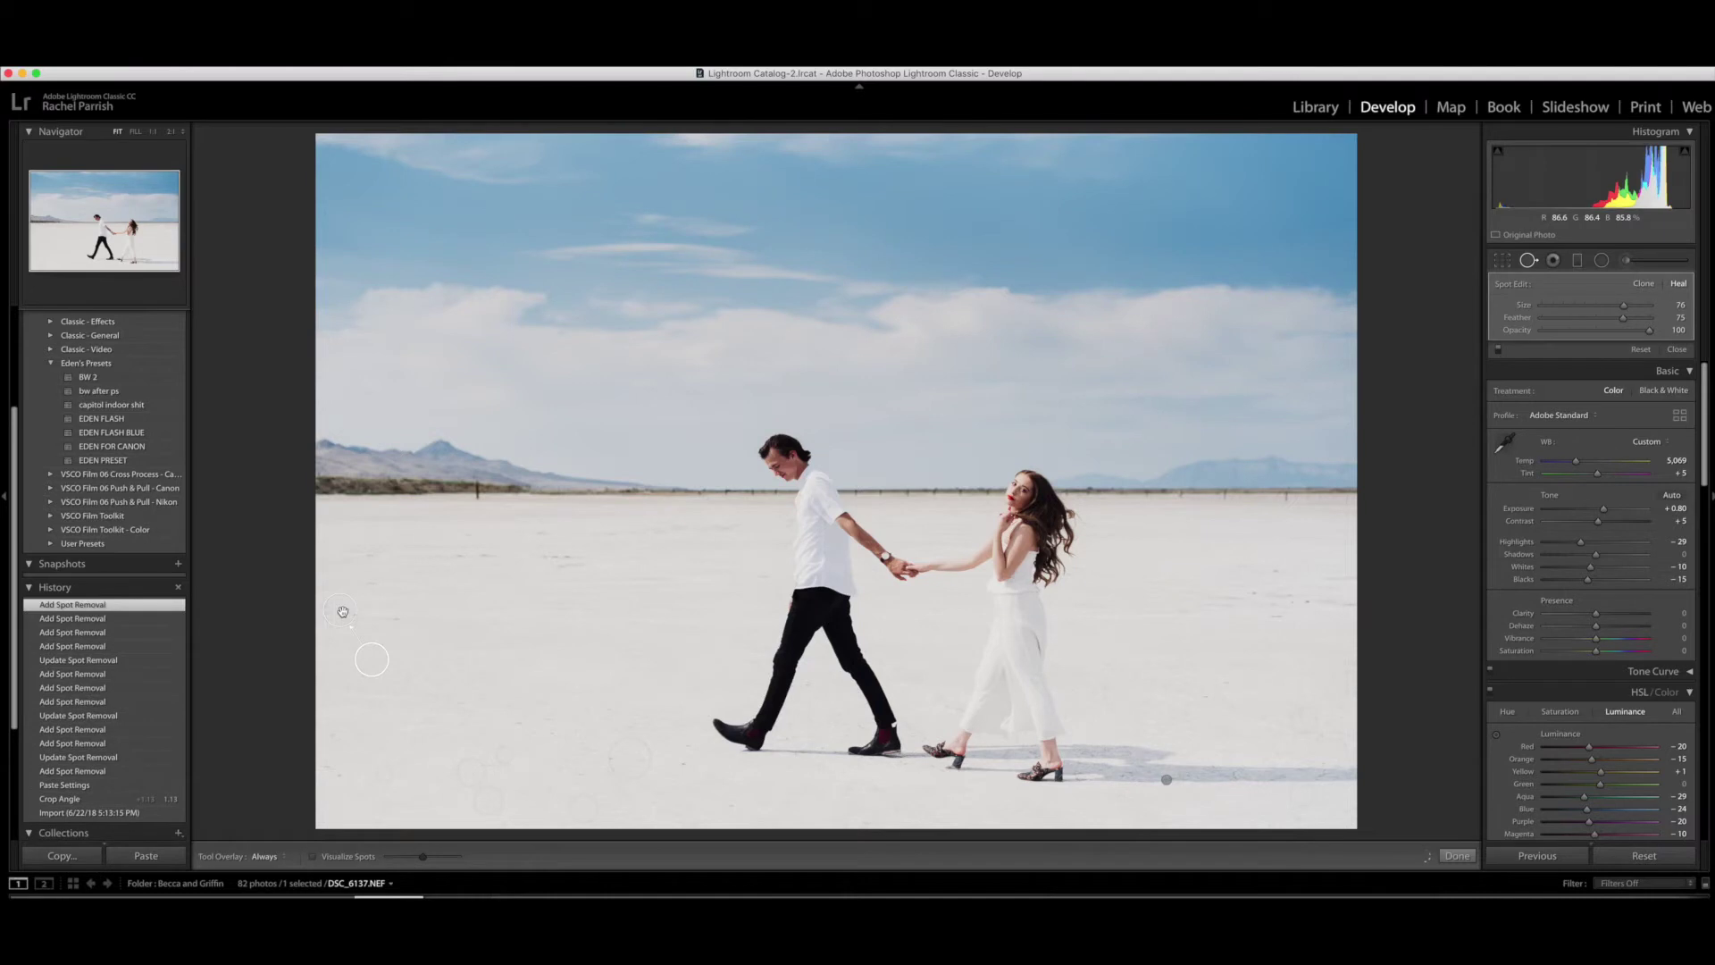
{"action": "left_click", "coordinate": [390, 623]}
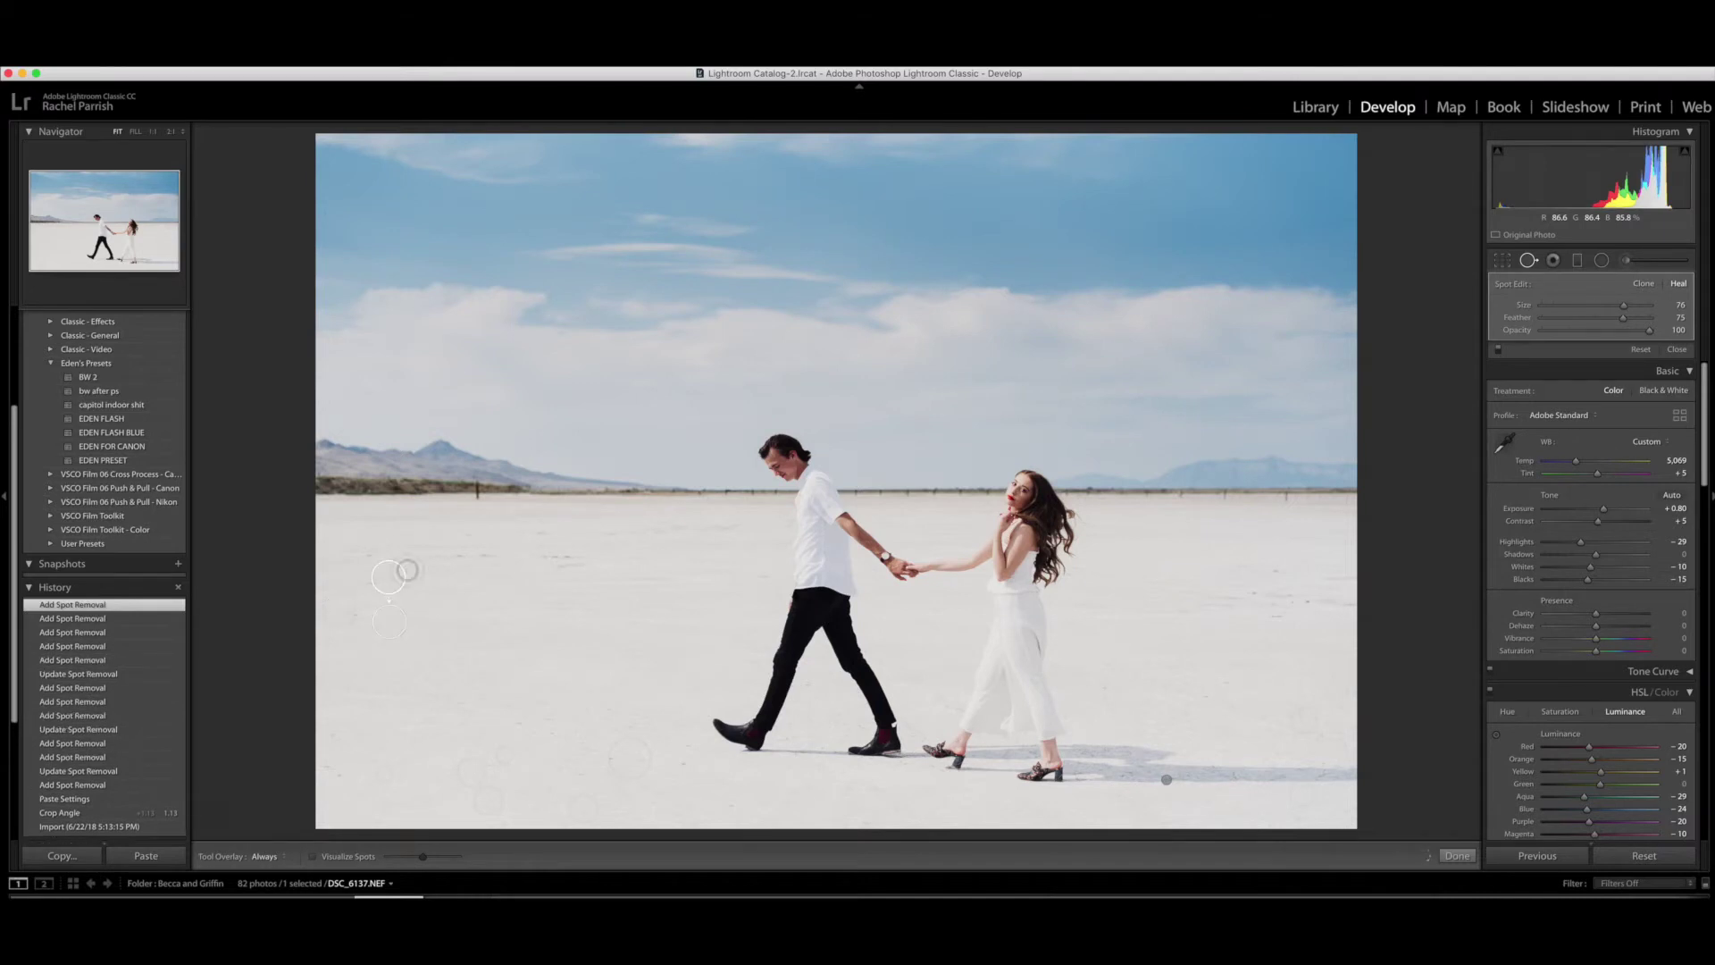
{"action": "left_click", "coordinate": [476, 489]}
{"action": "scroll", "coordinate": [471, 489], "scroll_direction": "down", "scroll_amount": 5}
{"action": "left_click", "coordinate": [476, 490]}
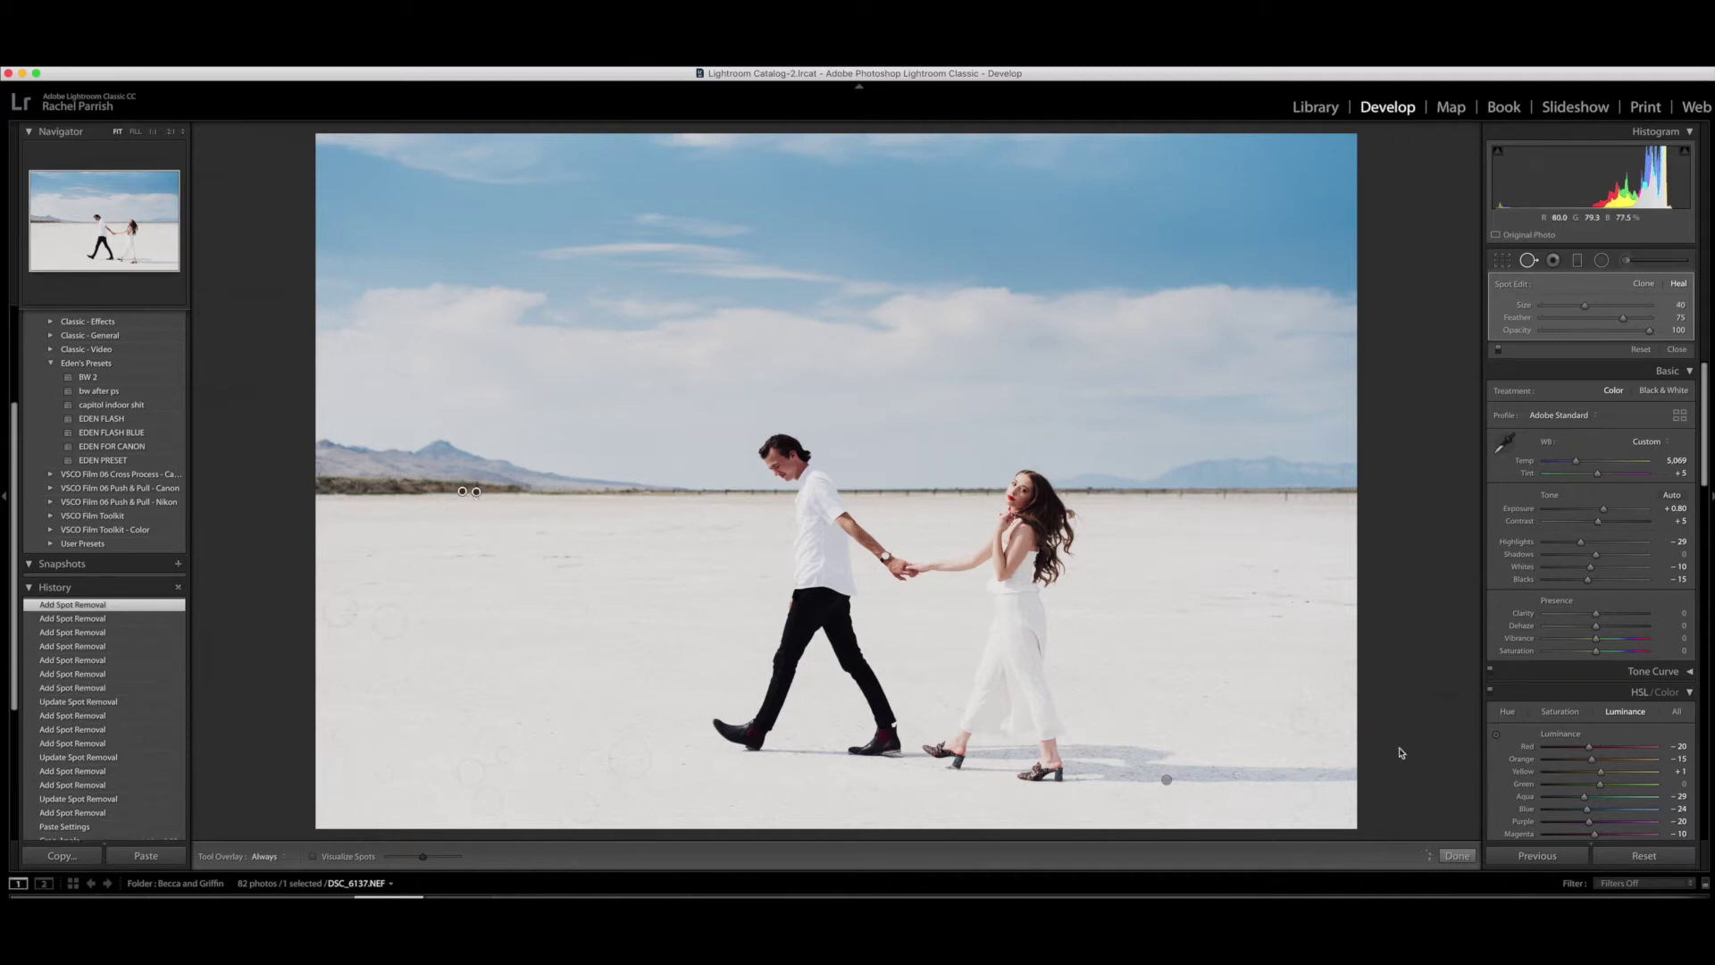
{"action": "left_click", "coordinate": [1456, 855]}
Paint a softening adjustment brush with contrast -42 and clarity -41 over the skin of the man's face and neck
{"action": "left_click", "coordinate": [791, 464]}
{"action": "left_click_drag", "start_coordinate": [1016, 589], "coordinate": [943, 485]}
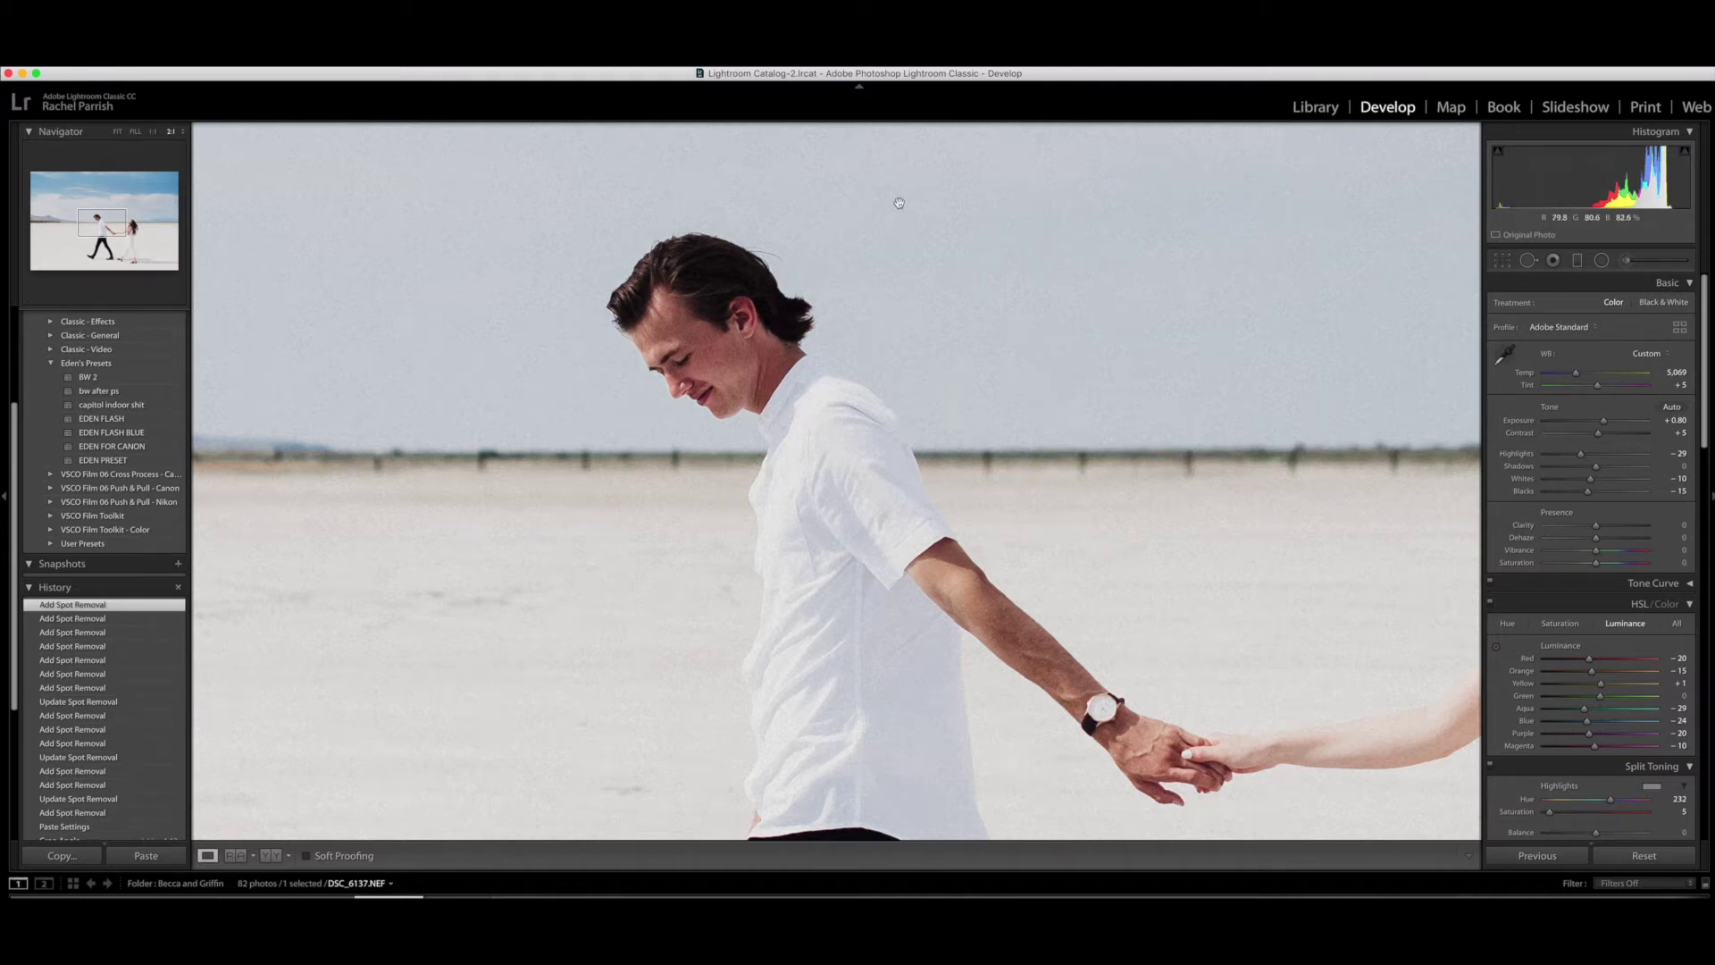
{"action": "left_click", "coordinate": [1628, 260]}
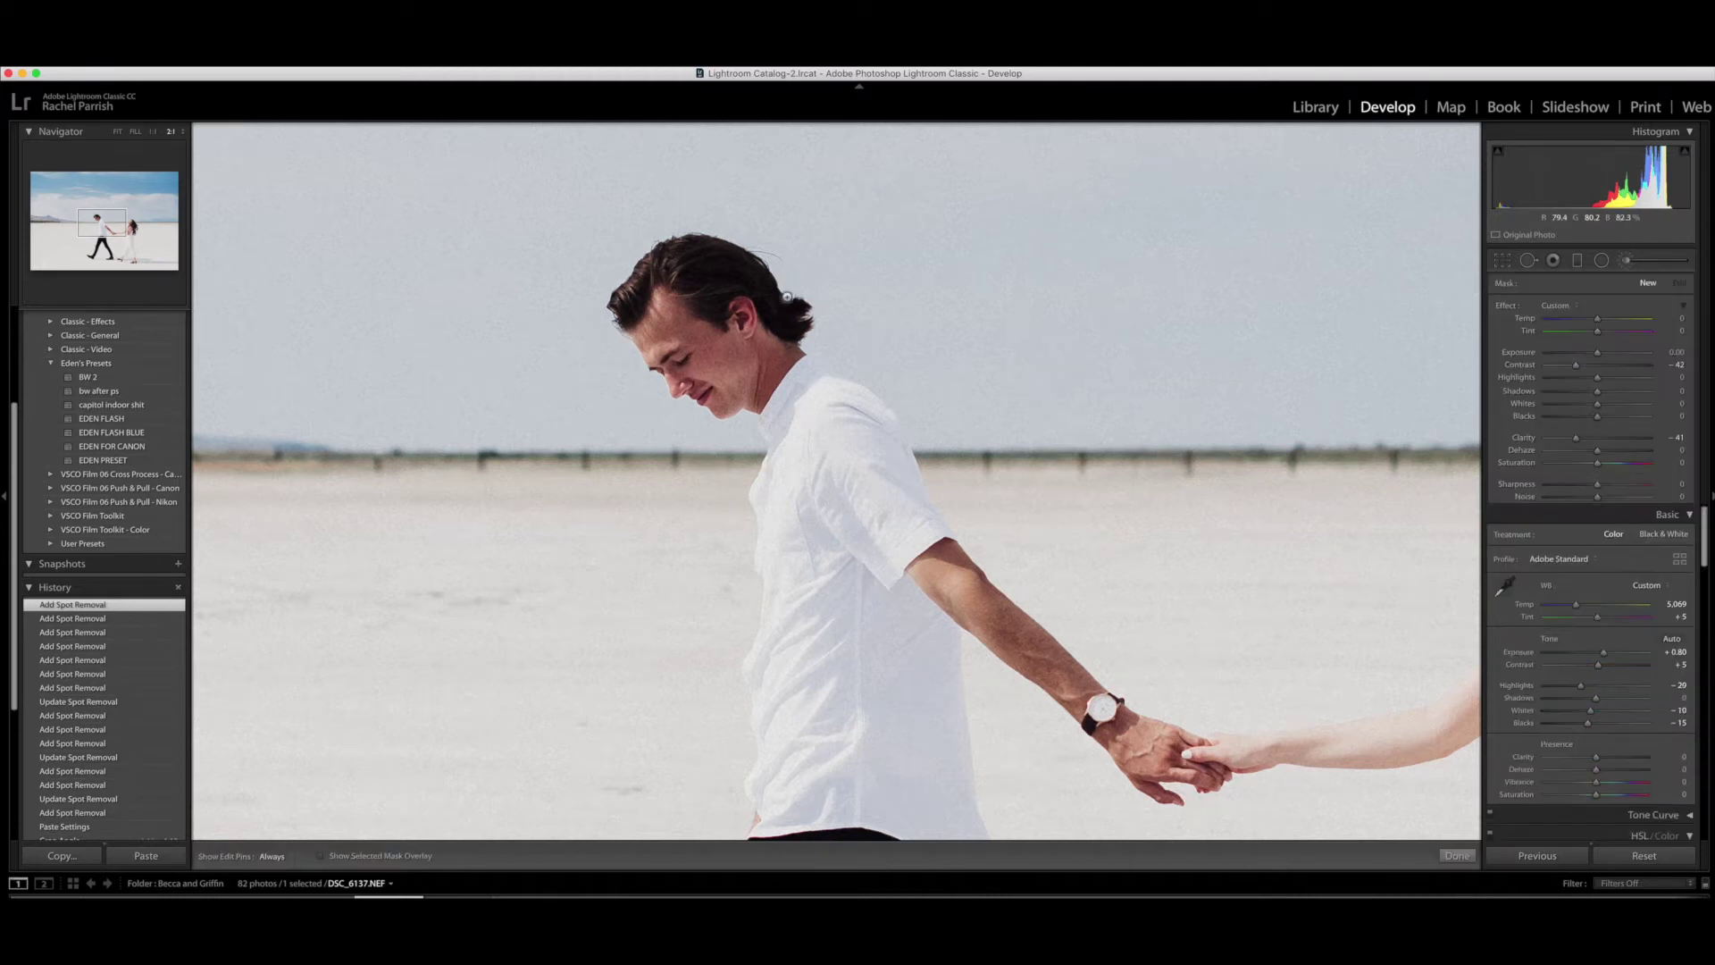
{"action": "left_click", "coordinate": [674, 320]}
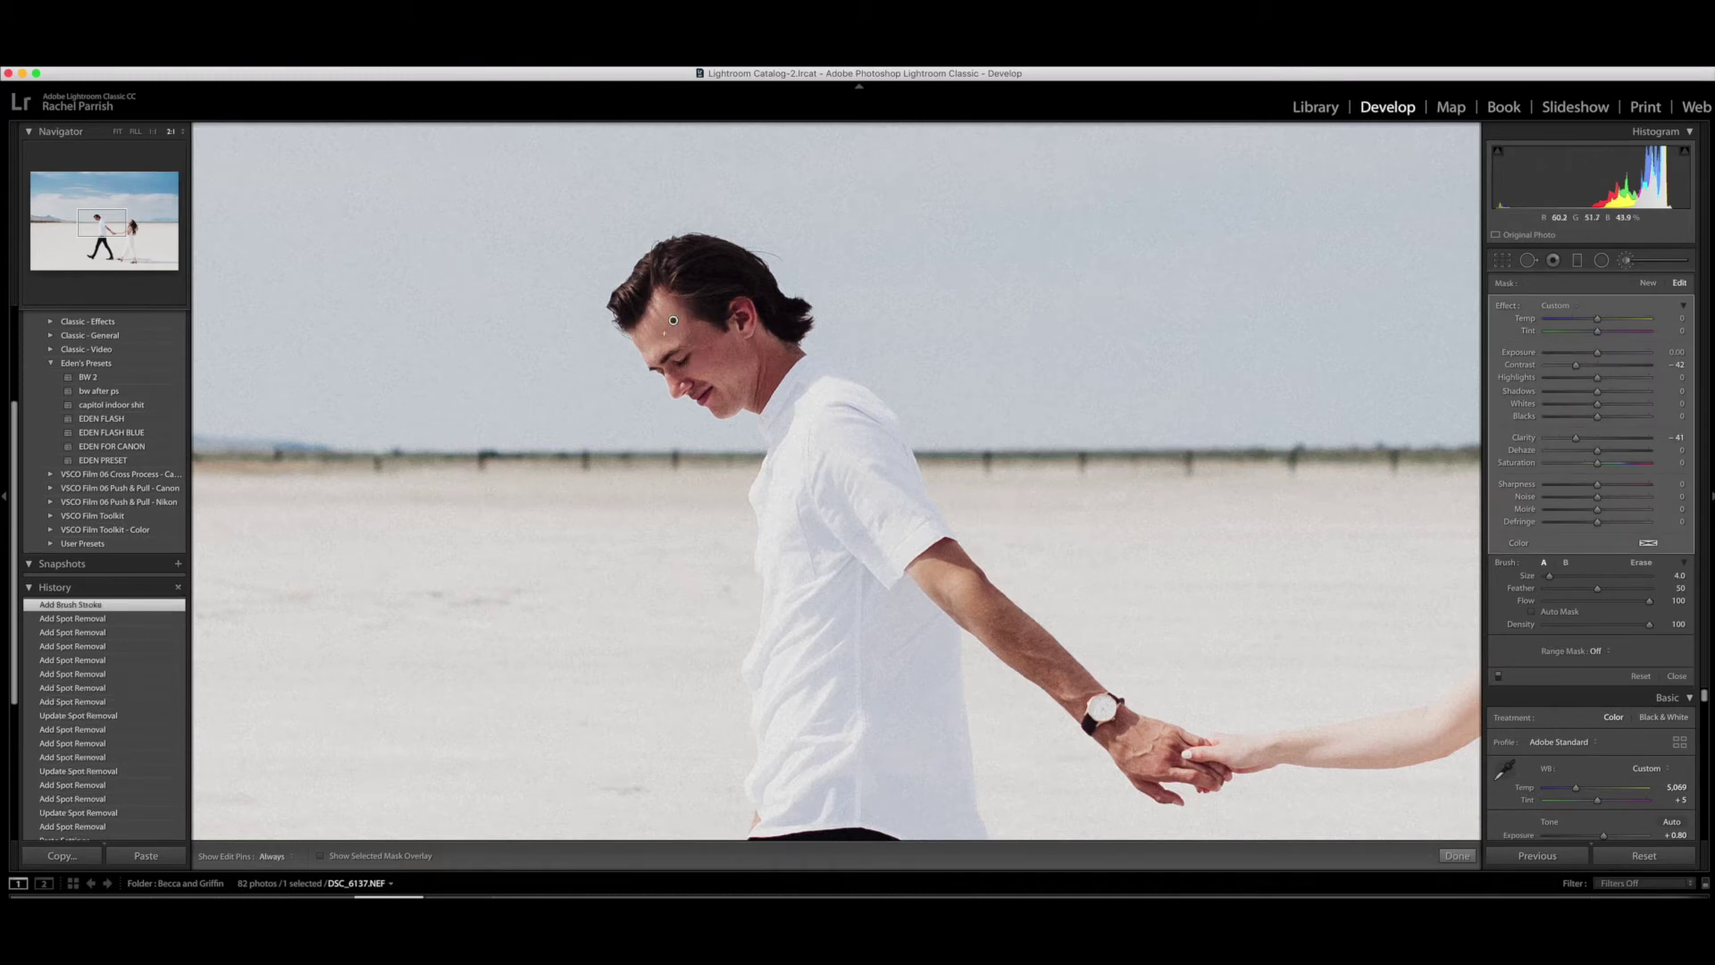
{"action": "key", "text": "bracketleft"}
{"action": "left_click", "coordinate": [706, 360]}
{"action": "key", "text": "h"}
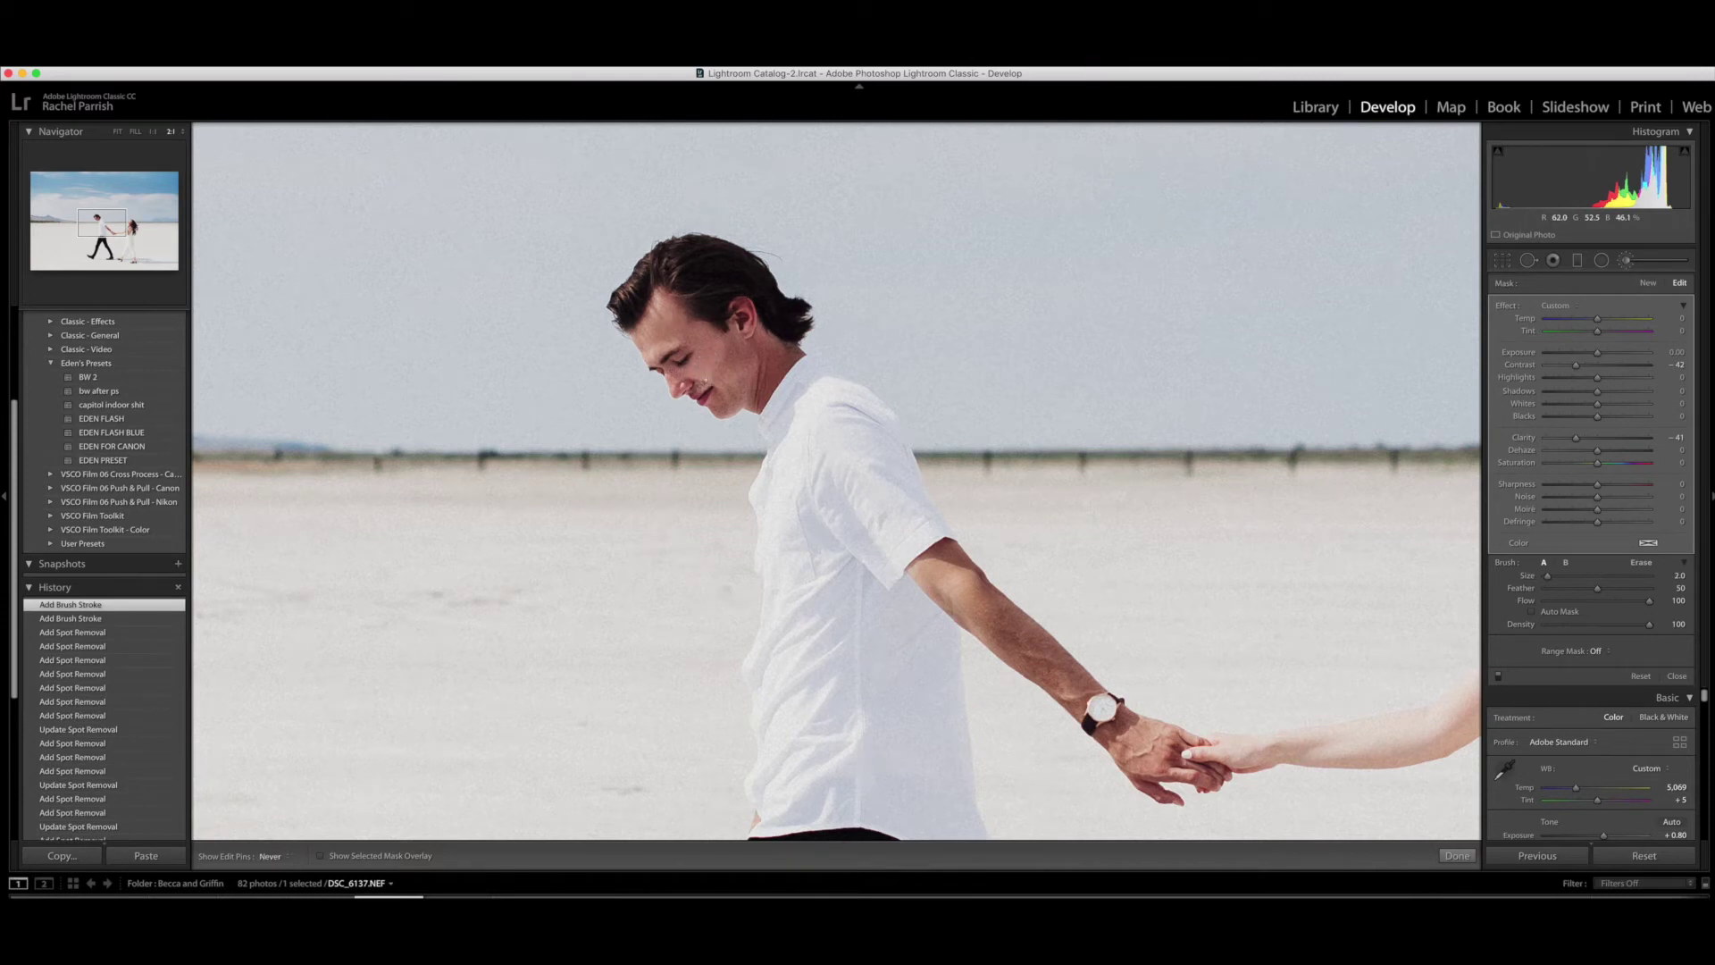
{"action": "left_click", "coordinate": [722, 410]}
{"action": "key", "text": "bracketright"}
{"action": "key", "text": "bracketright"}
{"action": "key", "text": "bracketright"}
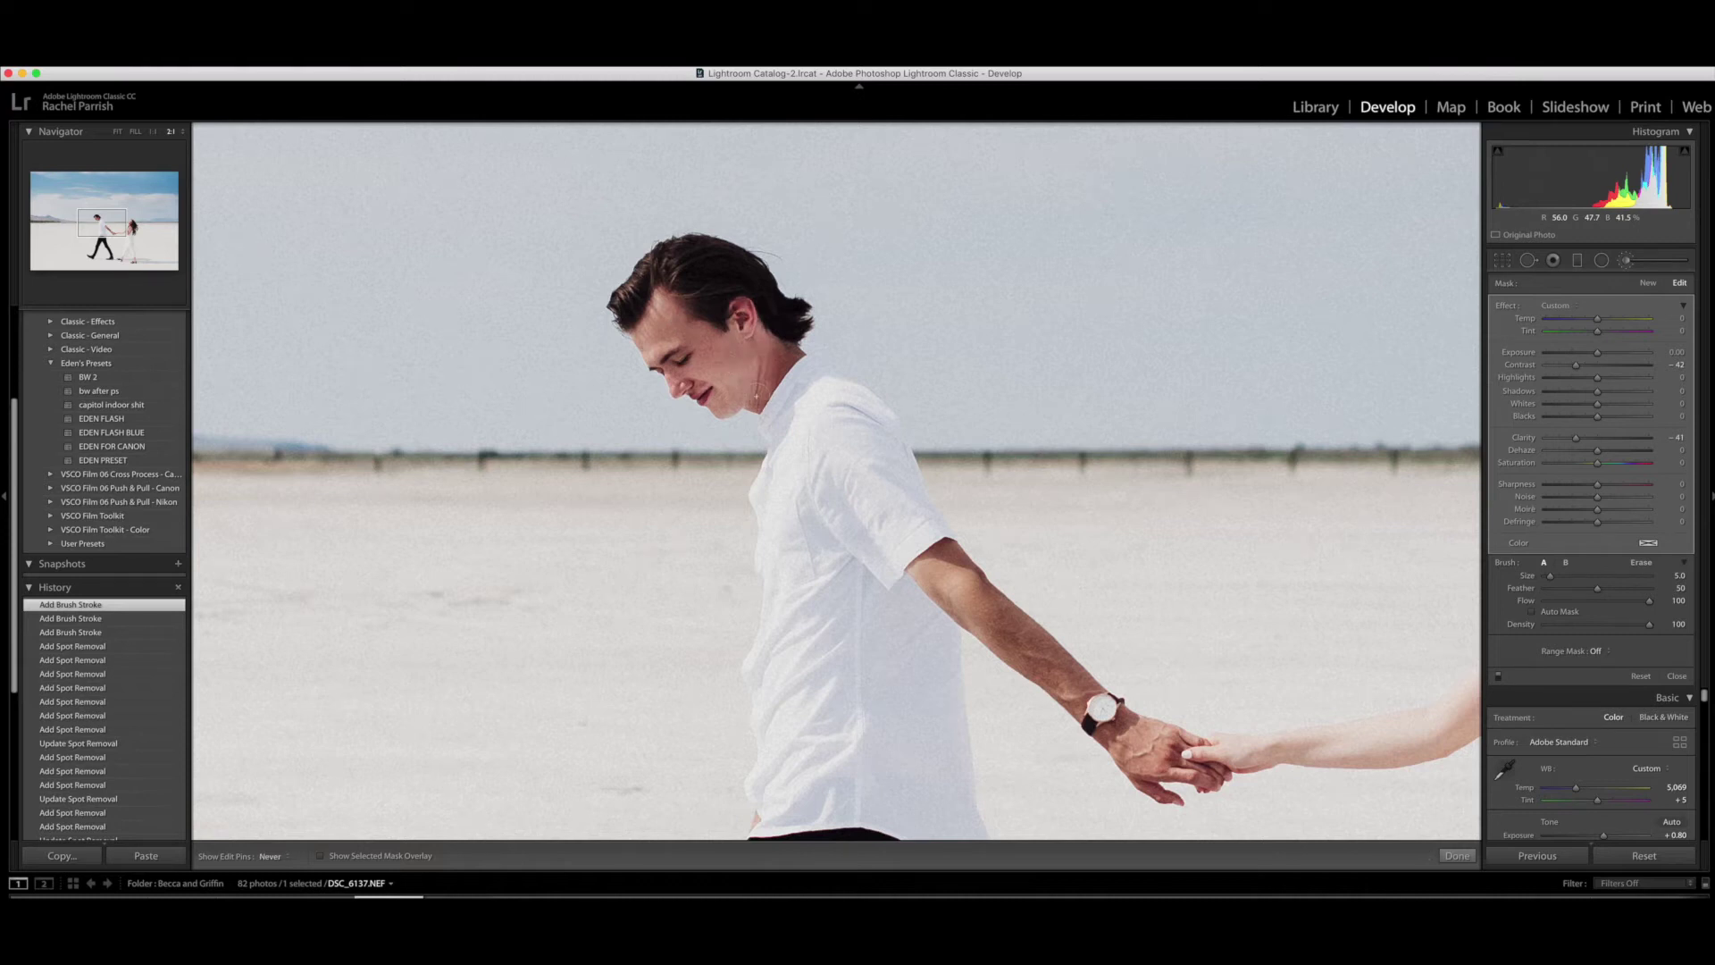
{"action": "left_click", "coordinate": [787, 347]}
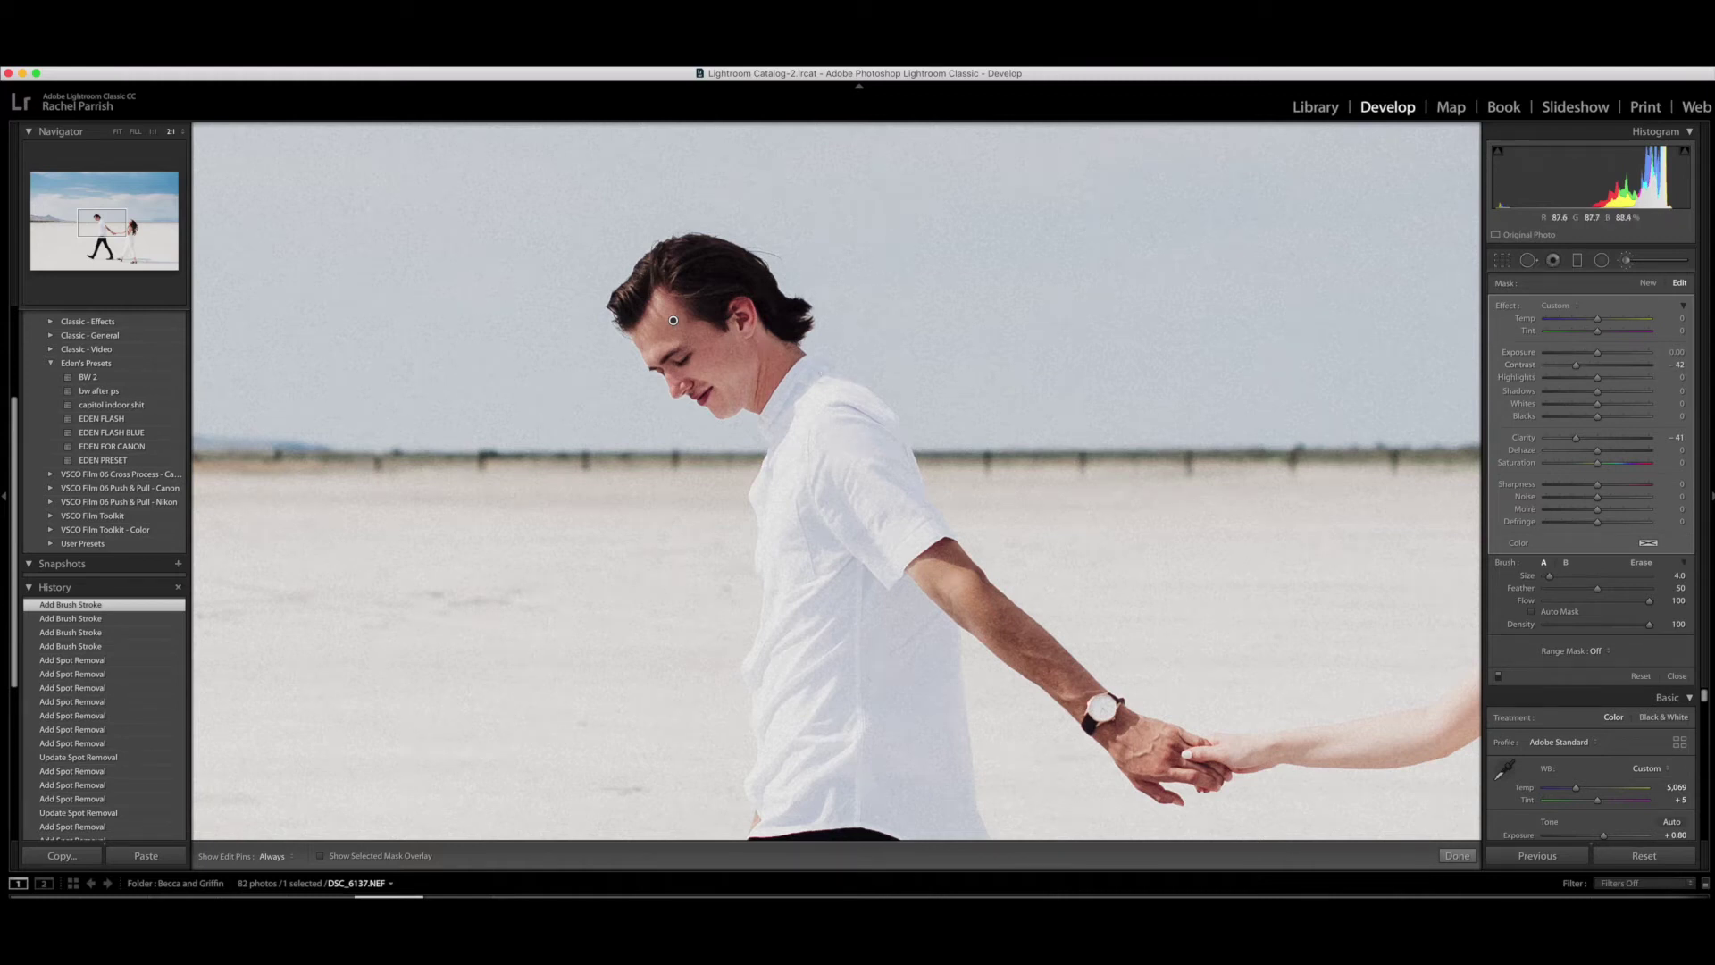
Set the face brush adjustment's temperature to 6 and contrast to -23
{"action": "left_click_drag", "start_coordinate": [1599, 324], "coordinate": [1601, 326]}
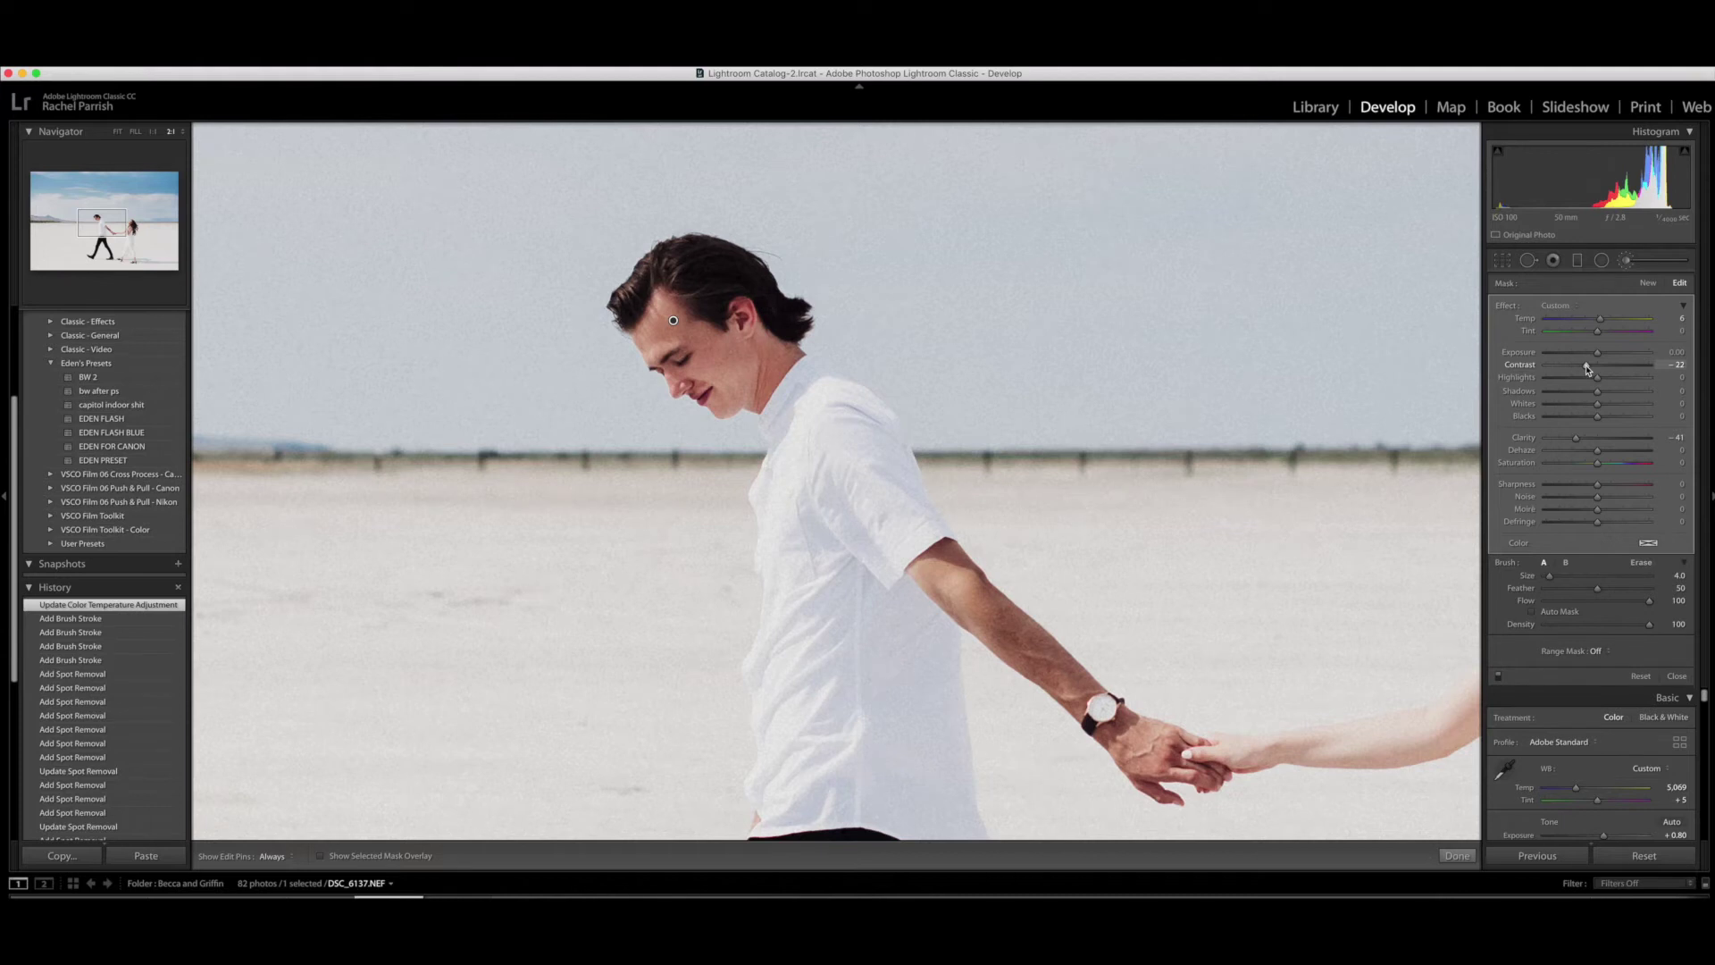
{"action": "mouse_move", "coordinate": [1586, 369]}
{"action": "left_mouse_down"}
{"action": "mouse_move", "coordinate": [1569, 369]}
{"action": "mouse_move", "coordinate": [1587, 374]}
{"action": "left_mouse_up"}
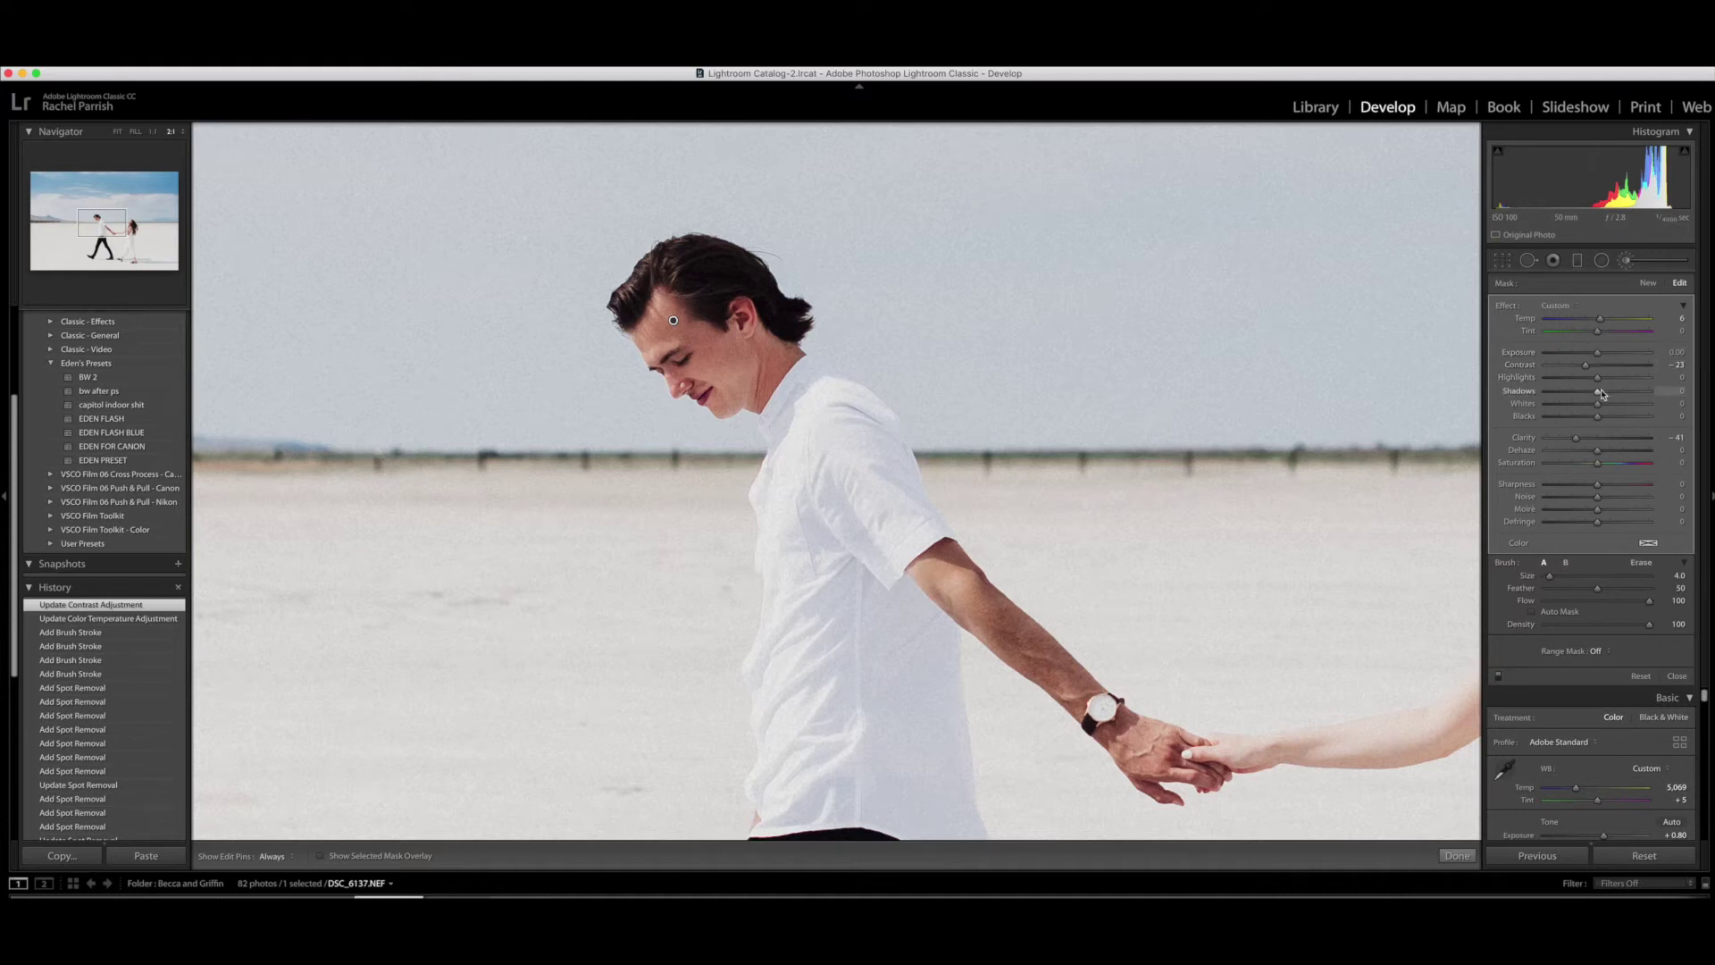
{"action": "left_click", "coordinate": [1457, 855]}
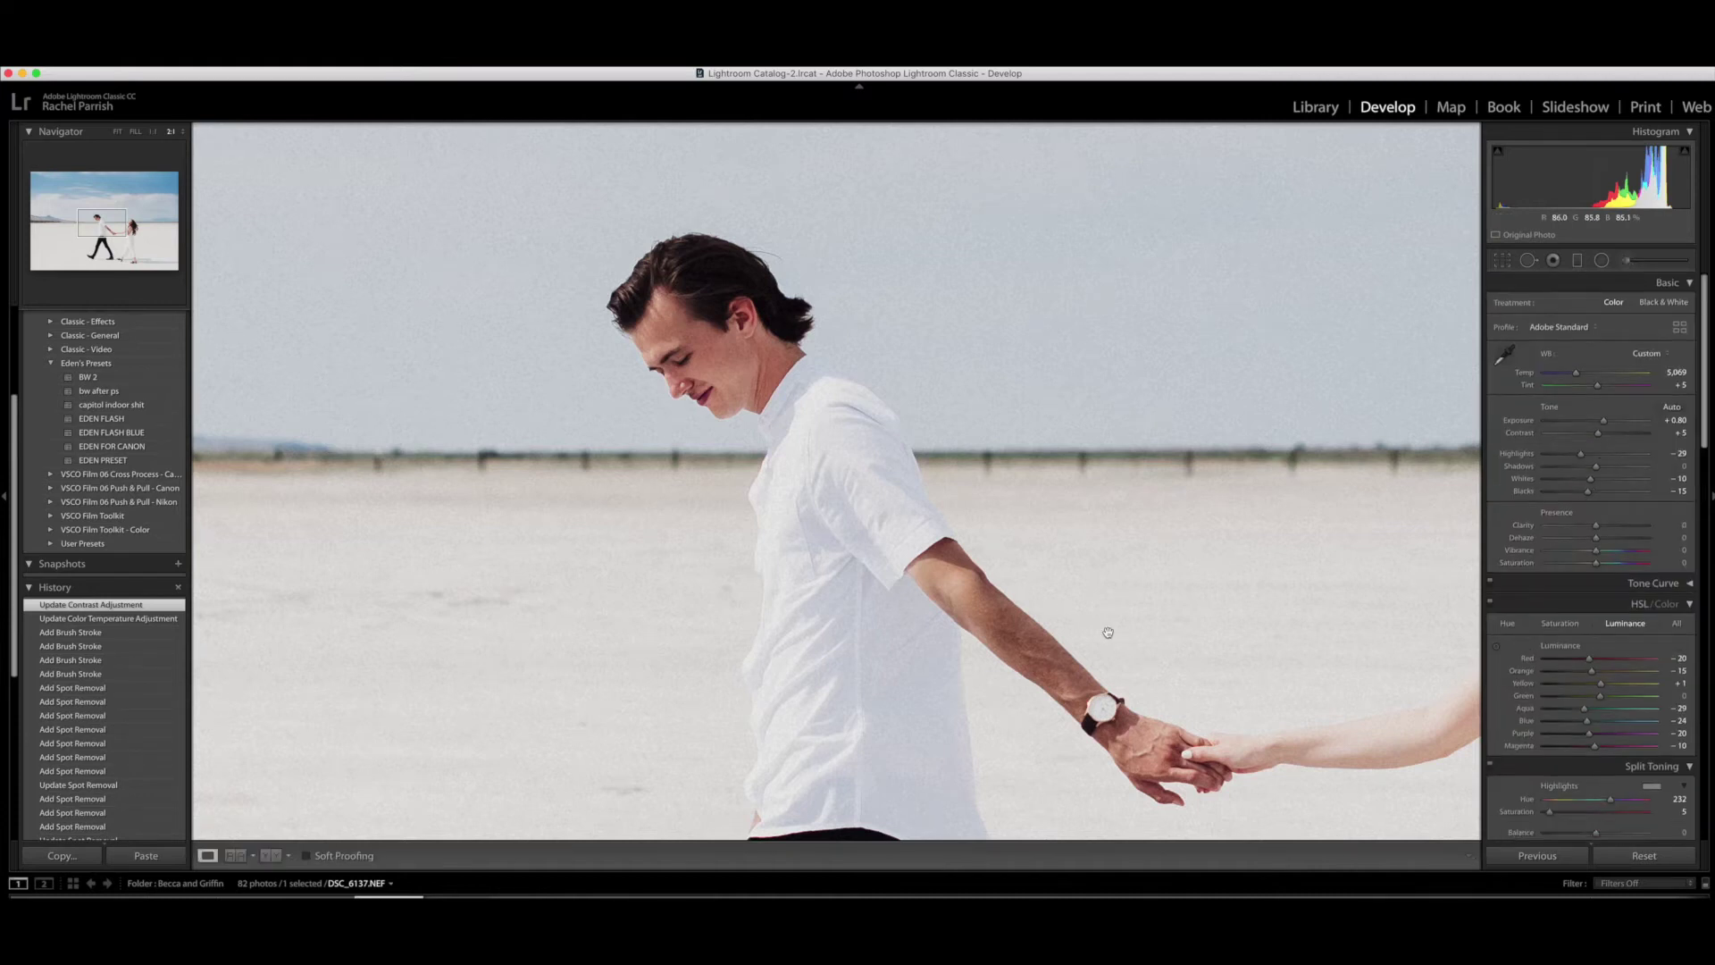
Brush a second adjustment onto the man's under-eye area, with clarity and exposure at 0 and contrast at -32
{"action": "left_click", "coordinate": [1625, 260]}
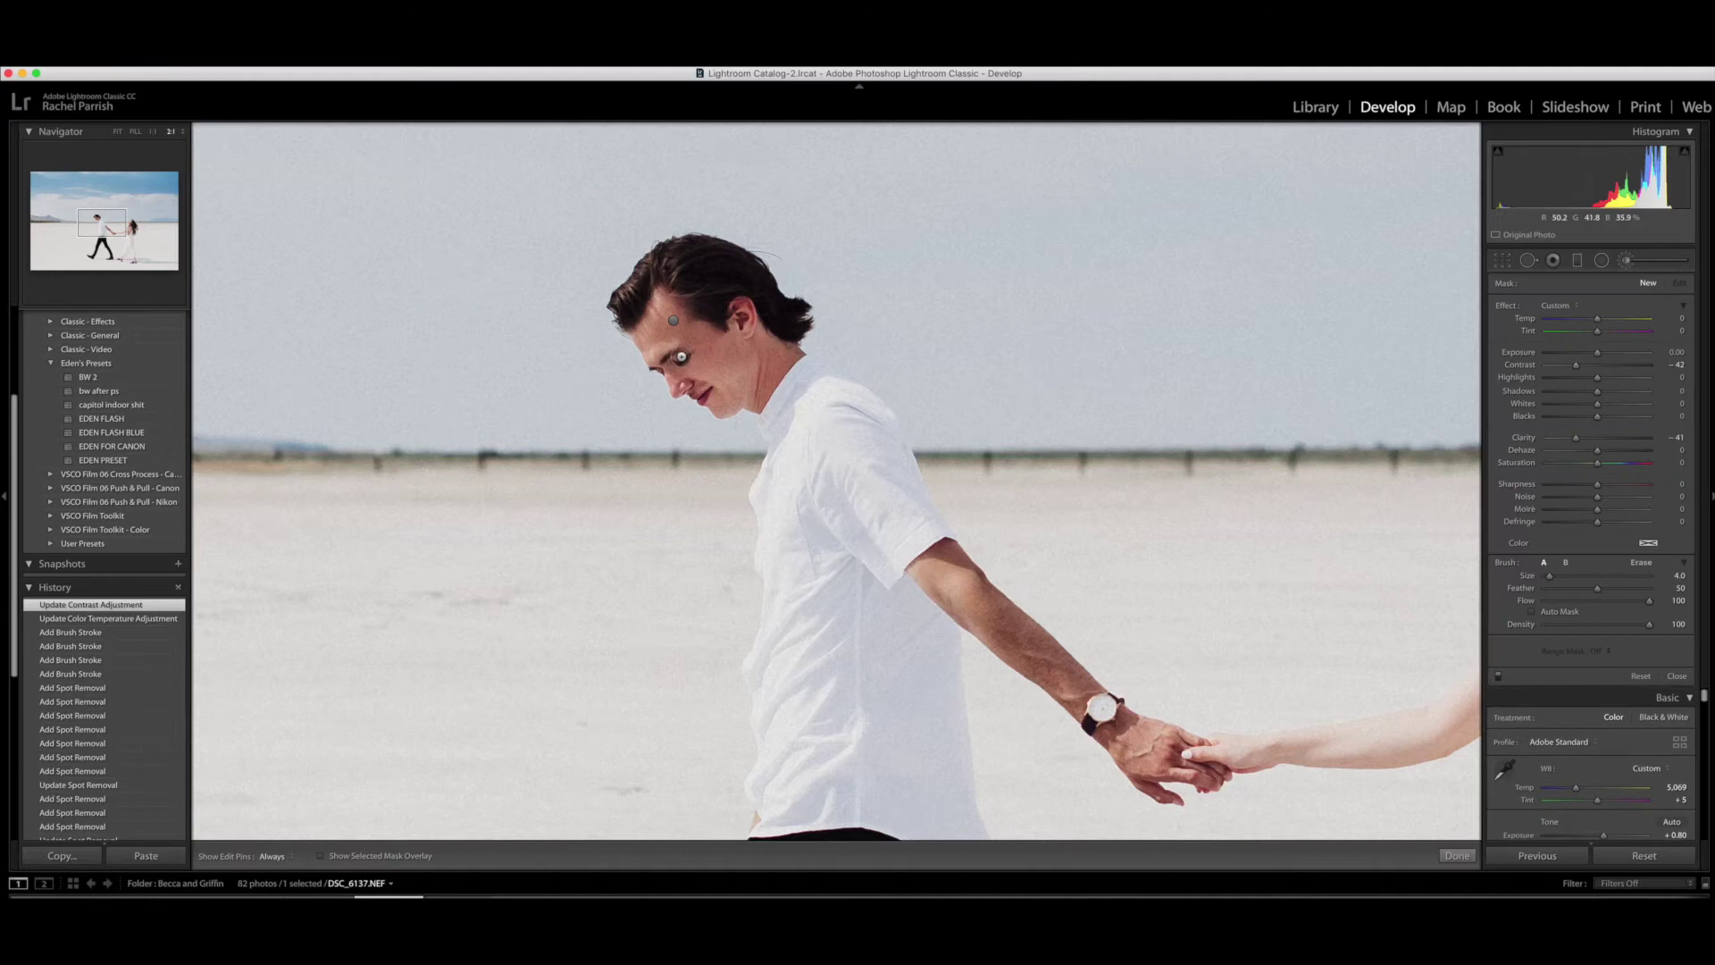
{"action": "left_click", "coordinate": [678, 357]}
{"action": "double_click", "coordinate": [1529, 438]}
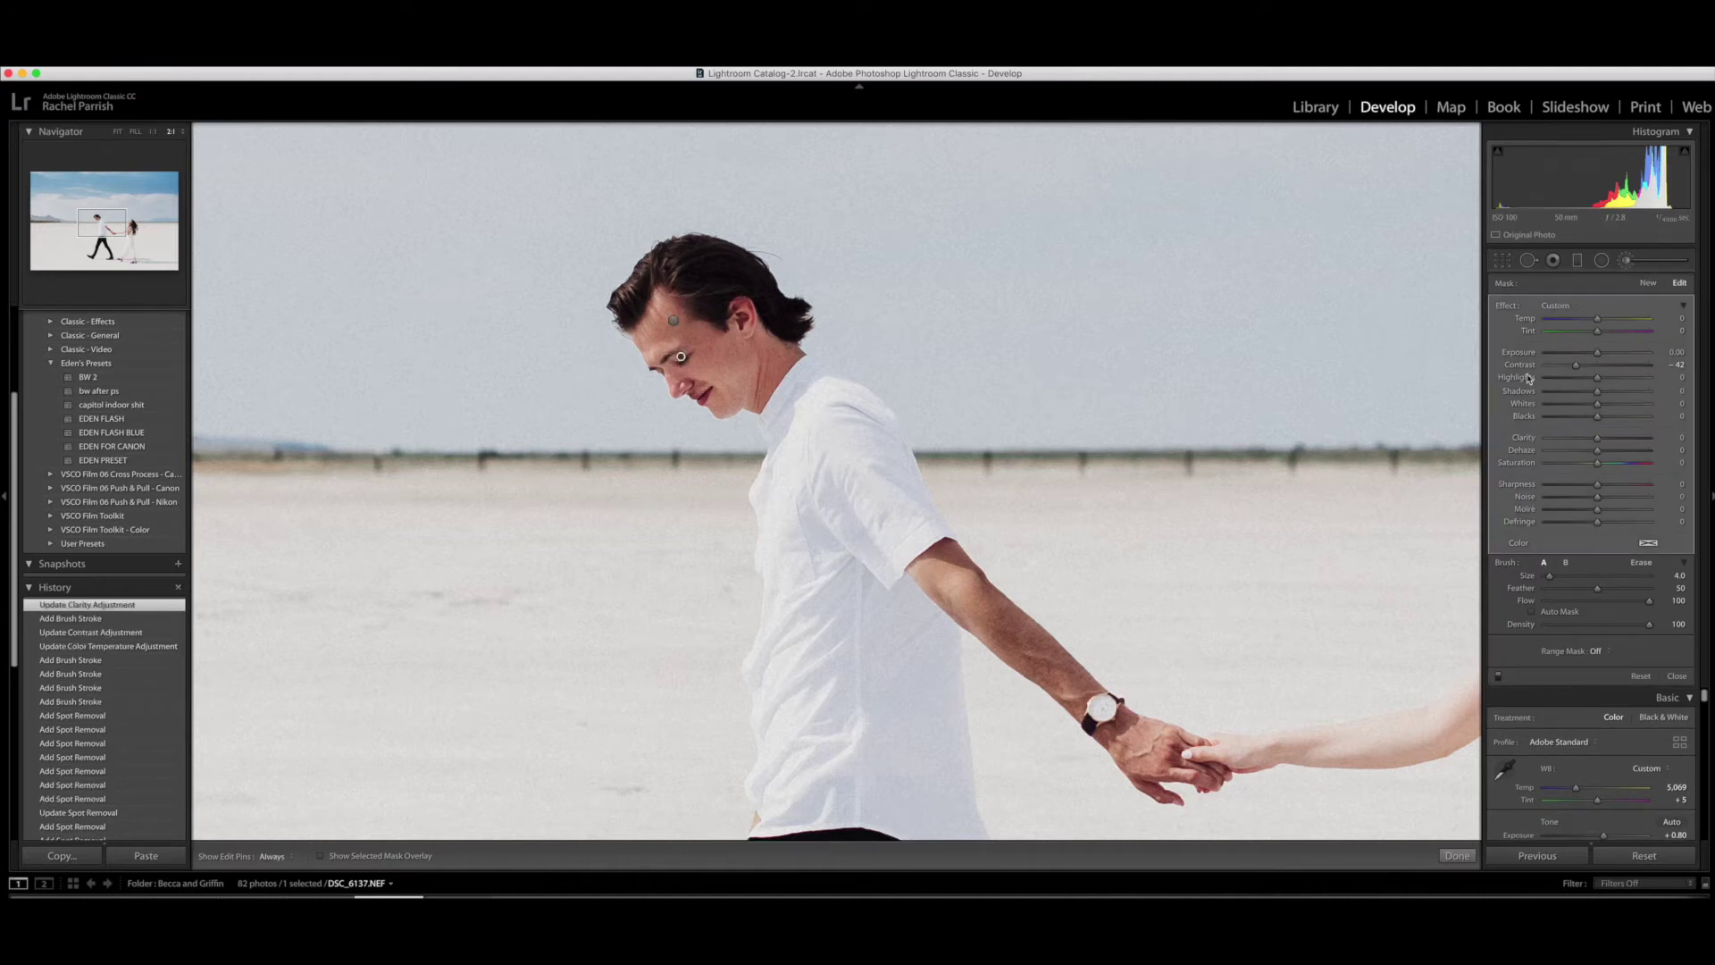
{"action": "double_click", "coordinate": [1525, 365]}
{"action": "left_click_drag", "start_coordinate": [1597, 352], "coordinate": [1605, 360]}
{"action": "double_click", "coordinate": [1599, 354]}
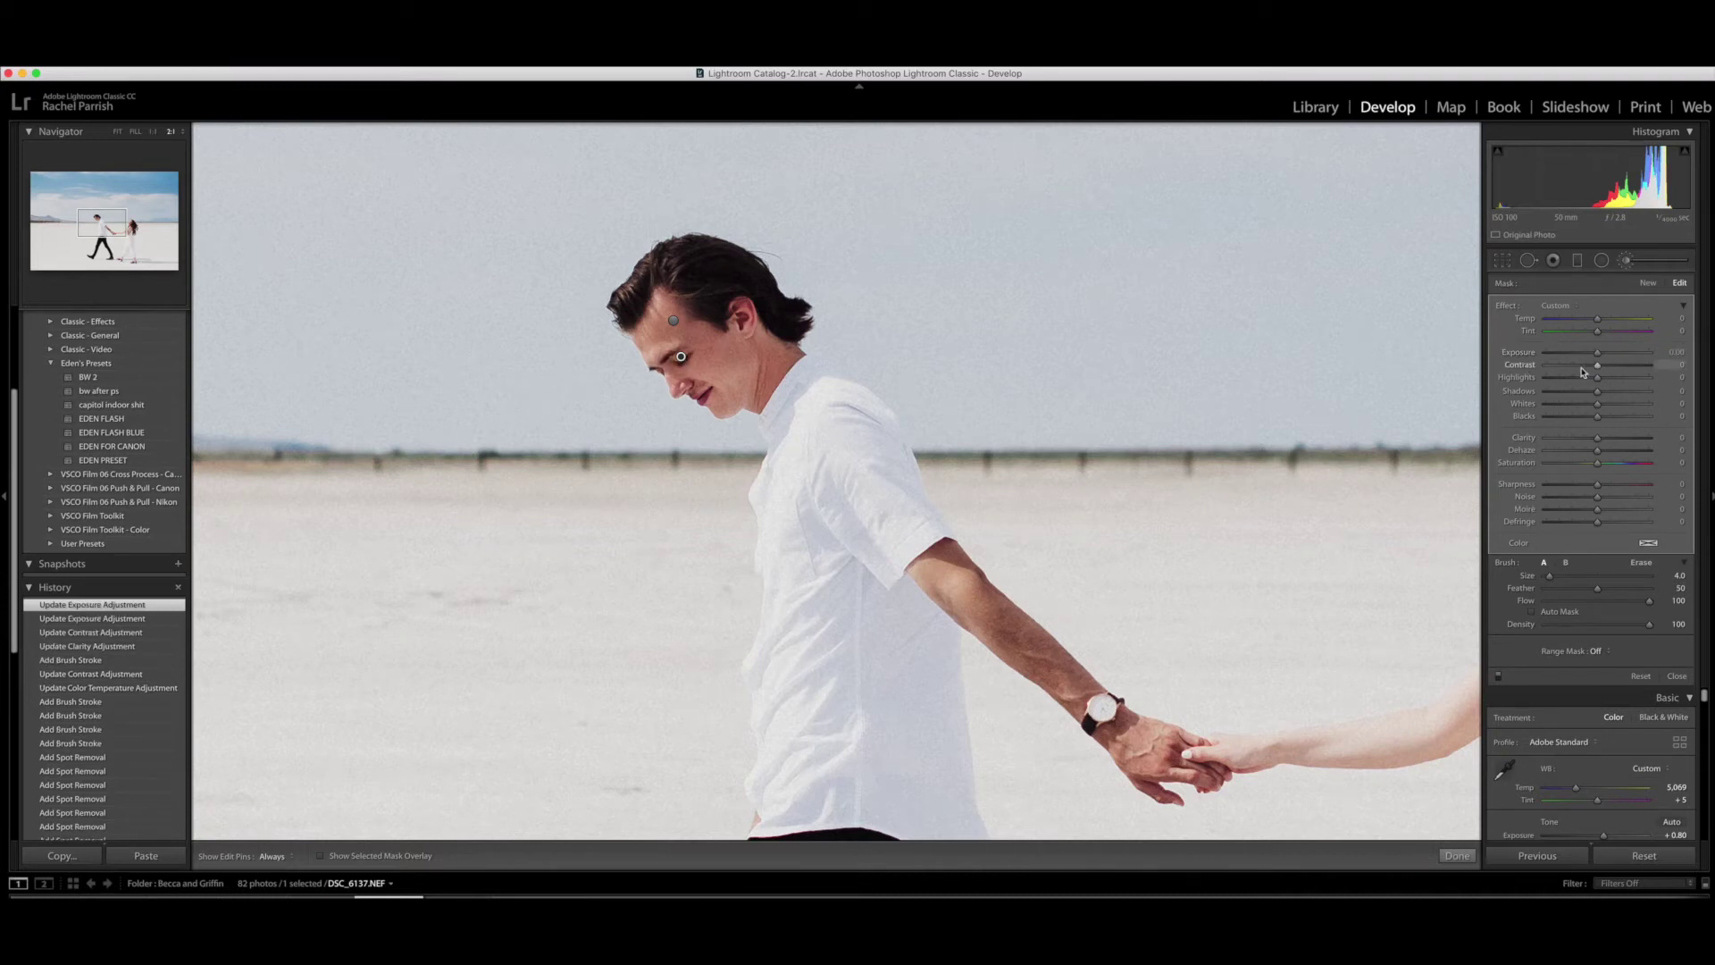
{"action": "left_click_drag", "start_coordinate": [1581, 369], "coordinate": [1581, 366]}
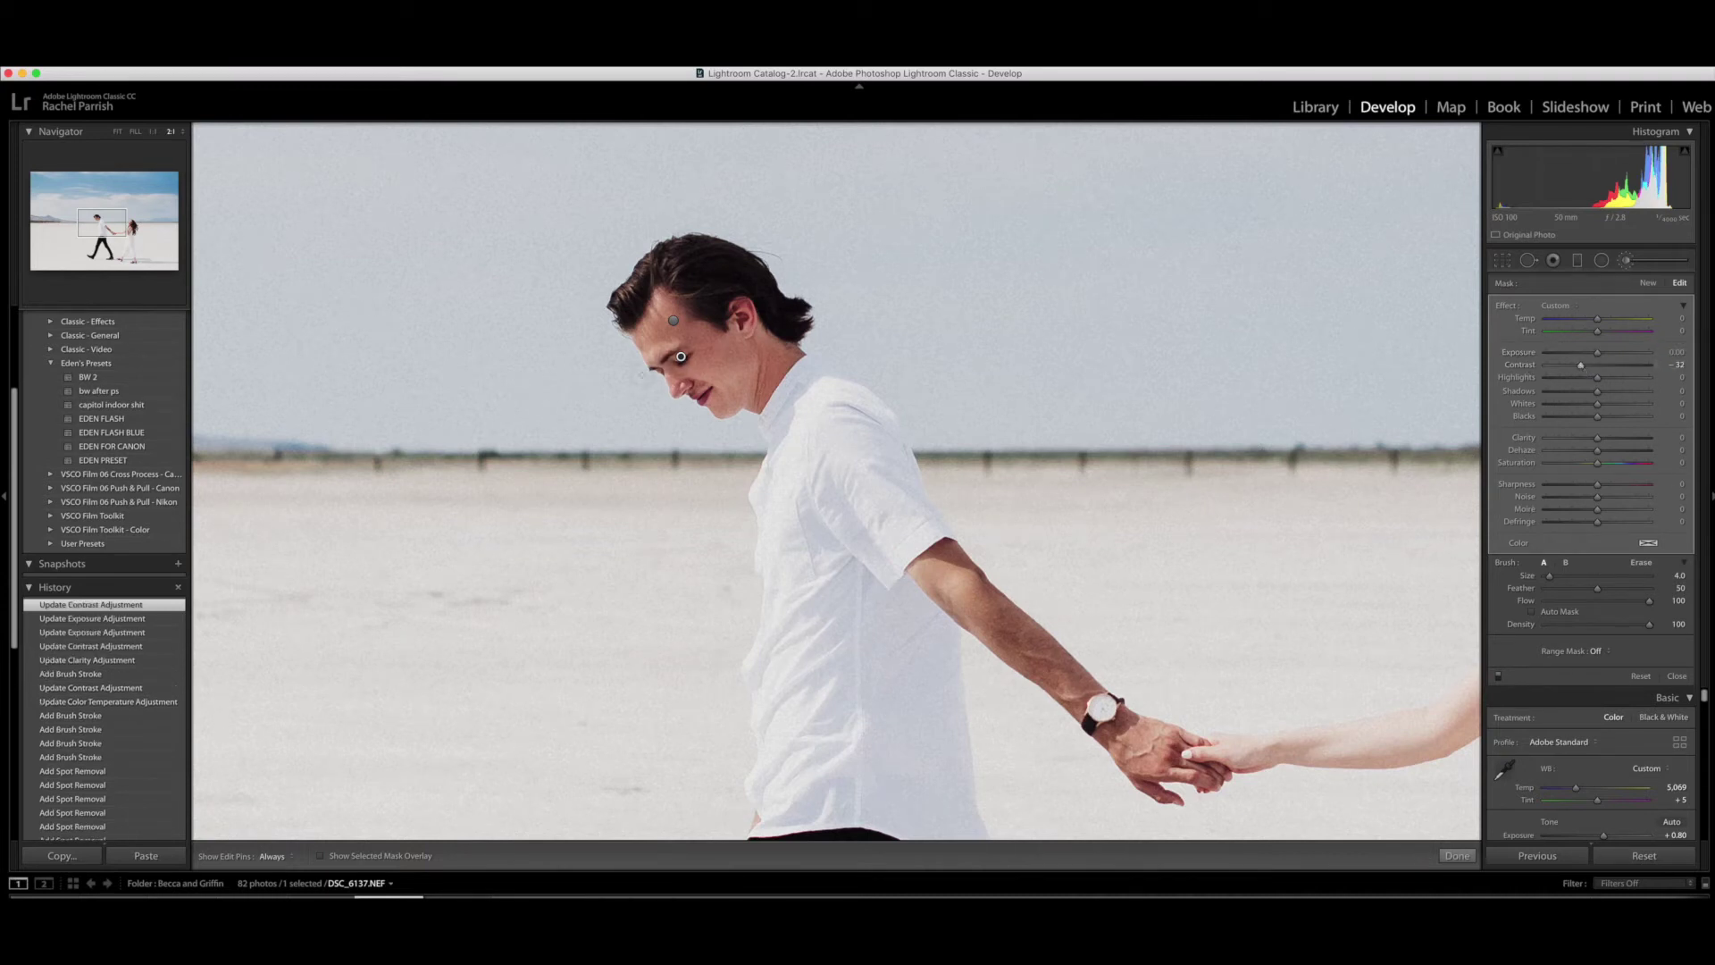
Add another brush stroke to the under-eye adjustment and set its contrast to -21
{"action": "key", "text": "h"}
{"action": "key", "text": "h"}
{"action": "left_click", "coordinate": [681, 356]}
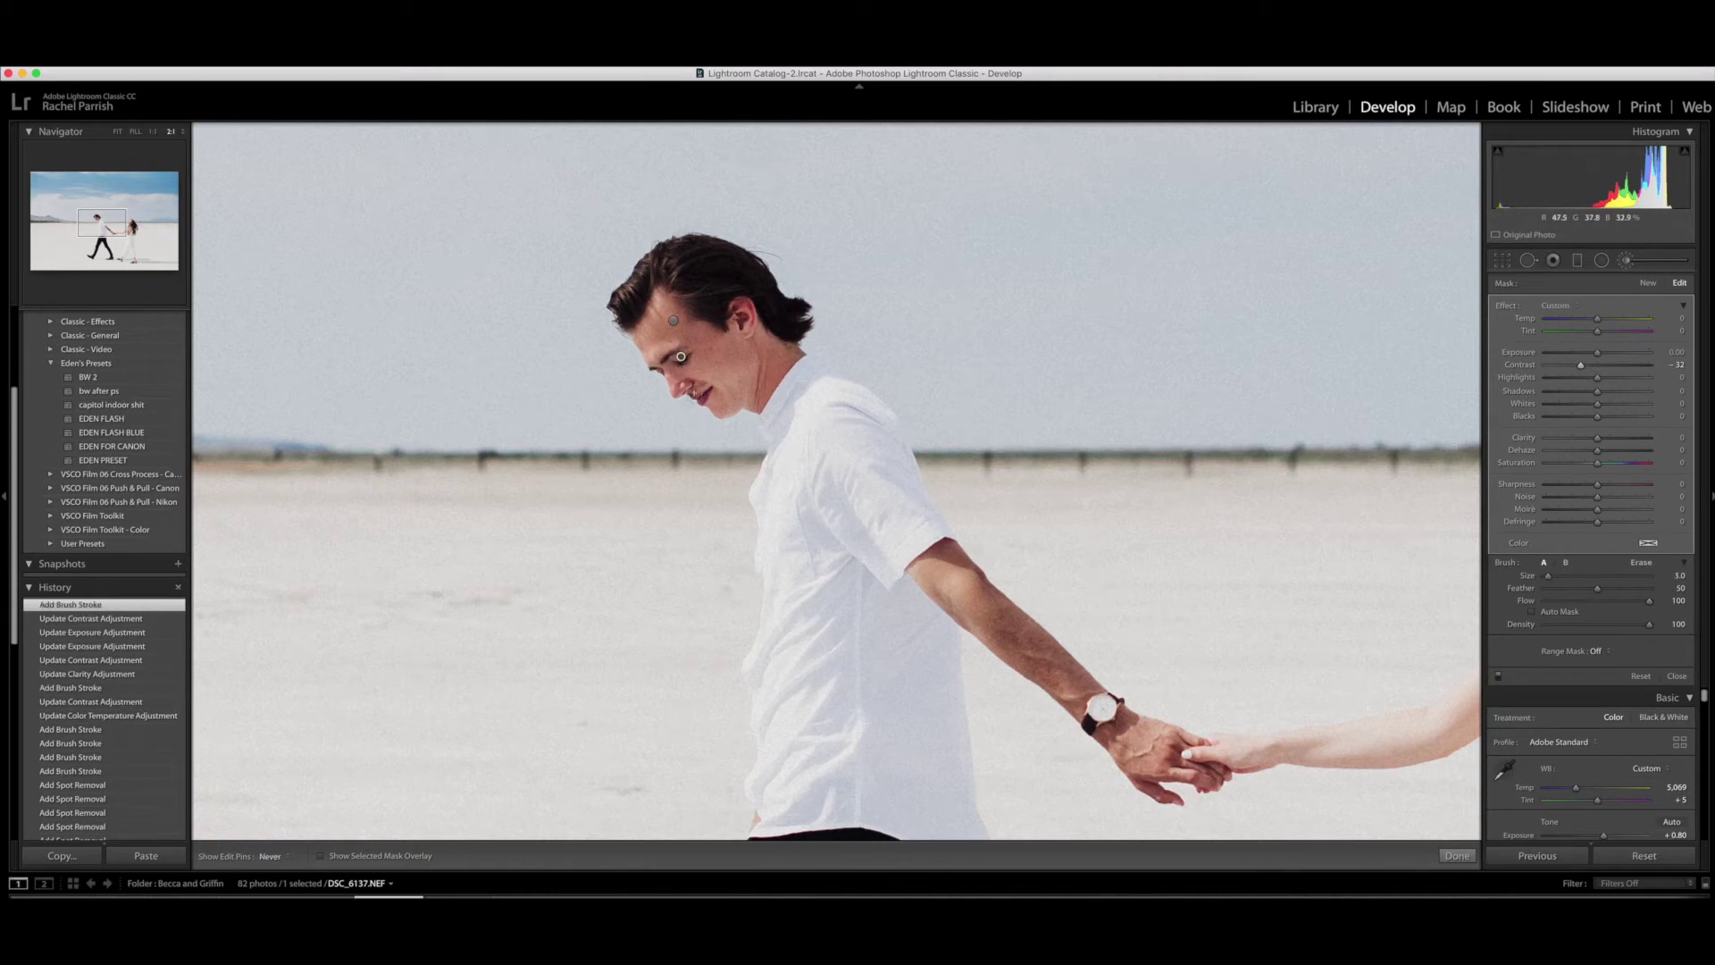
{"action": "left_click", "coordinate": [681, 356]}
{"action": "left_click_drag", "start_coordinate": [1586, 368], "coordinate": [1590, 372]}
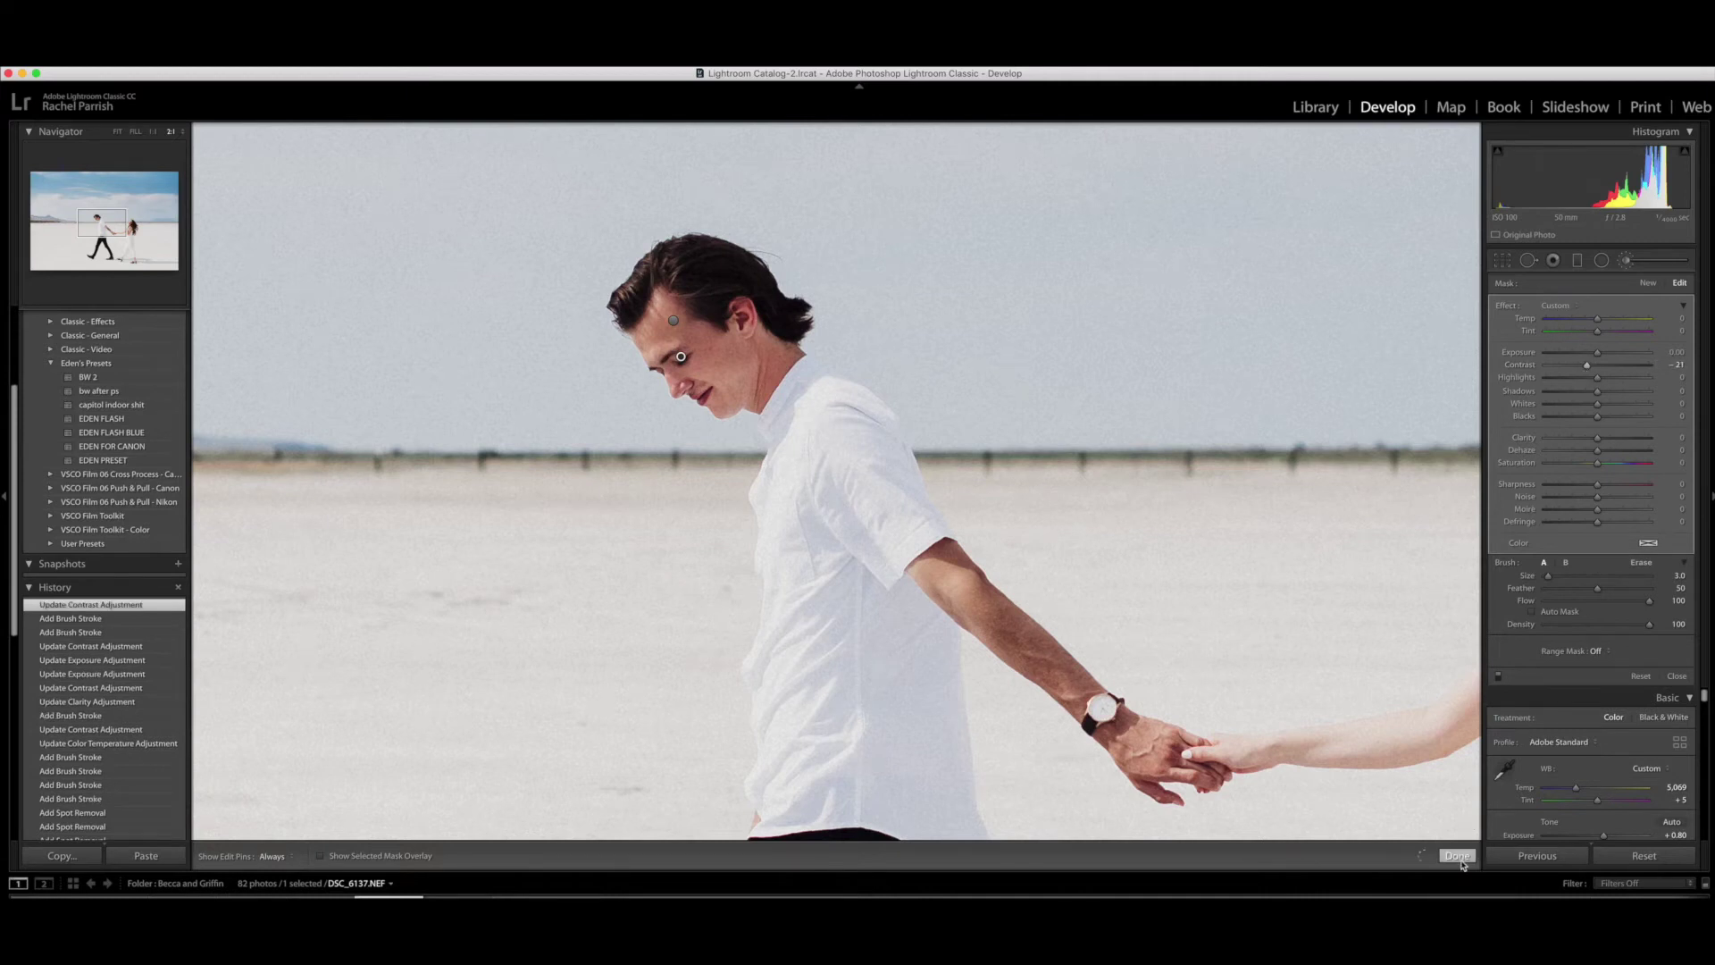
{"action": "left_click", "coordinate": [1460, 857]}
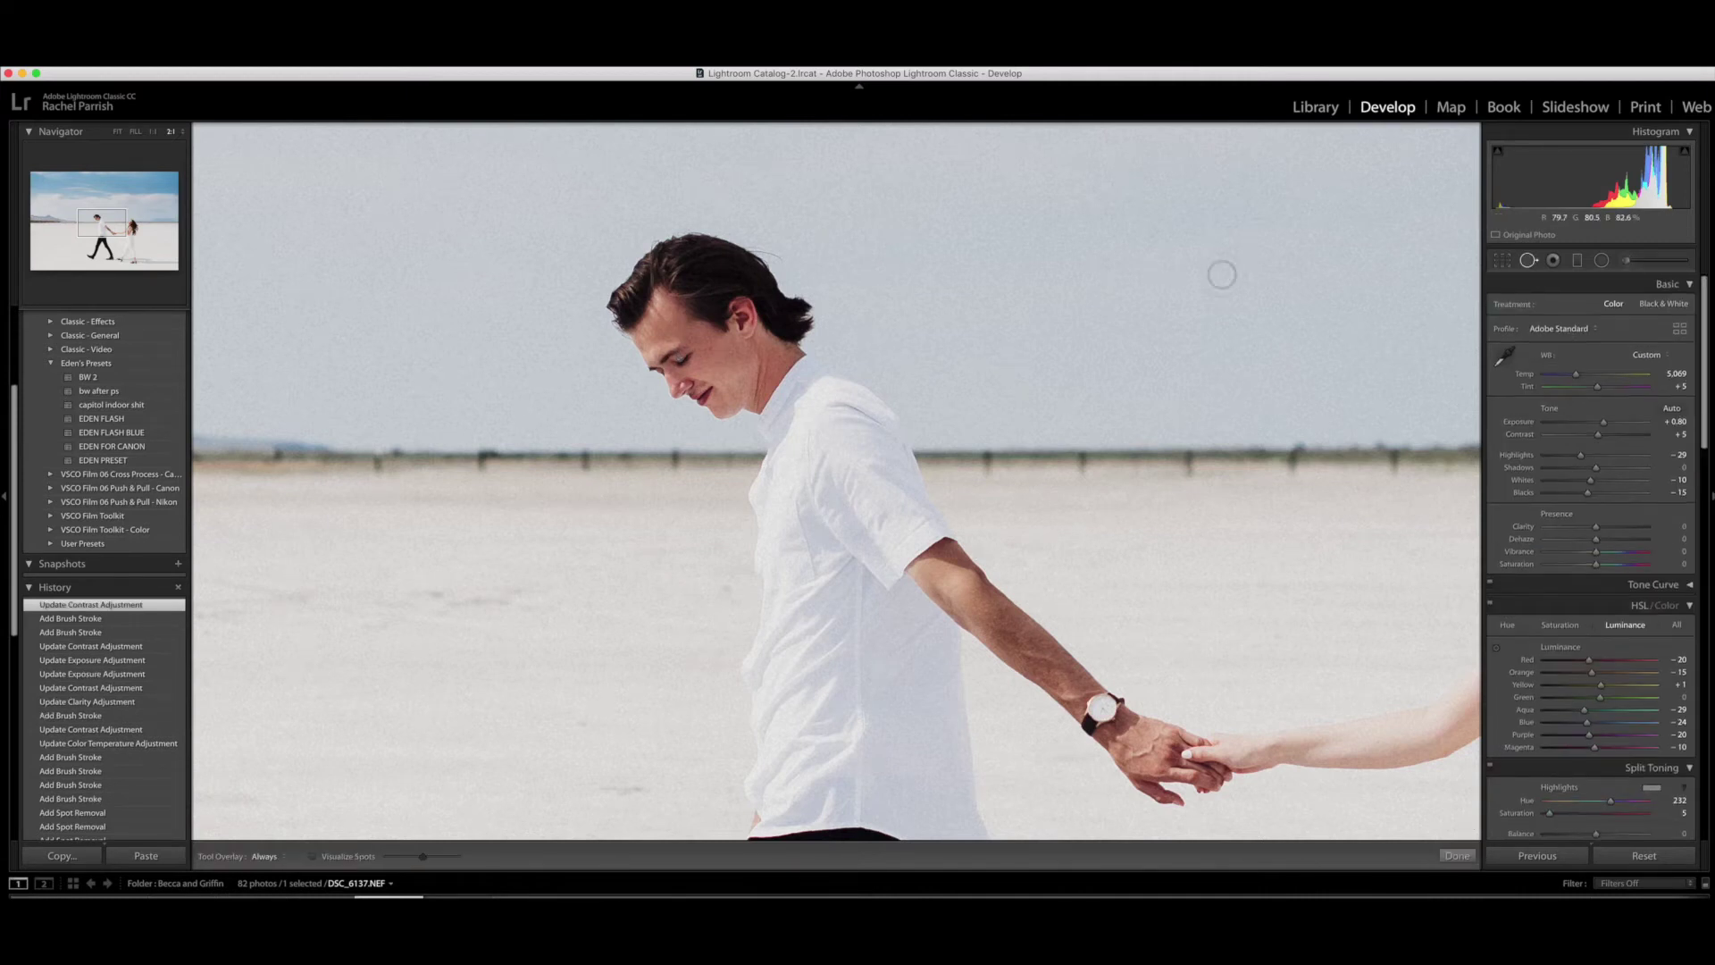
Heal two small blemishes on the man's cheek with a smaller spot removal brush
{"action": "left_click", "coordinate": [1528, 260]}
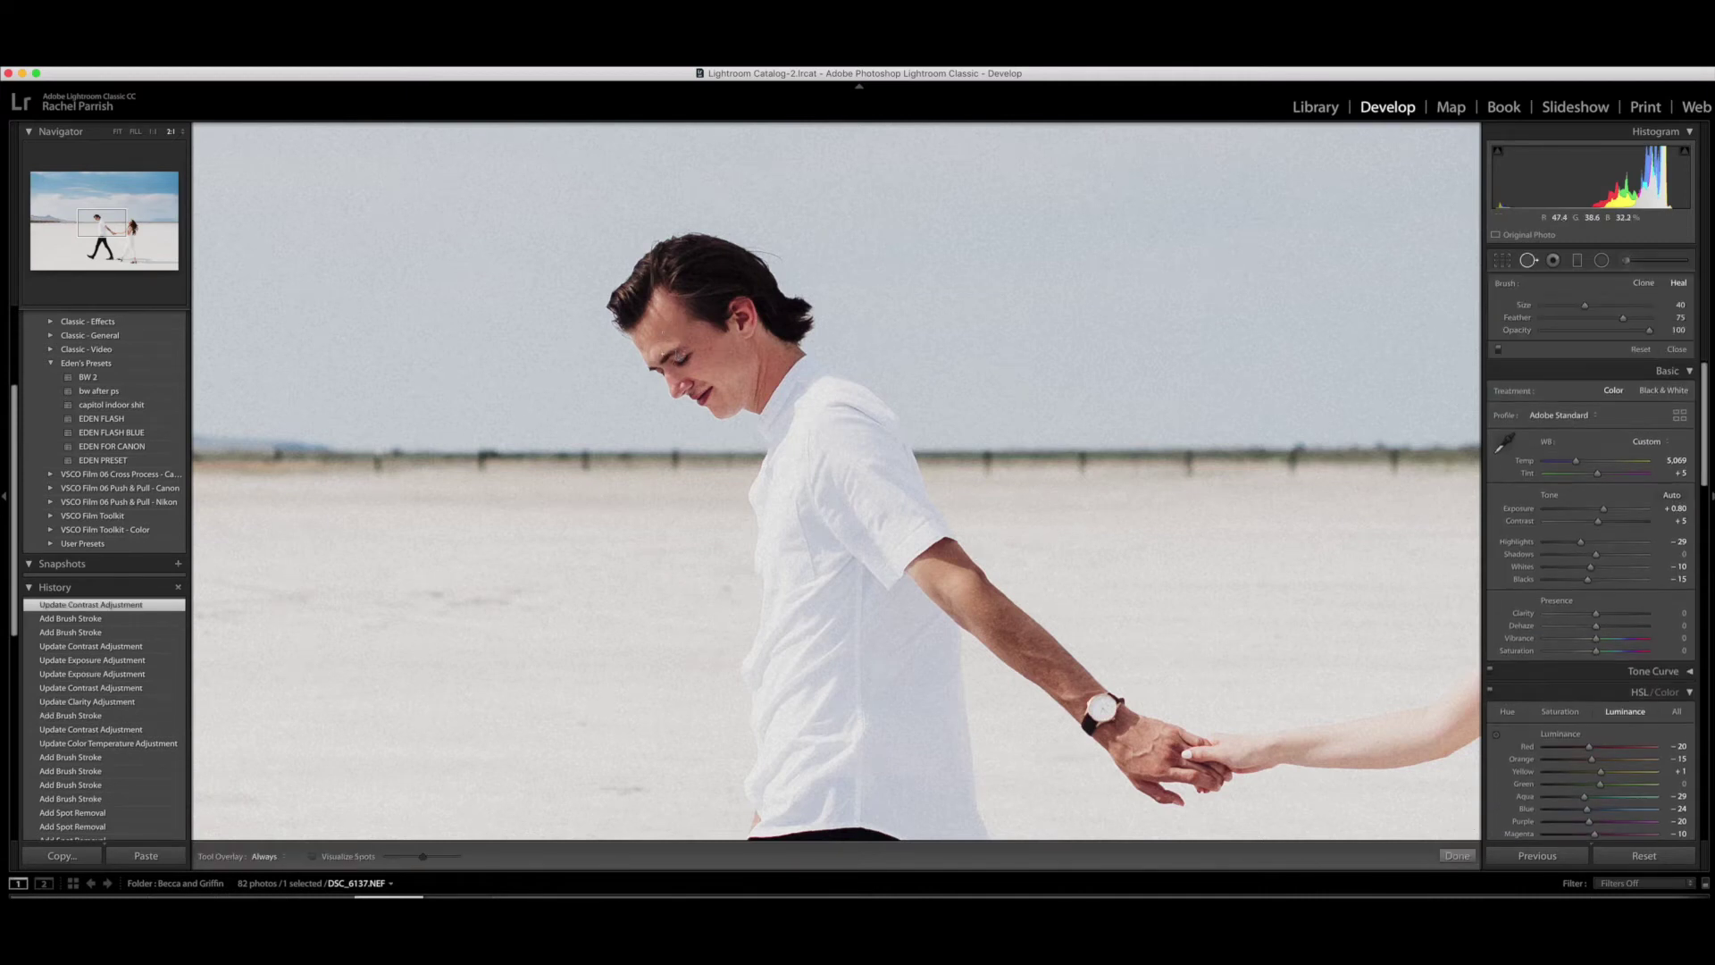
{"action": "left_click", "coordinate": [710, 348]}
{"action": "left_click", "coordinate": [714, 362]}
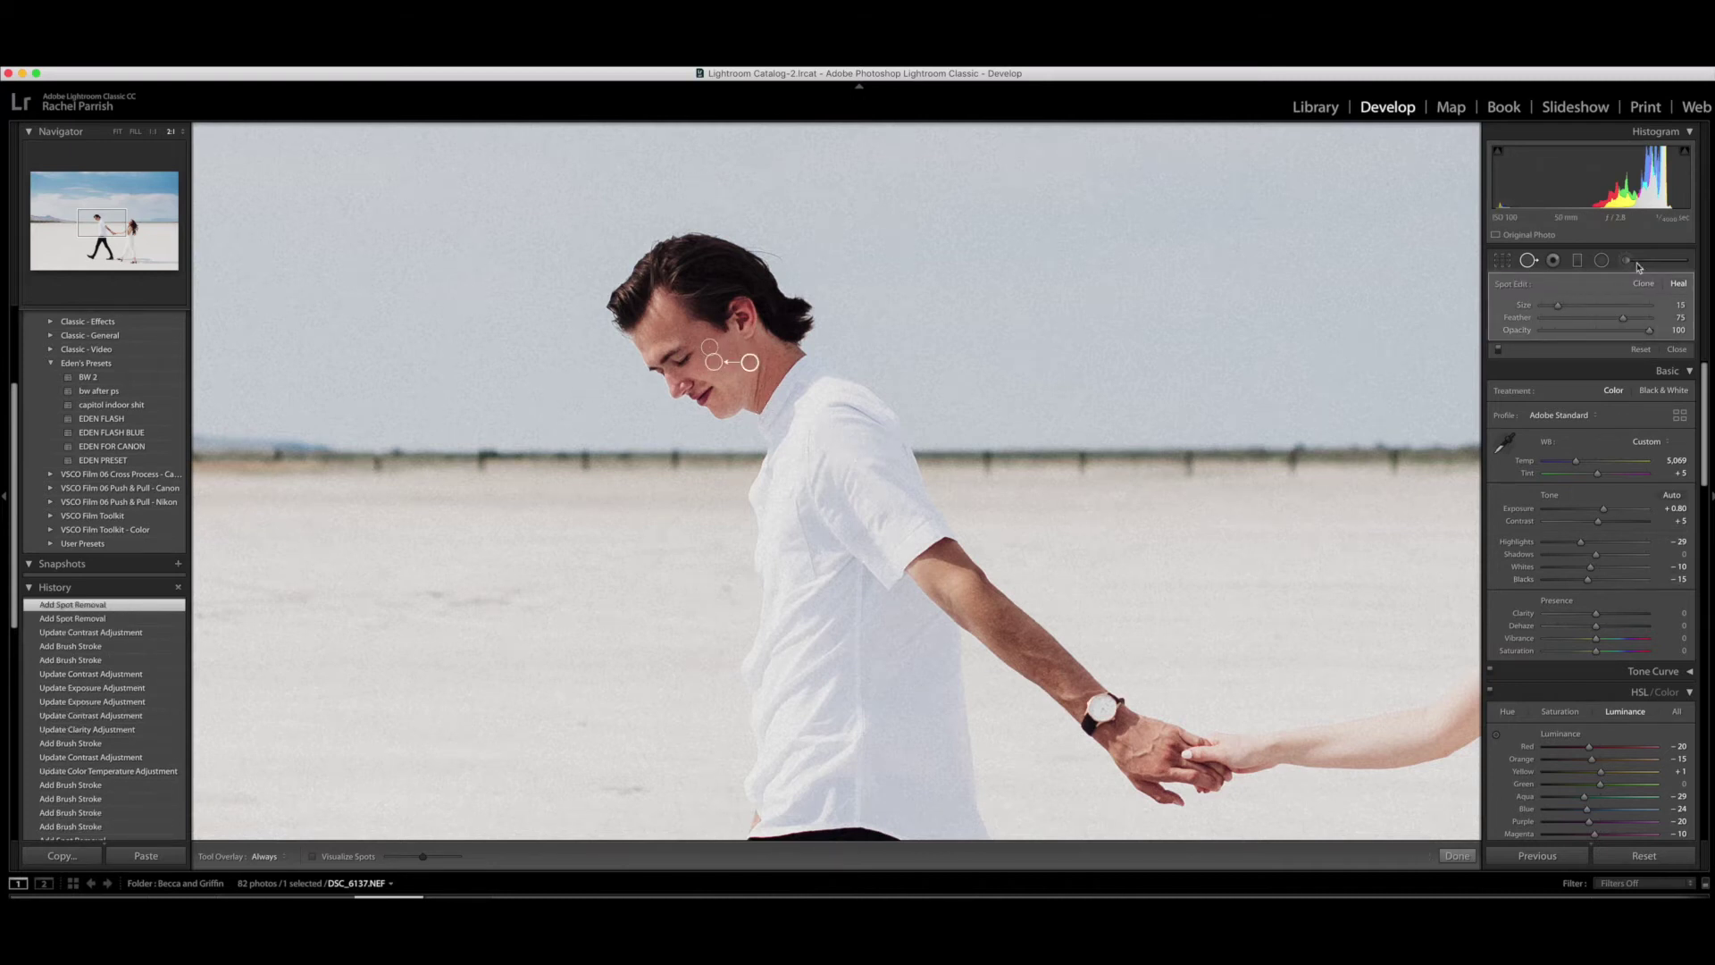
Extend the man's face brush adjustment along his bare arm and hand with a brush size of 5
{"action": "left_click", "coordinate": [1552, 261]}
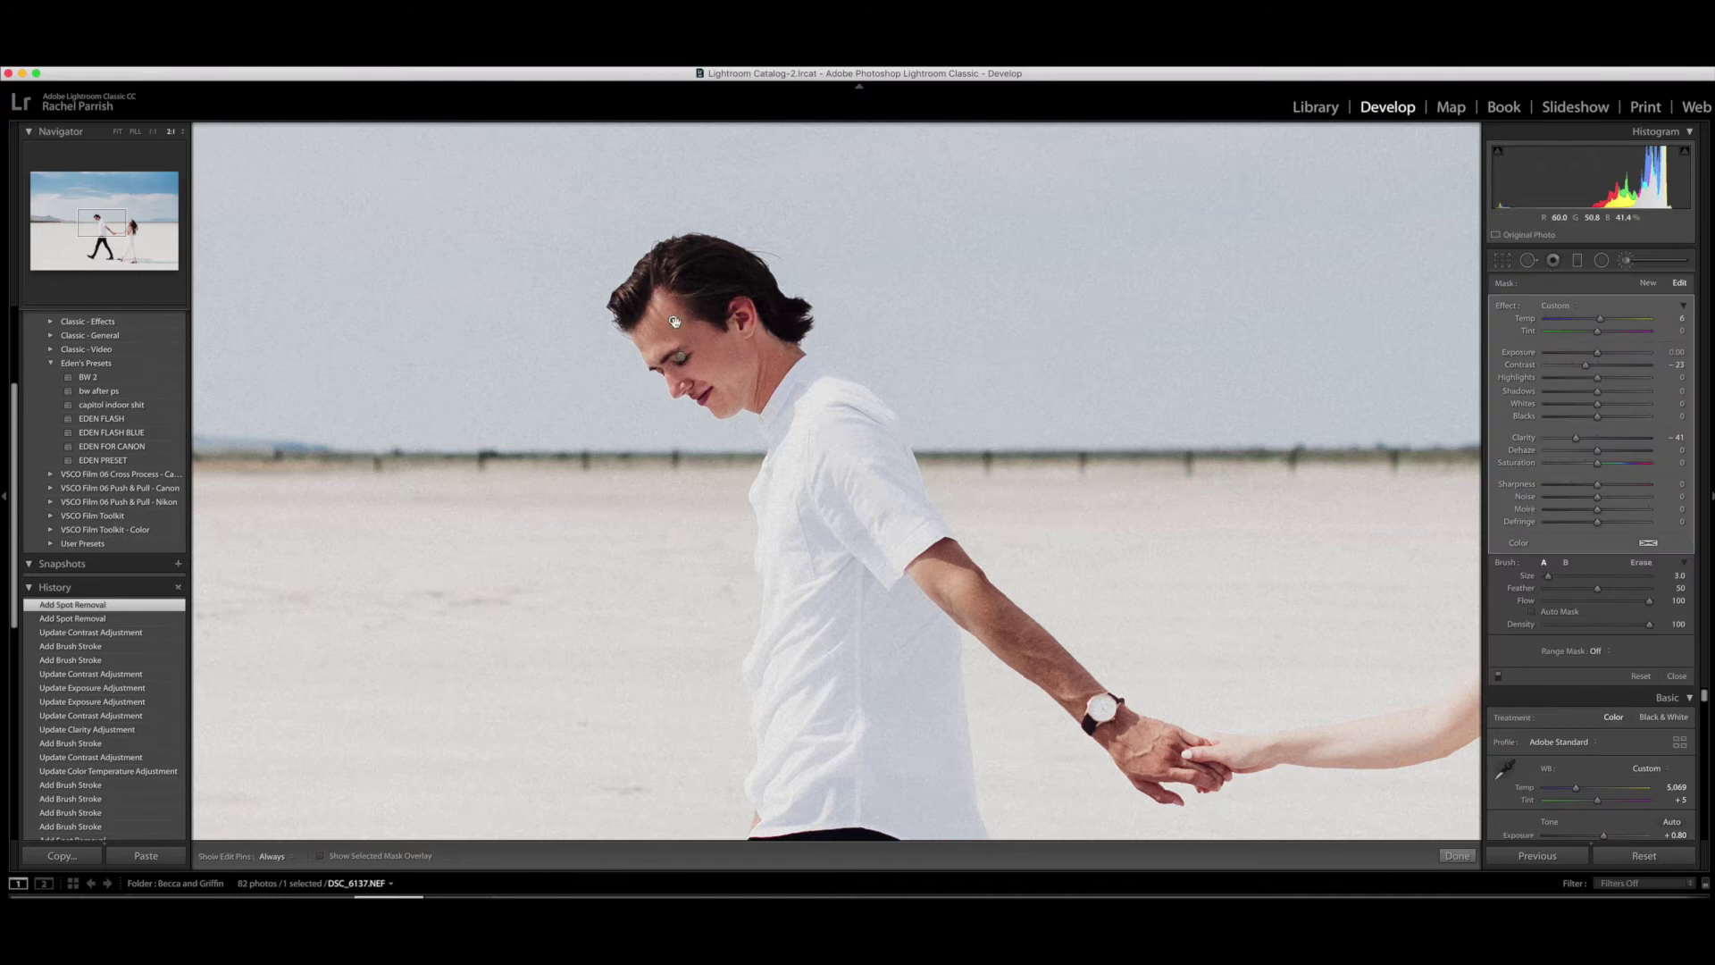
{"action": "scroll", "coordinate": [982, 600], "scroll_direction": "up", "scroll_amount": 2}
{"action": "left_click_drag", "start_coordinate": [951, 570], "coordinate": [1090, 701]}
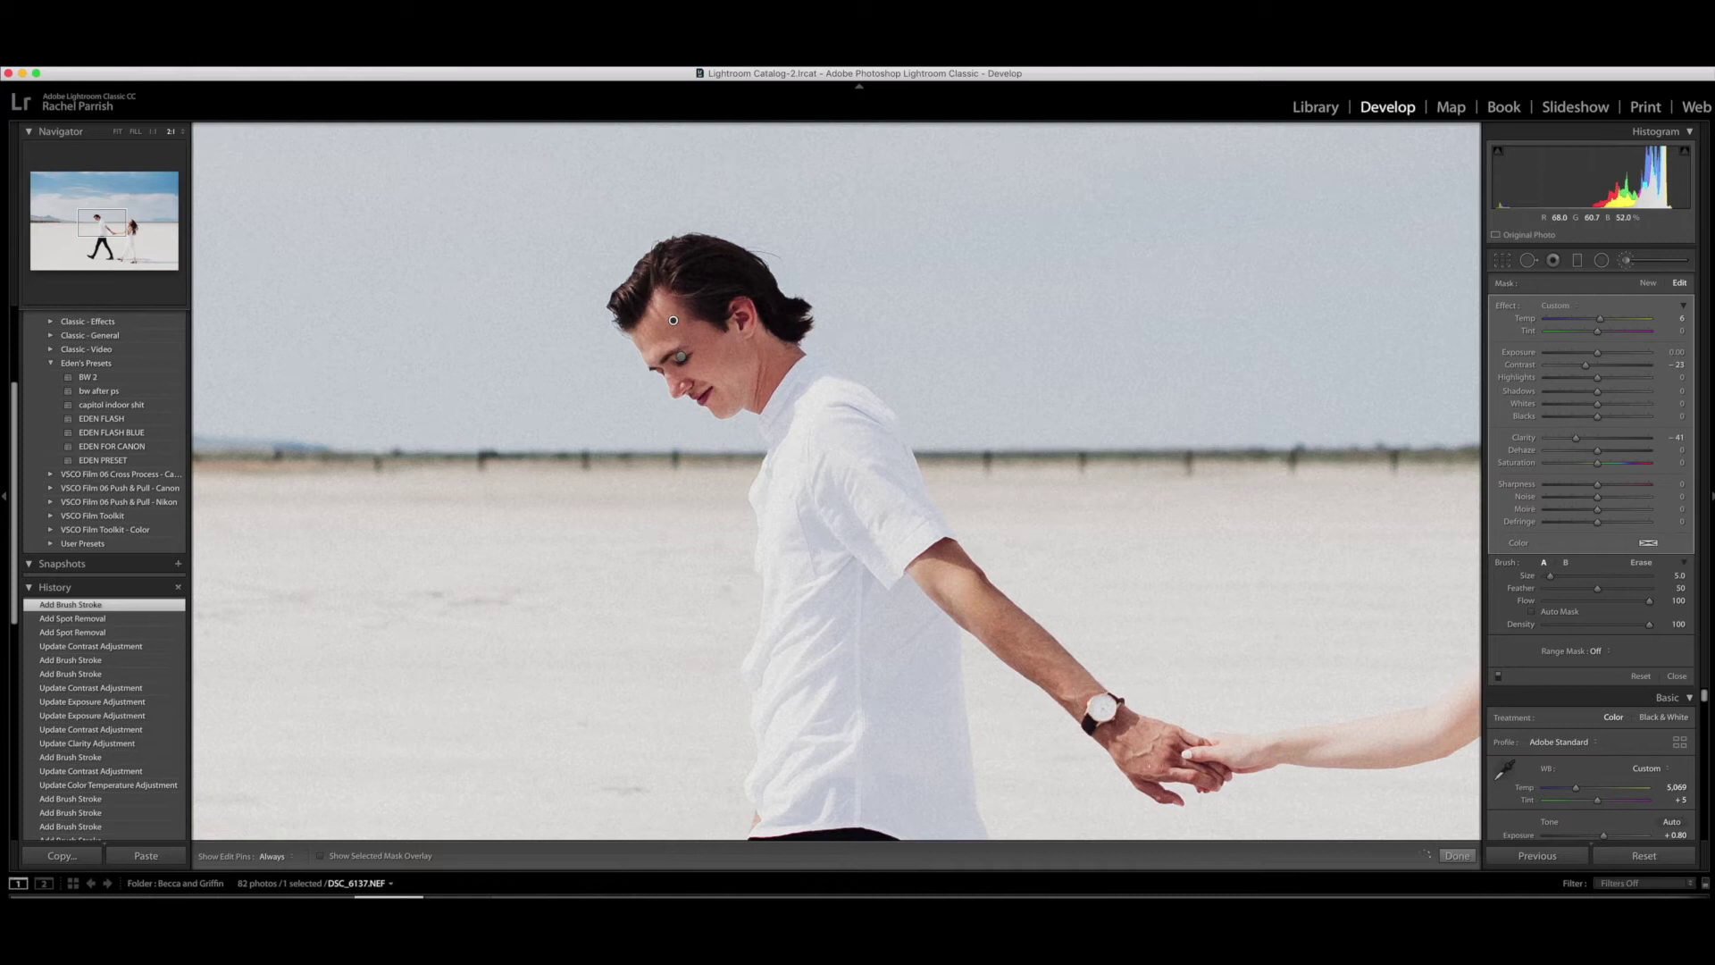
{"action": "left_click", "coordinate": [673, 320]}
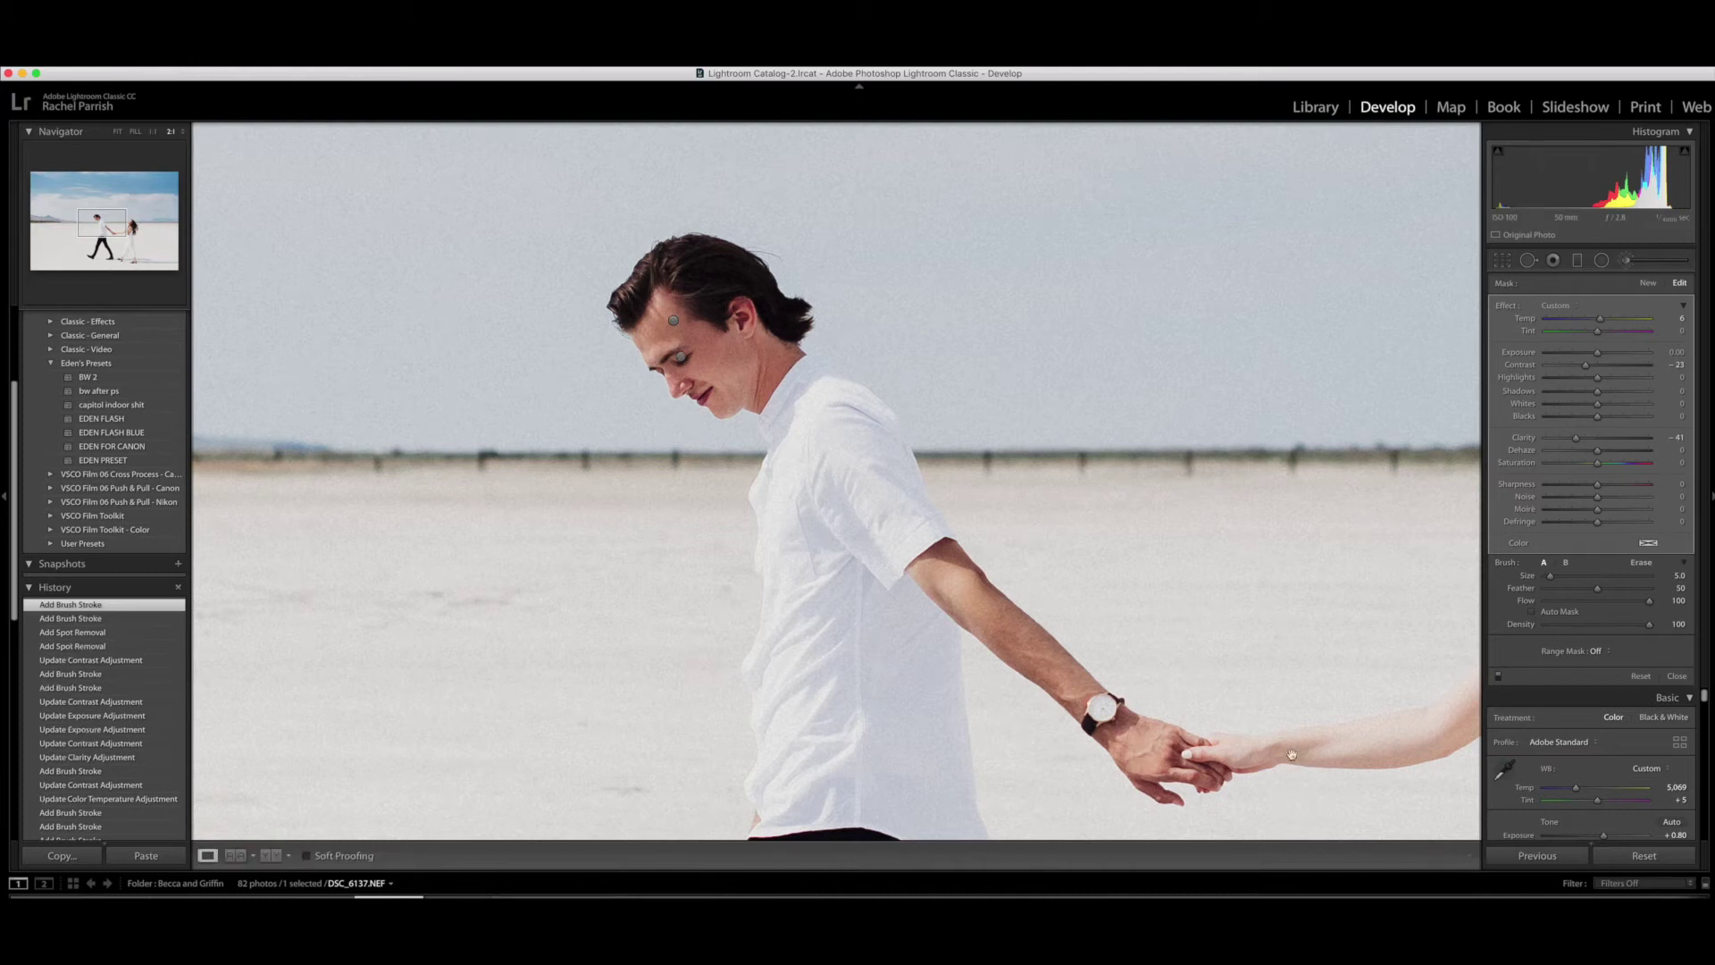
{"action": "key", "text": "k"}
Compare the full photo with its history state before the skin brush strokes and return to the latest state
{"action": "left_click", "coordinate": [691, 321]}
{"action": "scroll", "coordinate": [130, 738], "scroll_direction": "down", "scroll_amount": 2}
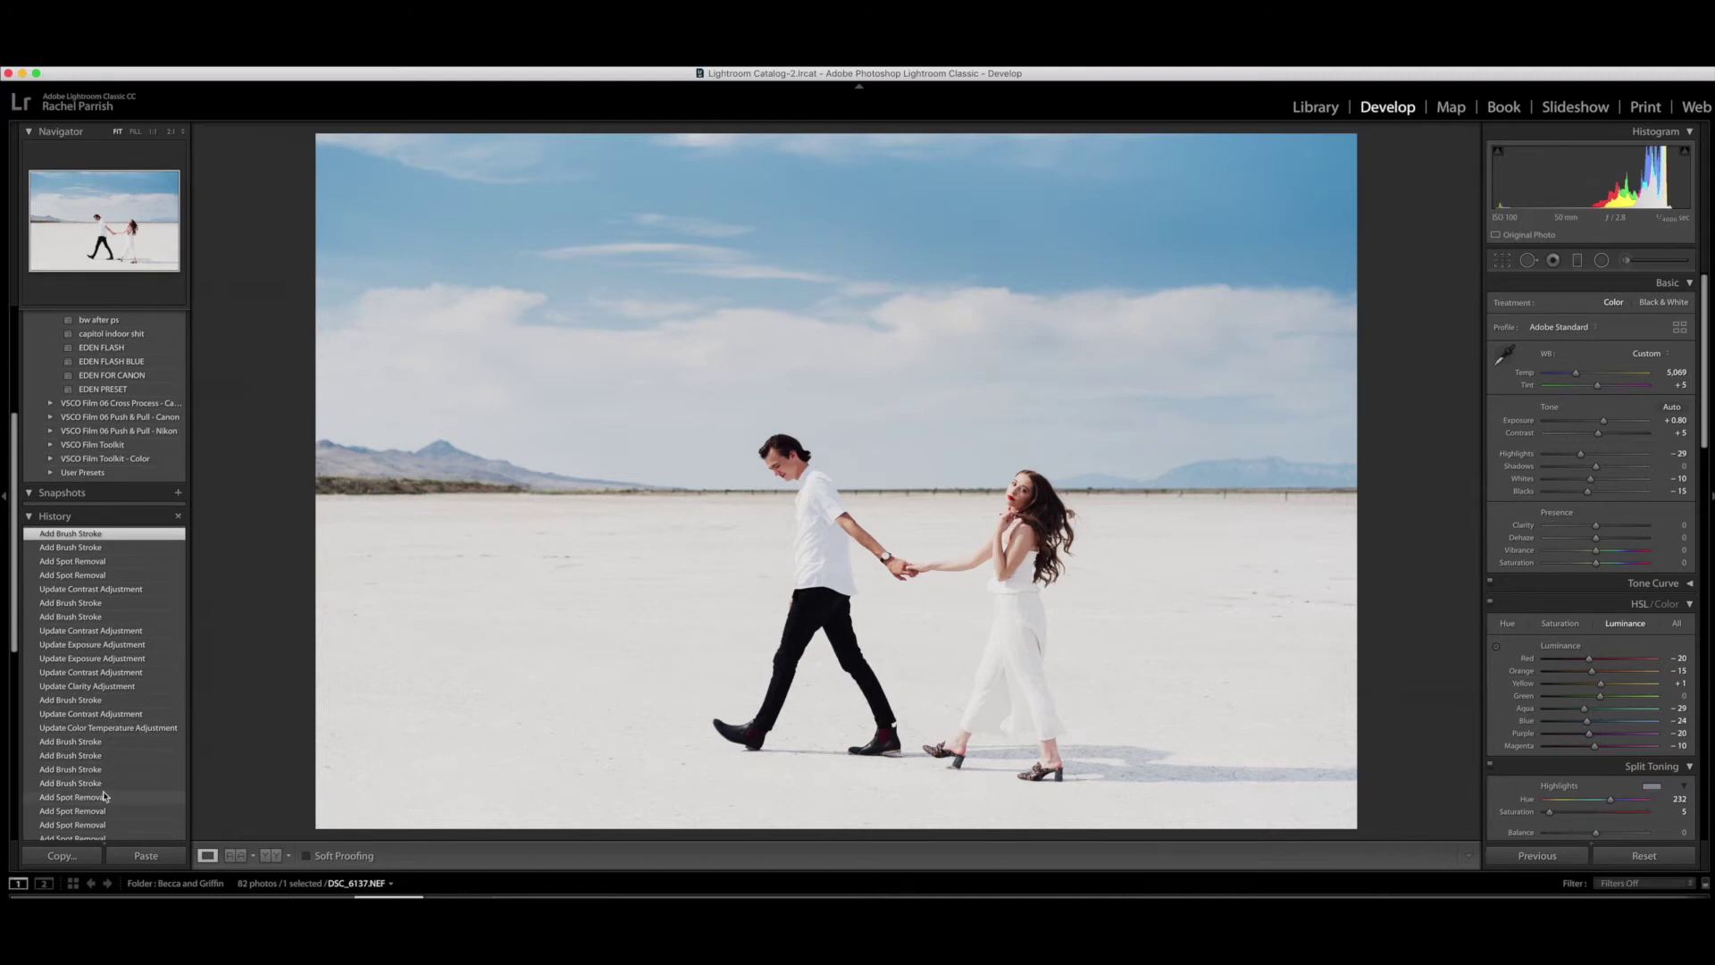
{"action": "left_click", "coordinate": [104, 795]}
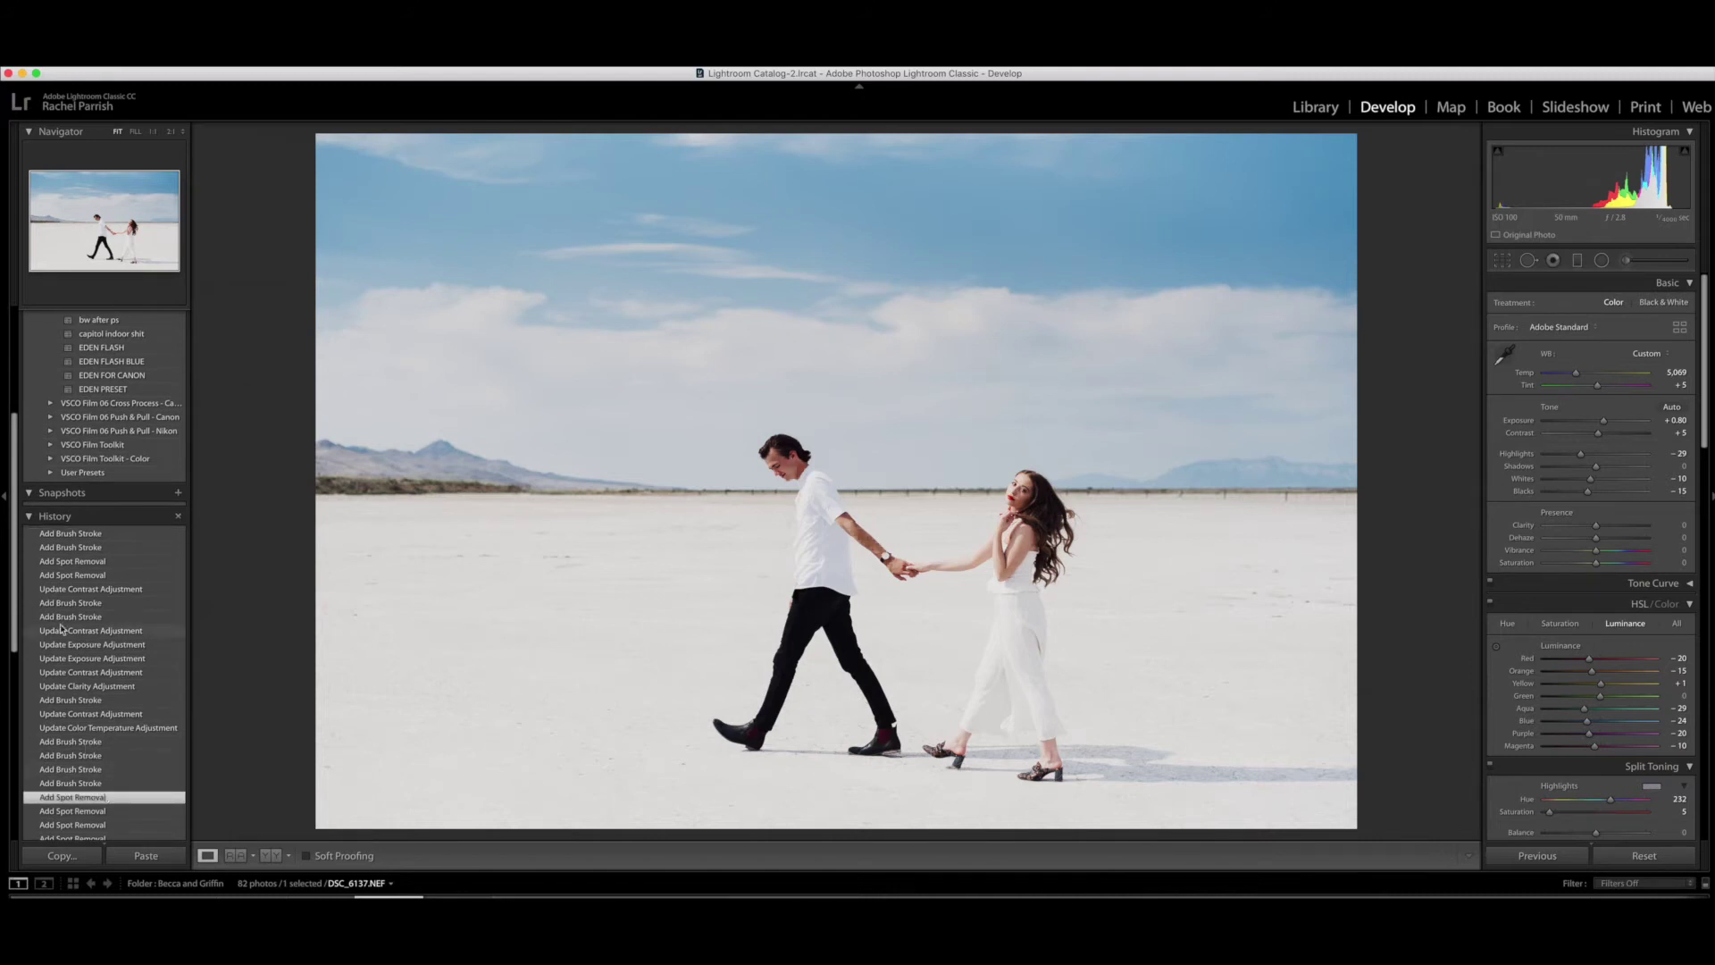
{"action": "left_click", "coordinate": [89, 535]}
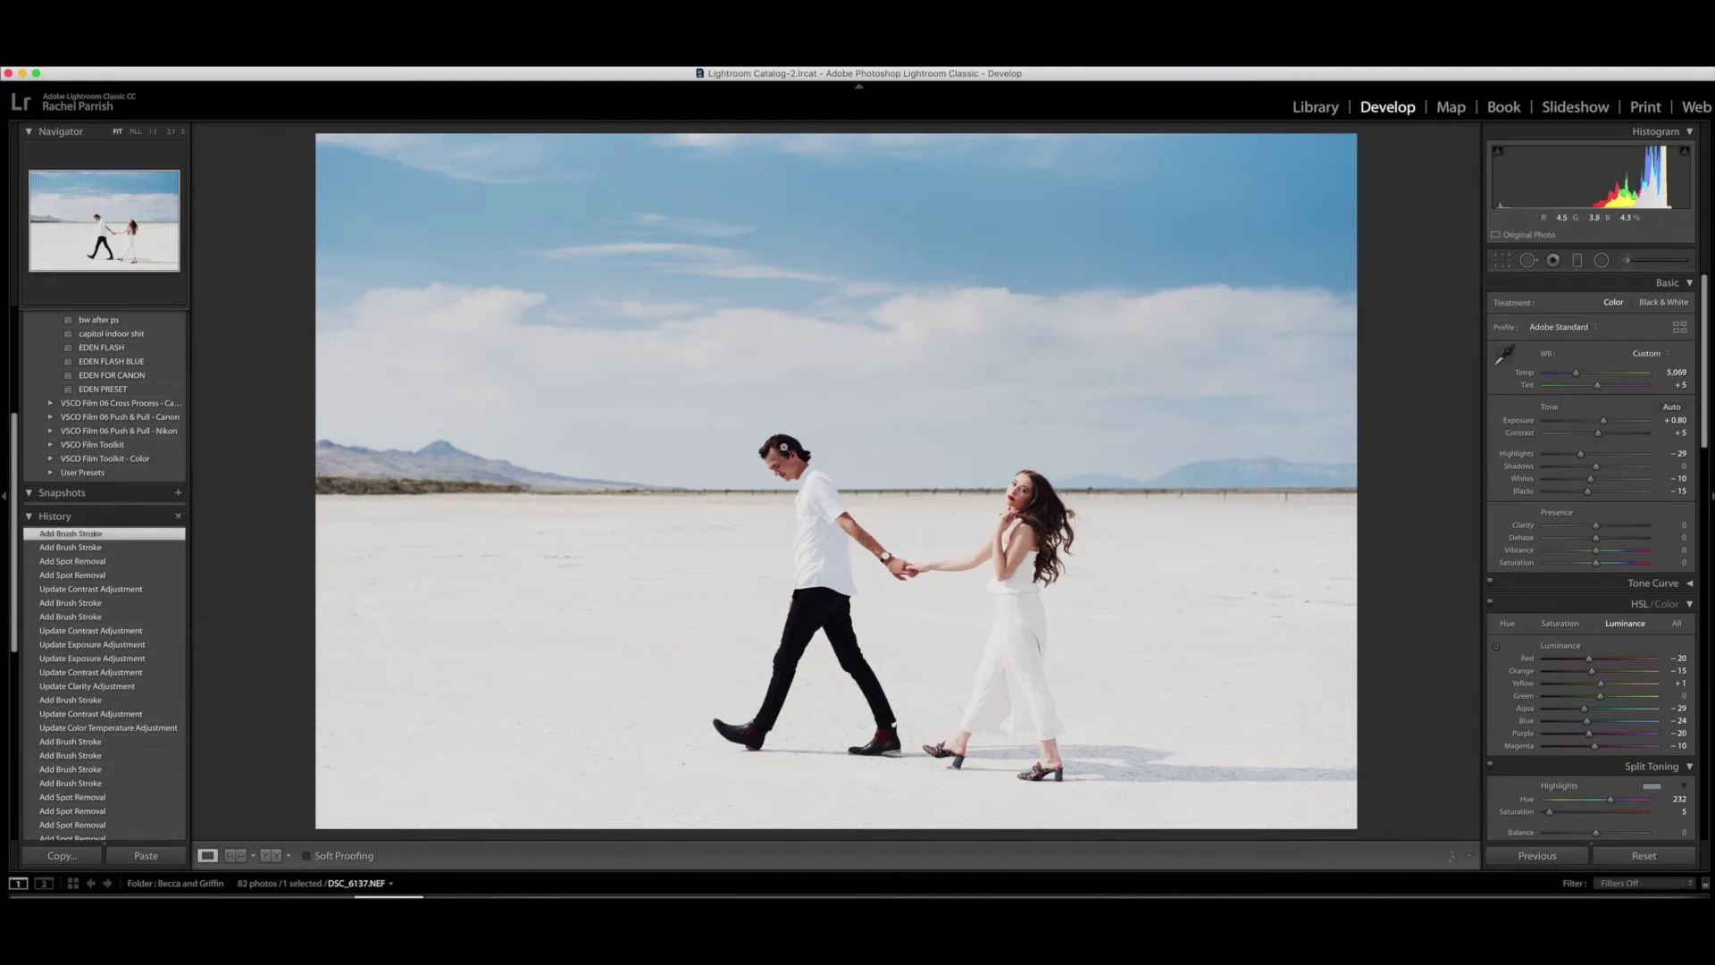
Compare the man's face up close between the unedited and edited versions
{"action": "left_click", "coordinate": [776, 451]}
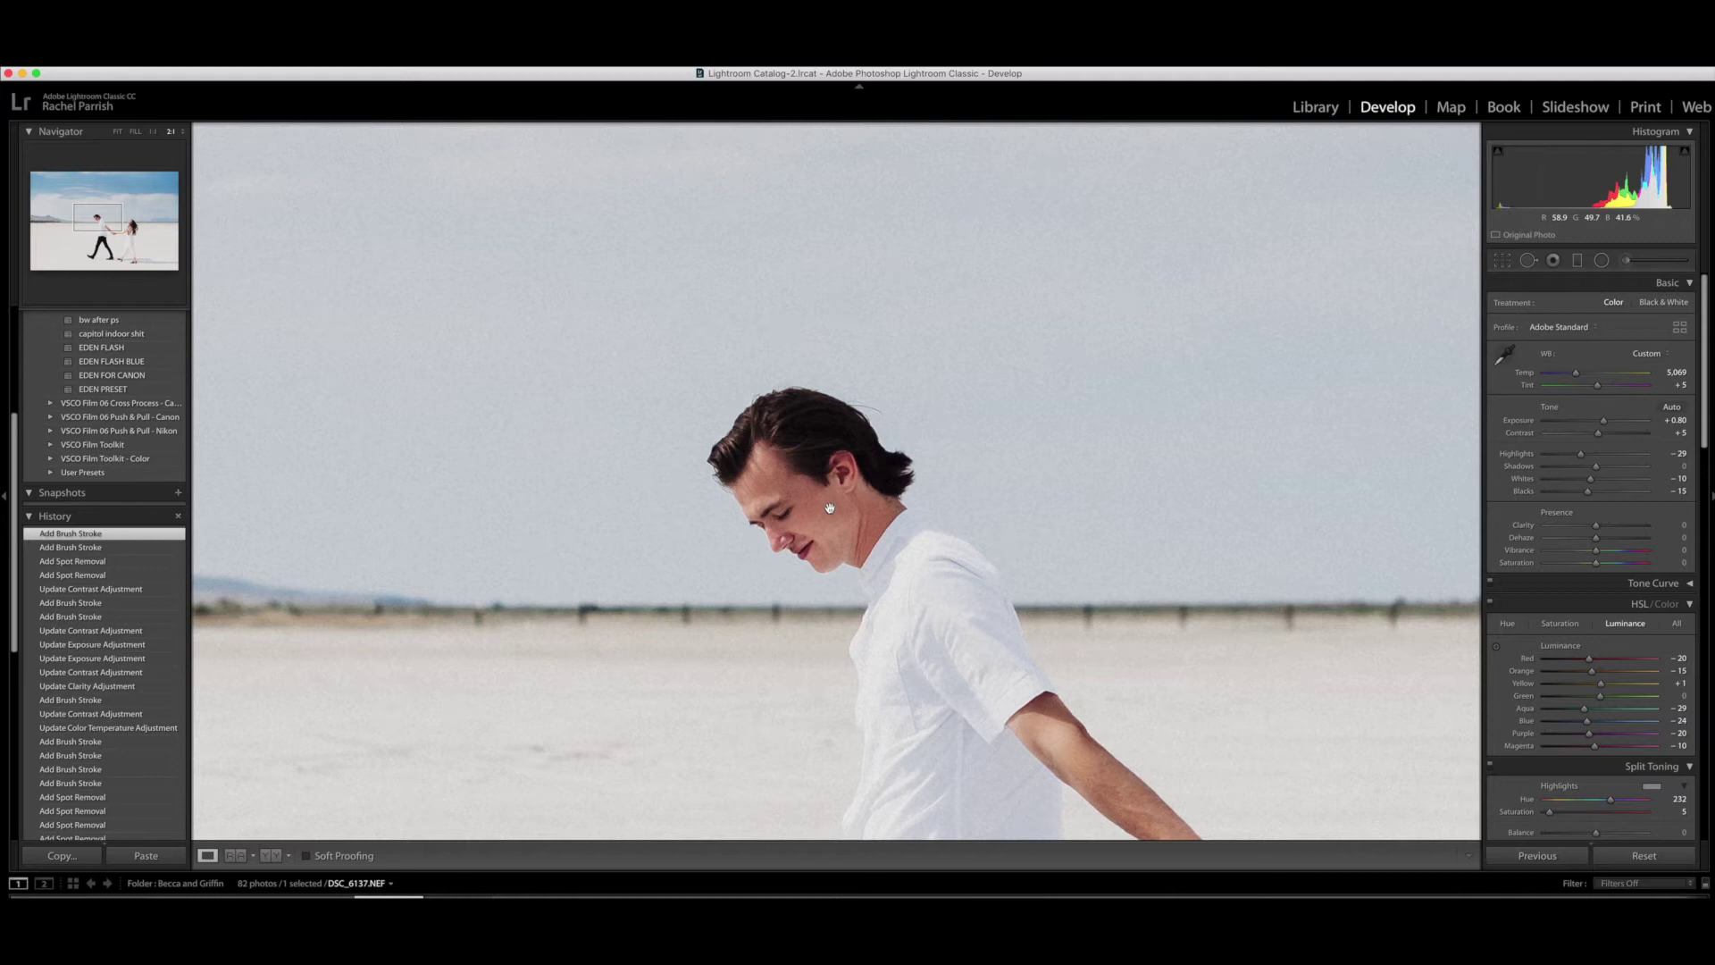
{"action": "key", "text": "backslash"}
{"action": "key", "text": "backslash"}
{"action": "key", "text": "backslash"}
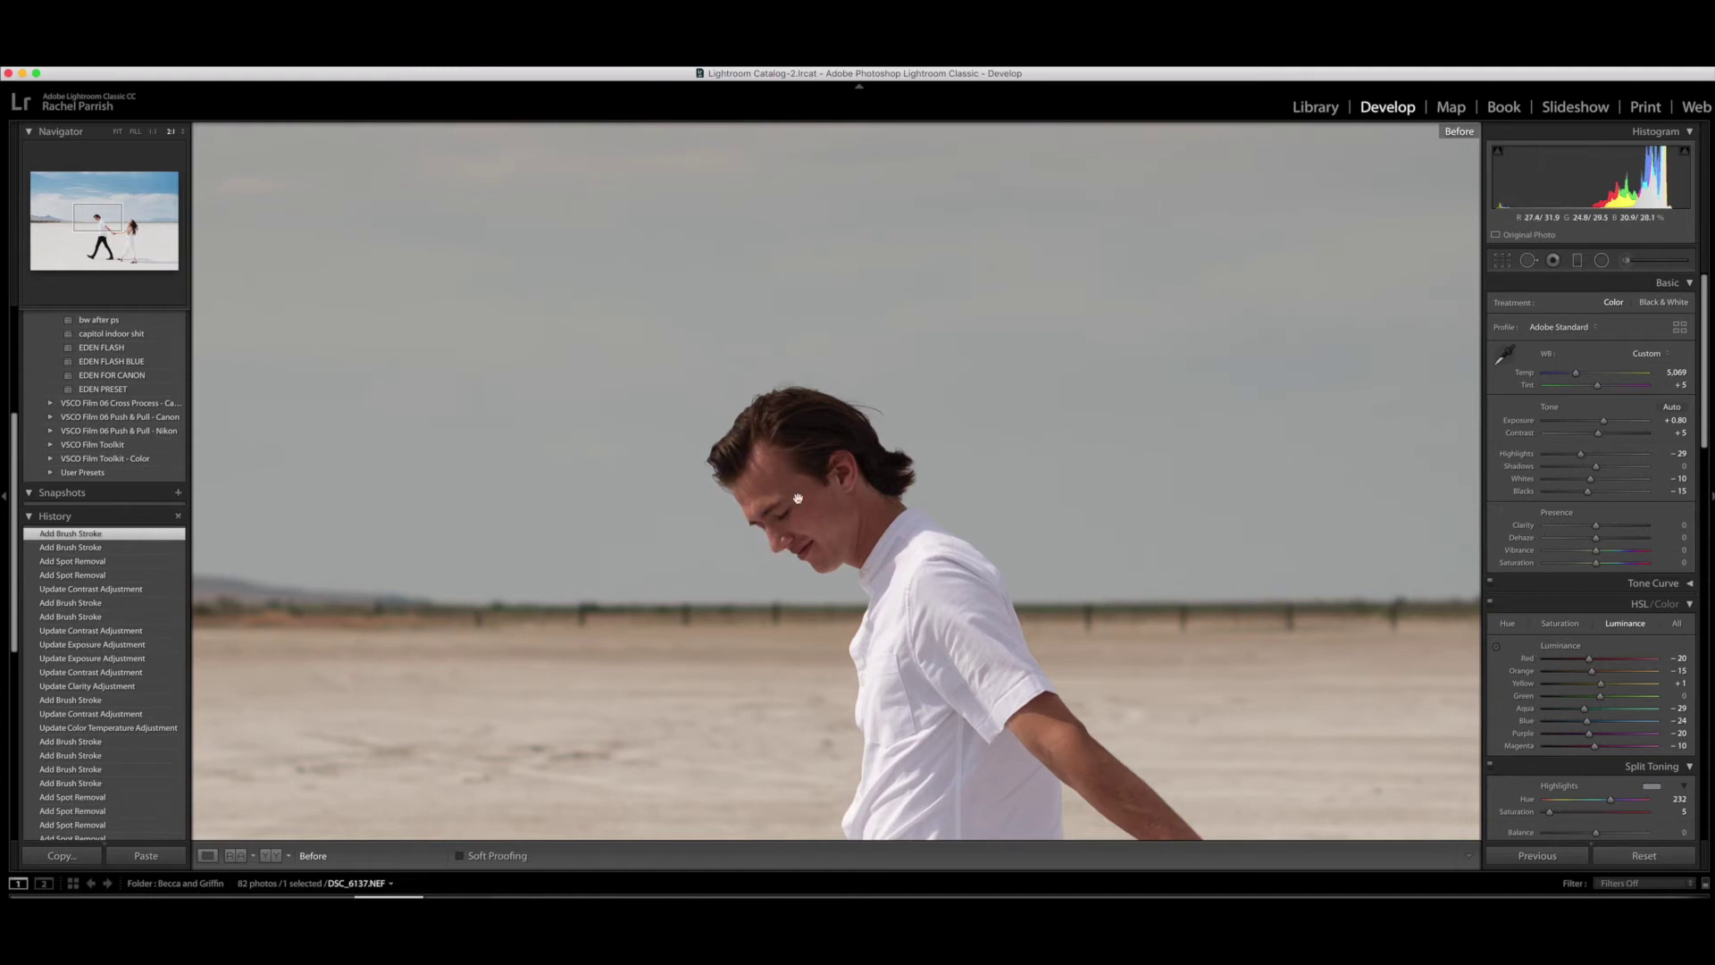
{"action": "key", "text": "backslash"}
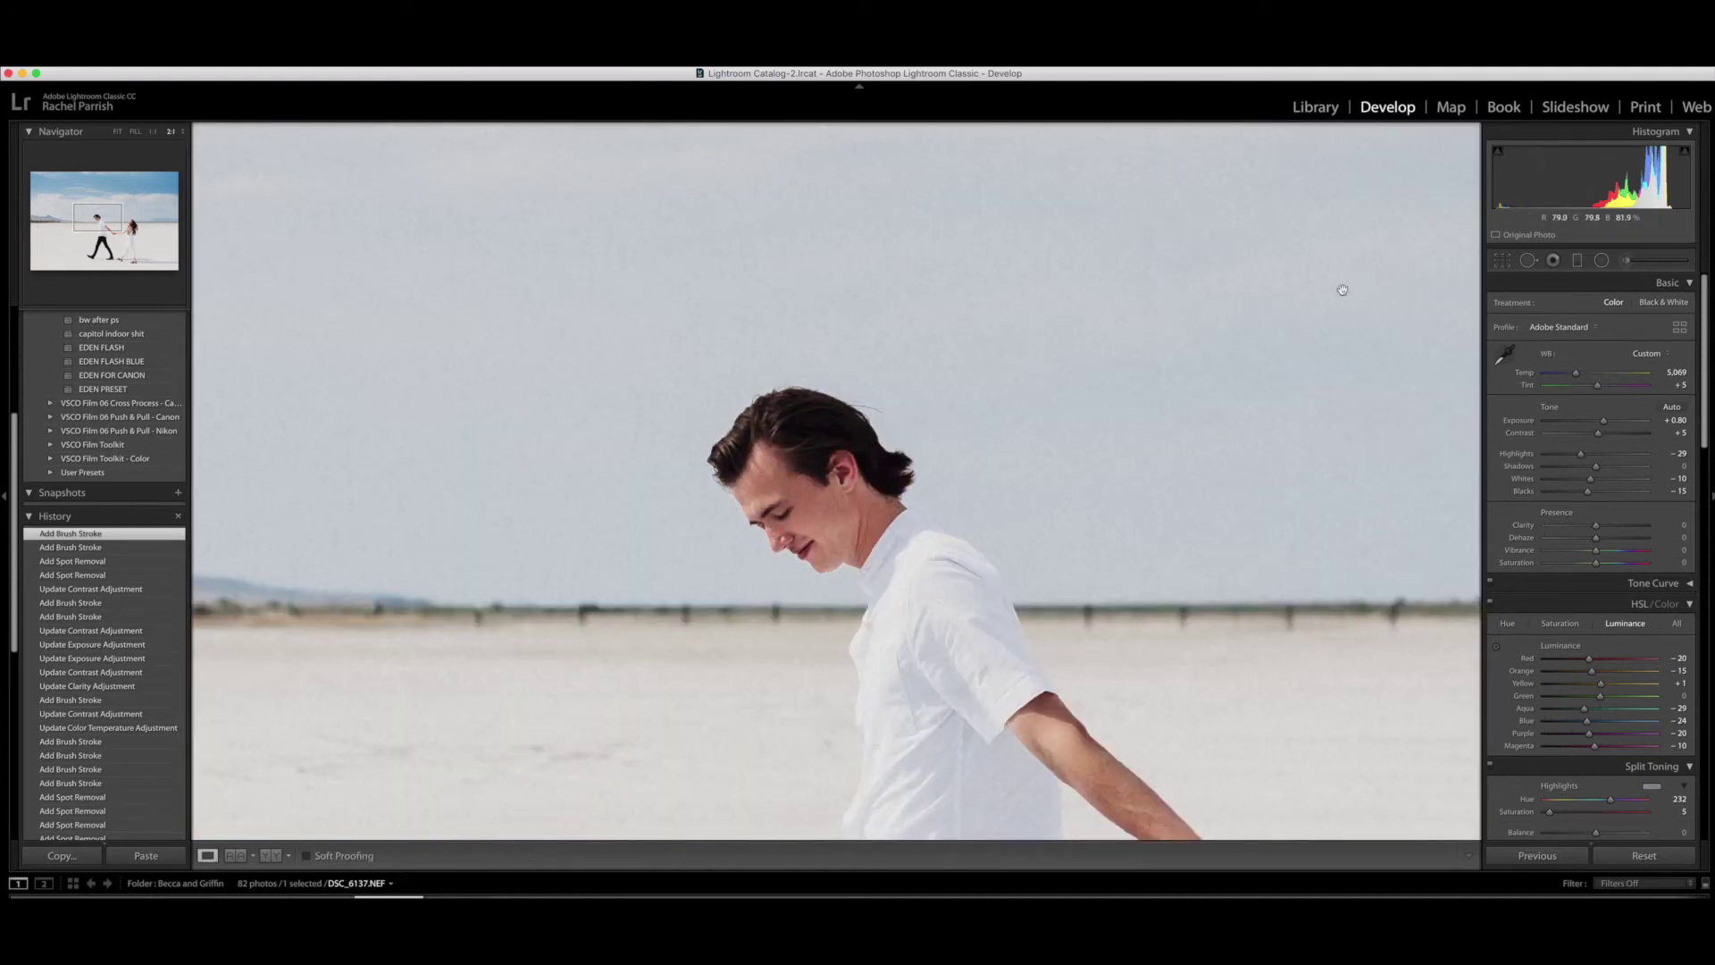
Brush a new adjustment onto the man's ear with contrast -42, clarity 0 and tint -12
{"action": "left_click", "coordinate": [1626, 260]}
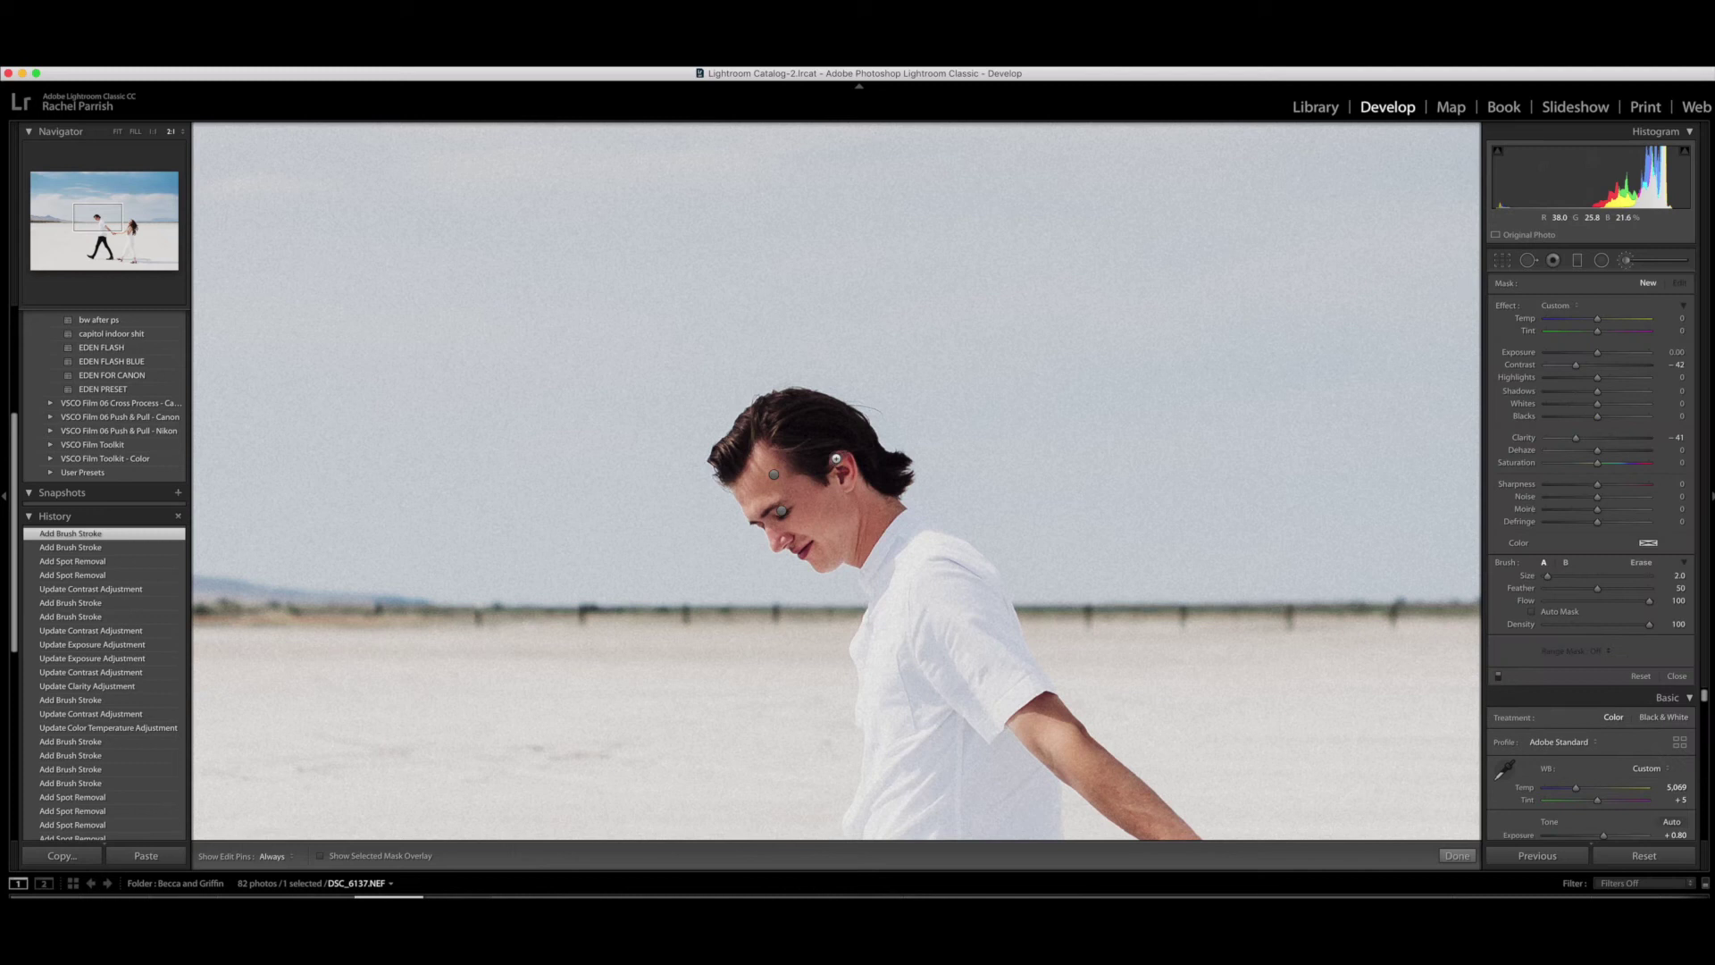
{"action": "left_click", "coordinate": [836, 458]}
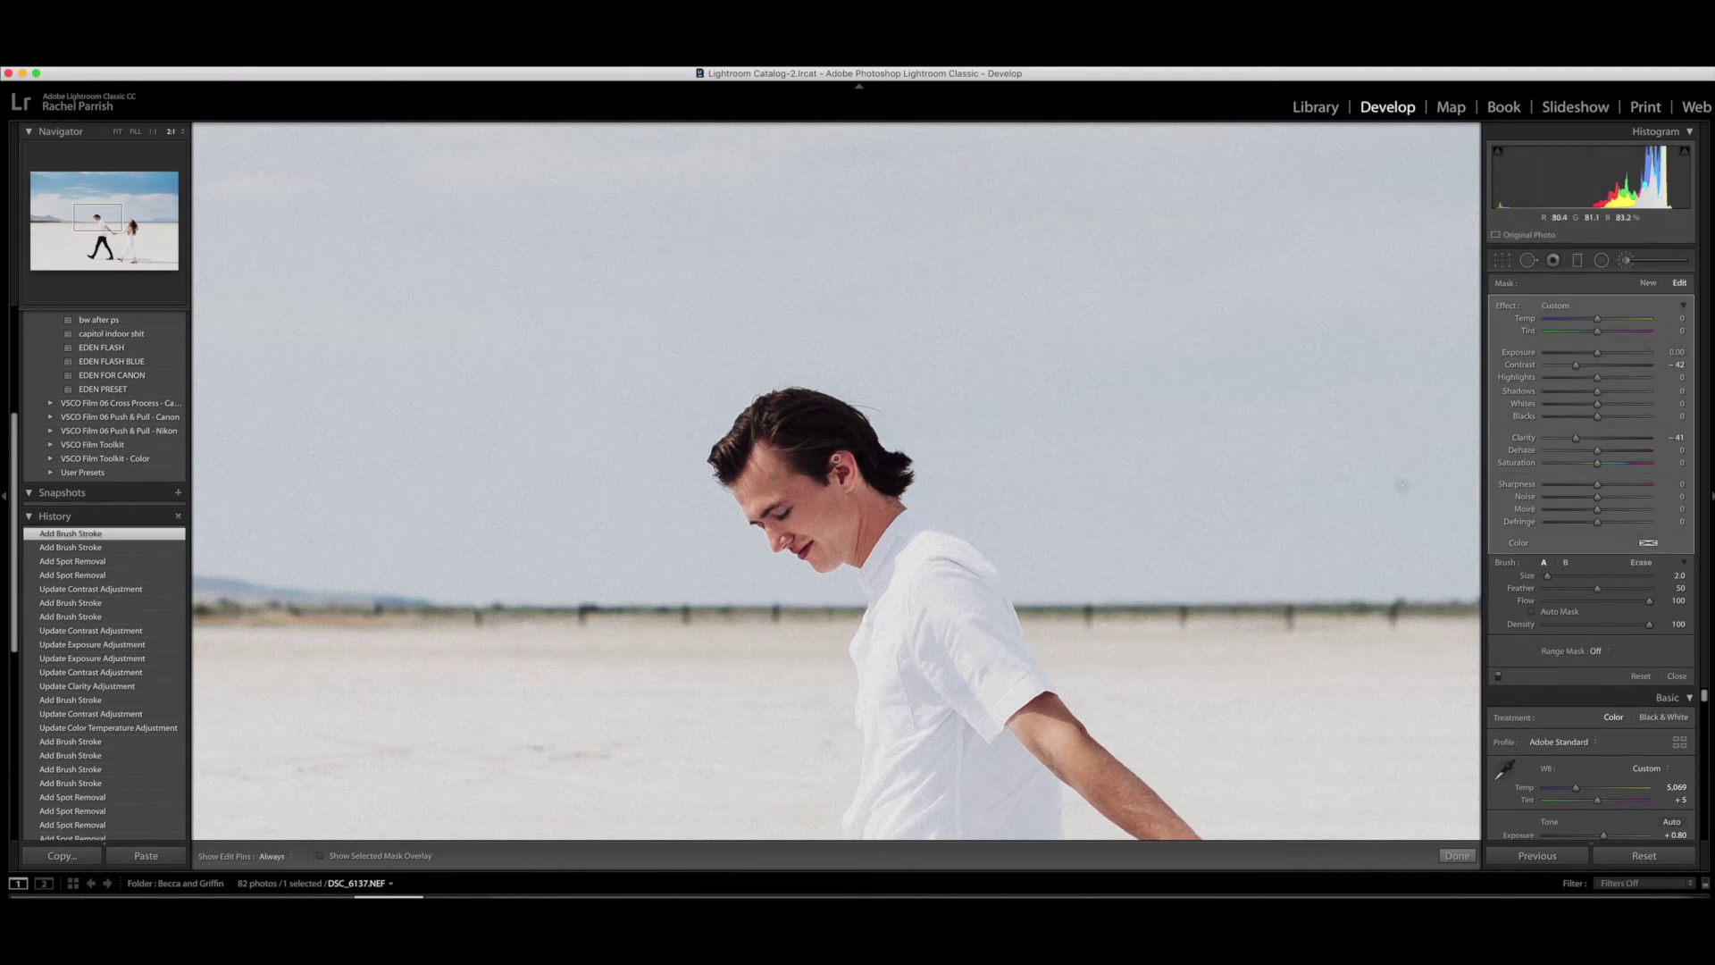
{"action": "double_click", "coordinate": [1523, 437]}
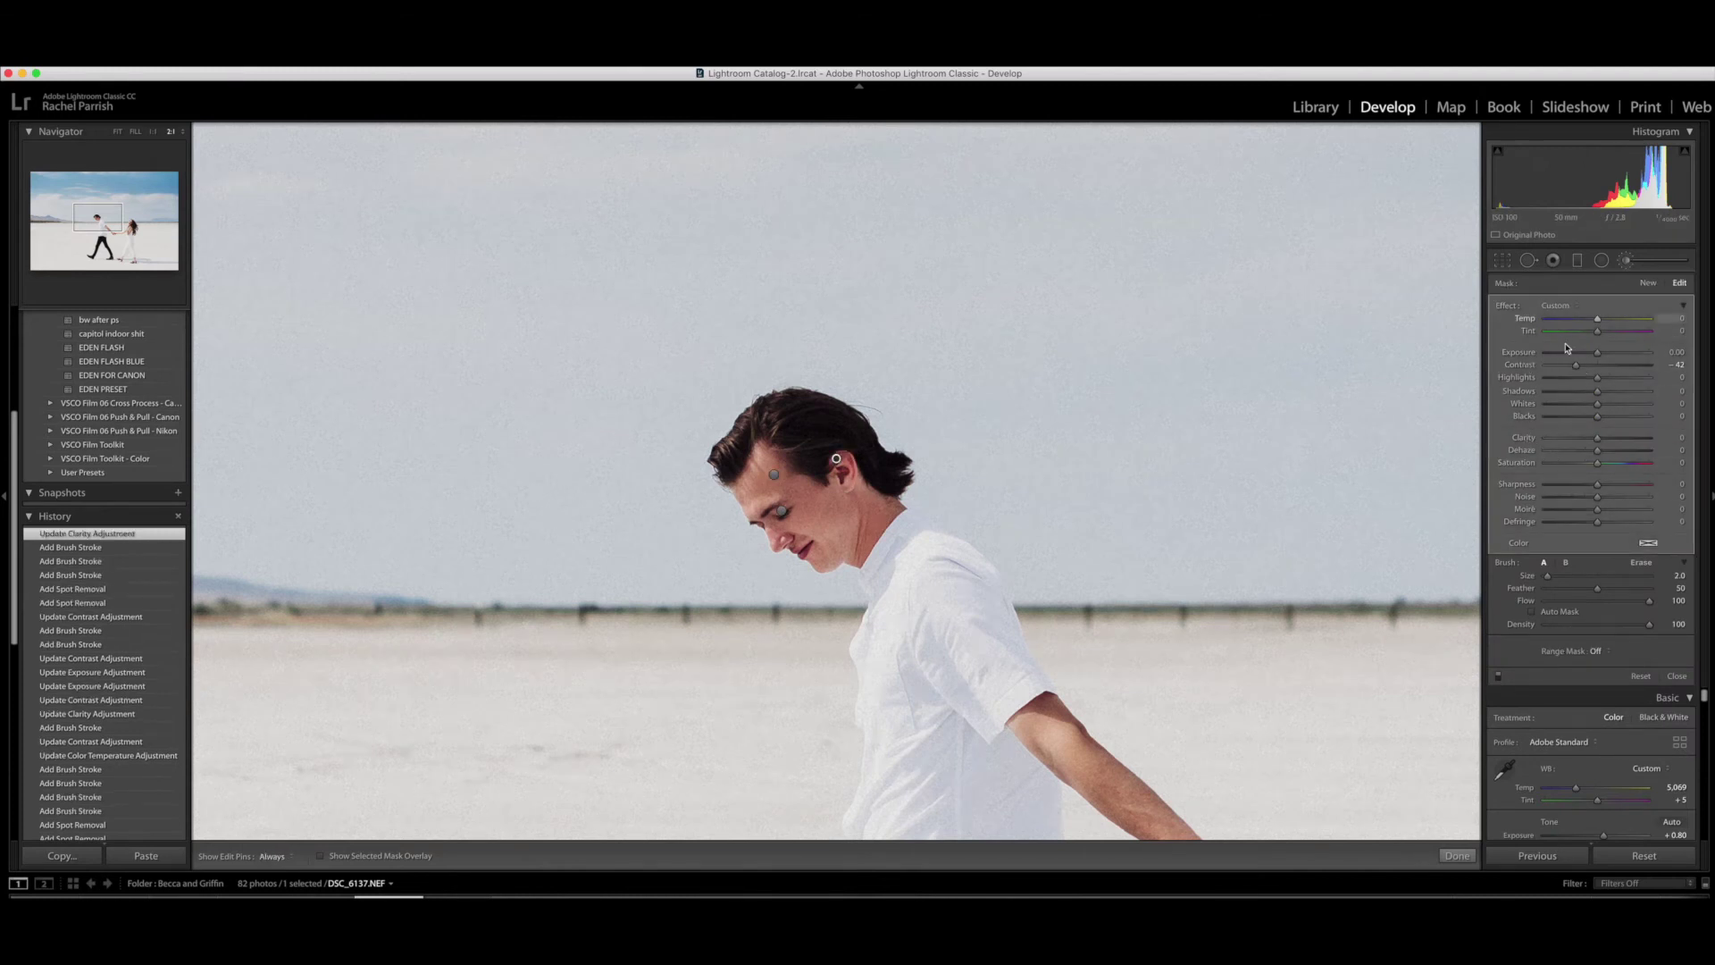
{"action": "left_click_drag", "start_coordinate": [1598, 335], "coordinate": [1592, 338]}
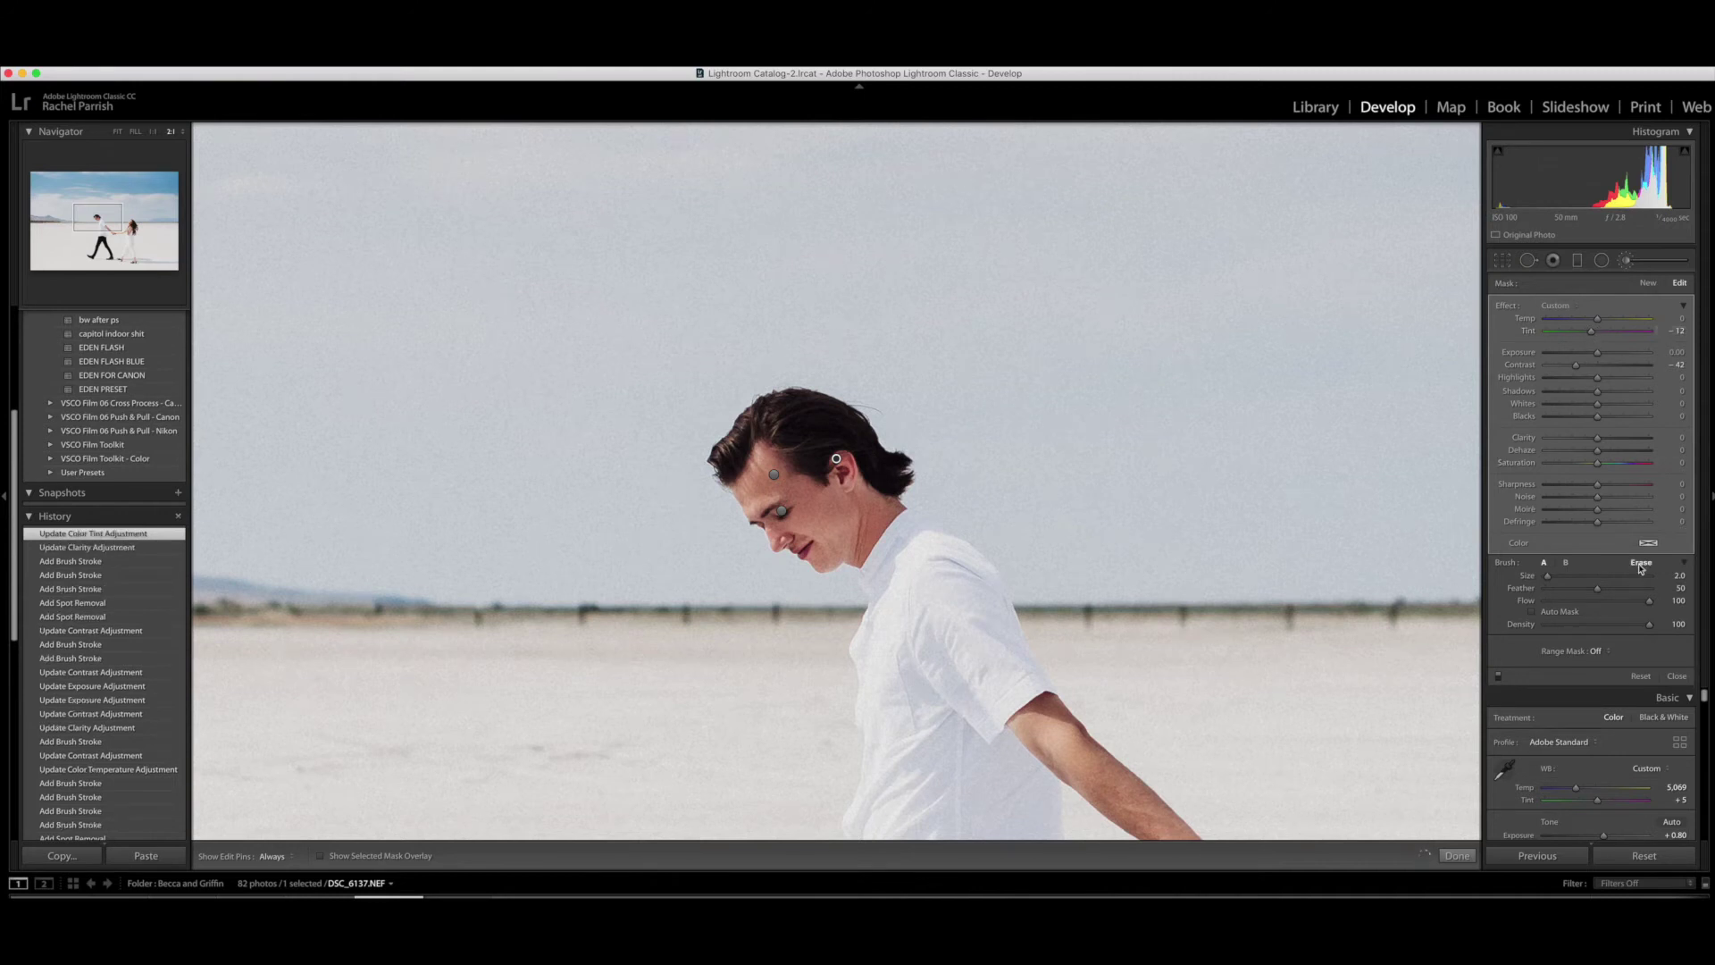
Erase part of the man's ear adjustment with a brush stroke and finish the brush edit
{"action": "left_click", "coordinate": [1640, 565]}
{"action": "key", "text": "h"}
{"action": "left_click_drag", "start_coordinate": [946, 471], "coordinate": [1352, 765]}
{"action": "key", "text": "k"}
{"action": "left_click", "coordinate": [1236, 689]}
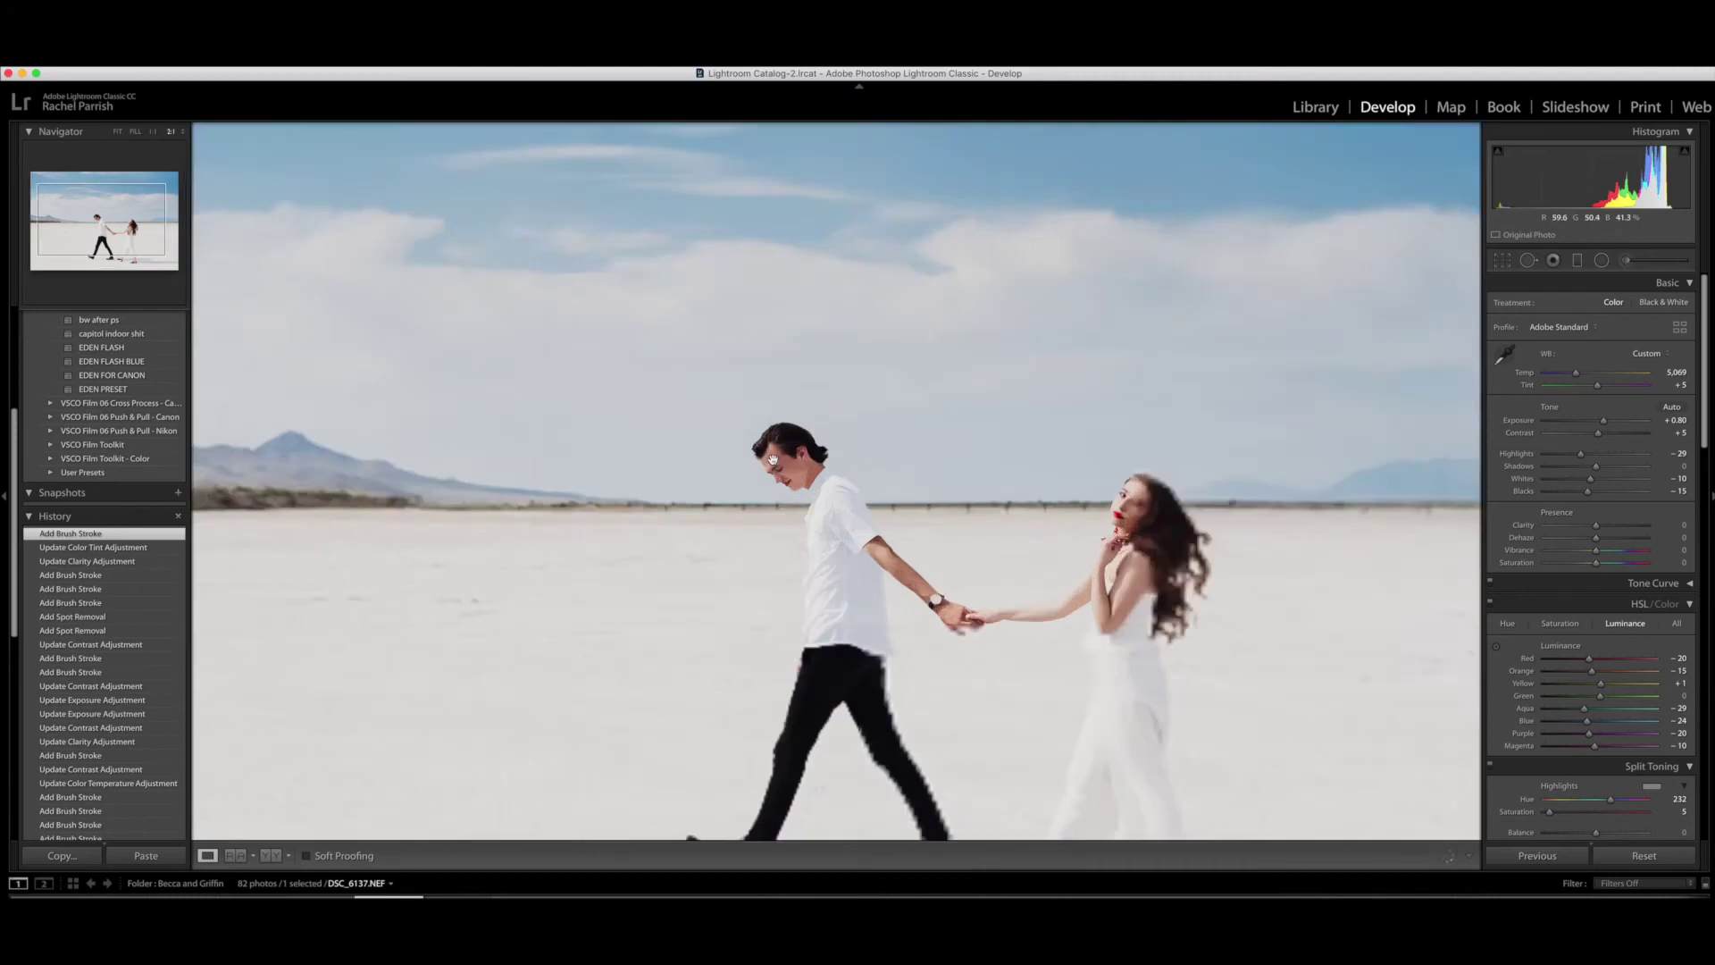
Compare the before and after versions of the man's retouched face and of the whole photo
{"action": "left_click", "coordinate": [772, 460]}
{"action": "key", "text": "backslash"}
{"action": "key", "text": "backslash"}
{"action": "key", "text": "backslash"}
{"action": "key", "text": "backslash"}
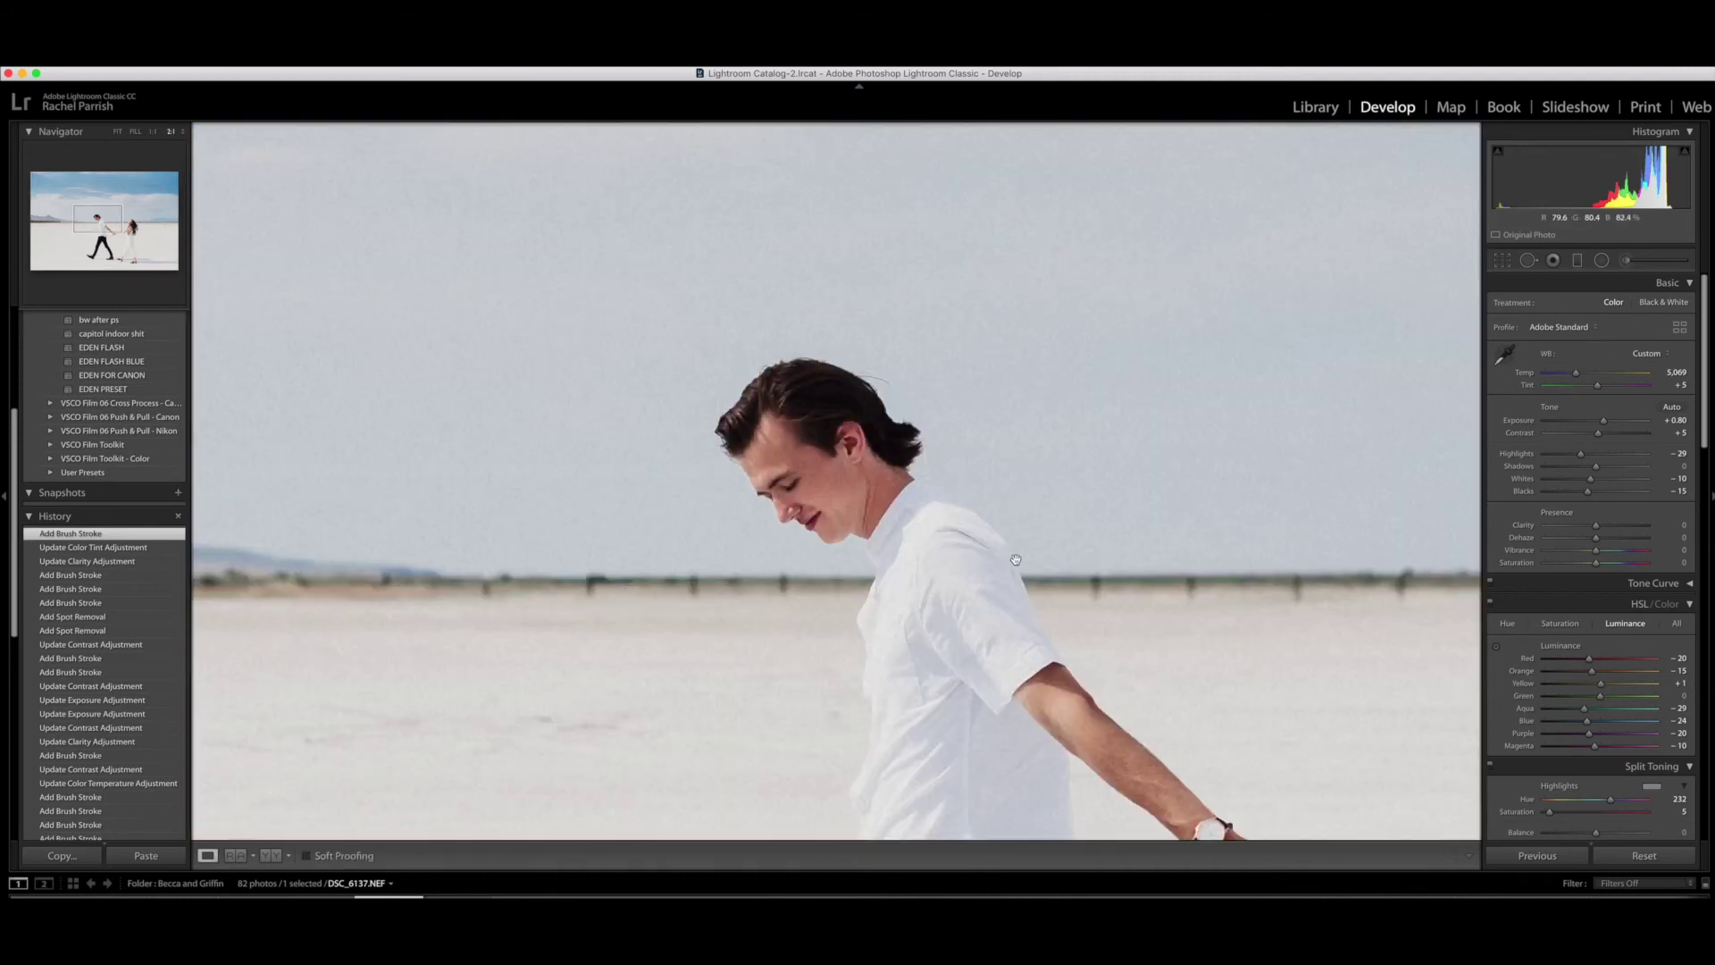
{"action": "left_click", "coordinate": [1016, 559]}
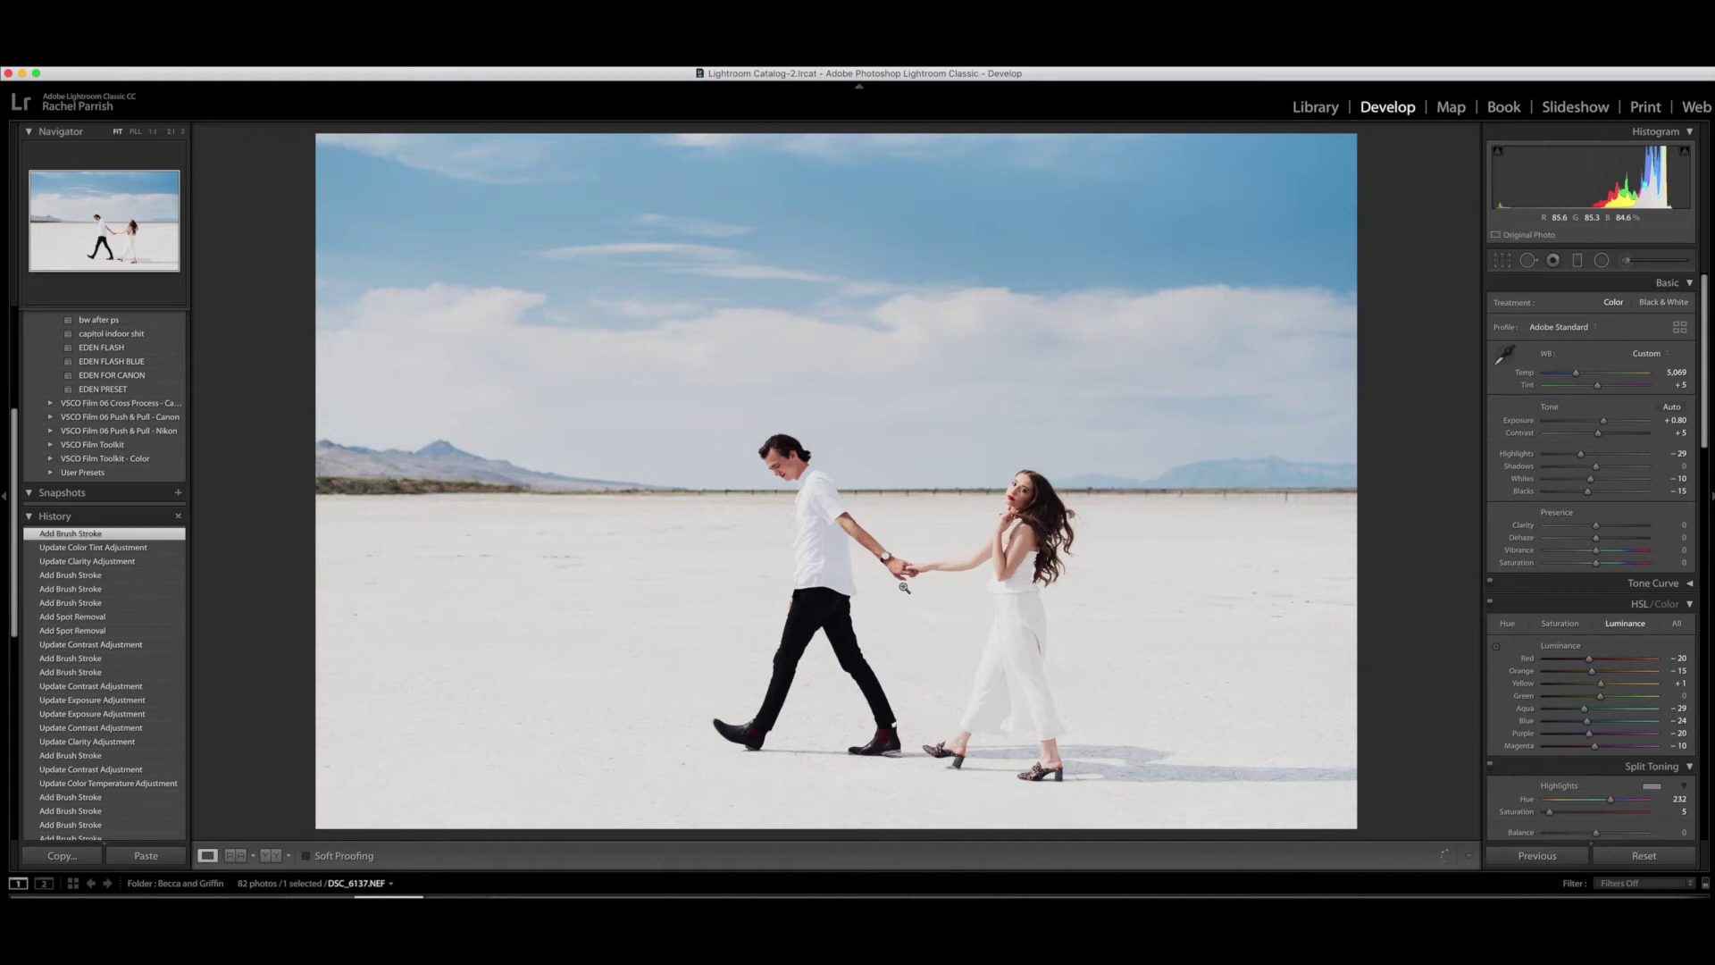
{"action": "key", "text": "backslash"}
{"action": "key", "text": "backslash"}
Heal four small blemishes on the woman's cheek and temple with spot sizes 10 to 12, repositioning one sample area
{"action": "left_click", "coordinate": [1017, 476]}
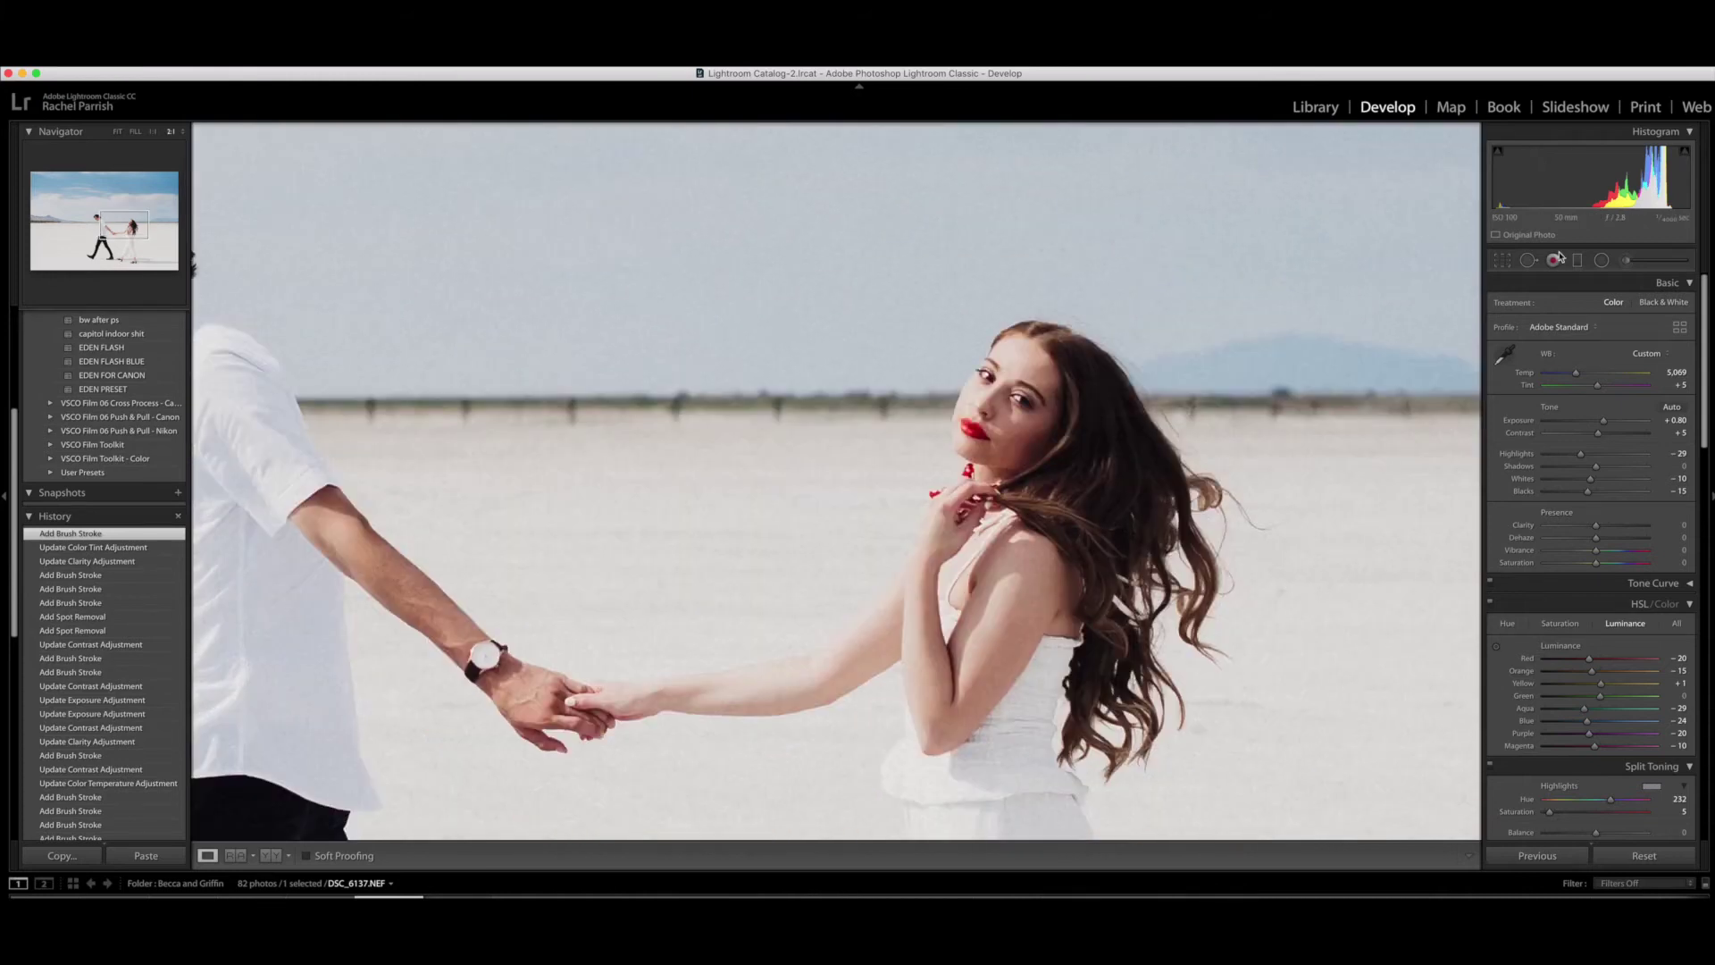
{"action": "left_click", "coordinate": [1534, 261]}
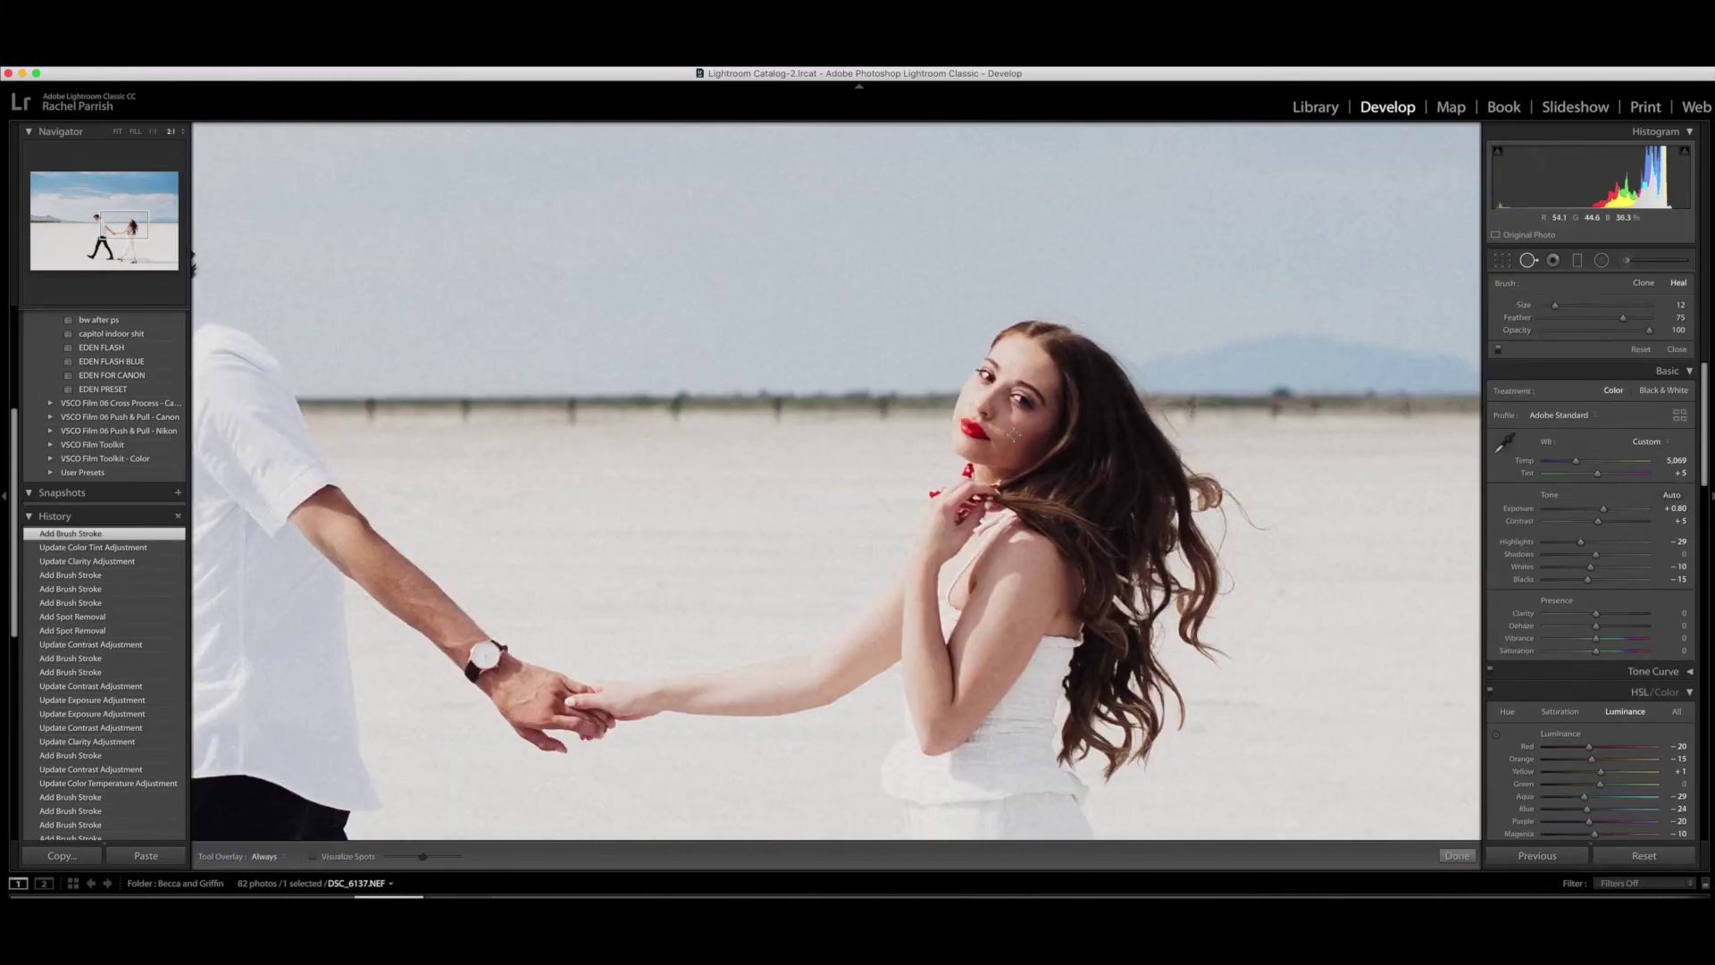
{"action": "left_click", "coordinate": [1016, 435]}
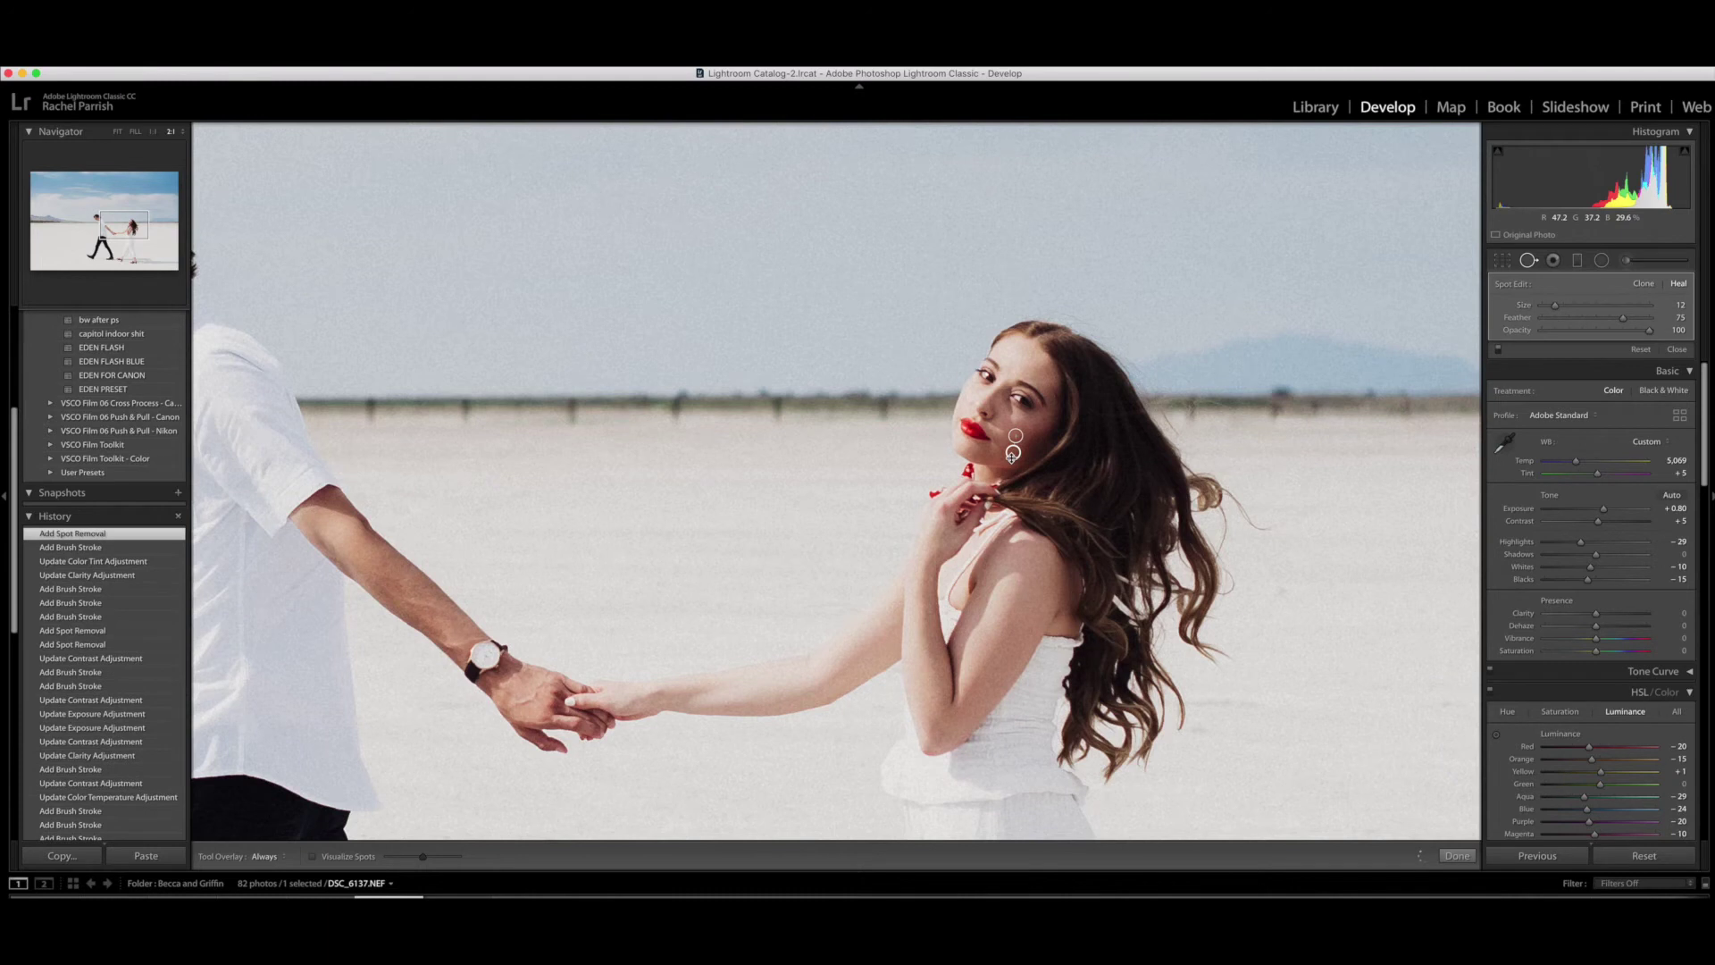
{"action": "left_click", "coordinate": [1001, 435]}
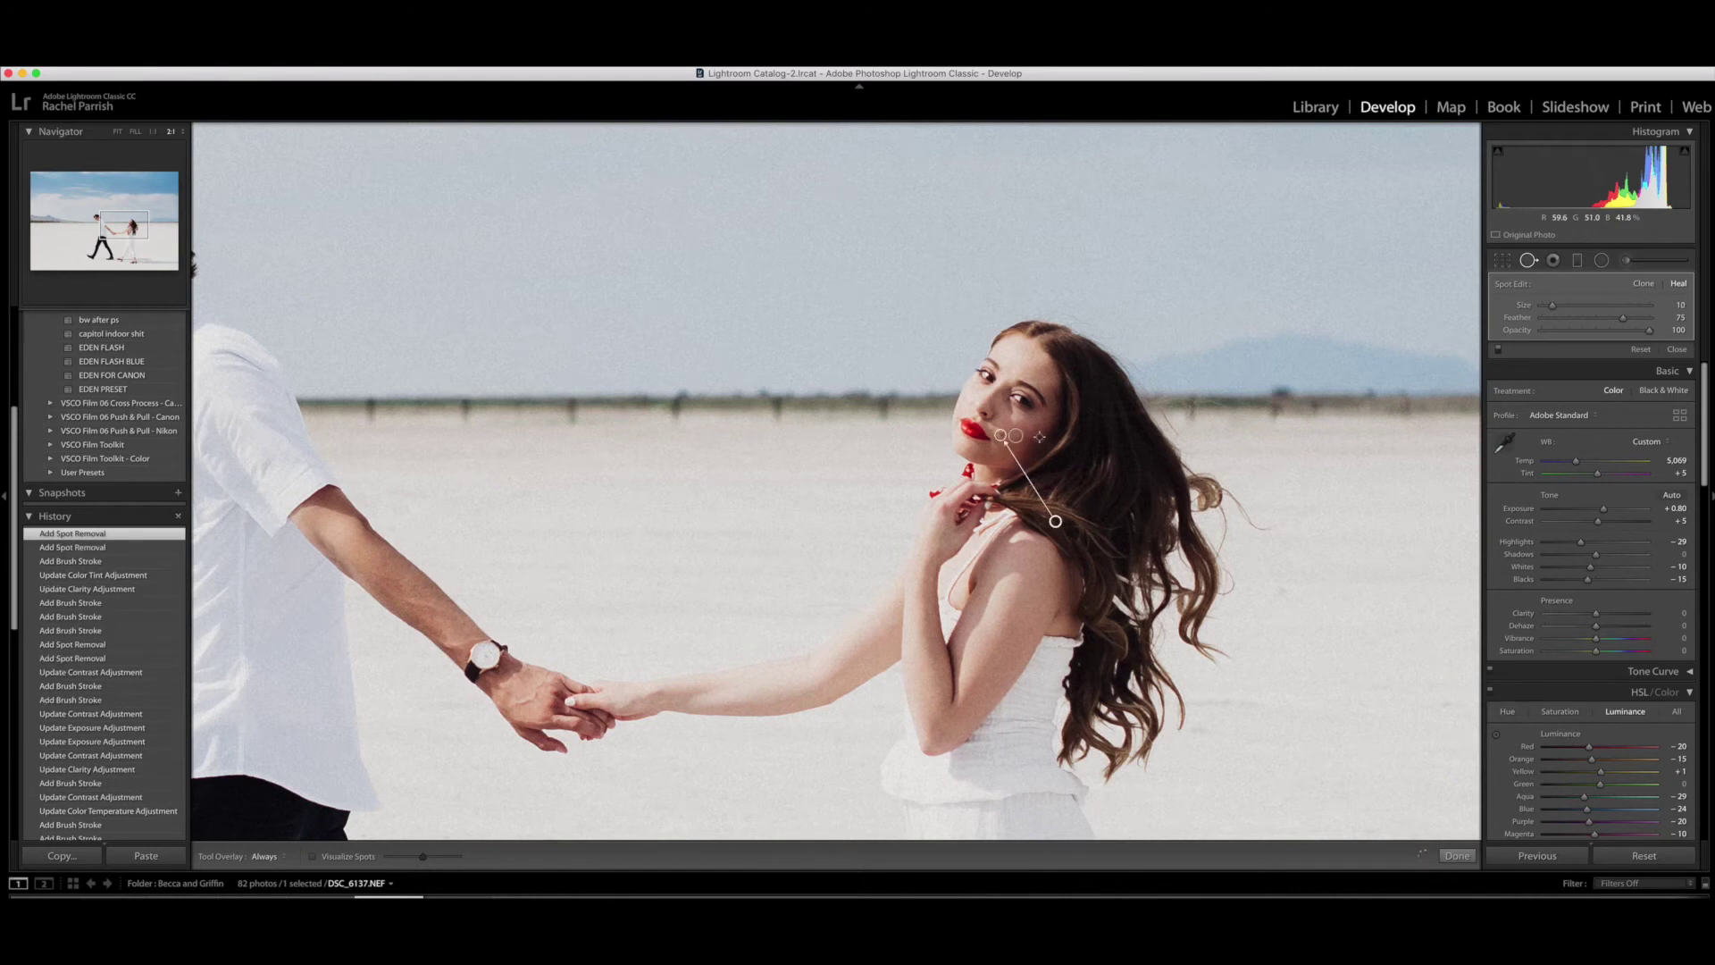
{"action": "key", "text": "super+z"}
{"action": "left_click_drag", "start_coordinate": [1042, 468], "coordinate": [1052, 406]}
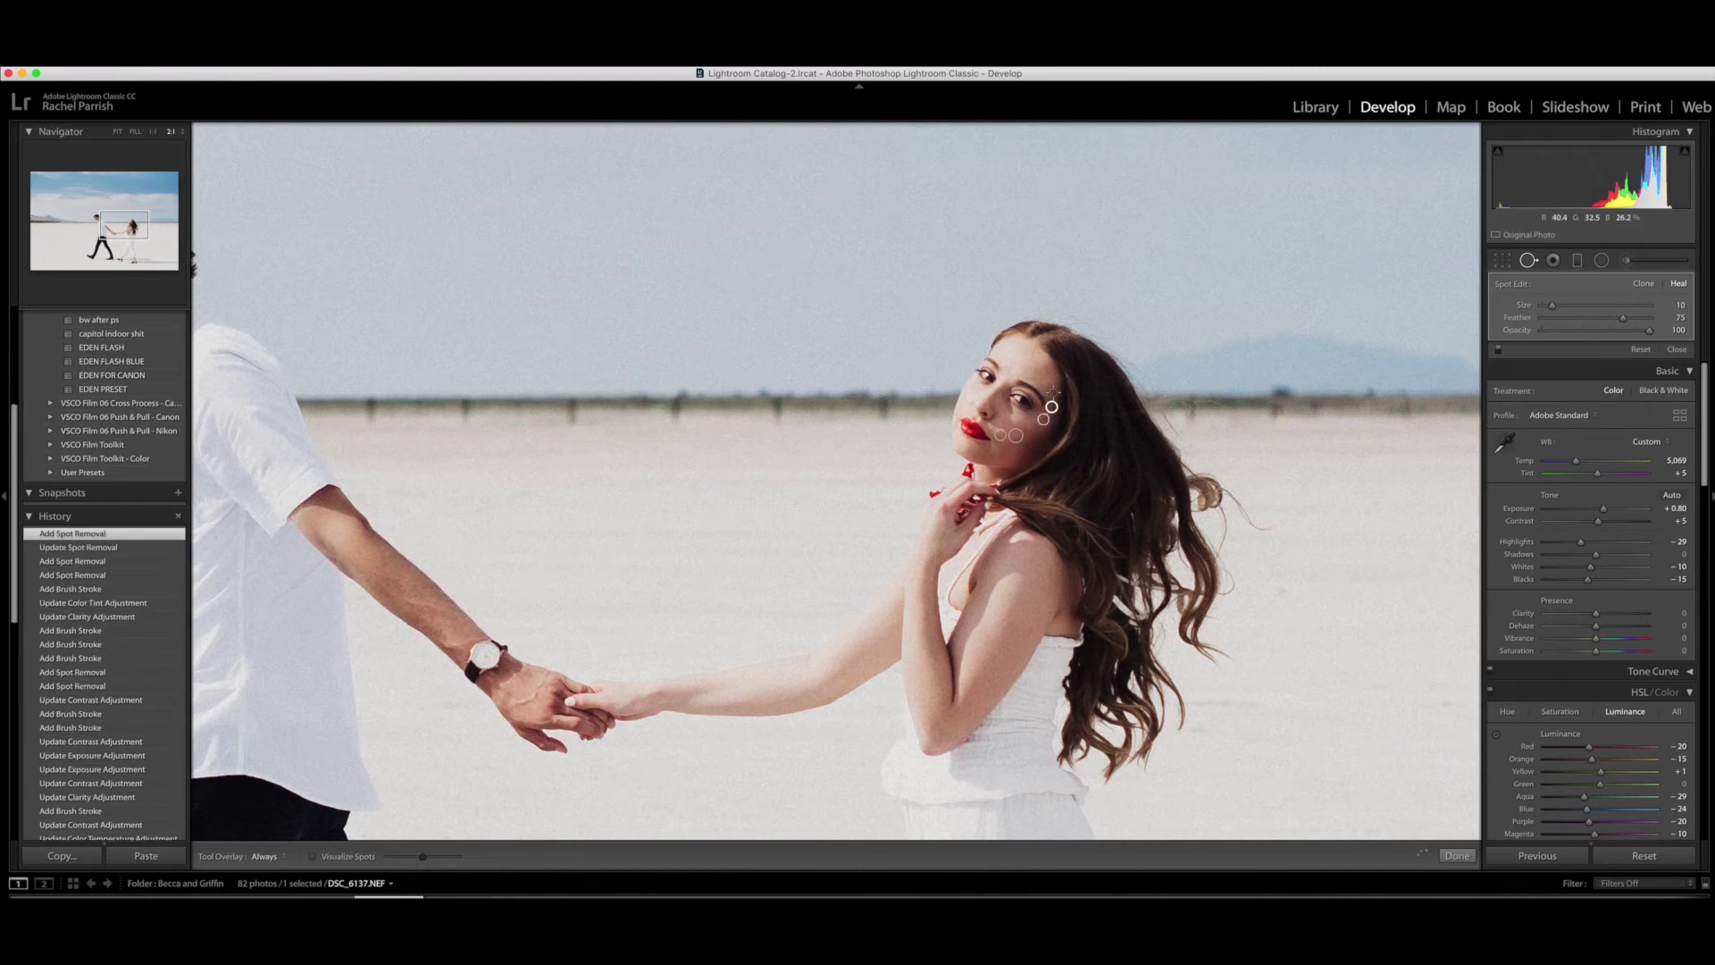
{"action": "left_click", "coordinate": [1057, 364]}
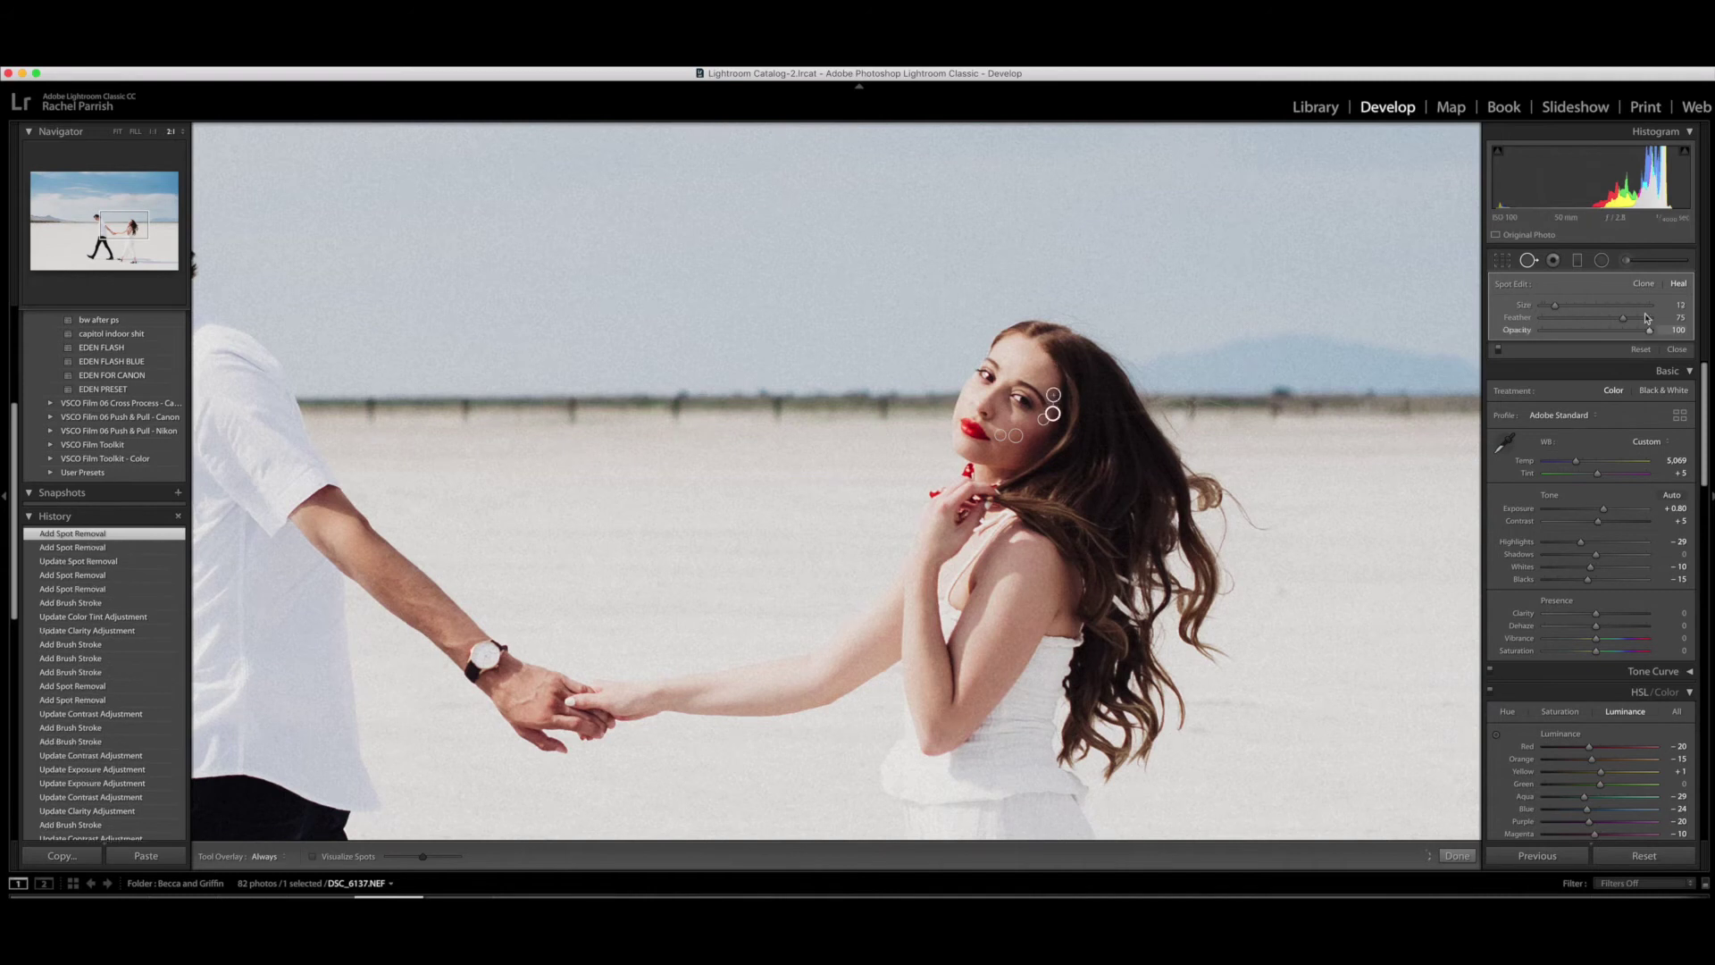
Brush a new adjustment onto the woman's face at brush size 3, with contrast -42 and clarity -41
{"action": "left_click", "coordinate": [1640, 264]}
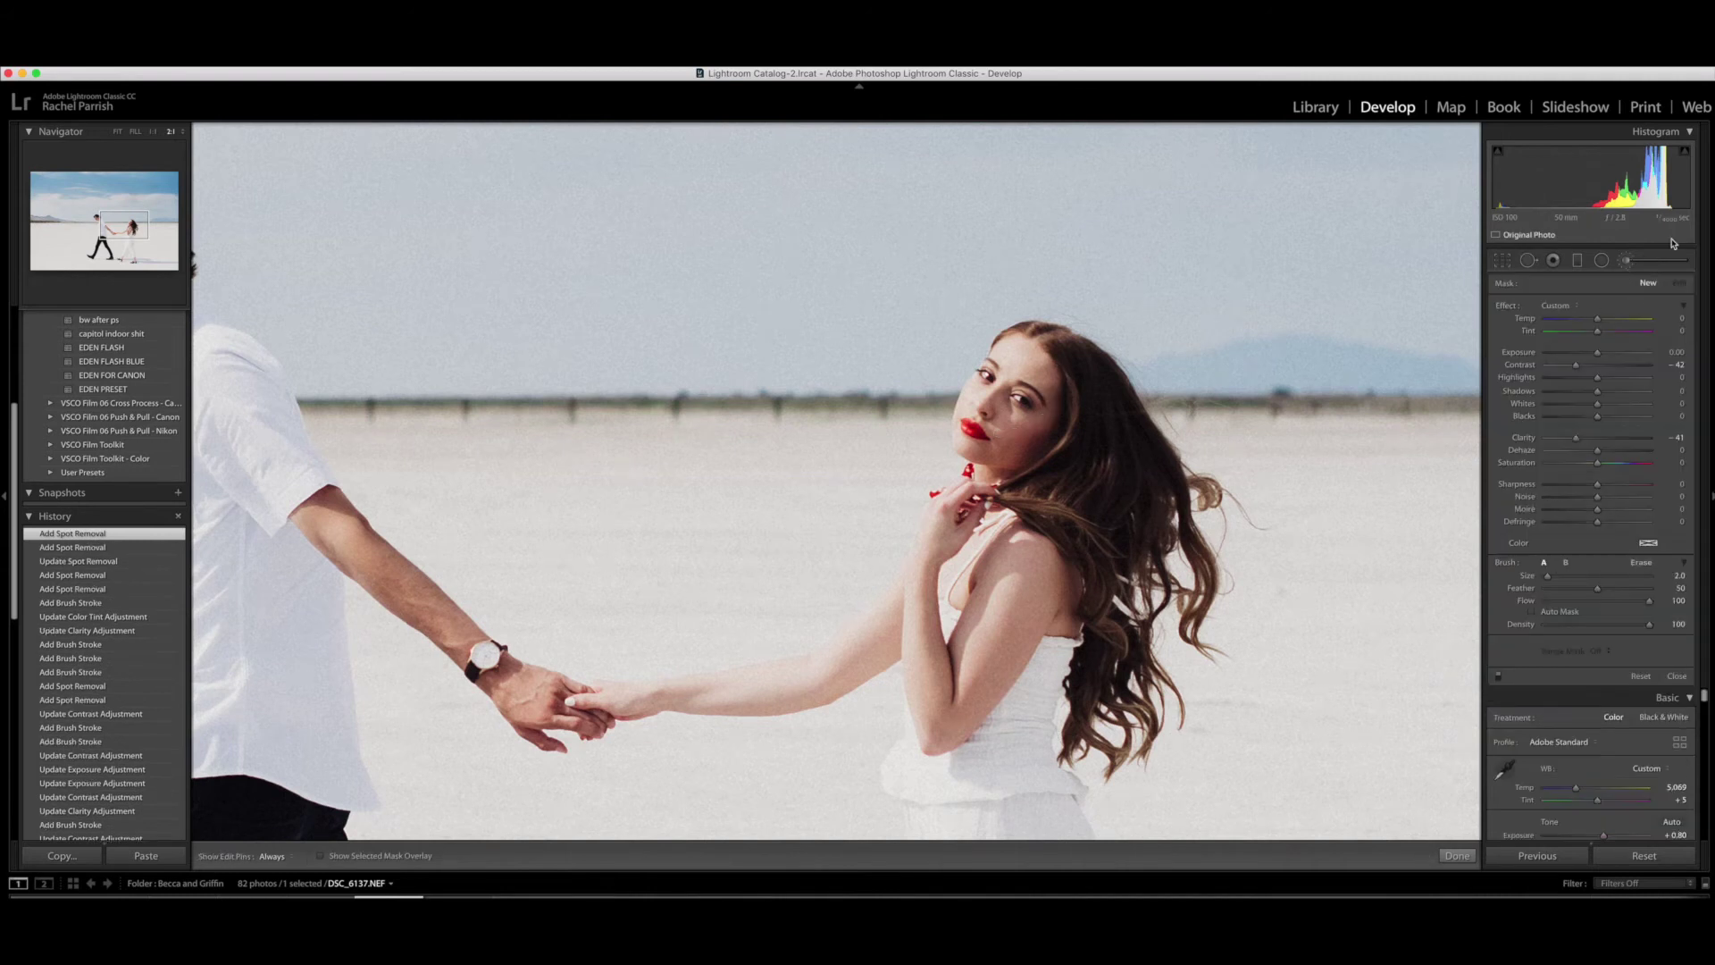
{"action": "key", "text": "h"}
{"action": "key", "text": "bracketright"}
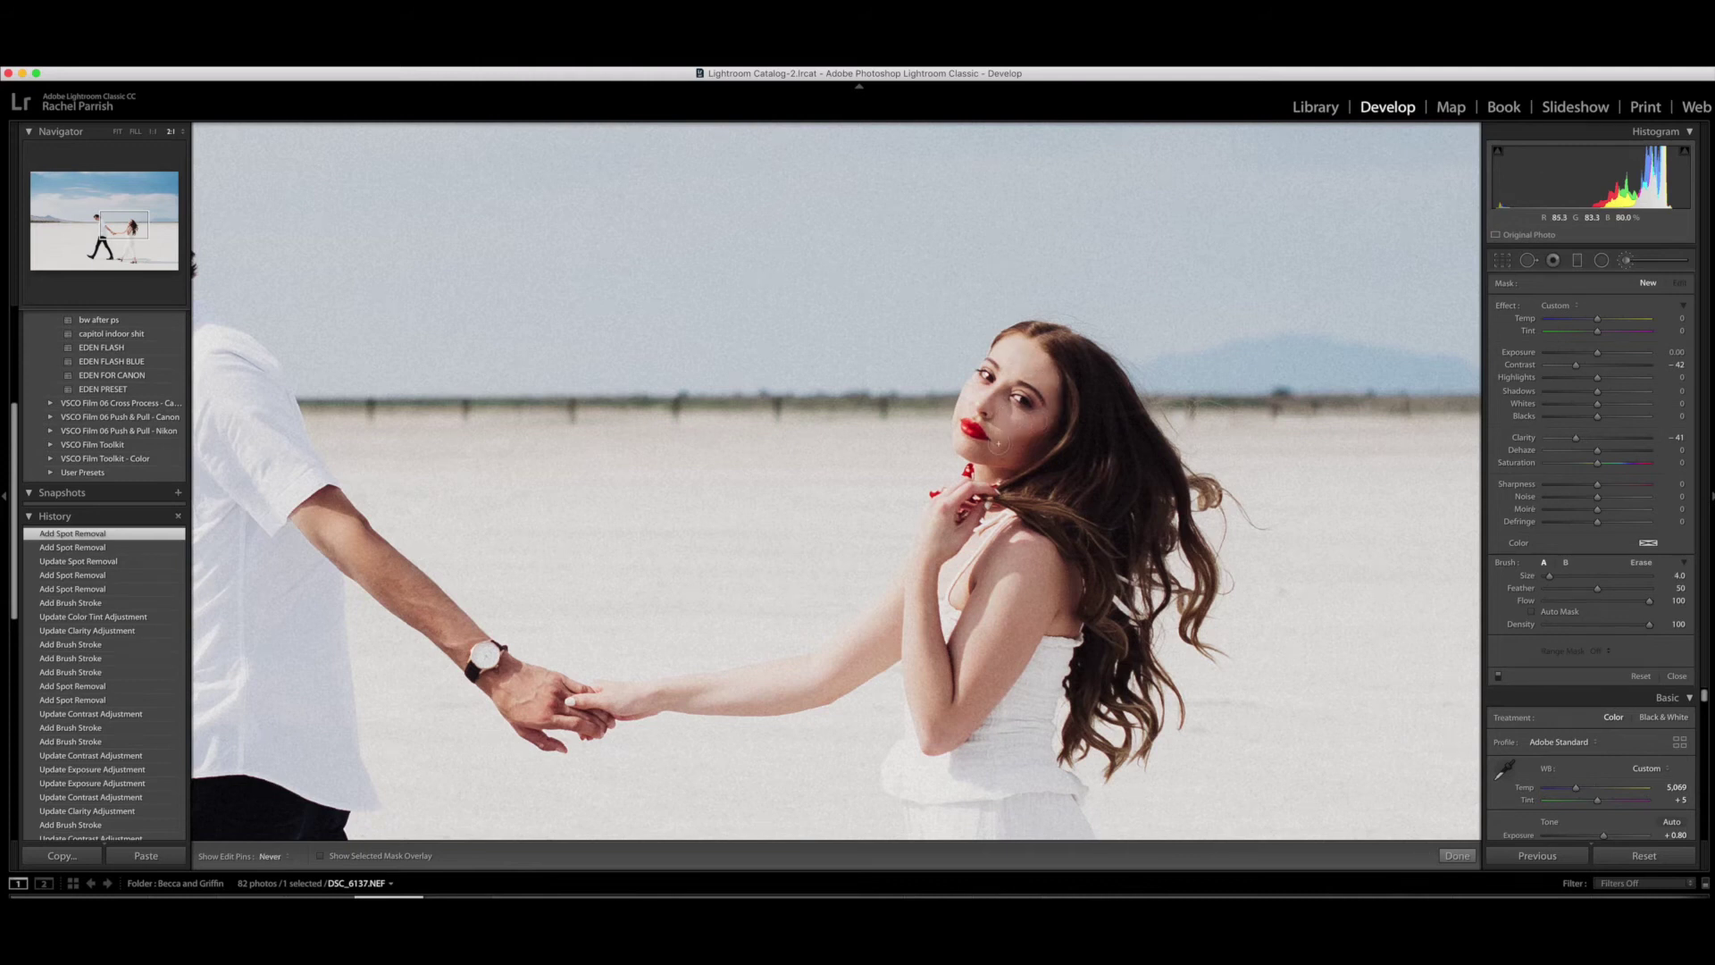
{"action": "key", "text": "bracketleft"}
{"action": "left_click_drag", "start_coordinate": [1041, 452], "coordinate": [1017, 356]}
{"action": "key", "text": "h"}
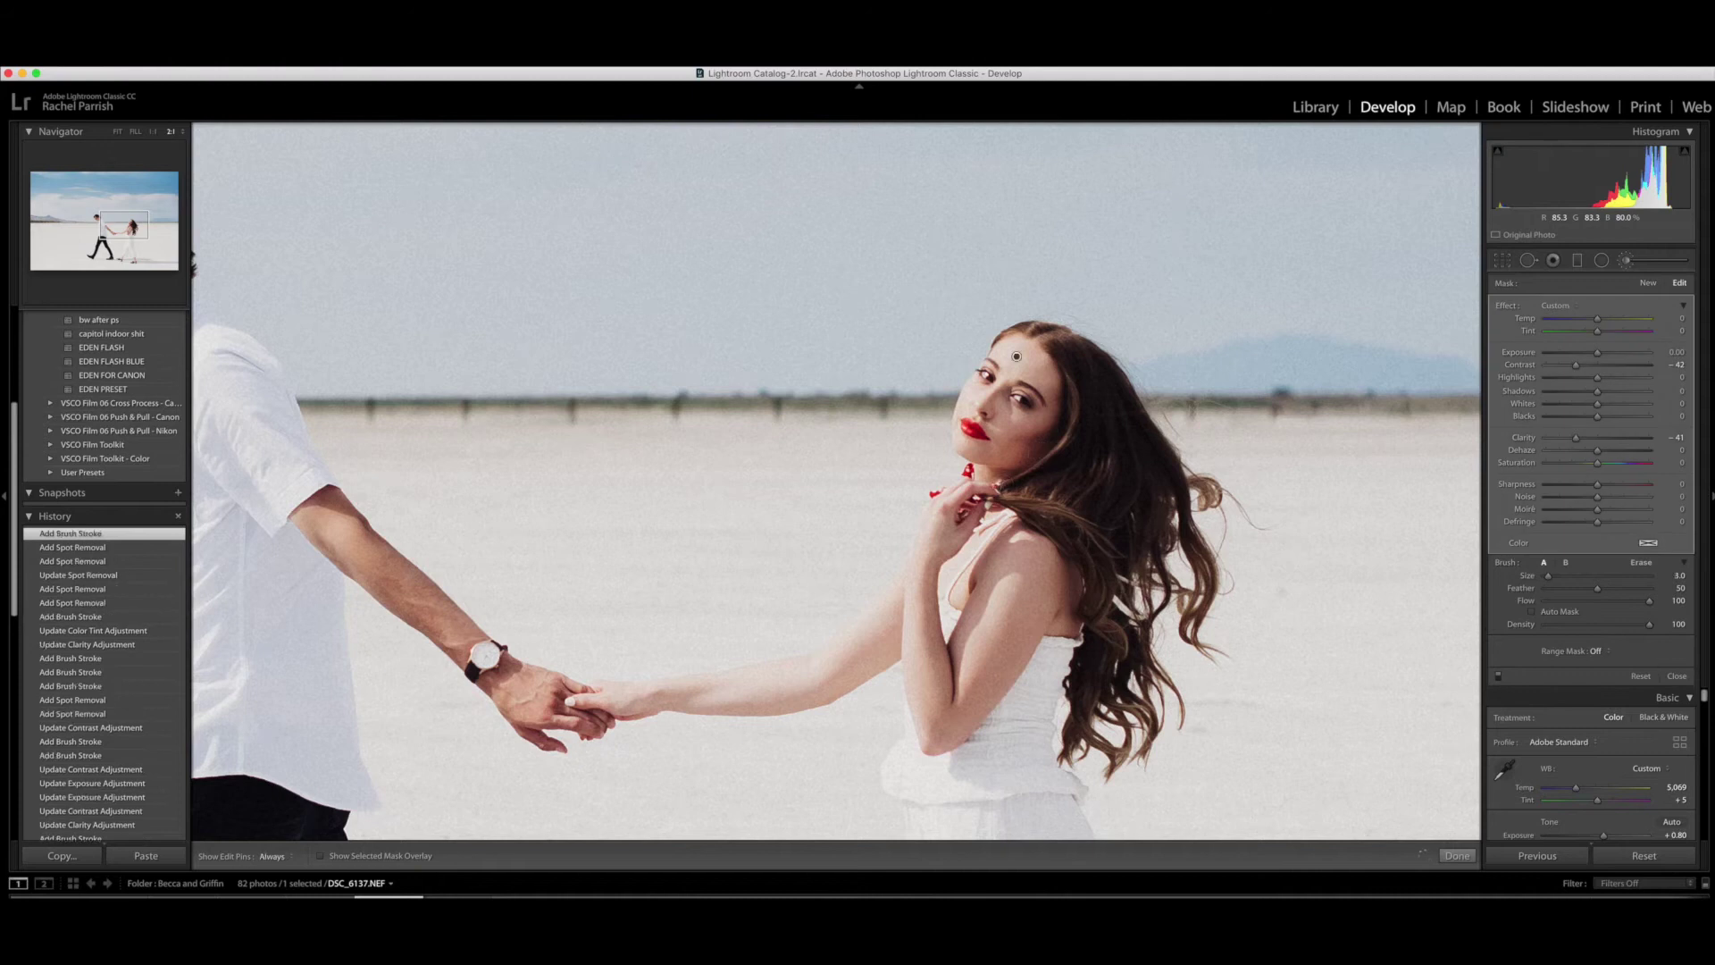
{"action": "left_click", "coordinate": [1016, 357]}
Try extending the woman's face adjustment onto her upper arm with a size 4 brush
{"action": "key", "text": "bracketright"}
{"action": "key", "text": "bracketright"}
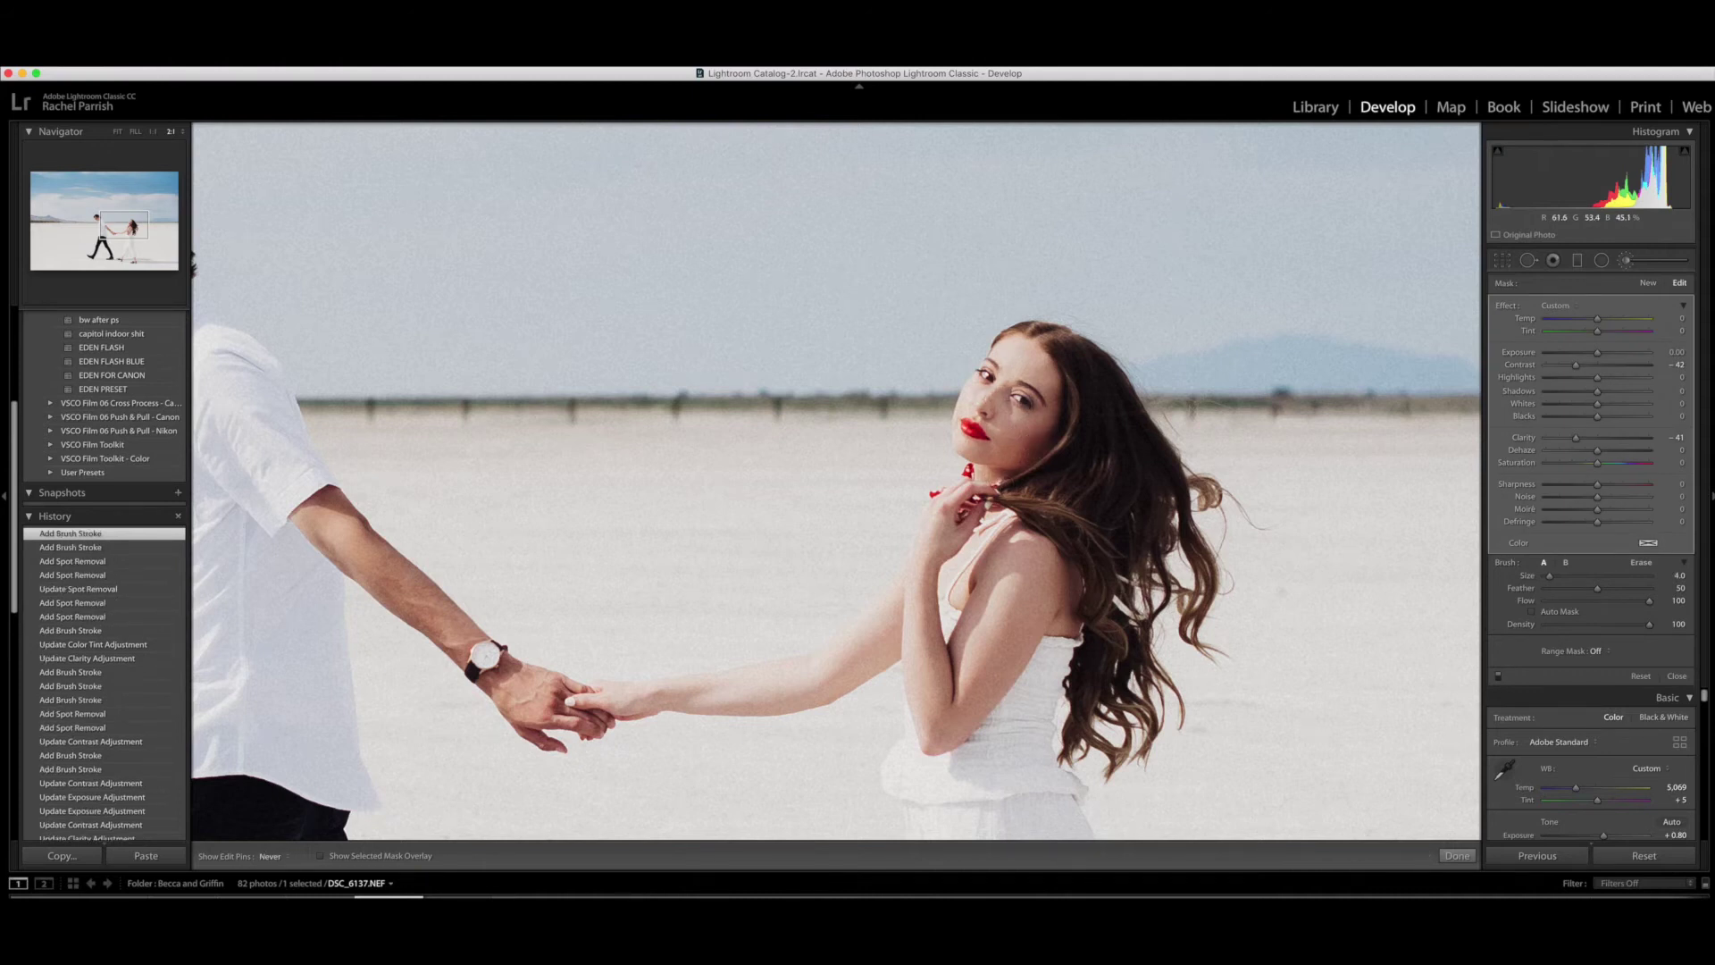
{"action": "mouse_move", "coordinate": [1028, 545]}
{"action": "left_mouse_down"}
{"action": "mouse_move", "coordinate": [995, 657]}
{"action": "mouse_move", "coordinate": [1033, 626]}
{"action": "left_mouse_up"}
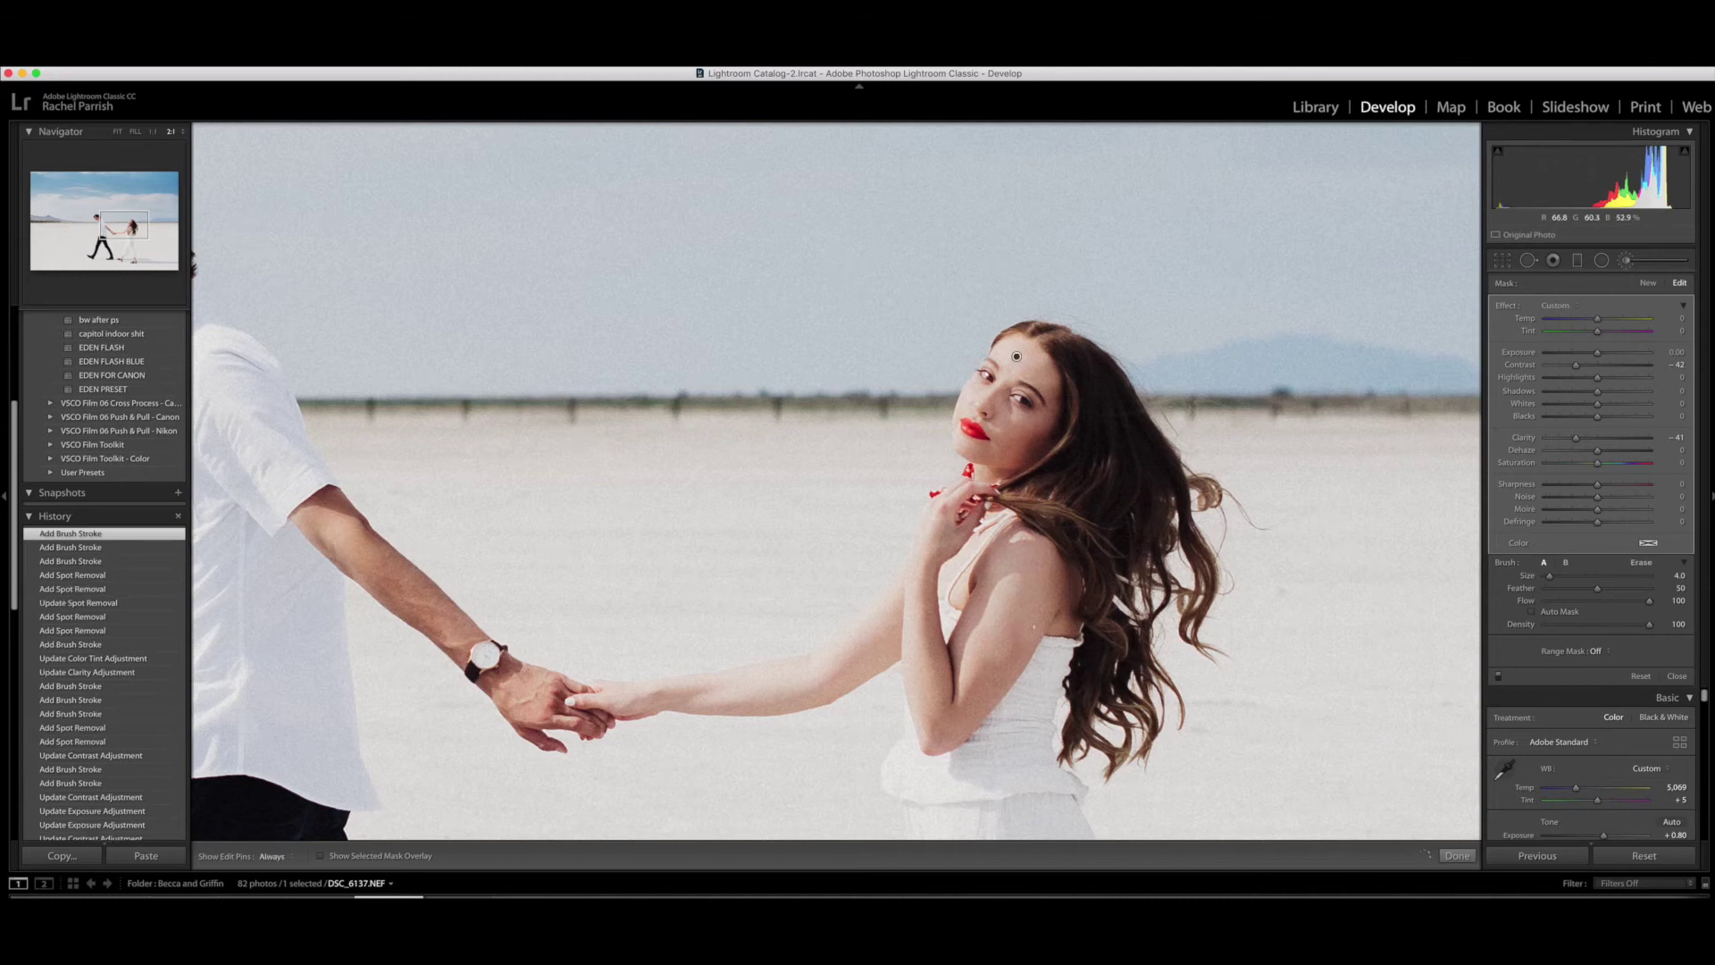
{"action": "key", "text": "super+z"}
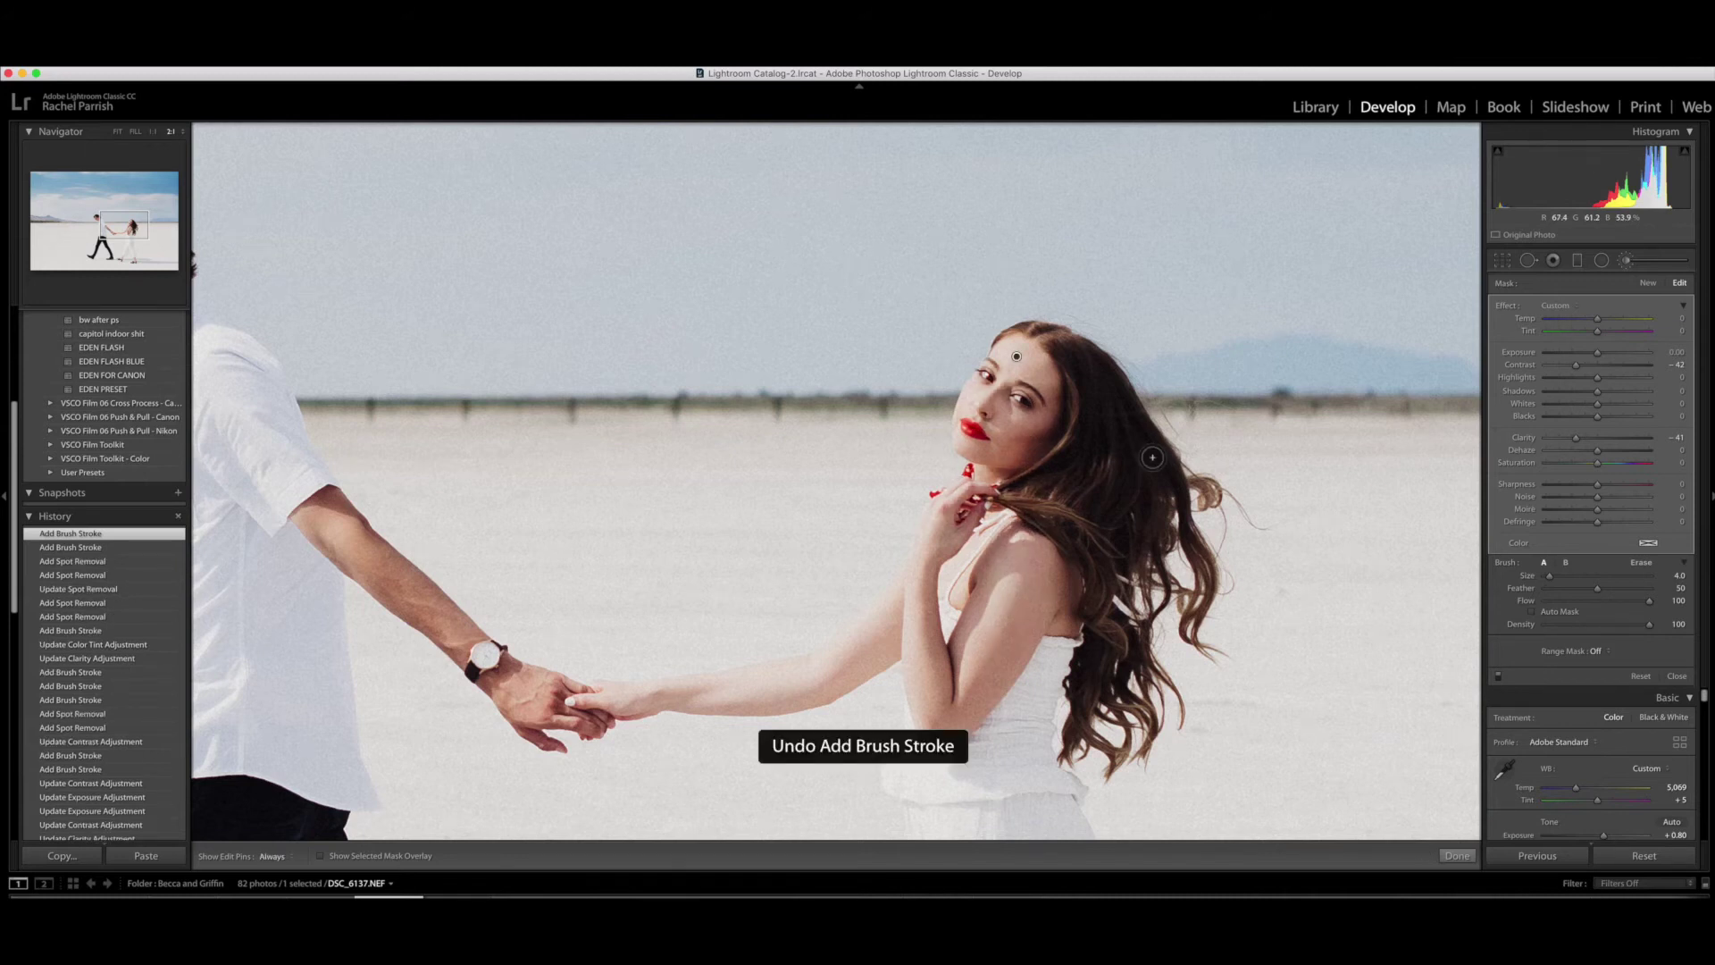
Add finer strokes to the woman's face adjustment under her eye, on her forehead and on her lower cheek at brush size 2
{"action": "key", "text": "h"}
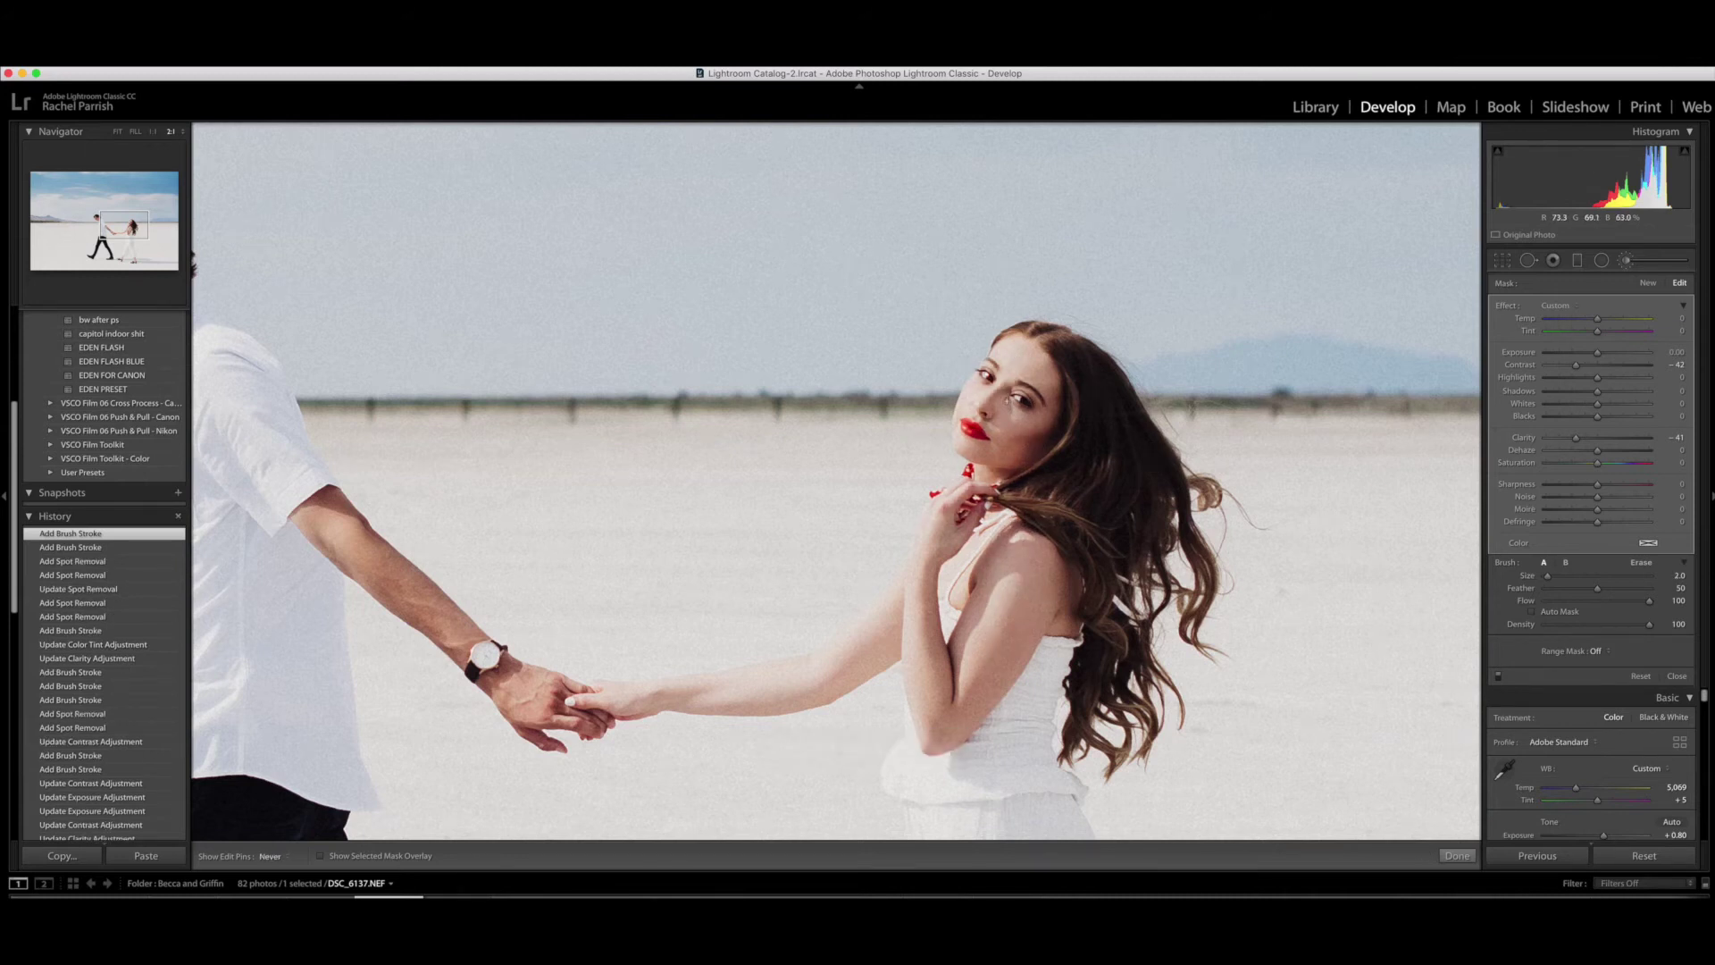
{"action": "left_click", "coordinate": [1012, 411]}
{"action": "key", "text": "alt"}
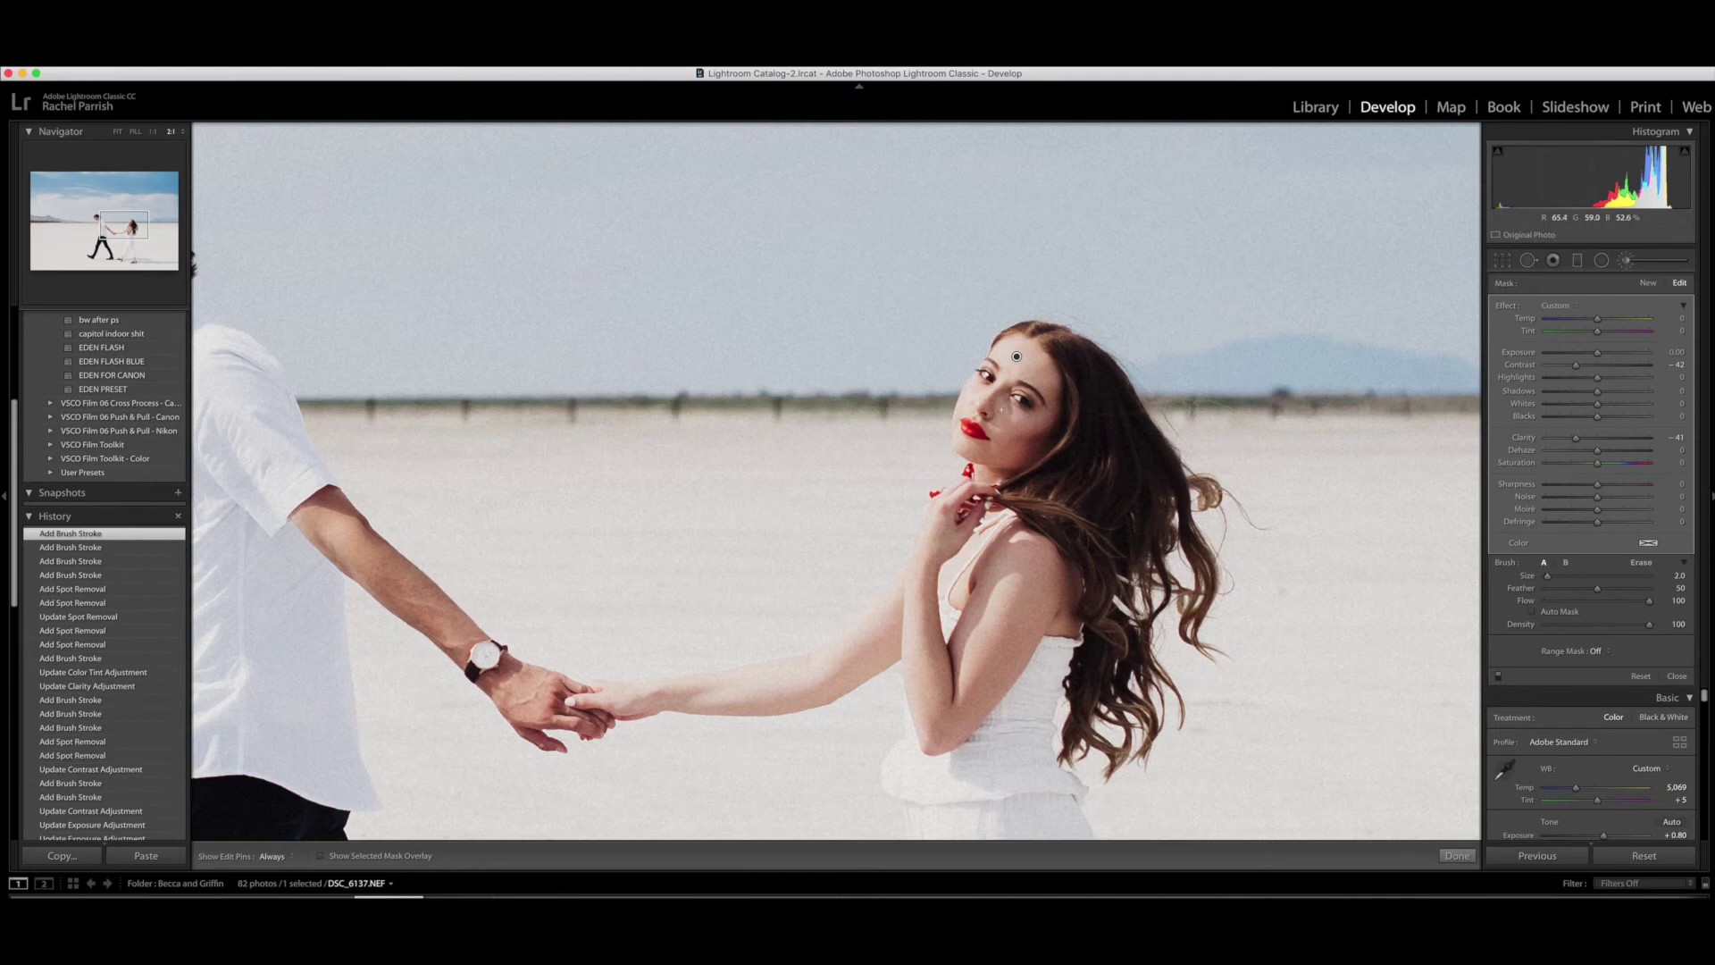
{"action": "key", "text": "h"}
{"action": "left_click", "coordinate": [1012, 368]}
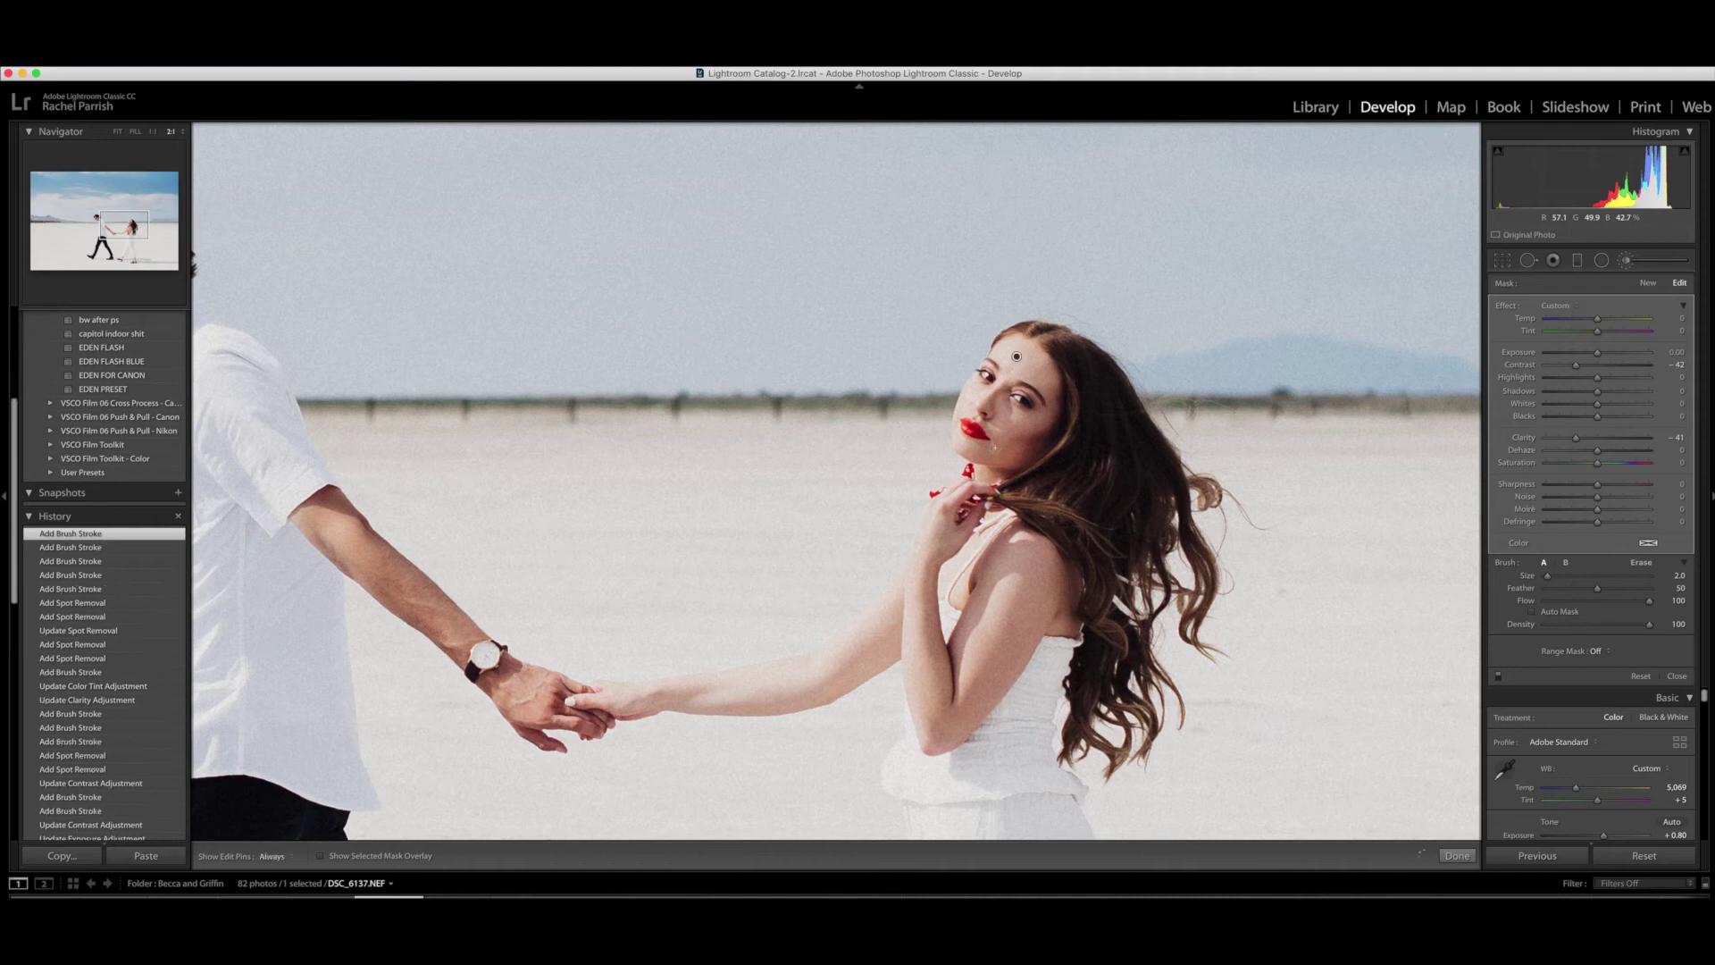
{"action": "left_click", "coordinate": [1018, 458]}
{"action": "key", "text": "h"}
Heal the woman's under-eye area with a repositioned size 15 spot and the skin beside her mouth with a size 10 spot
{"action": "left_click", "coordinate": [1528, 260]}
{"action": "scroll", "coordinate": [993, 430], "scroll_direction": "up", "scroll_amount": 2}
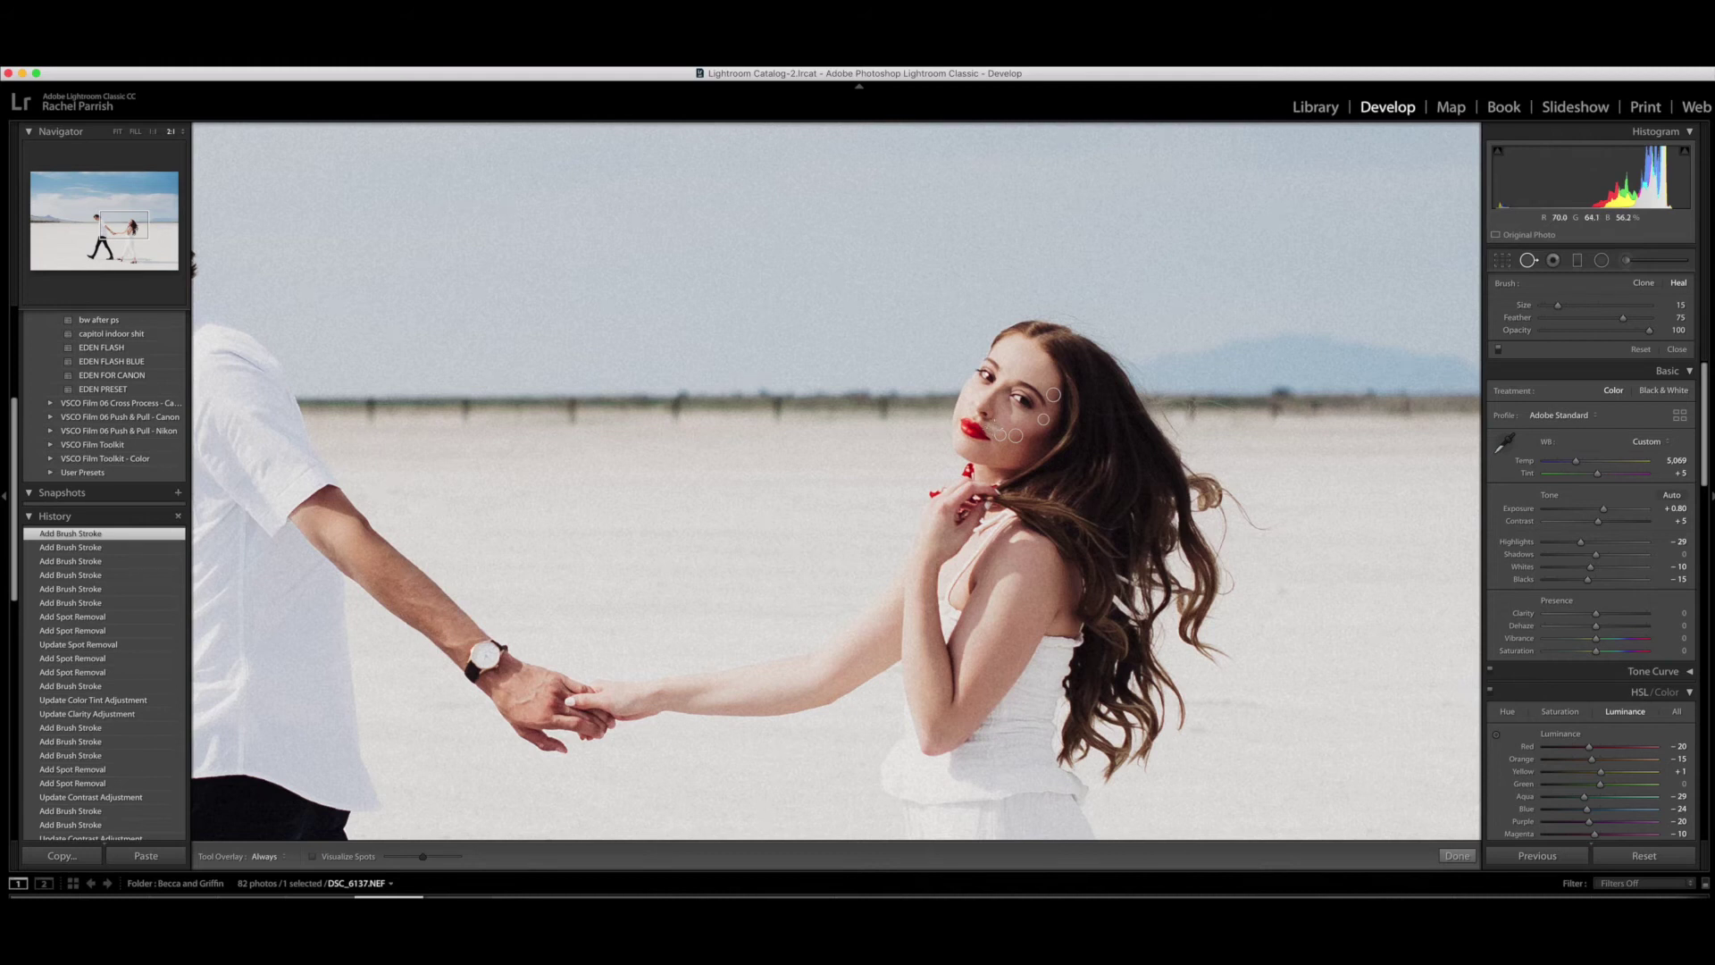
{"action": "left_click", "coordinate": [1009, 412]}
{"action": "left_click_drag", "start_coordinate": [1010, 413], "coordinate": [1011, 428]}
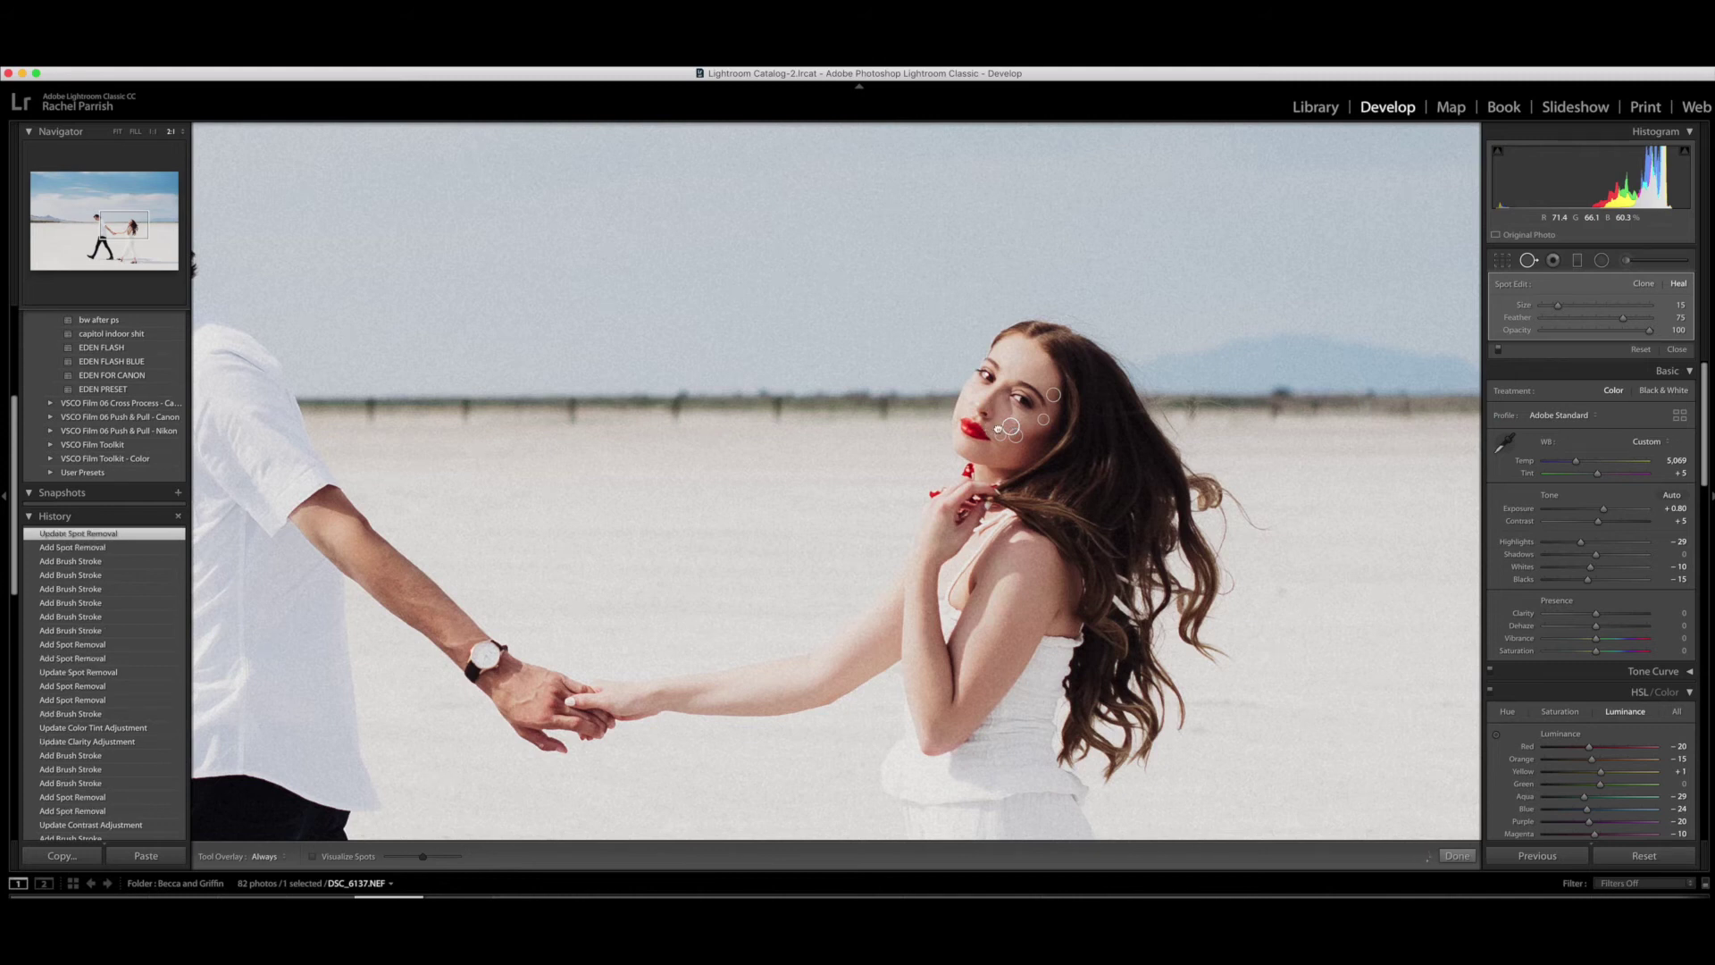
{"action": "left_click_drag", "start_coordinate": [998, 429], "coordinate": [995, 430]}
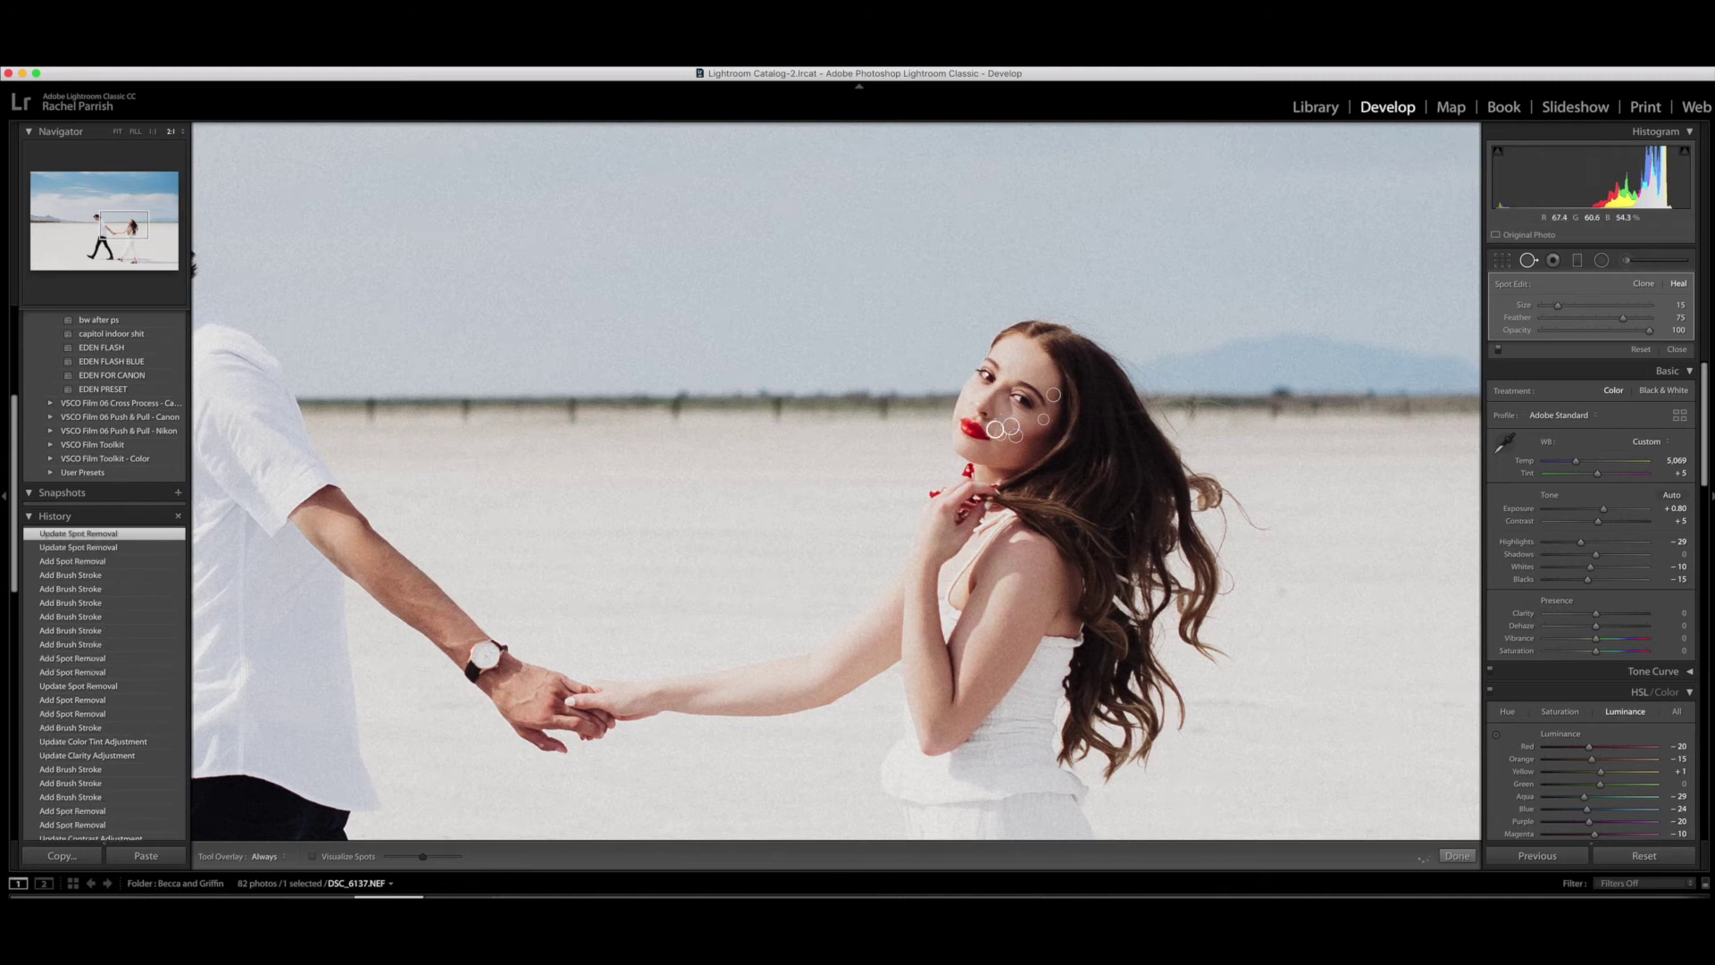
{"action": "scroll", "coordinate": [1001, 427], "scroll_direction": "down", "scroll_amount": 3}
{"action": "left_click", "coordinate": [1001, 429]}
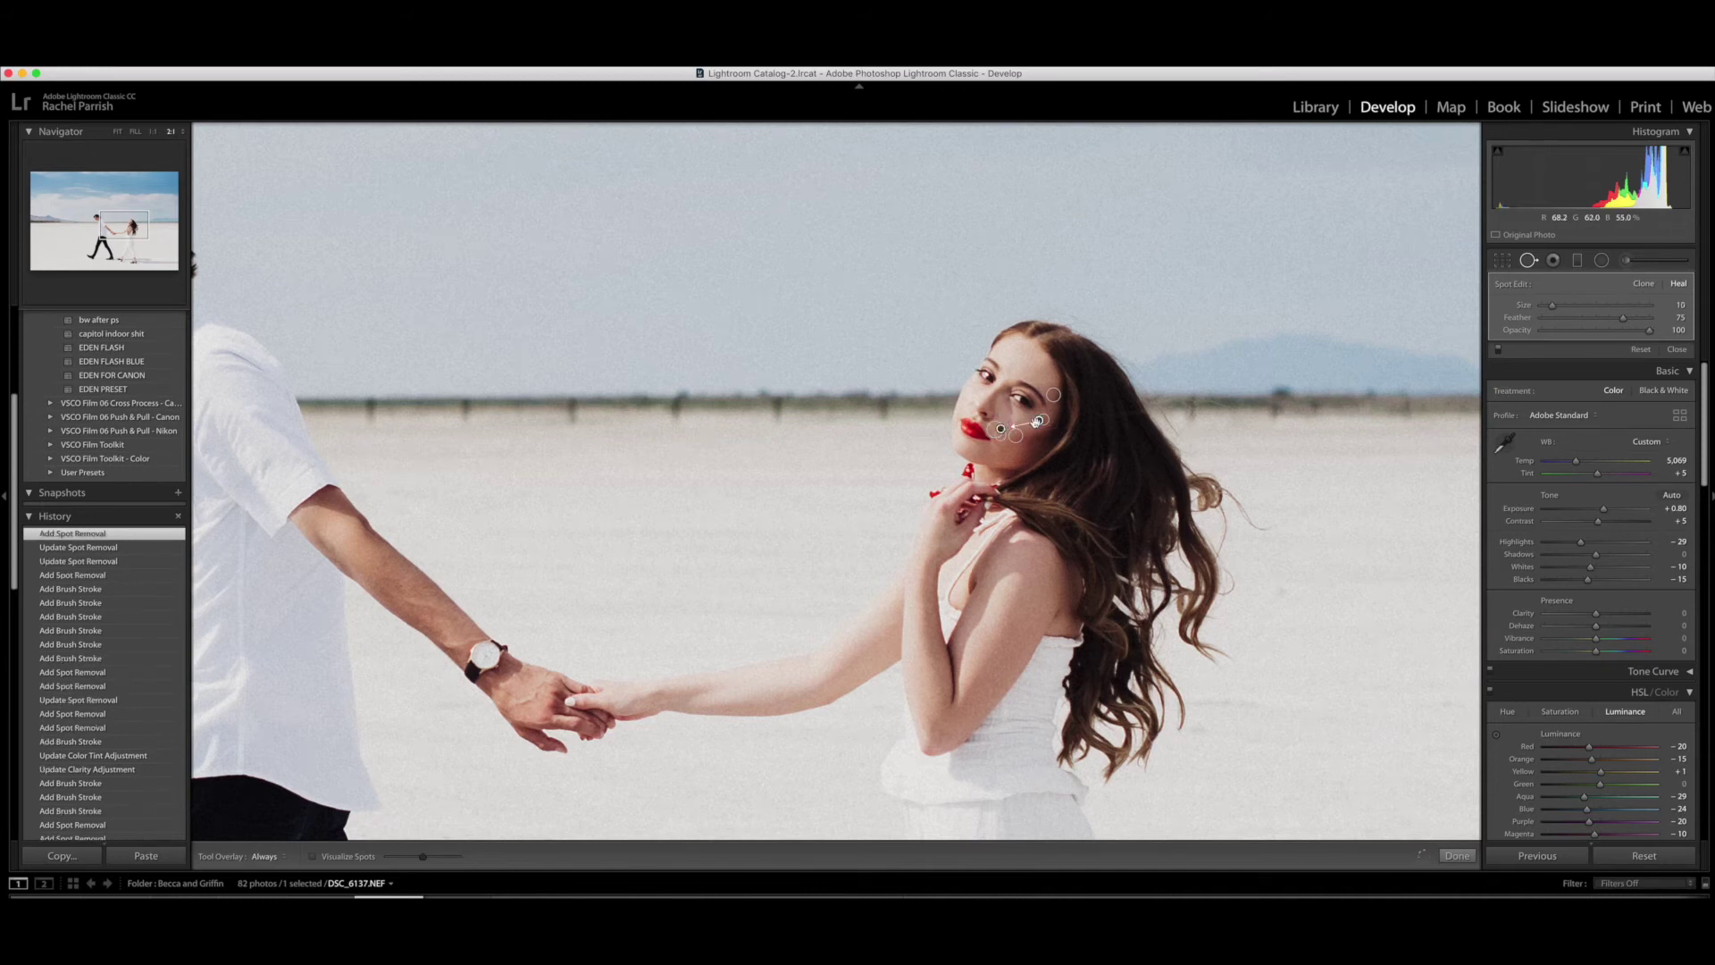
Heal the woman's cheek with a repositioned size 10 spot and add another spot below the corner of her mouth
{"action": "left_click", "coordinate": [1017, 431]}
{"action": "left_click_drag", "start_coordinate": [1017, 432], "coordinate": [1017, 429]}
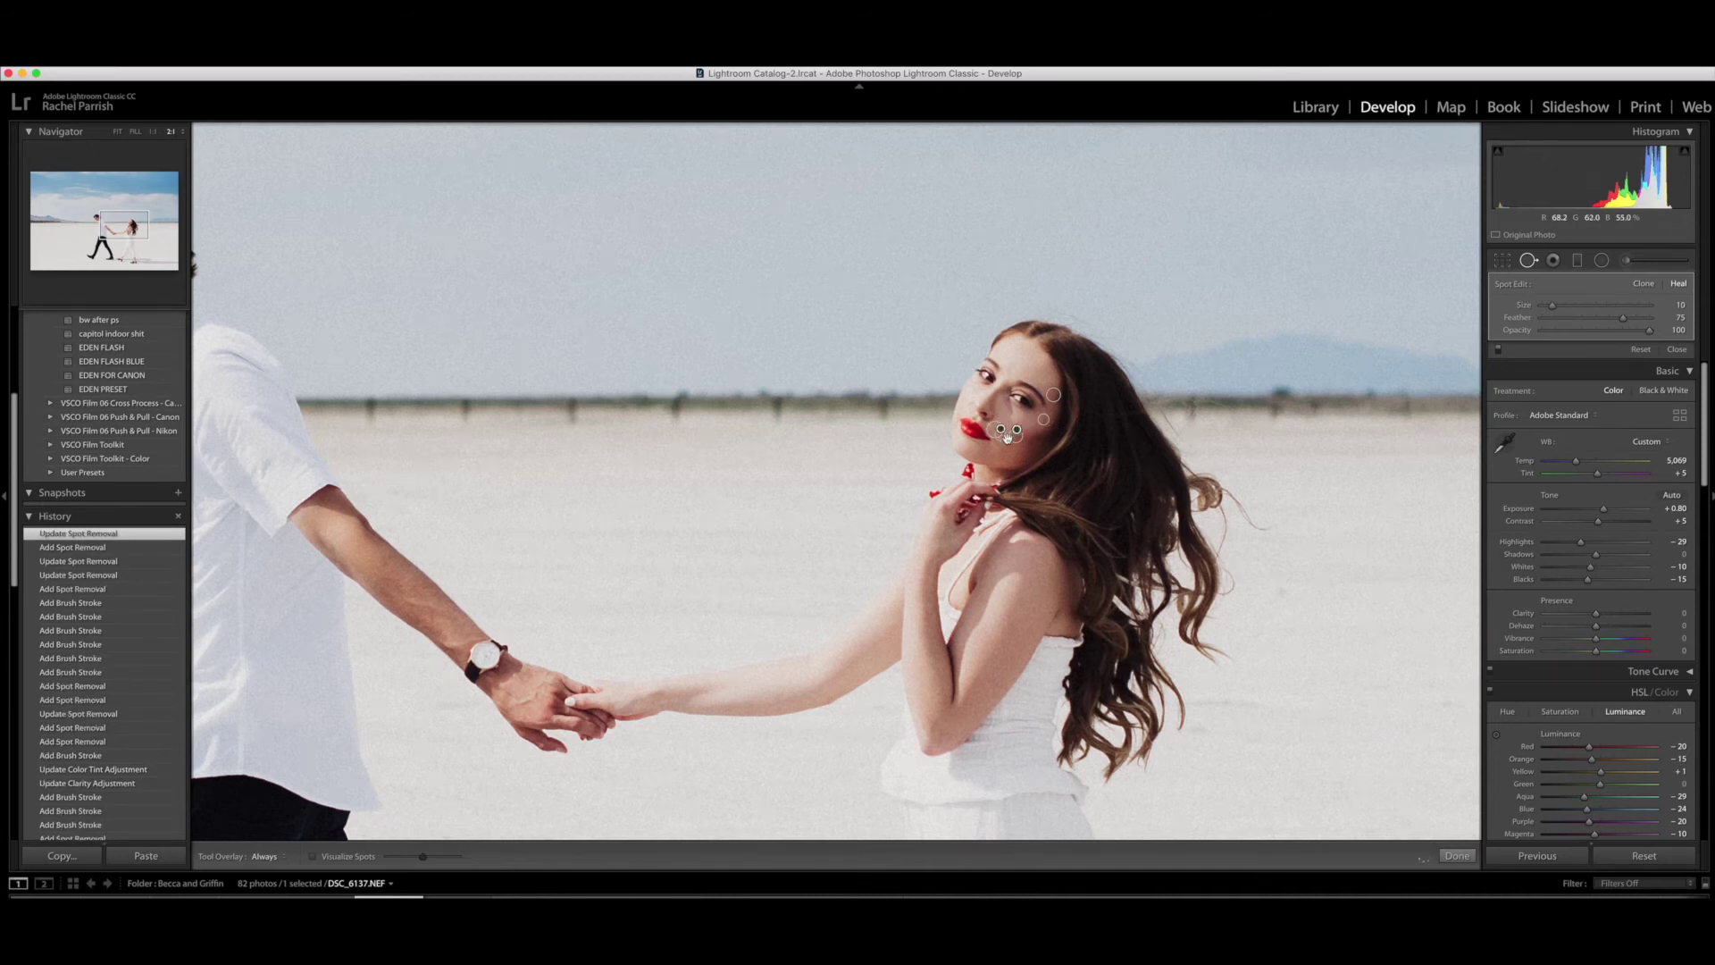
{"action": "left_click", "coordinate": [993, 445]}
{"action": "left_click", "coordinate": [1457, 856]}
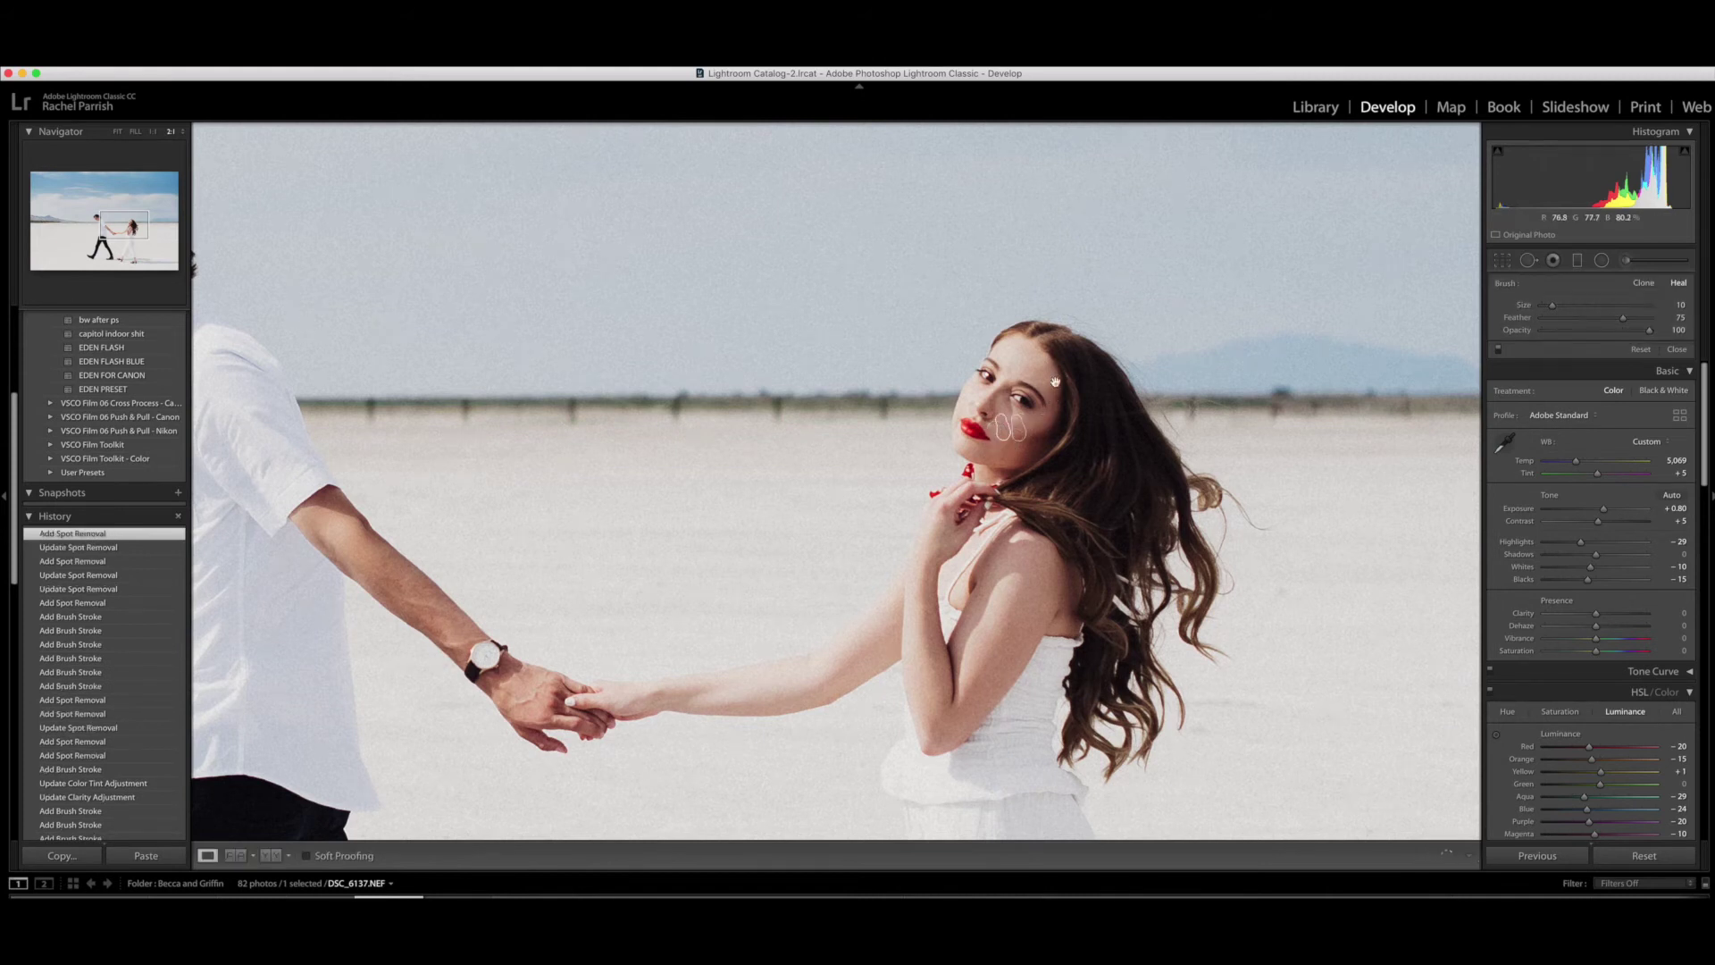
Heal the crease beside the woman's mouth with repositioned spots of size 15 and size 7
{"action": "key", "text": "q"}
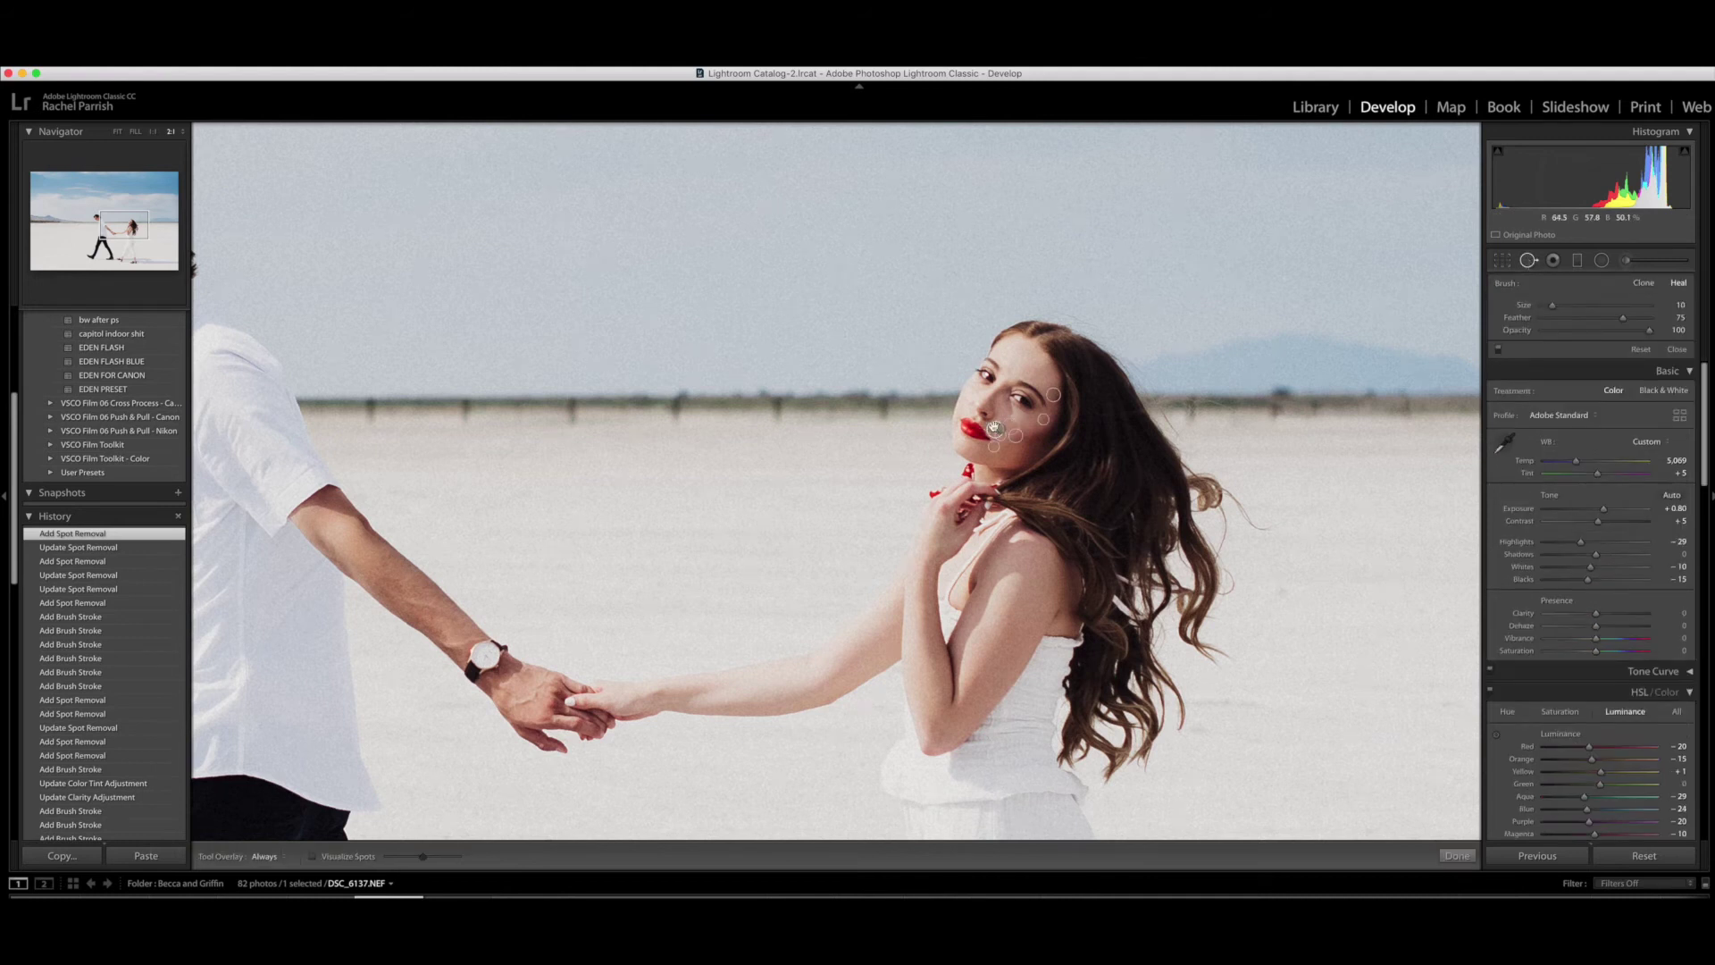
{"action": "left_click", "coordinate": [994, 430]}
{"action": "left_click_drag", "start_coordinate": [994, 430], "coordinate": [1008, 423]}
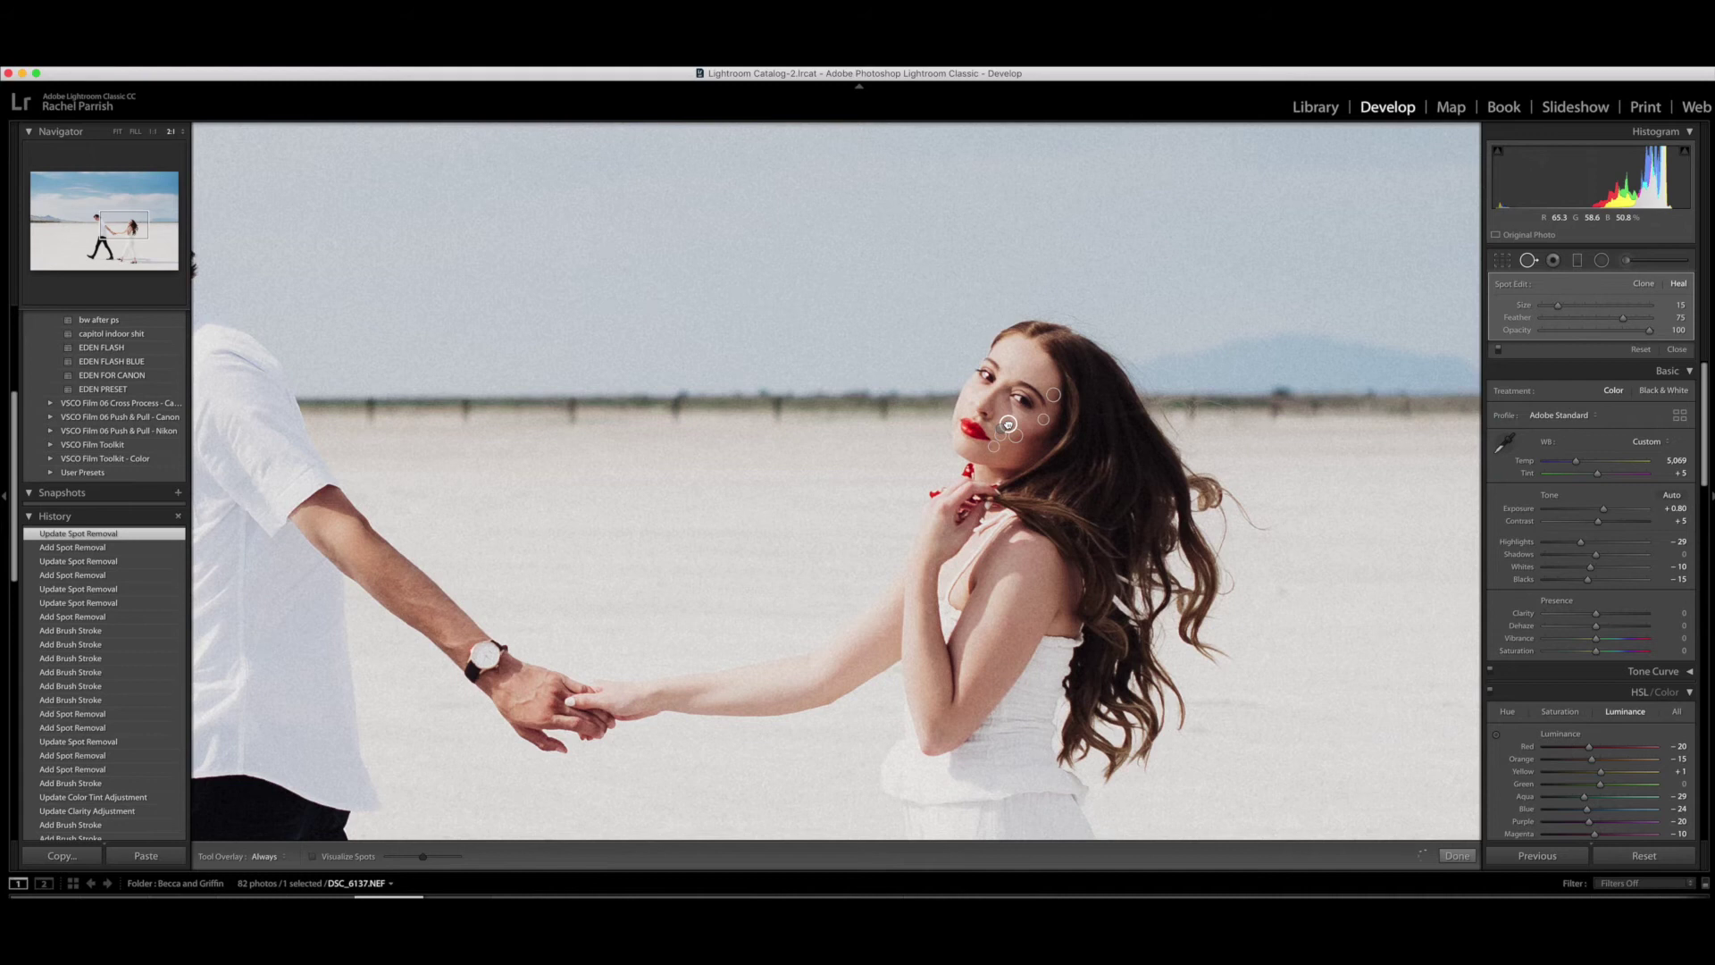
{"action": "left_click_drag", "start_coordinate": [1007, 426], "coordinate": [989, 426]}
{"action": "left_click", "coordinate": [989, 426]}
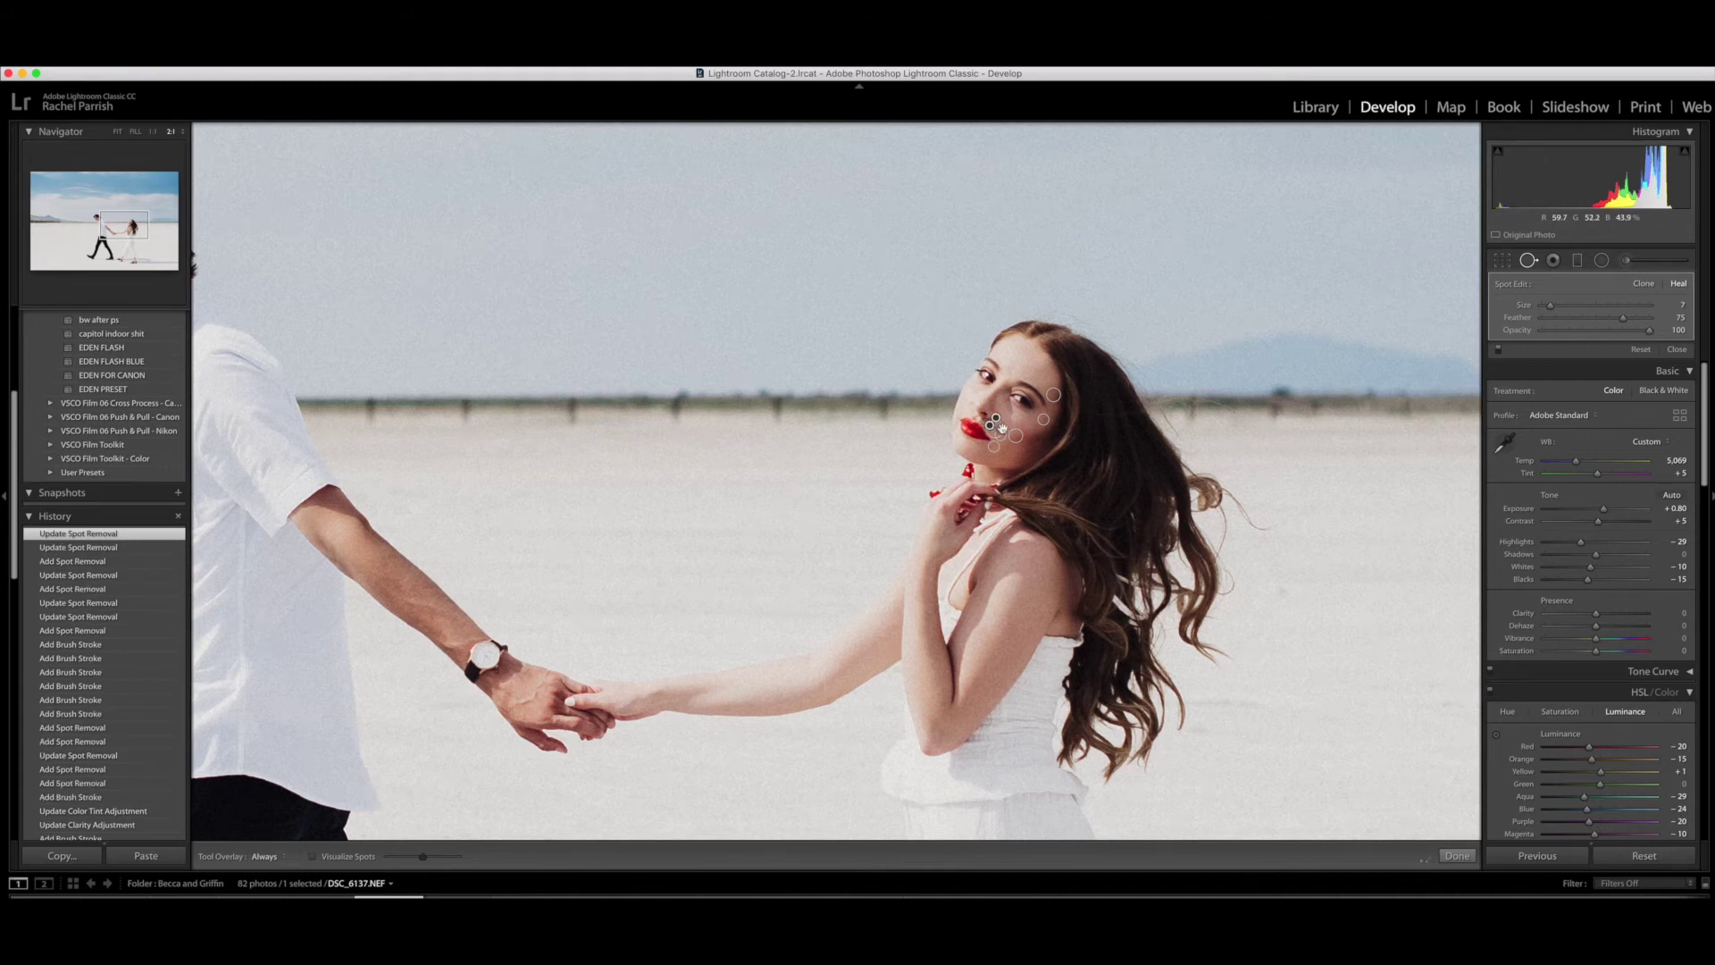
{"action": "left_click", "coordinate": [997, 422]}
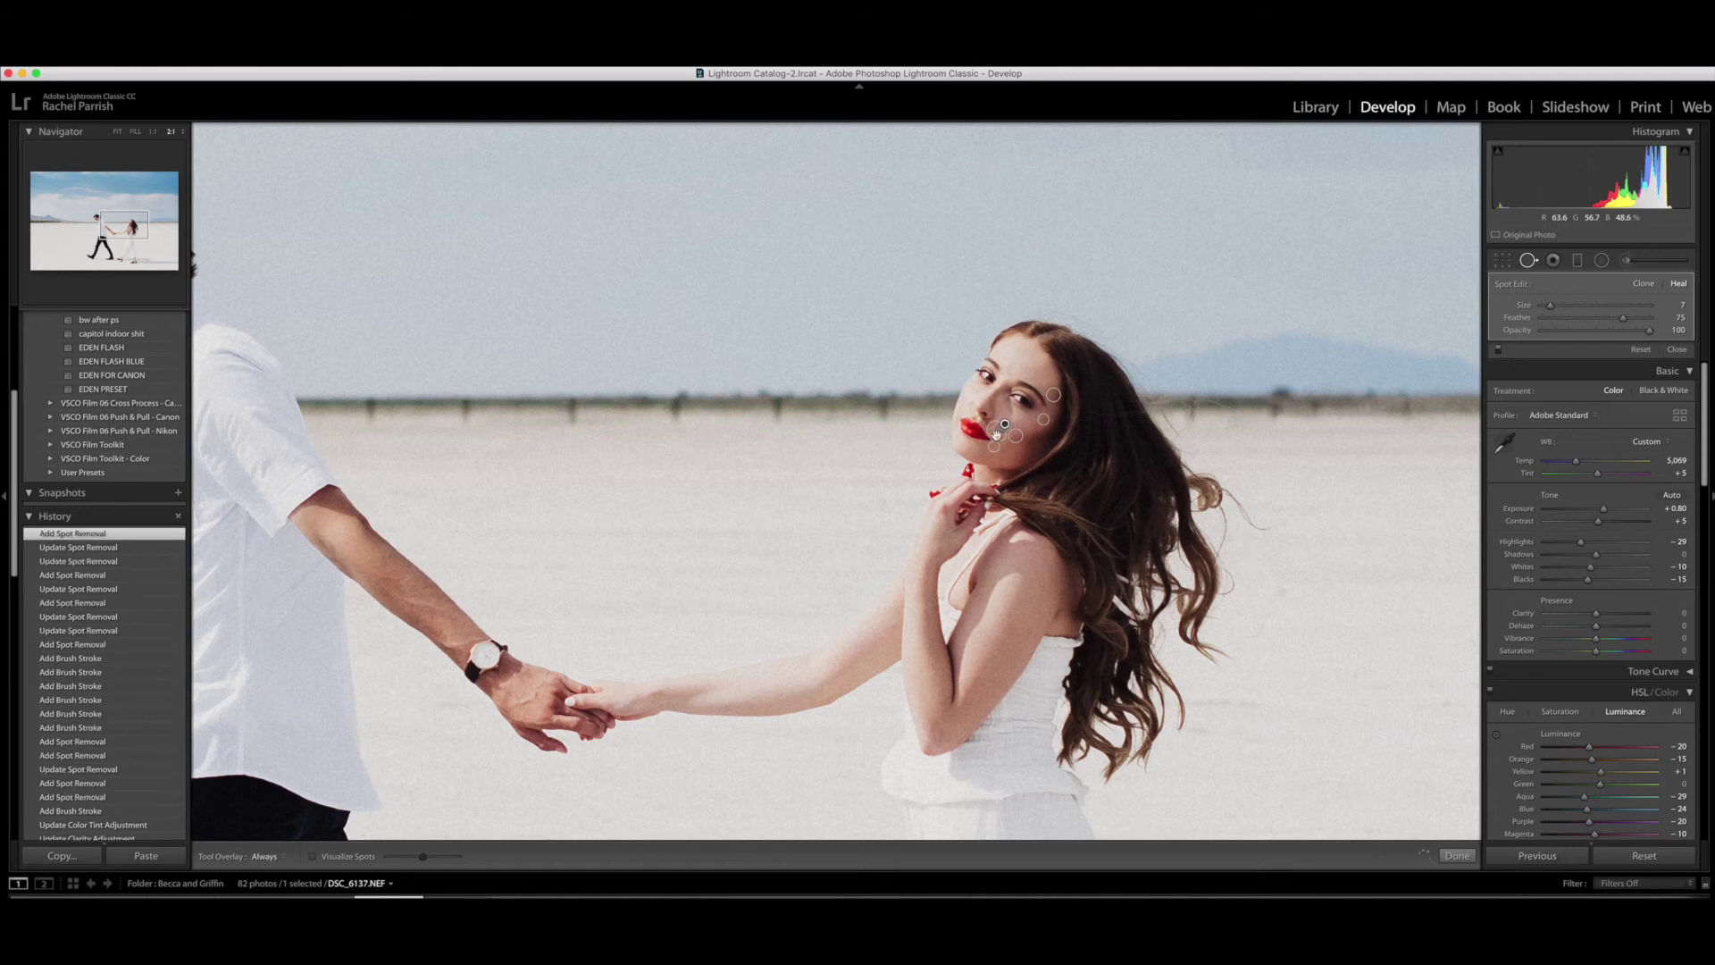
{"action": "left_click_drag", "start_coordinate": [996, 435], "coordinate": [990, 426]}
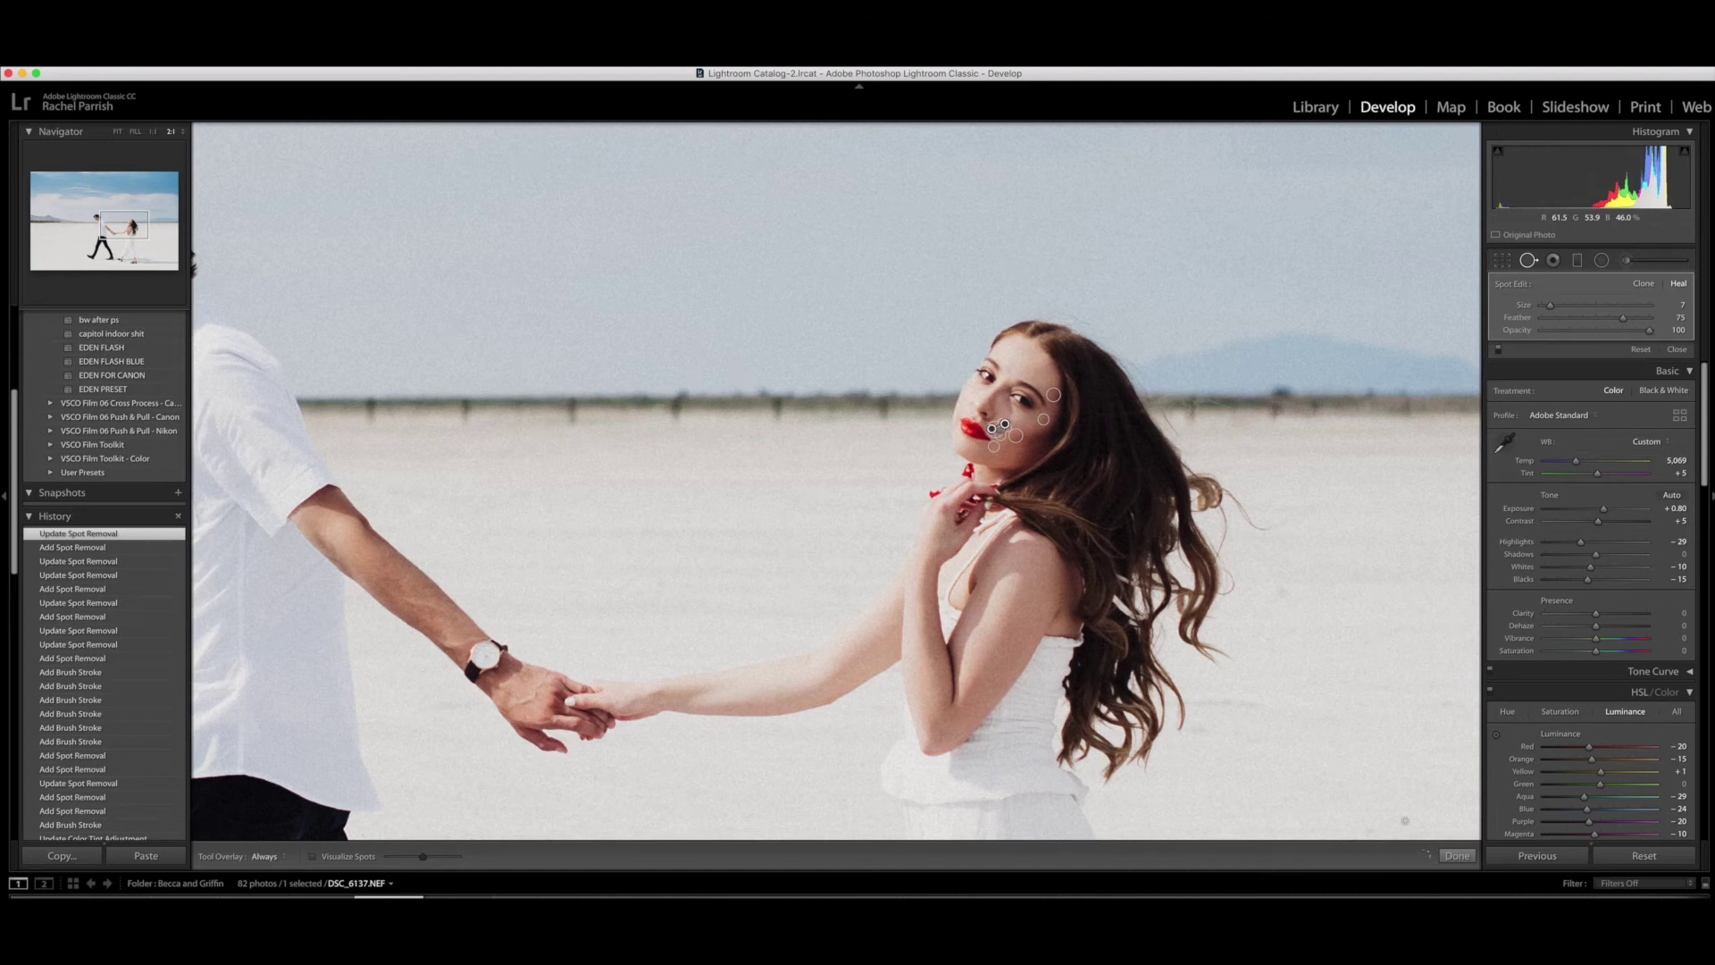
{"action": "left_click", "coordinate": [1447, 856]}
Compare the whole edited photo with its unedited version
{"action": "left_click", "coordinate": [1203, 595]}
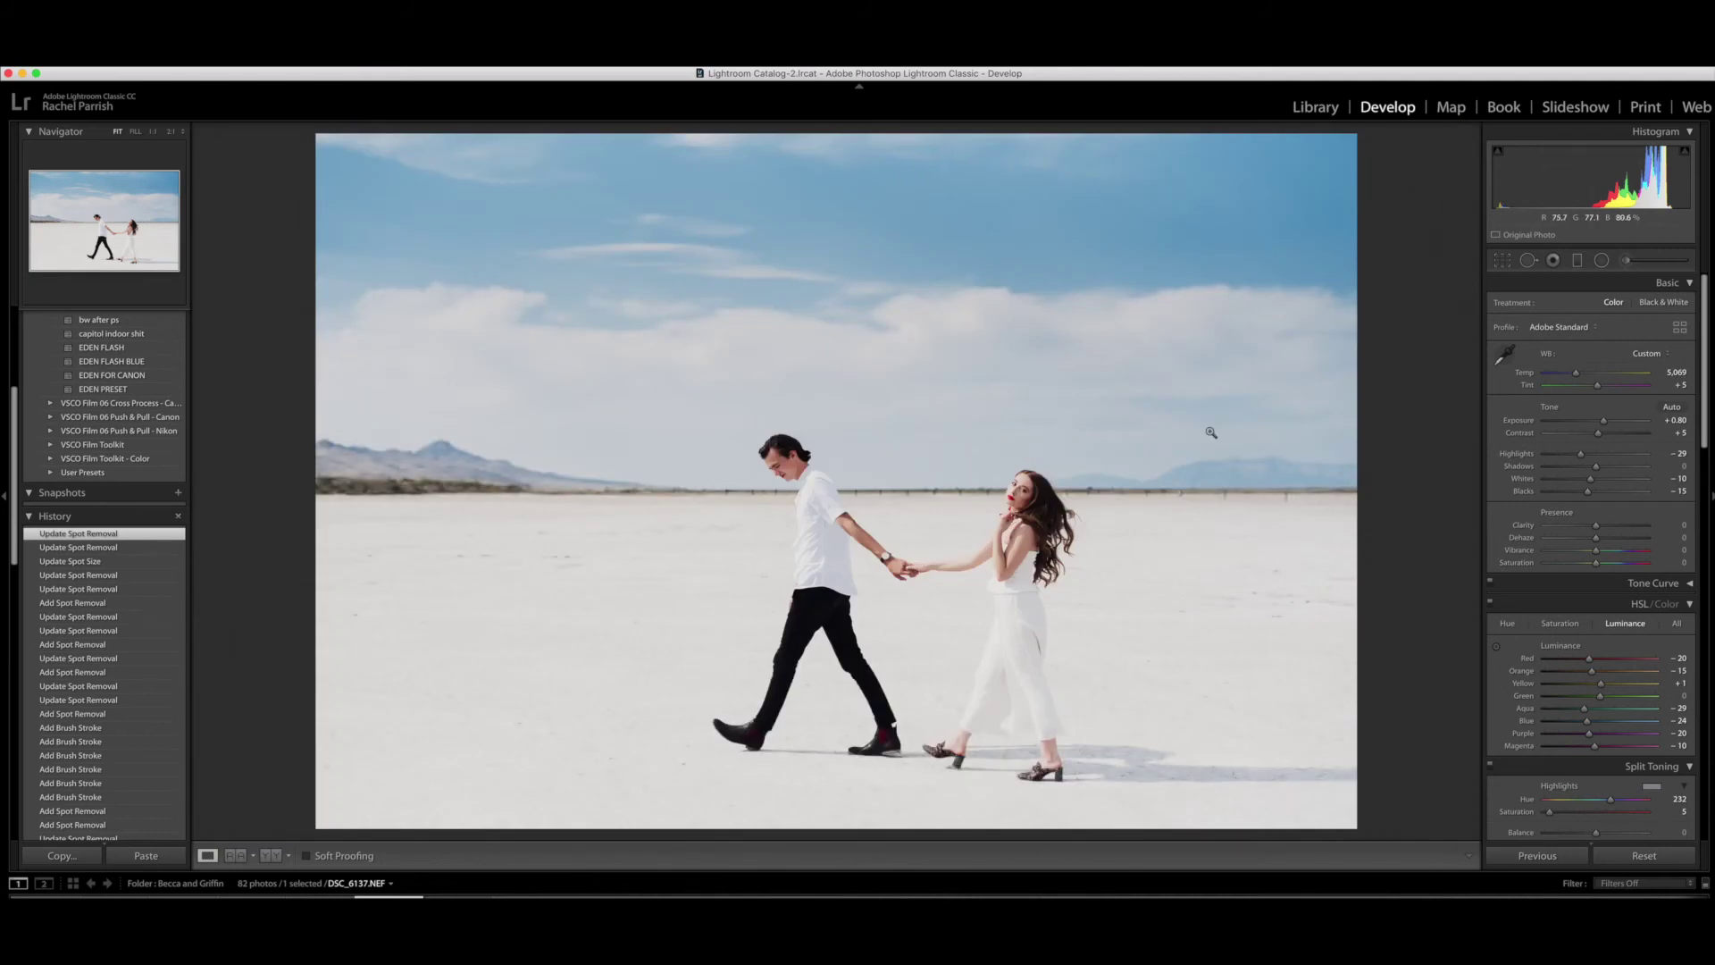
{"action": "key", "text": "backslash"}
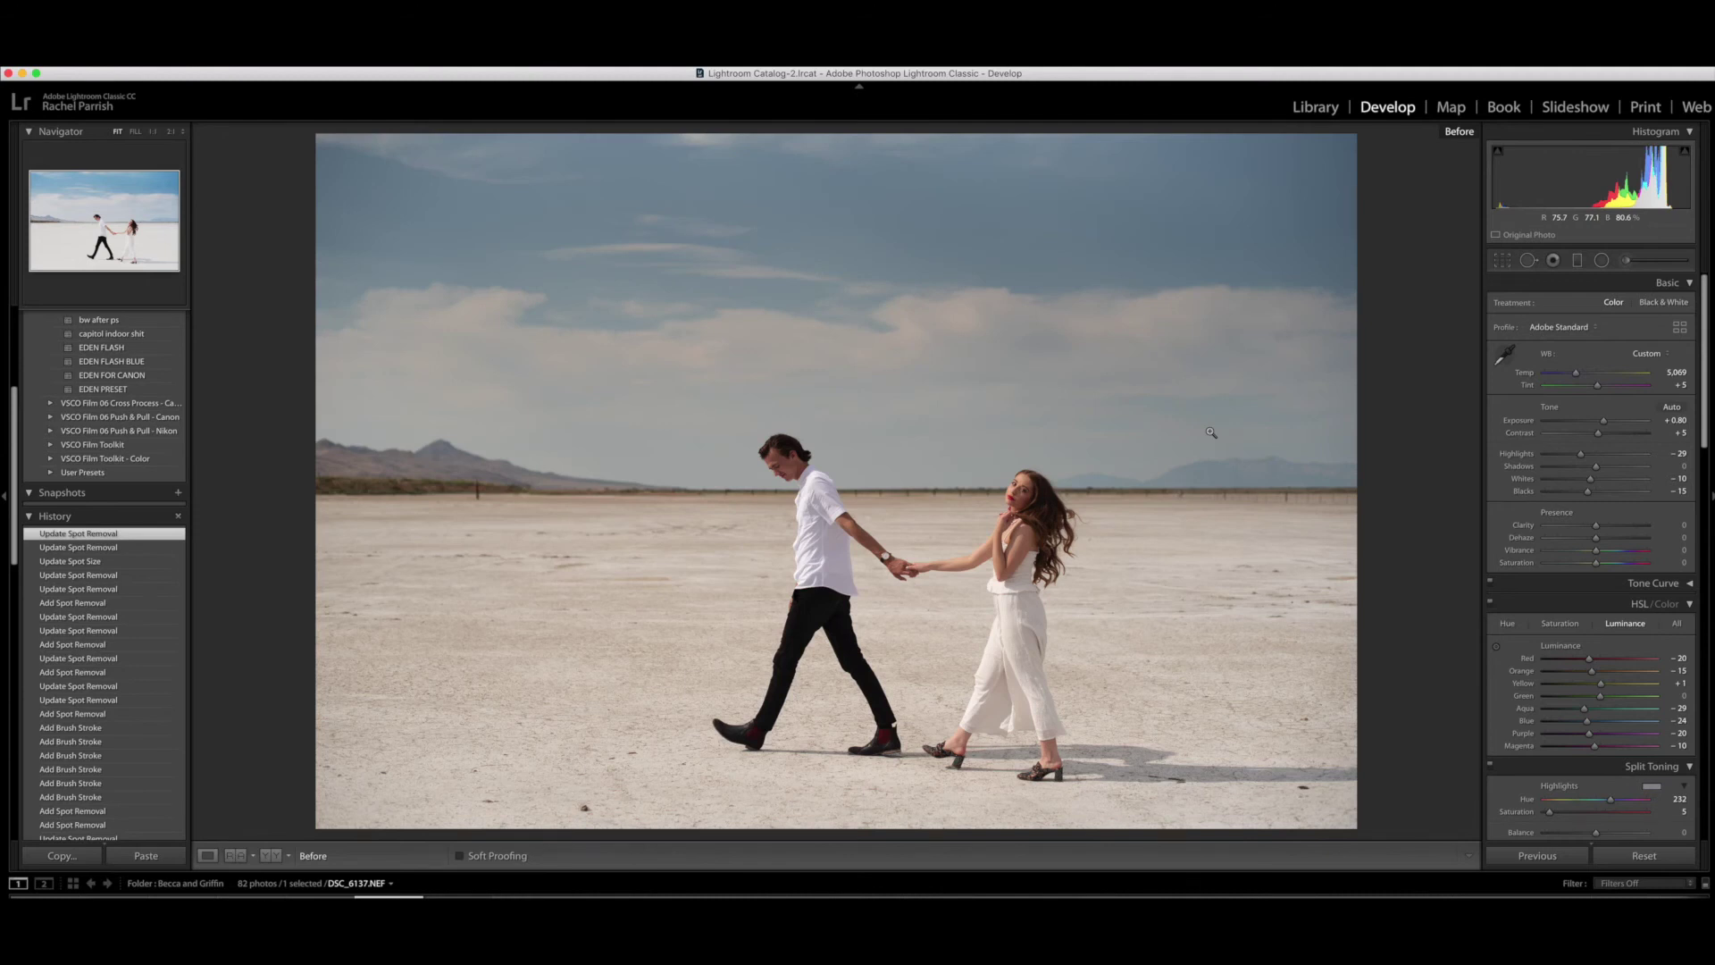
{"action": "key", "text": "backslash"}
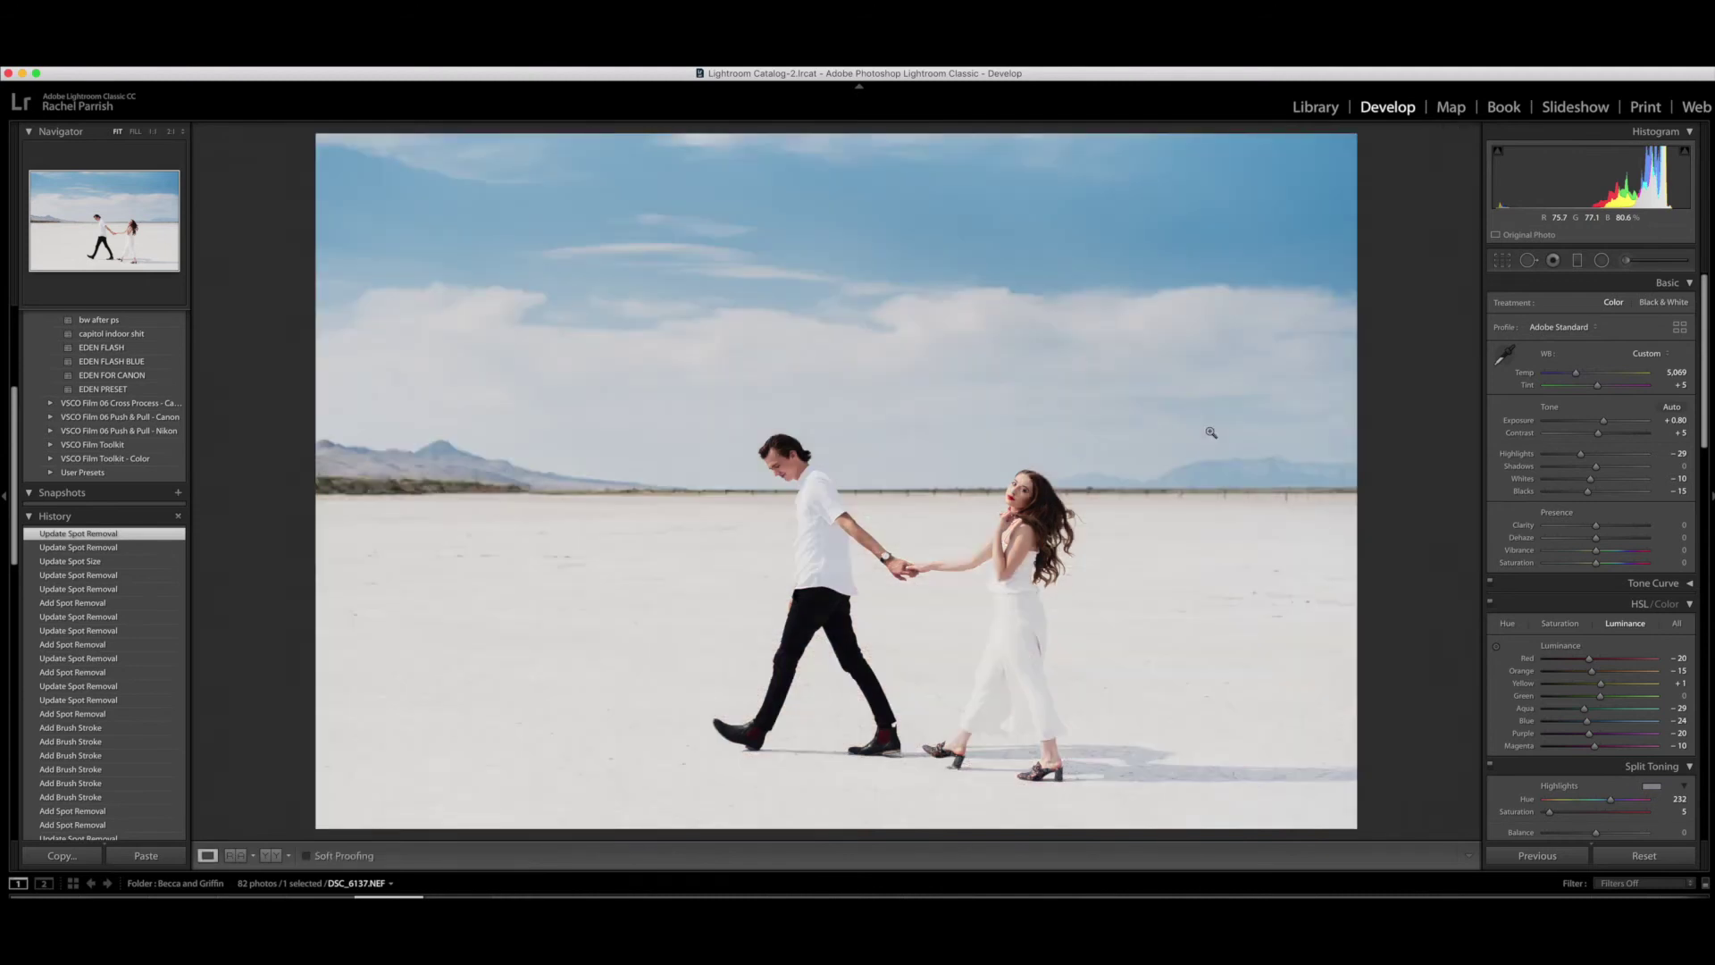
Adjust the size 15 and size 7 healing spots along the woman's smile line
{"action": "left_click", "coordinate": [1020, 487]}
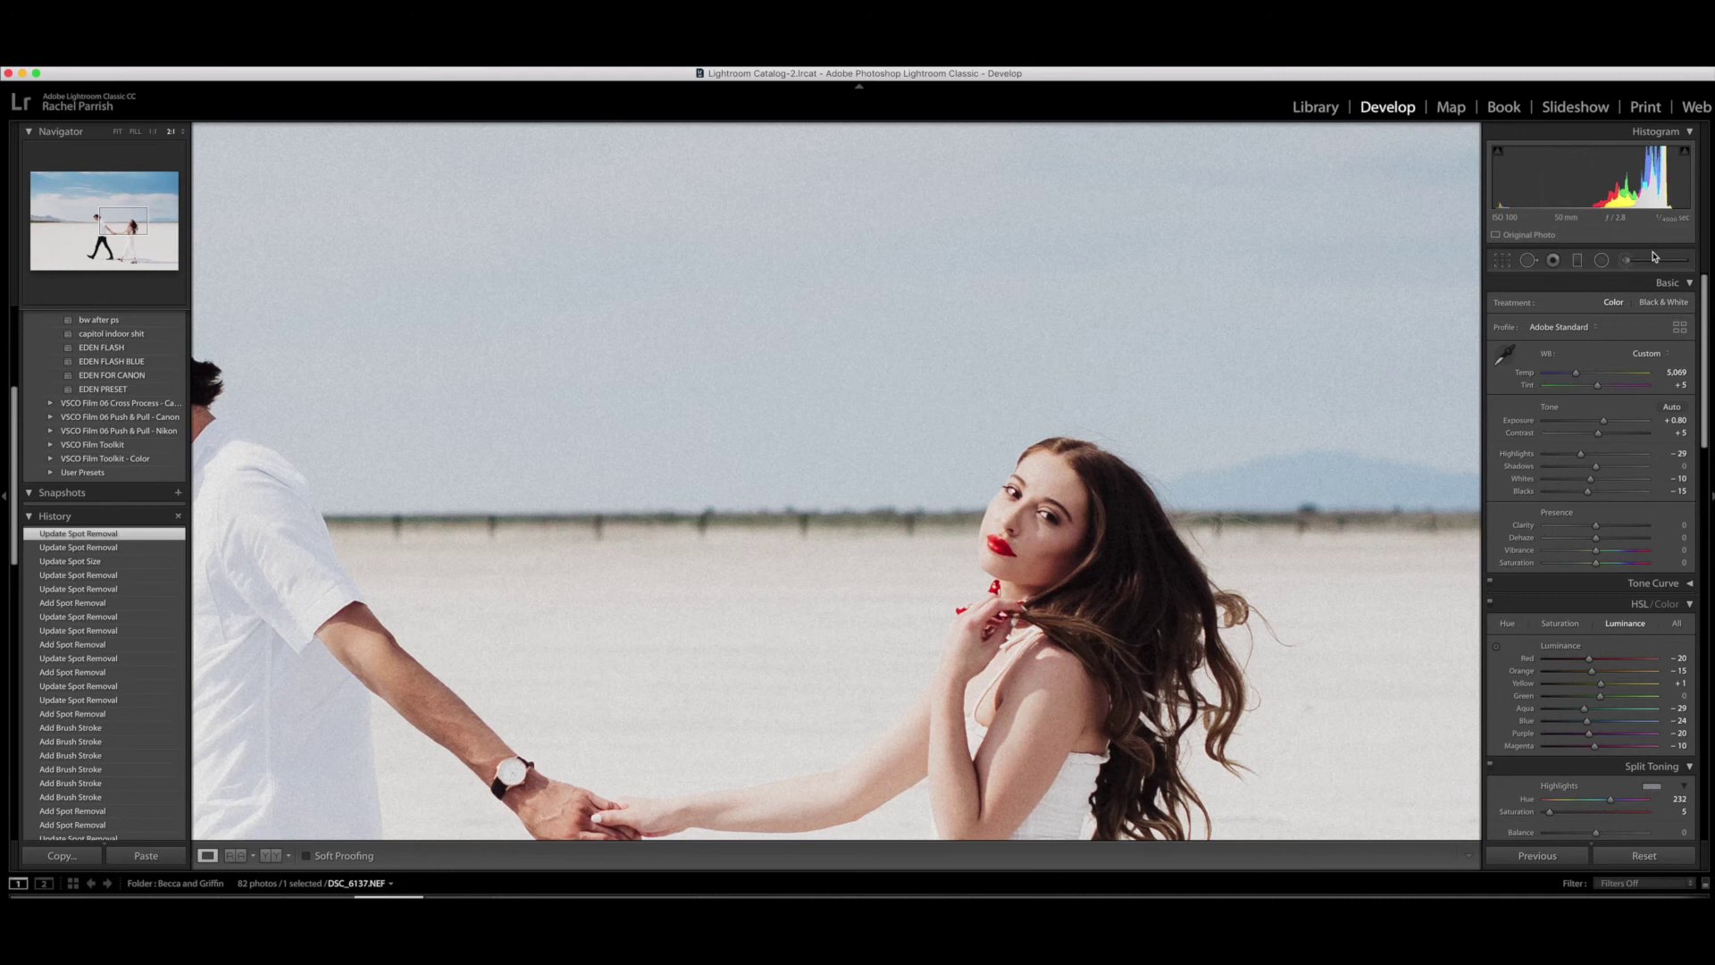
{"action": "left_click", "coordinate": [1528, 260]}
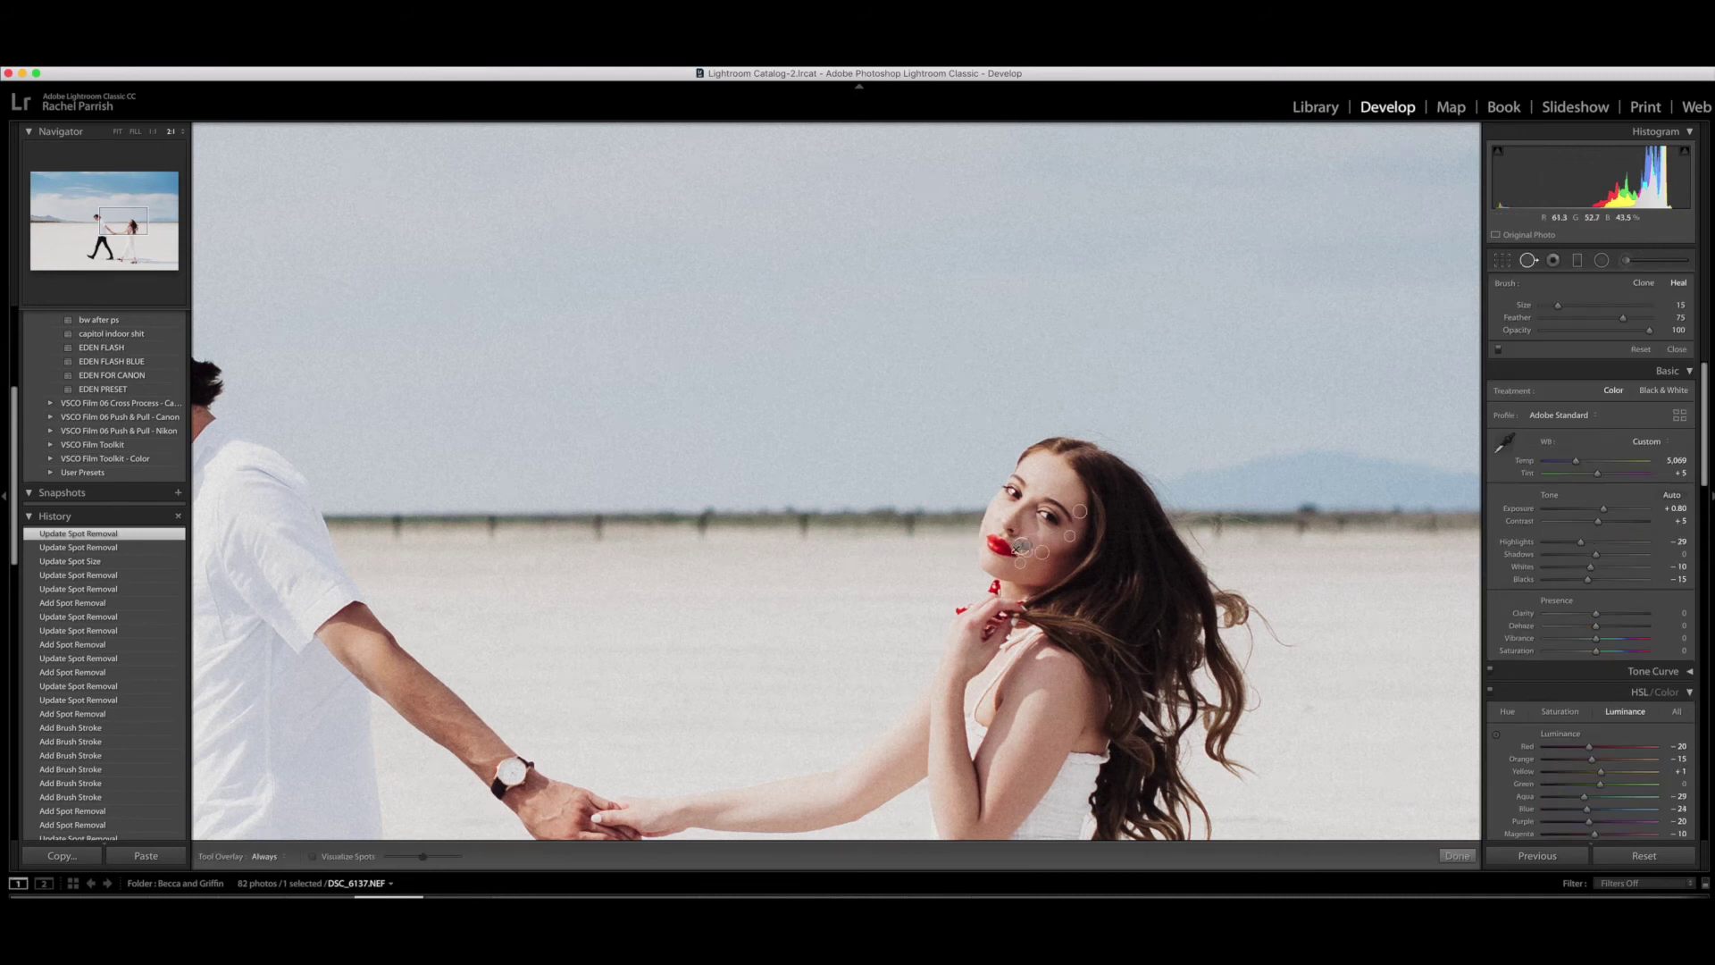
{"action": "left_click_drag", "start_coordinate": [1020, 545], "coordinate": [1027, 553]}
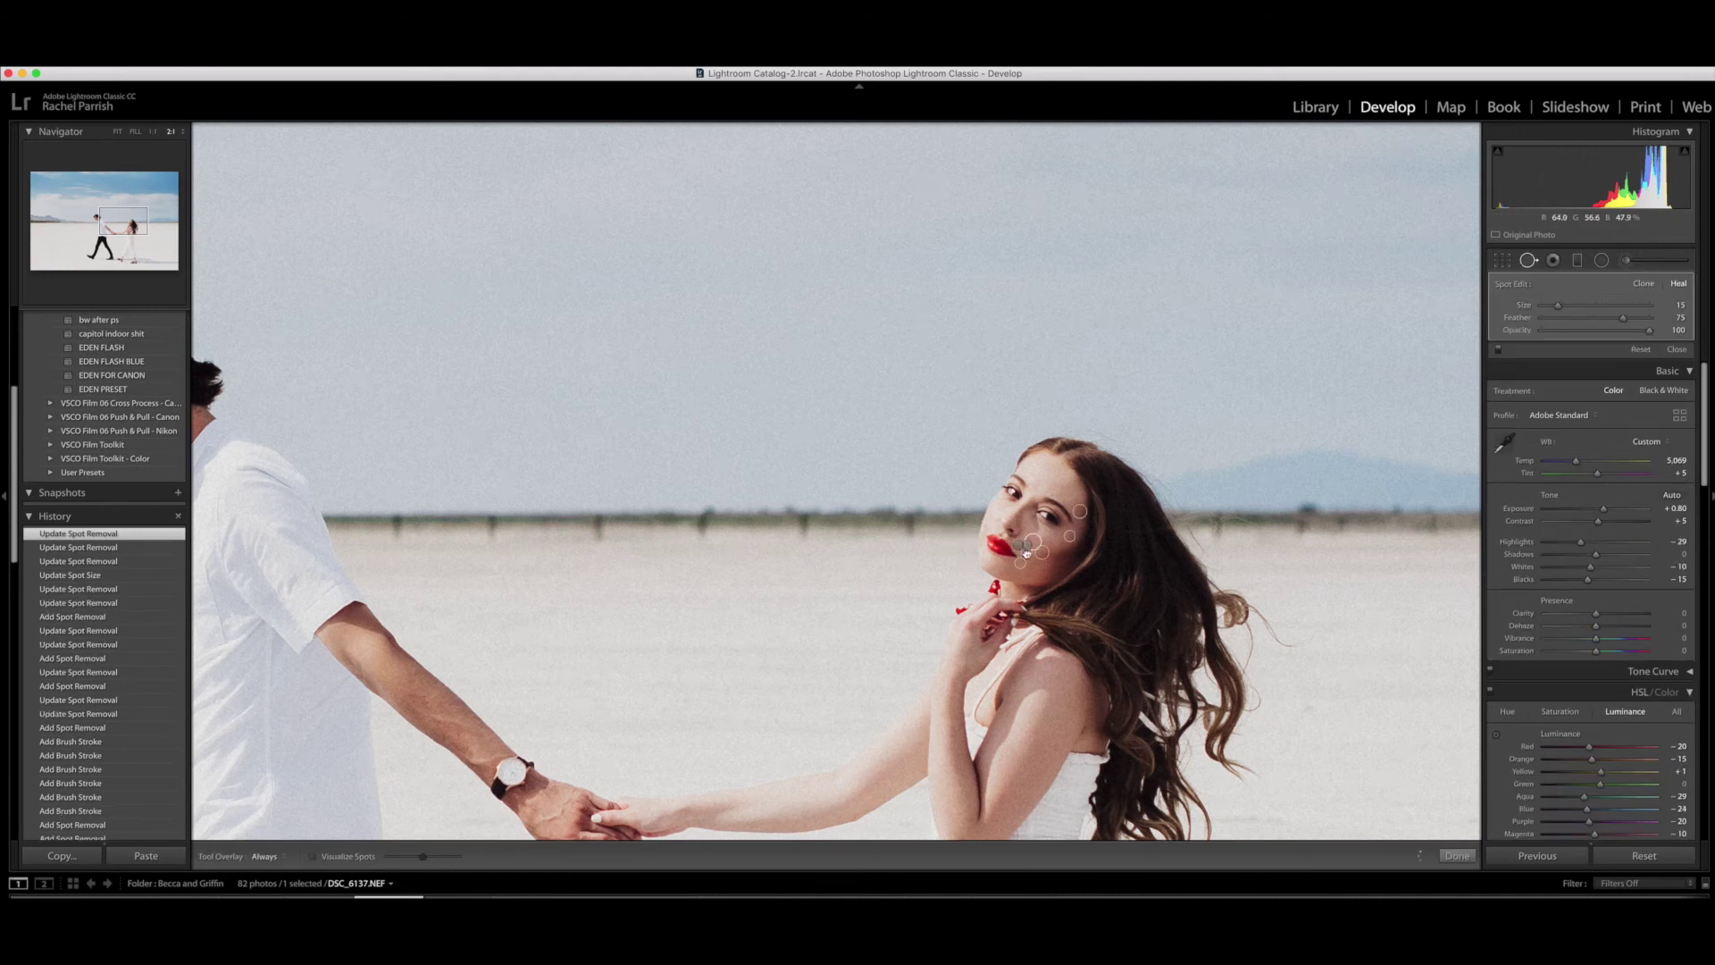
{"action": "scroll", "coordinate": [1035, 554], "scroll_direction": "down", "scroll_amount": 2}
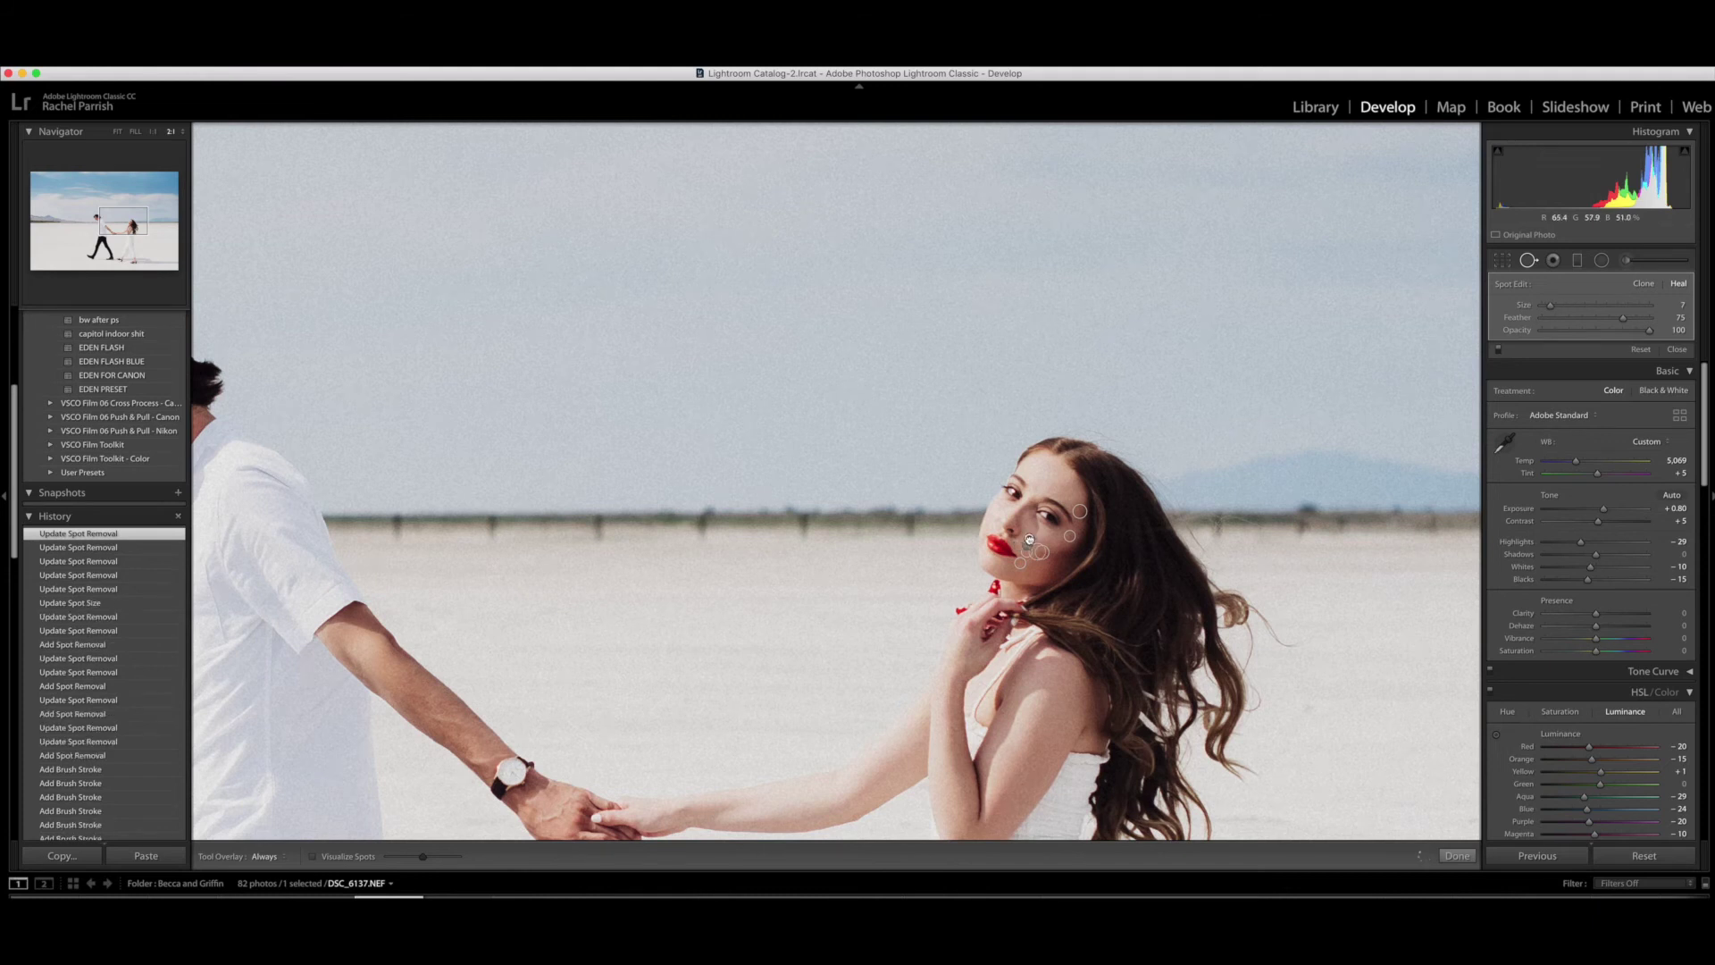
{"action": "left_click_drag", "start_coordinate": [1030, 540], "coordinate": [1019, 547]}
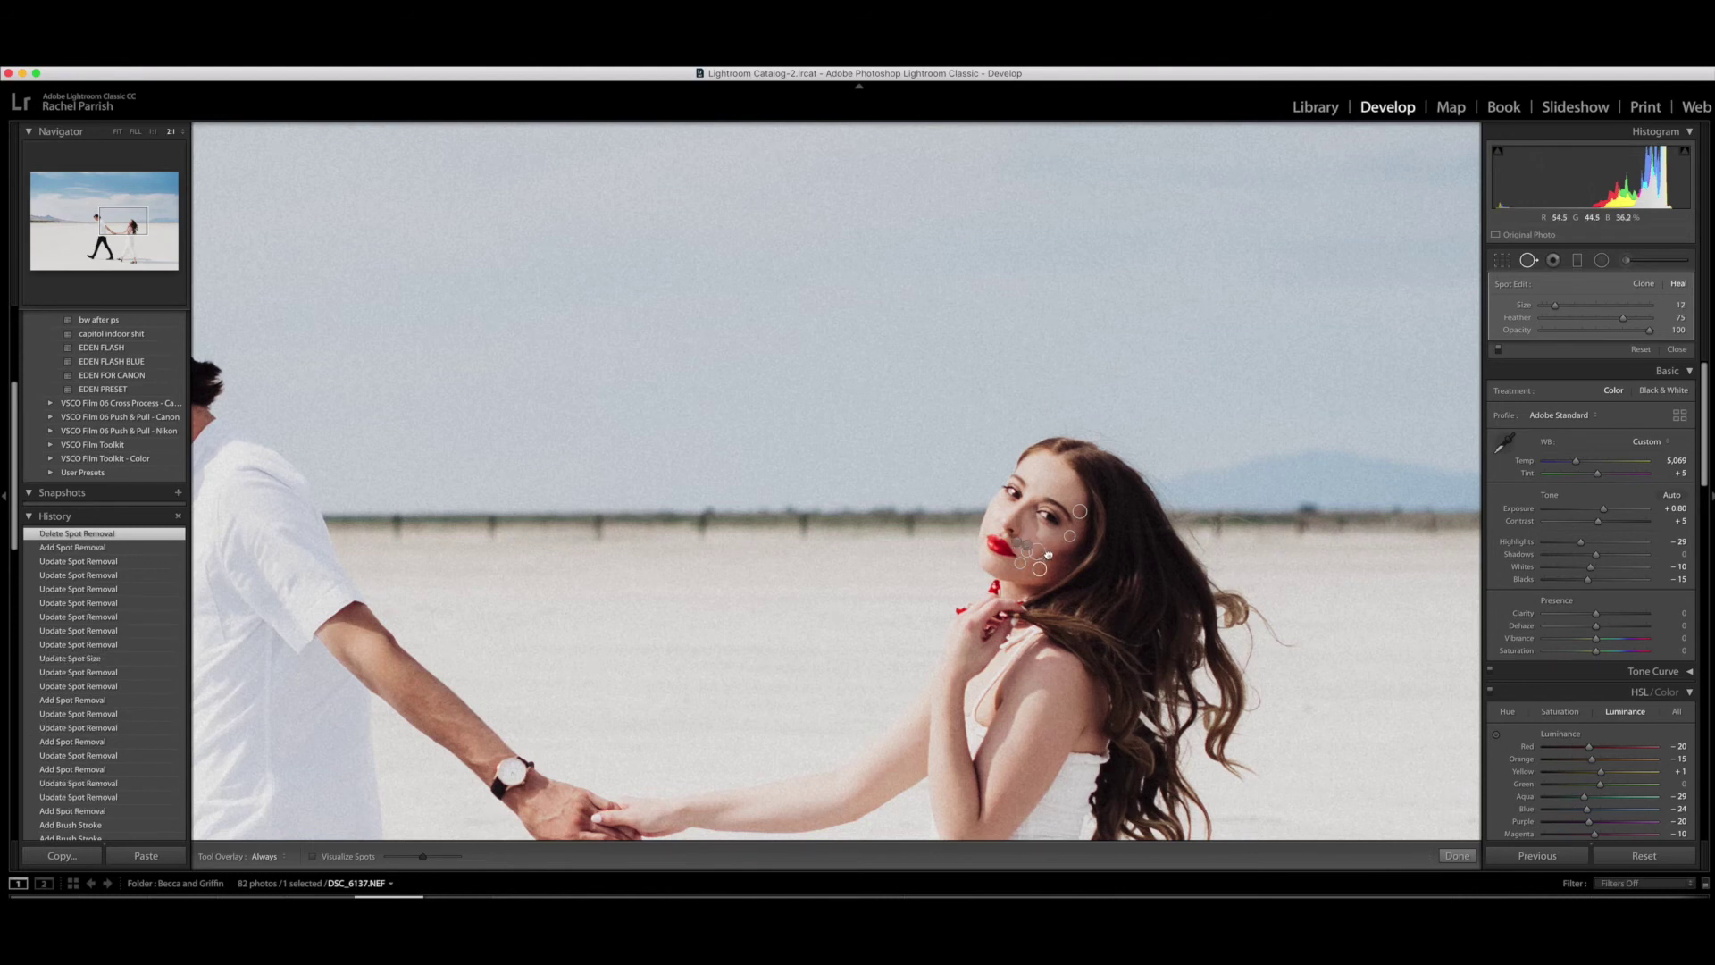
Reposition the size 15 healing spot beside the woman's mouth and the size 12 spot on her lower cheek
{"action": "left_click_drag", "start_coordinate": [1049, 555], "coordinate": [1031, 536]}
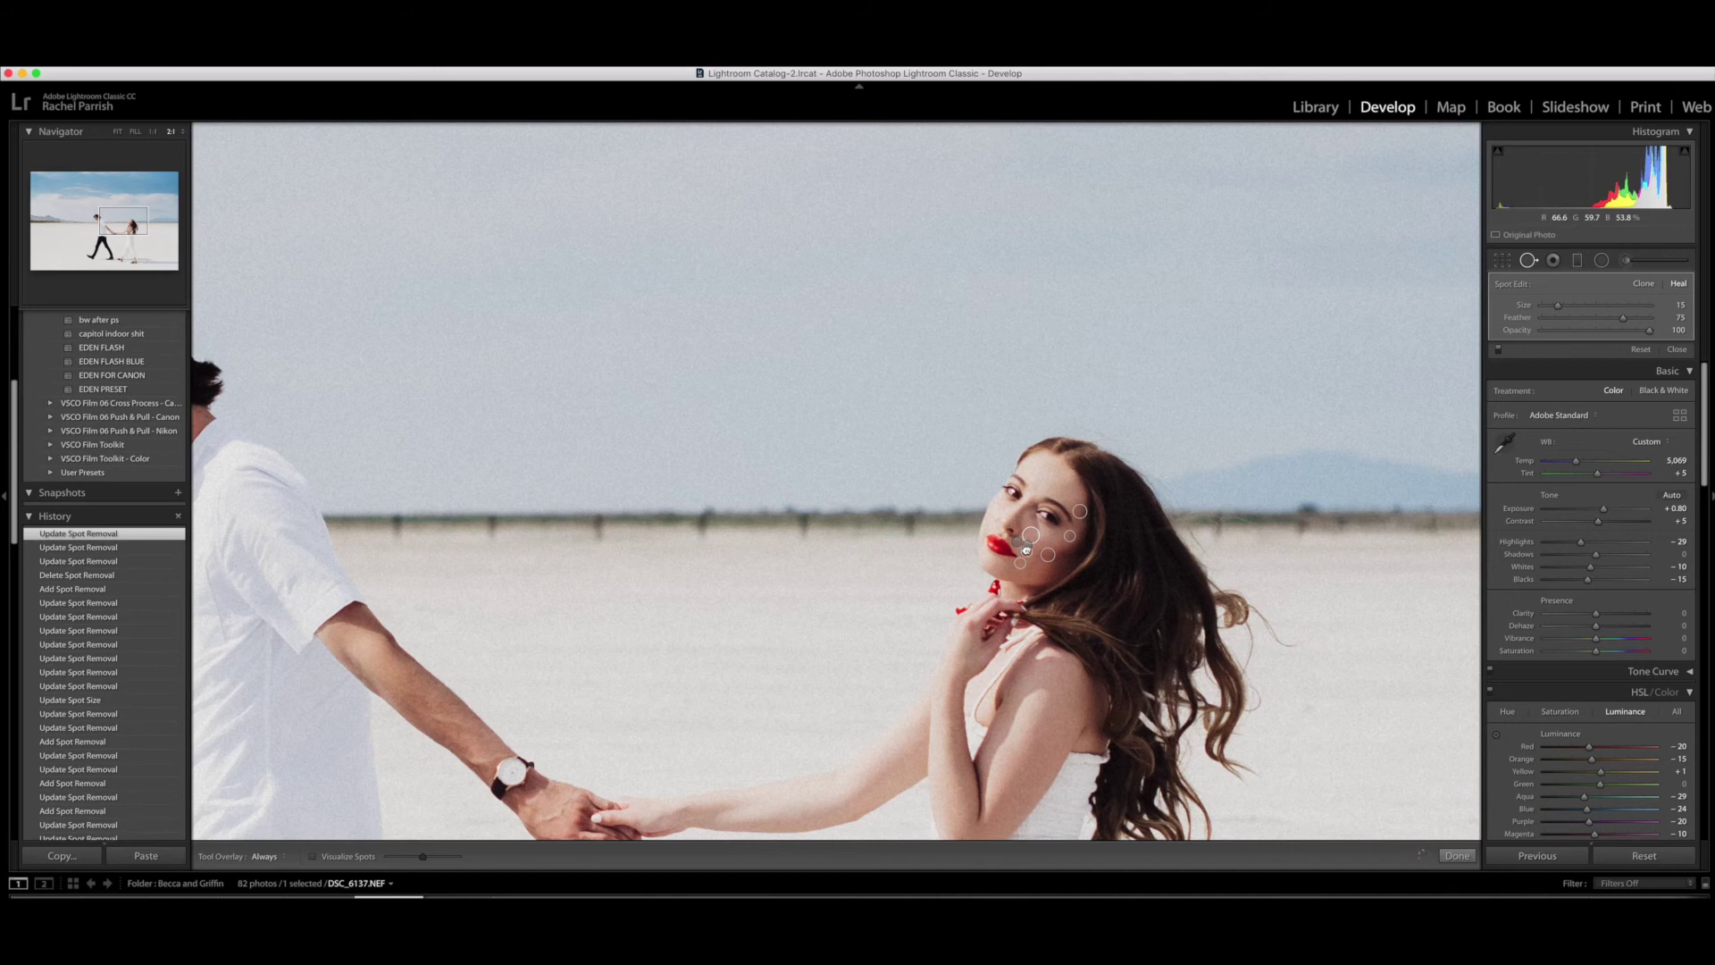
{"action": "left_click_drag", "start_coordinate": [1026, 549], "coordinate": [1026, 547]}
{"action": "scroll", "coordinate": [1025, 547], "scroll_direction": "down", "scroll_amount": 2}
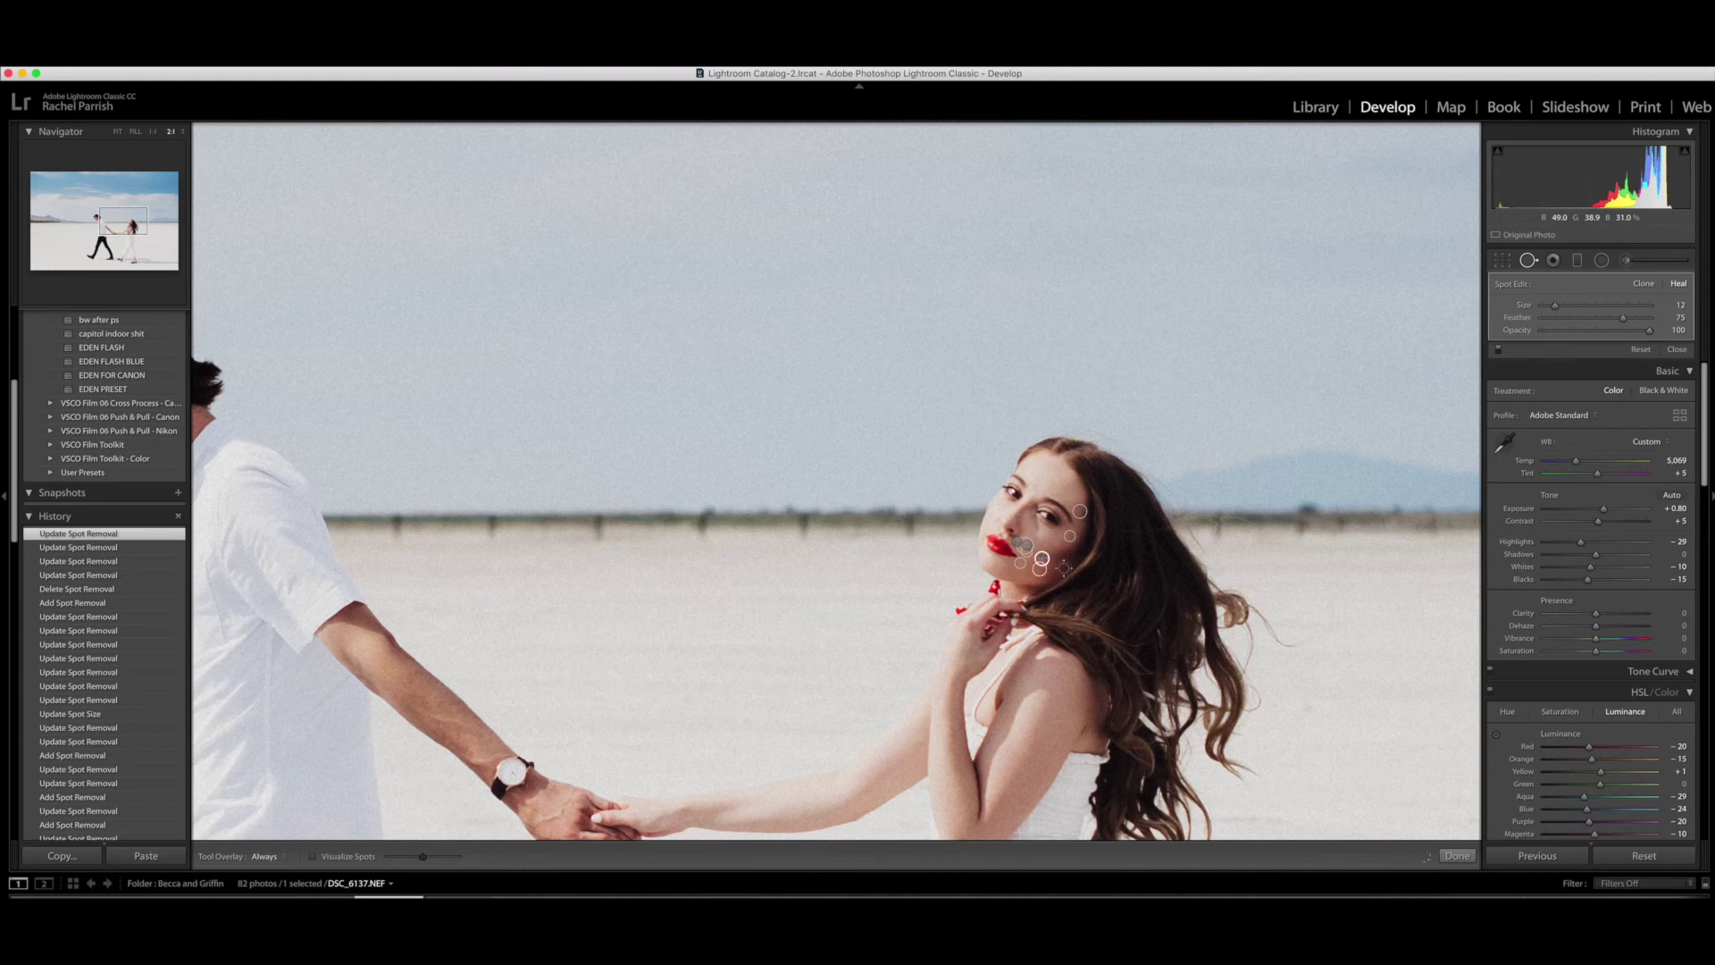
{"action": "left_click_drag", "start_coordinate": [1043, 558], "coordinate": [1042, 559]}
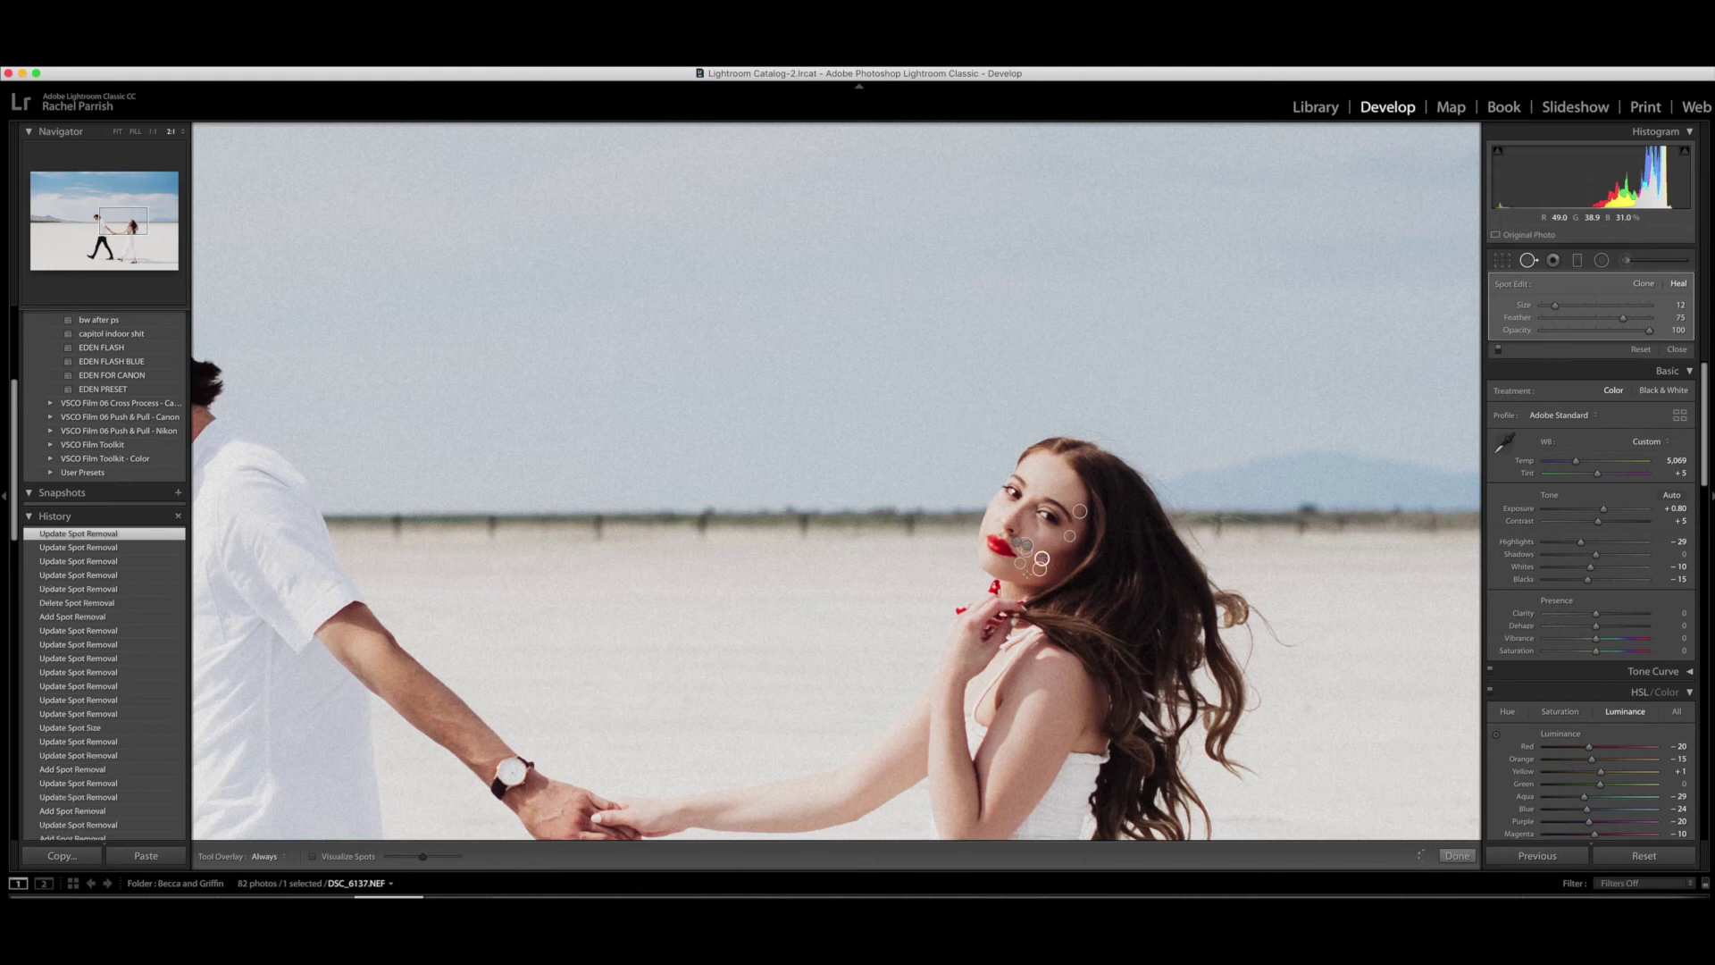
{"action": "left_click", "coordinate": [1111, 559]}
{"action": "left_click", "coordinate": [1457, 856]}
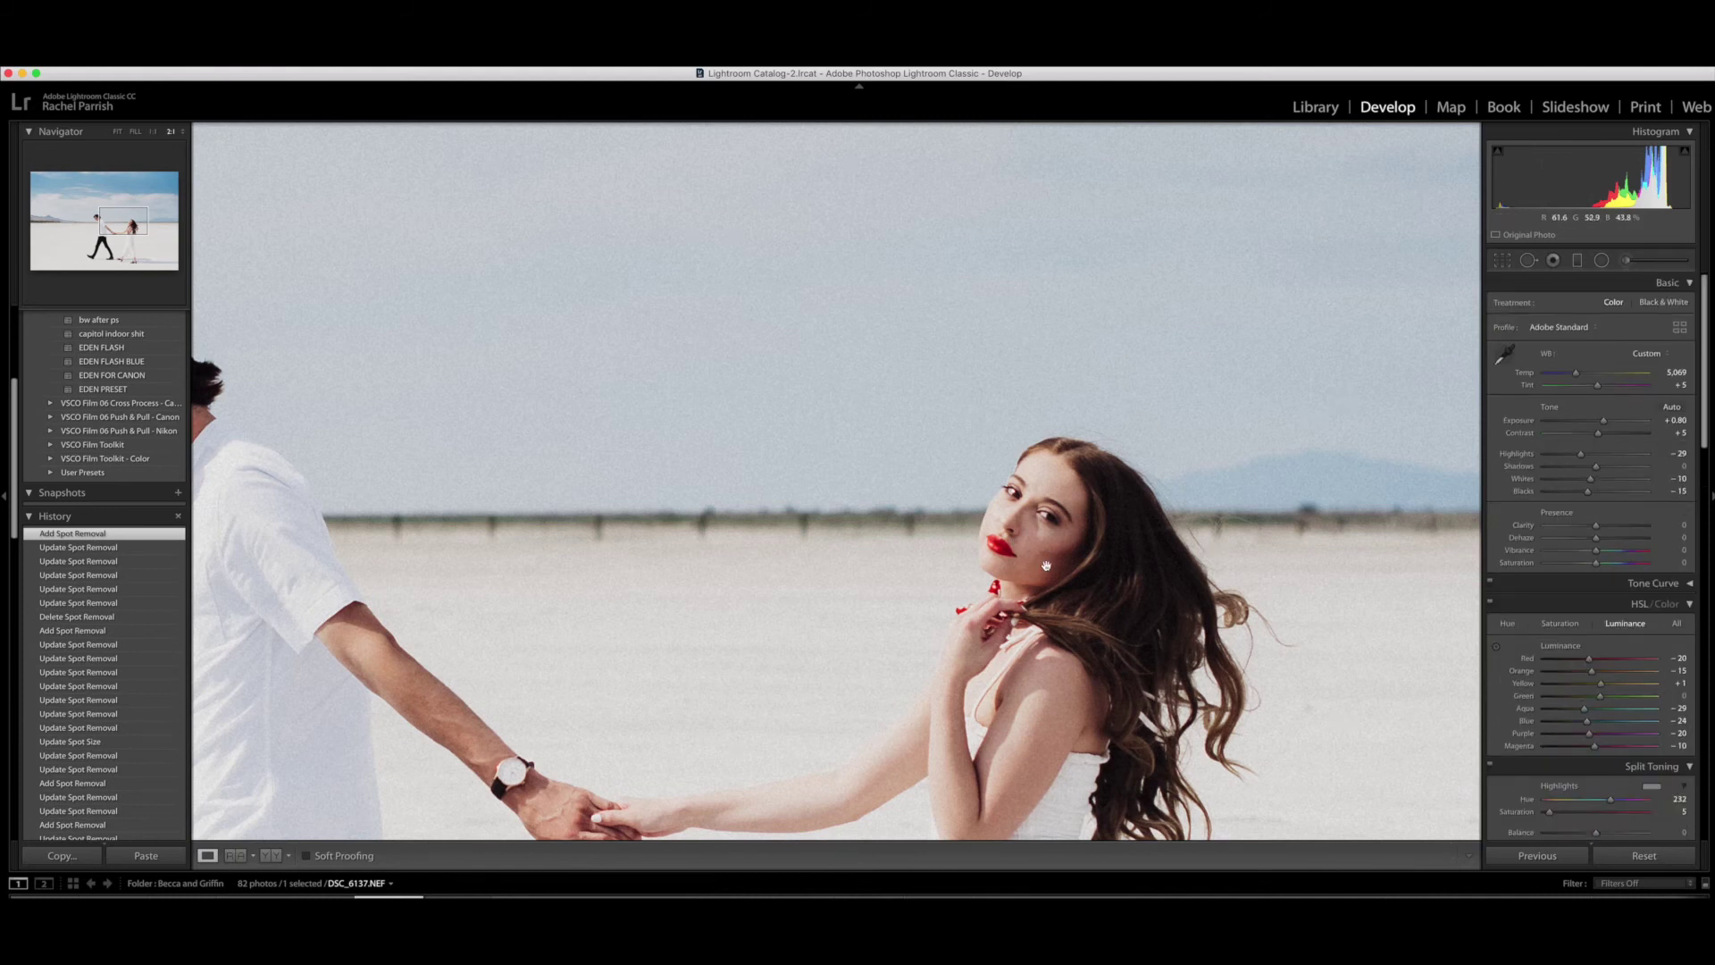
Enlarge the woman's lower-cheek healing spot to size 18 and reposition the spot and its source
{"action": "left_click", "coordinate": [1528, 260]}
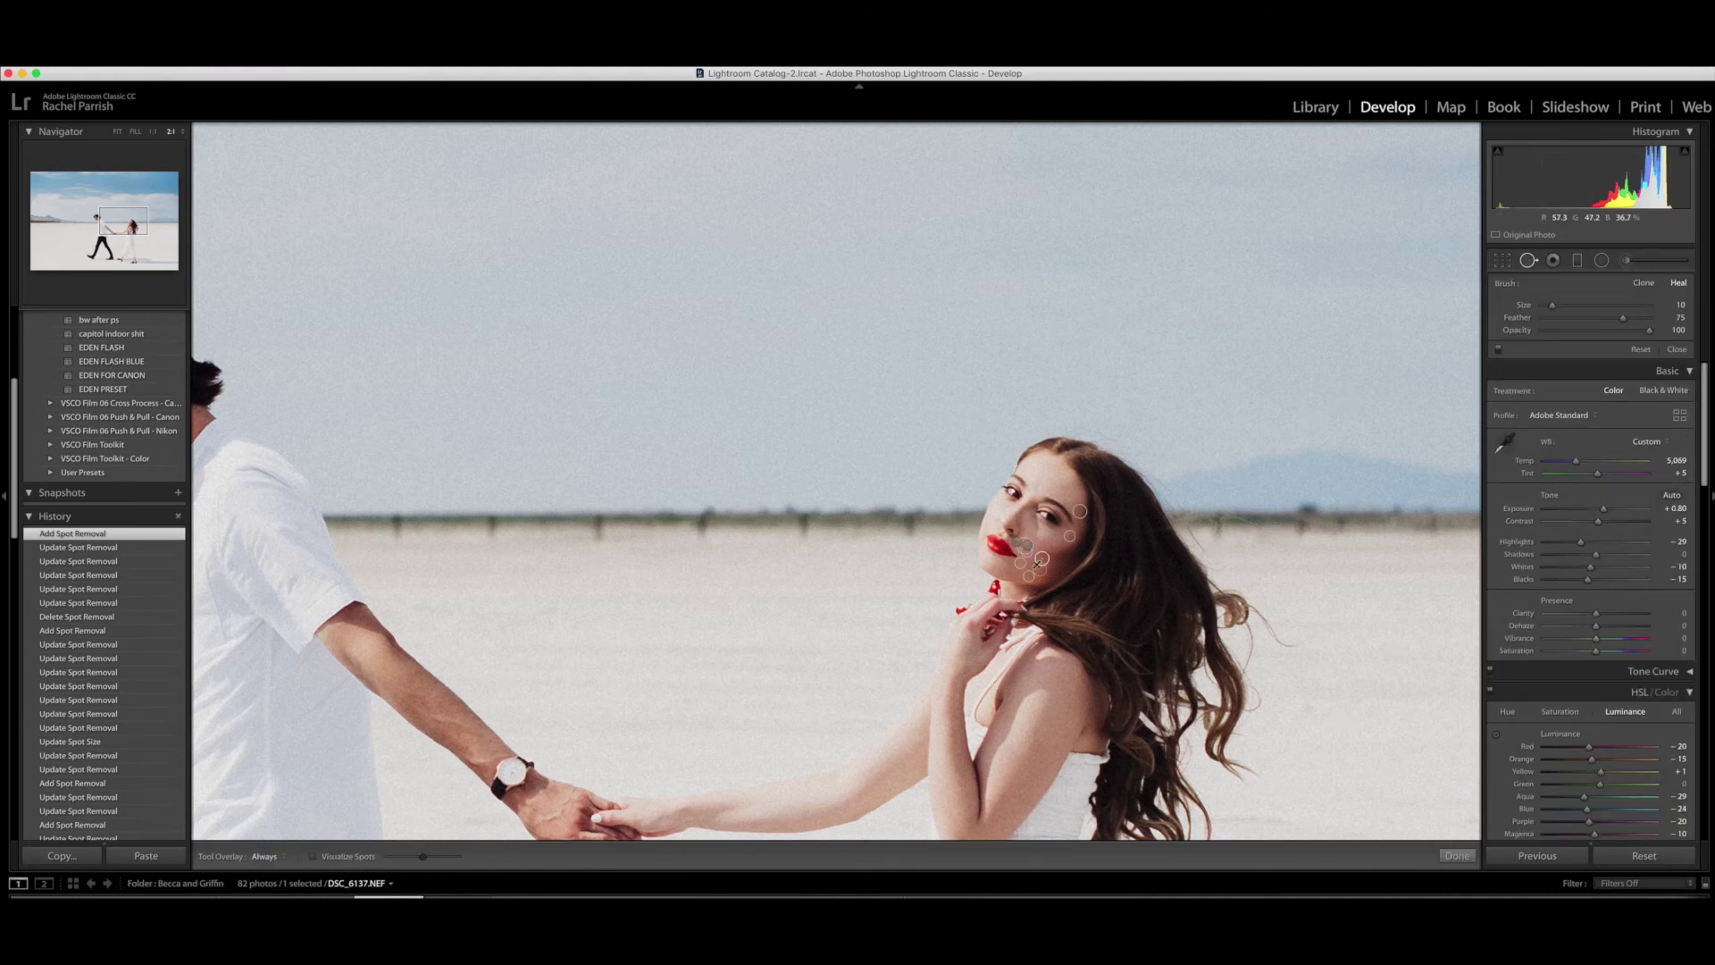
{"action": "left_click", "coordinate": [1041, 563]}
{"action": "left_click_drag", "start_coordinate": [1040, 570], "coordinate": [1043, 566]}
{"action": "scroll", "coordinate": [1054, 559], "scroll_direction": "up", "scroll_amount": 3}
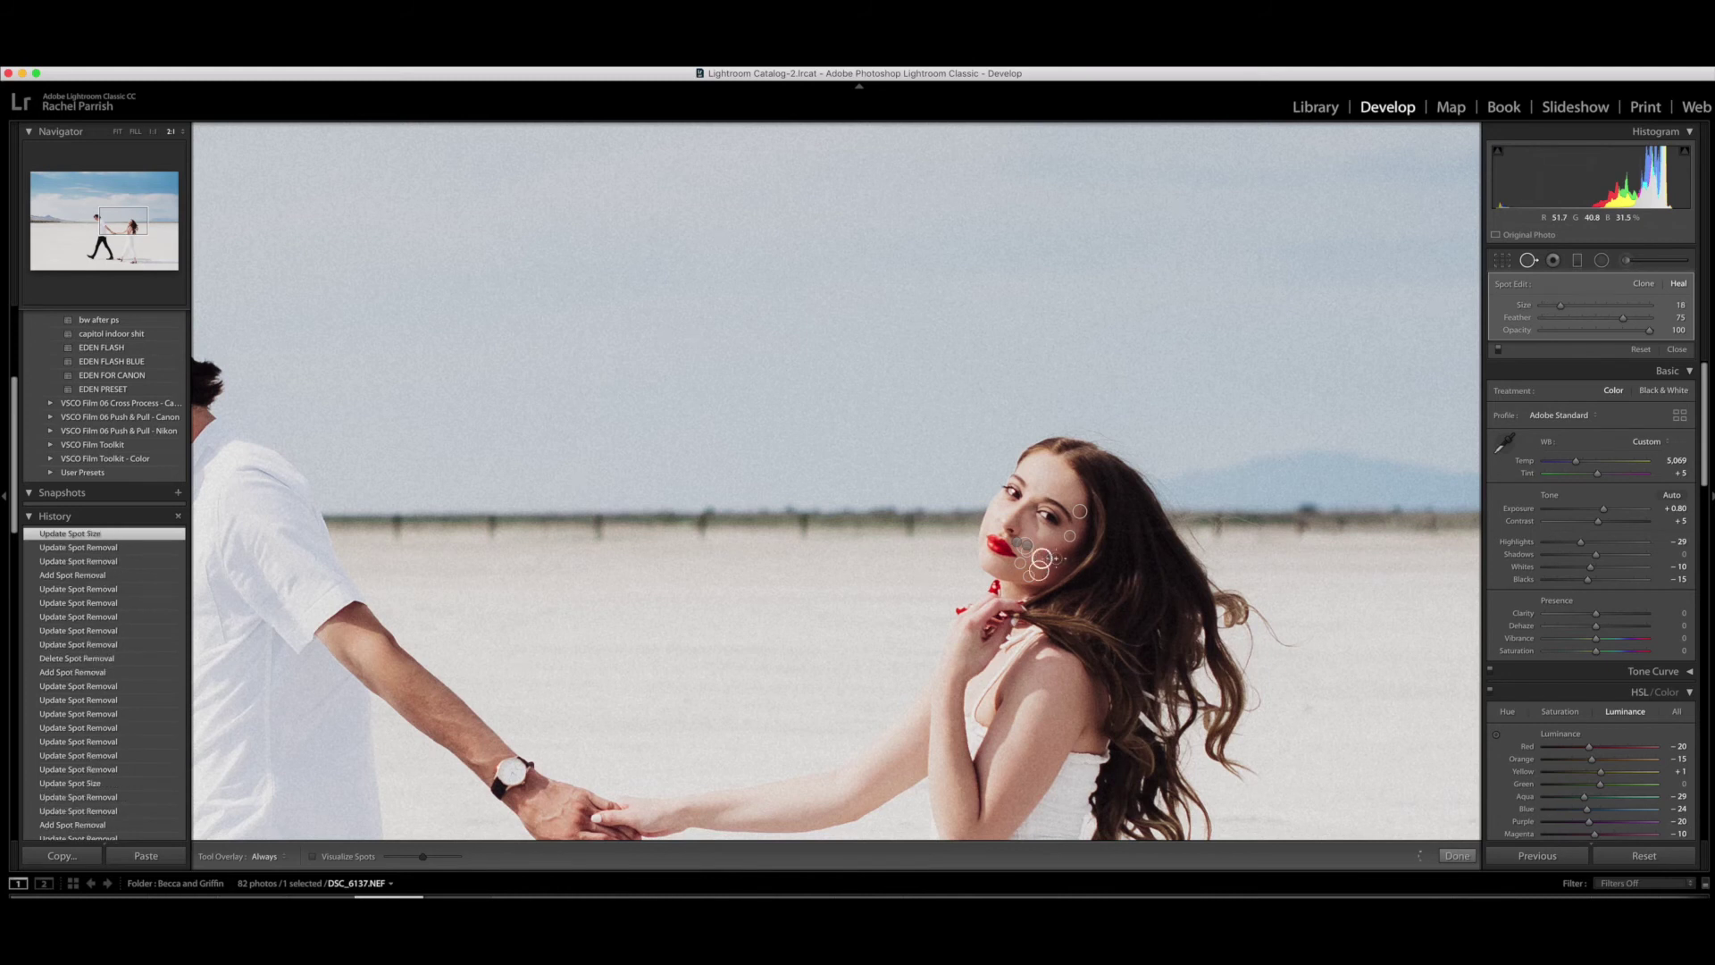
{"action": "left_click_drag", "start_coordinate": [1041, 570], "coordinate": [1039, 574]}
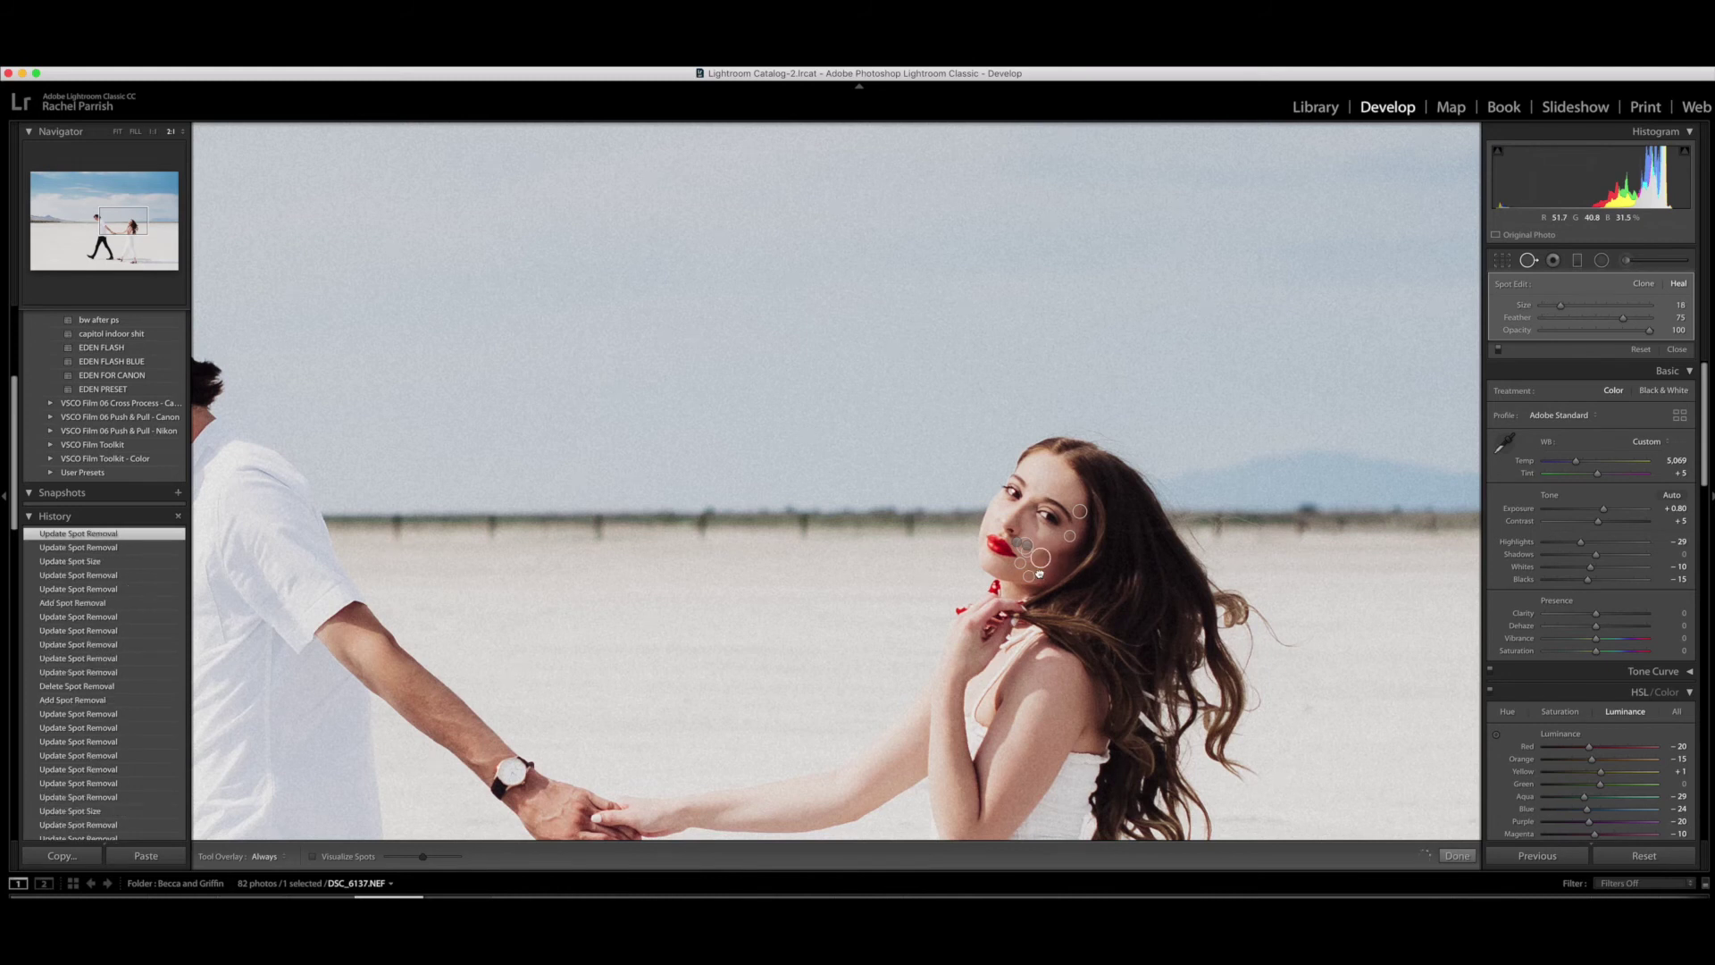
{"action": "left_click", "coordinate": [1040, 573]}
{"action": "left_click", "coordinate": [1044, 557]}
{"action": "left_click", "coordinate": [1043, 559]}
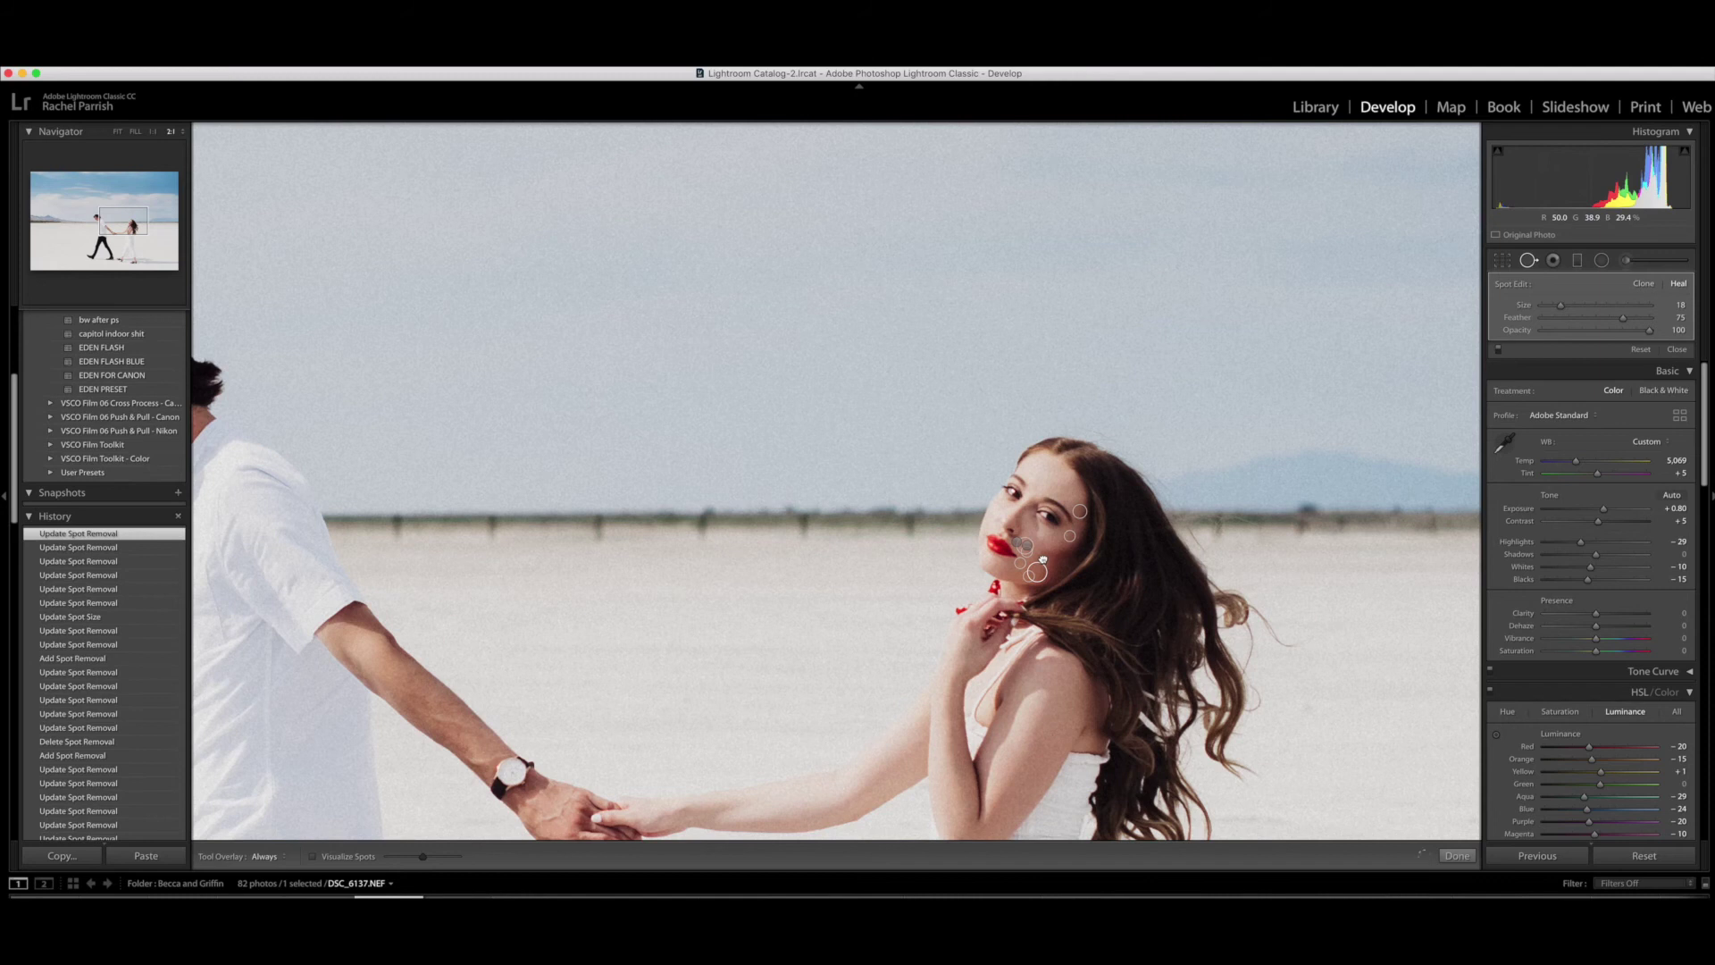
{"action": "left_click", "coordinate": [1454, 855]}
Extend the woman's face adjustment onto her upper arm with a size 2 brush
{"action": "left_click", "coordinate": [1110, 582]}
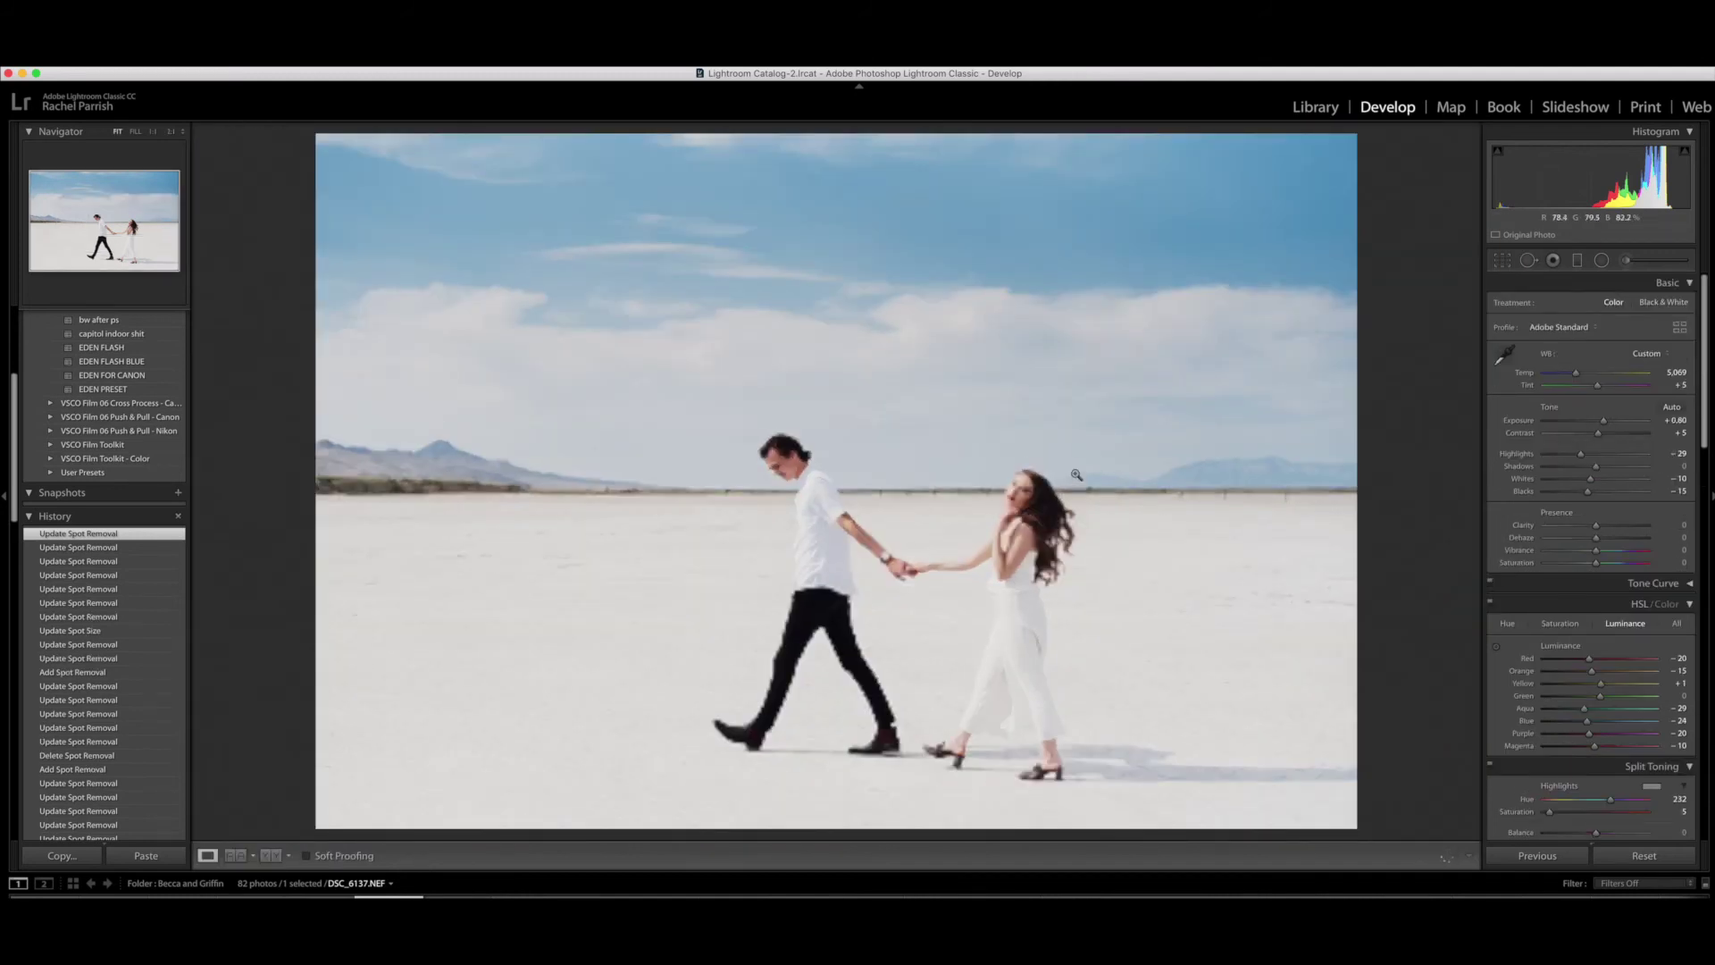
{"action": "key", "text": "k"}
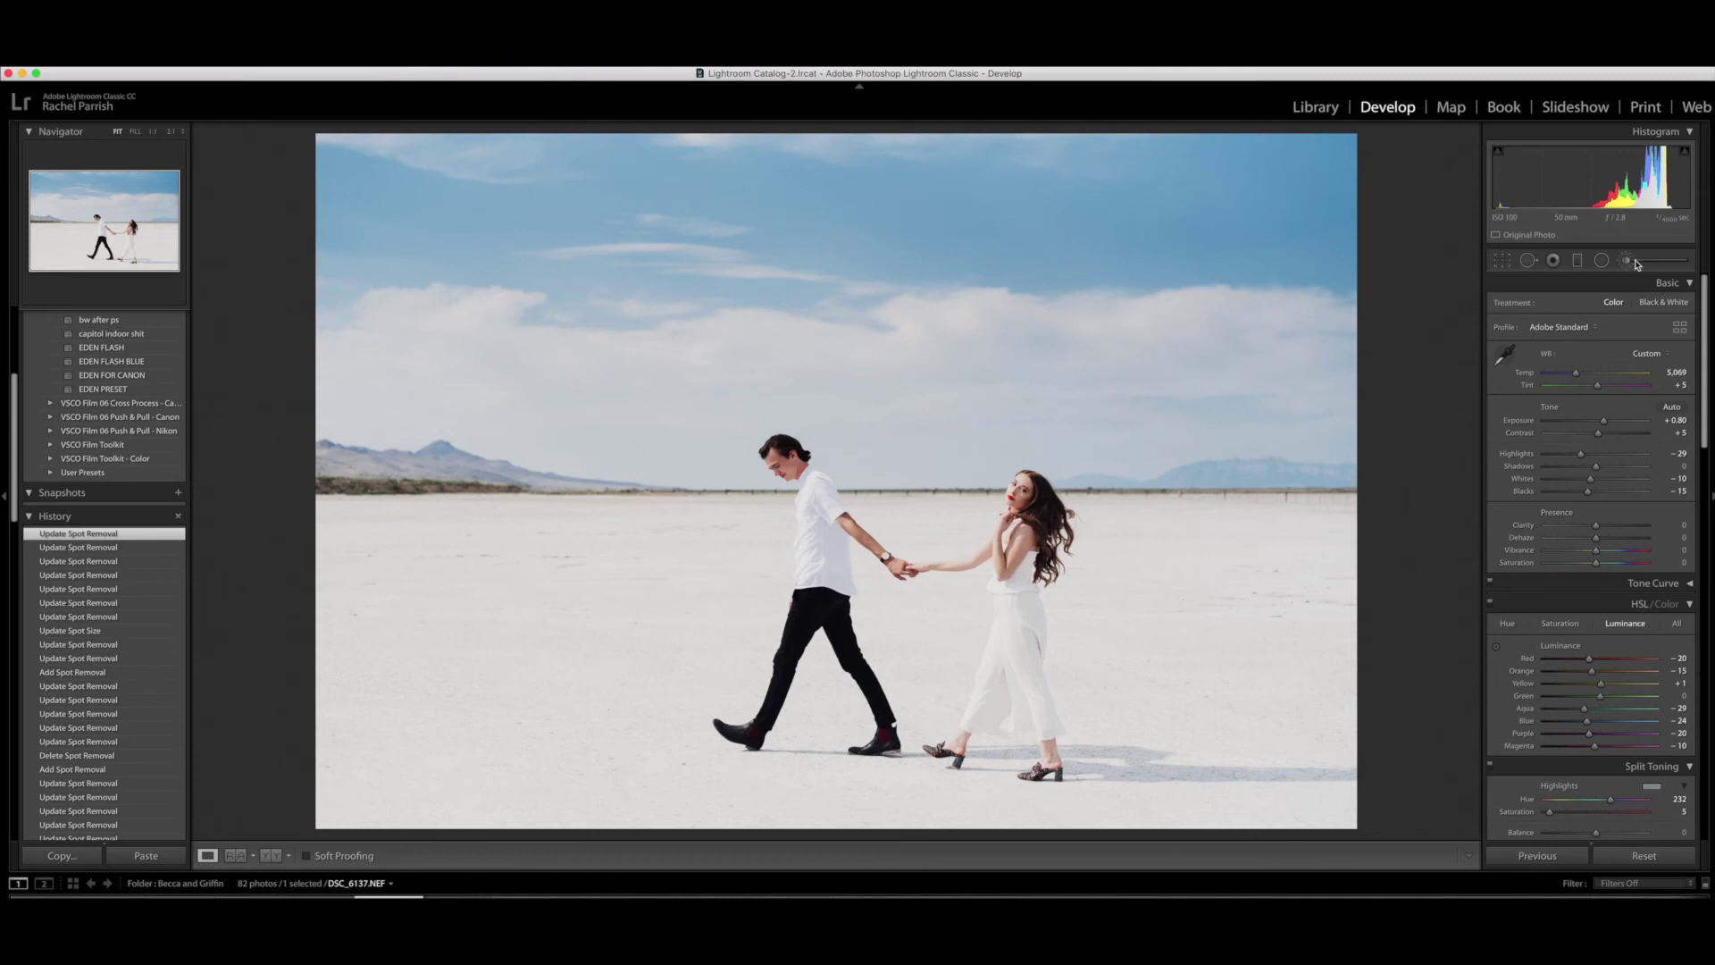
{"action": "left_click", "coordinate": [1021, 482]}
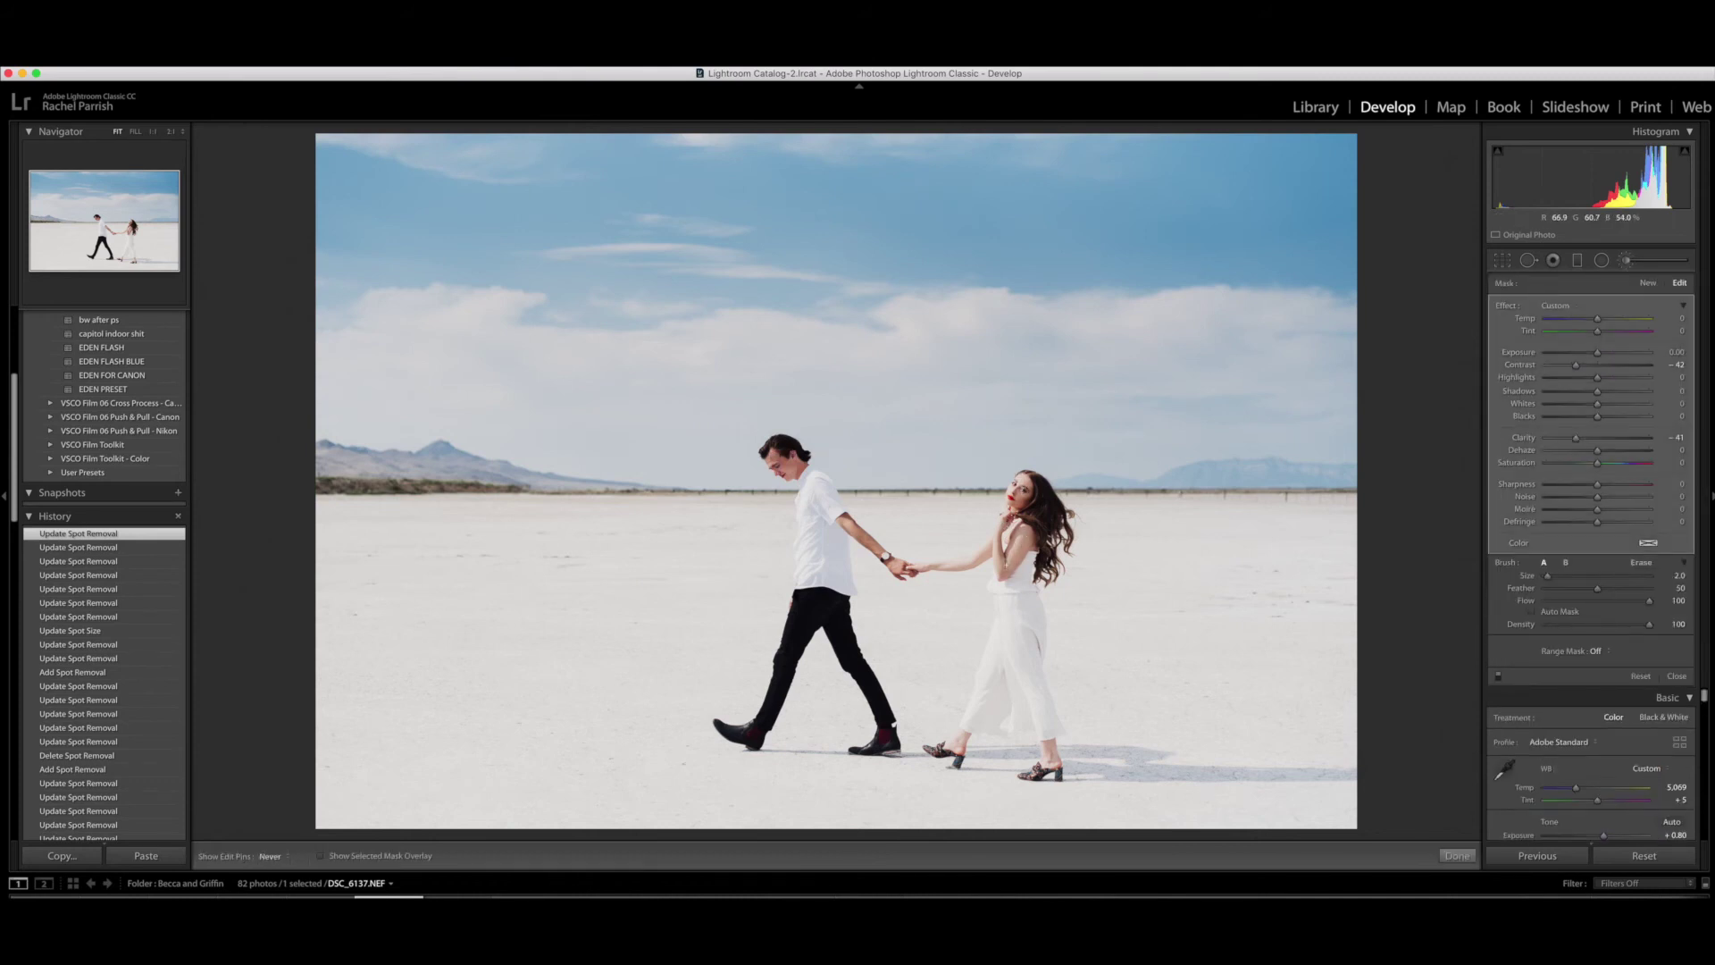
{"action": "left_click_drag", "start_coordinate": [1023, 529], "coordinate": [1017, 541]}
Erase the adjustment along the edge of the woman's shoulder and hair with a size 1 eraser
{"action": "left_click", "coordinate": [1641, 562]}
{"action": "key", "text": "bracketleft"}
{"action": "key", "text": "bracketleft"}
{"action": "key", "text": "h"}
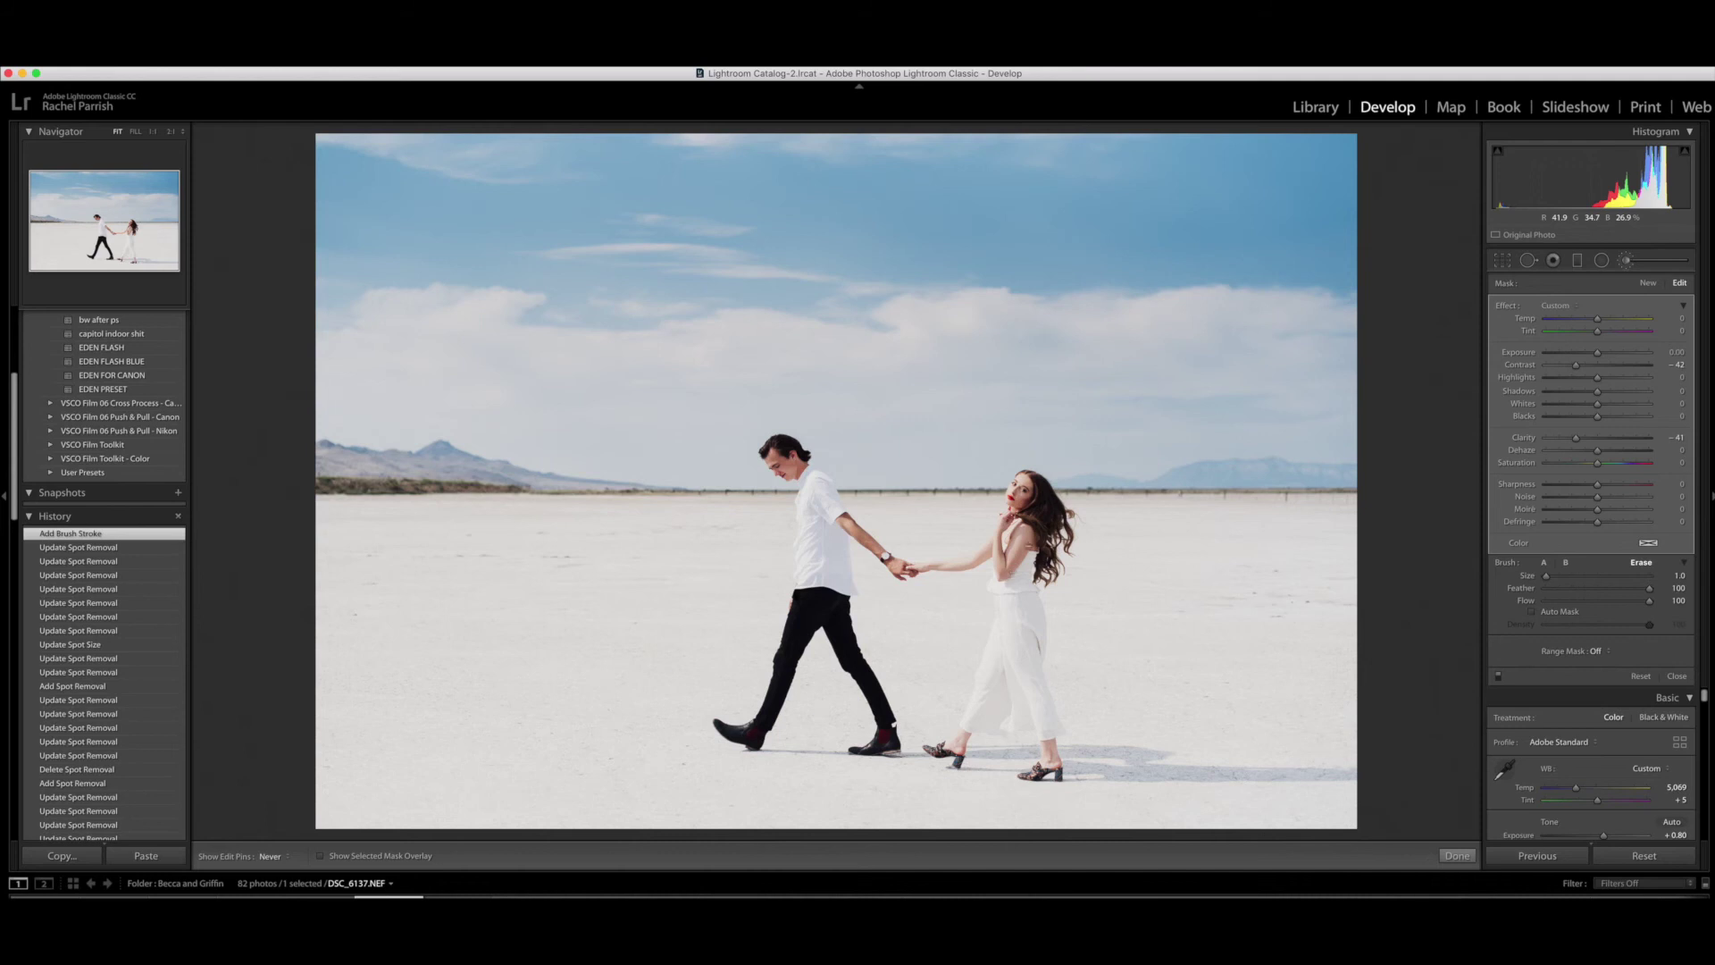
{"action": "left_click_drag", "start_coordinate": [1034, 527], "coordinate": [1036, 536]}
Brush the woman's skin adjustment onto her front ankle at size 2, with the edit pins always shown
{"action": "left_click", "coordinate": [1543, 563]}
{"action": "key", "text": "h"}
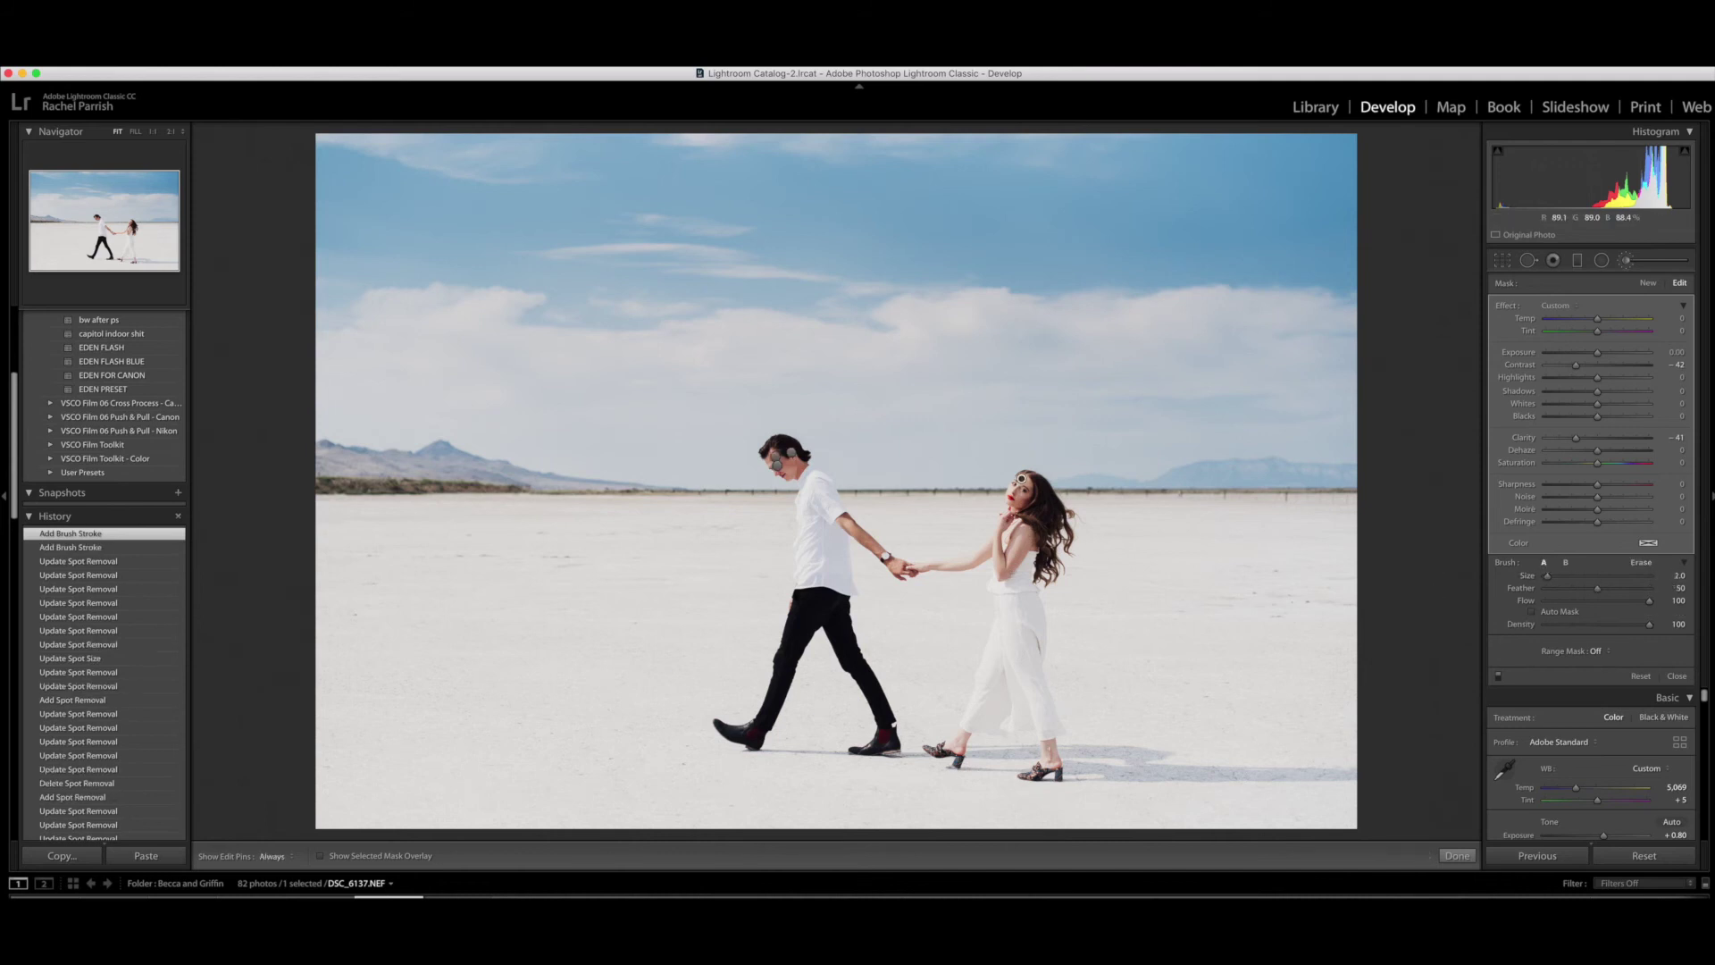
{"action": "left_click_drag", "start_coordinate": [1049, 743], "coordinate": [1052, 756]}
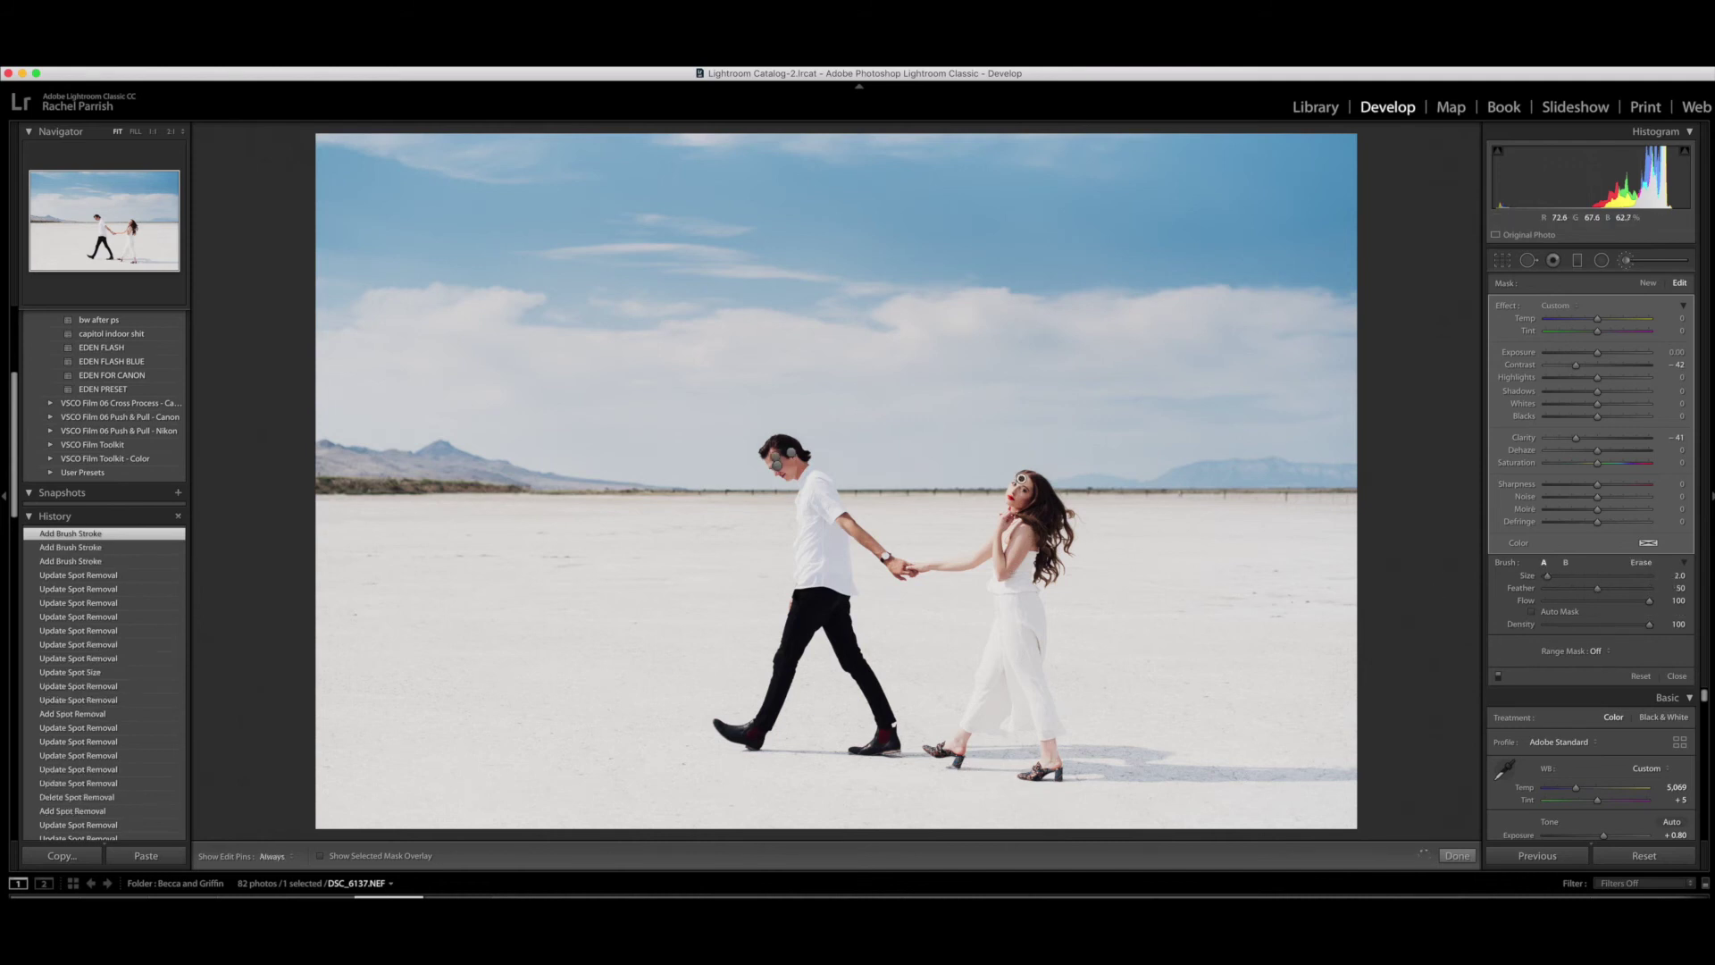
{"action": "left_click", "coordinate": [1457, 855]}
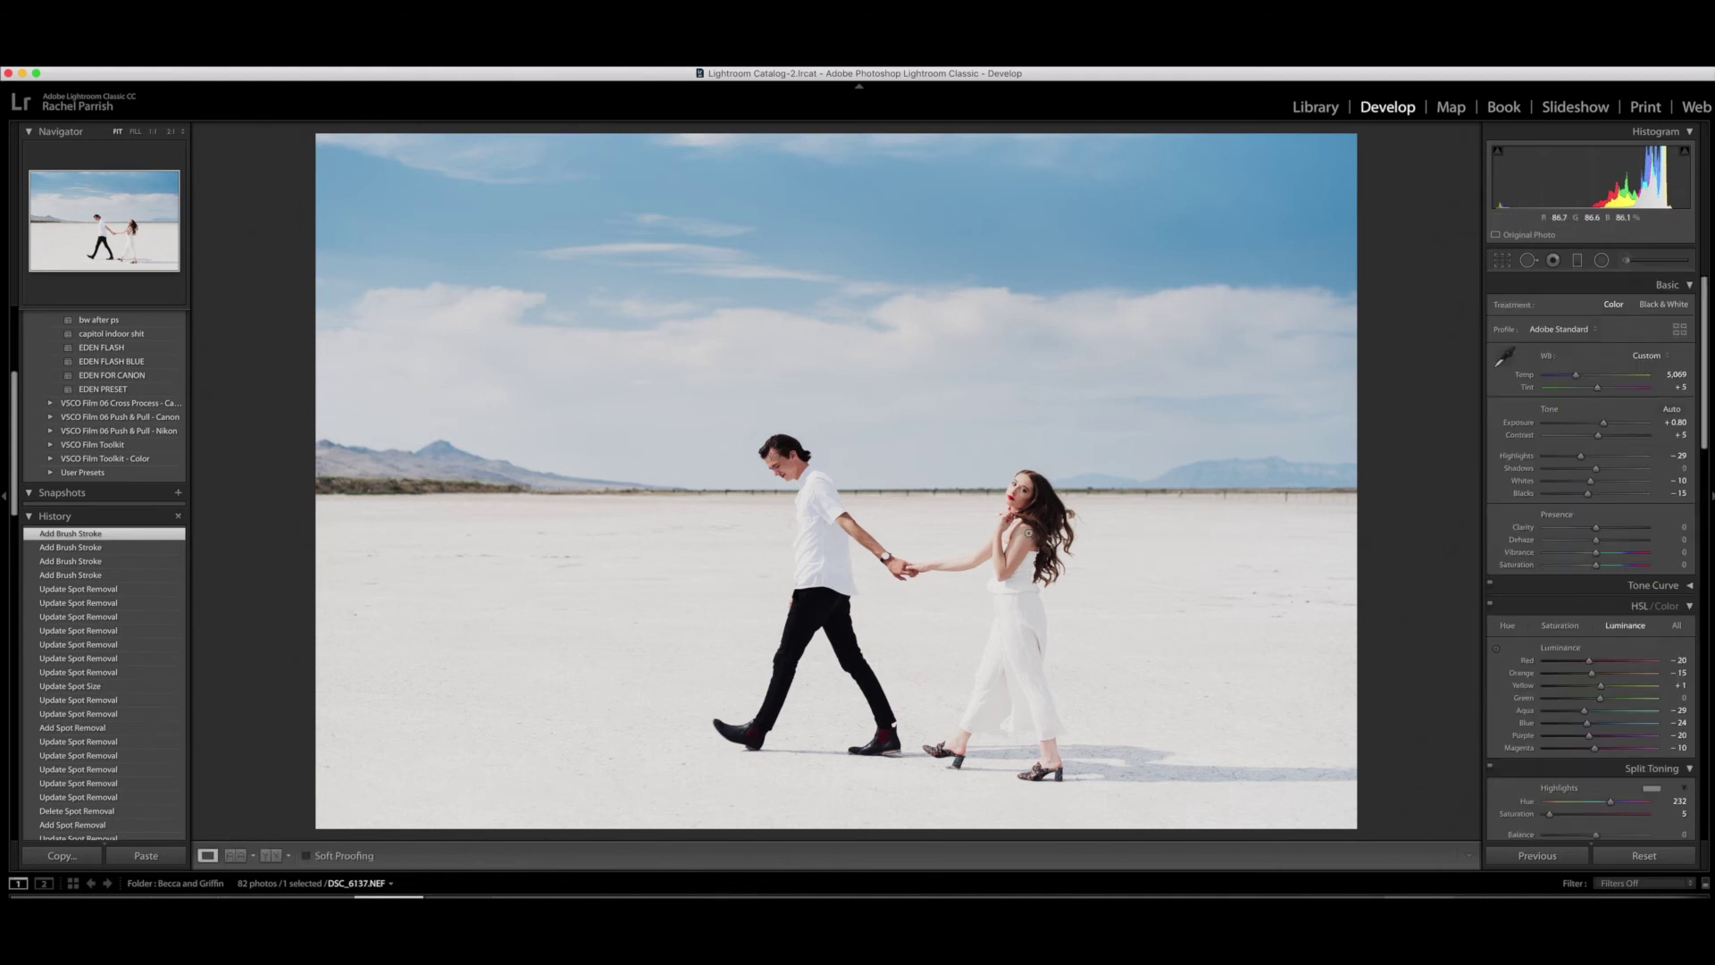
Examine the couple's retouched skin up close and compare the edit with the original photo
{"action": "left_click", "coordinate": [1034, 506]}
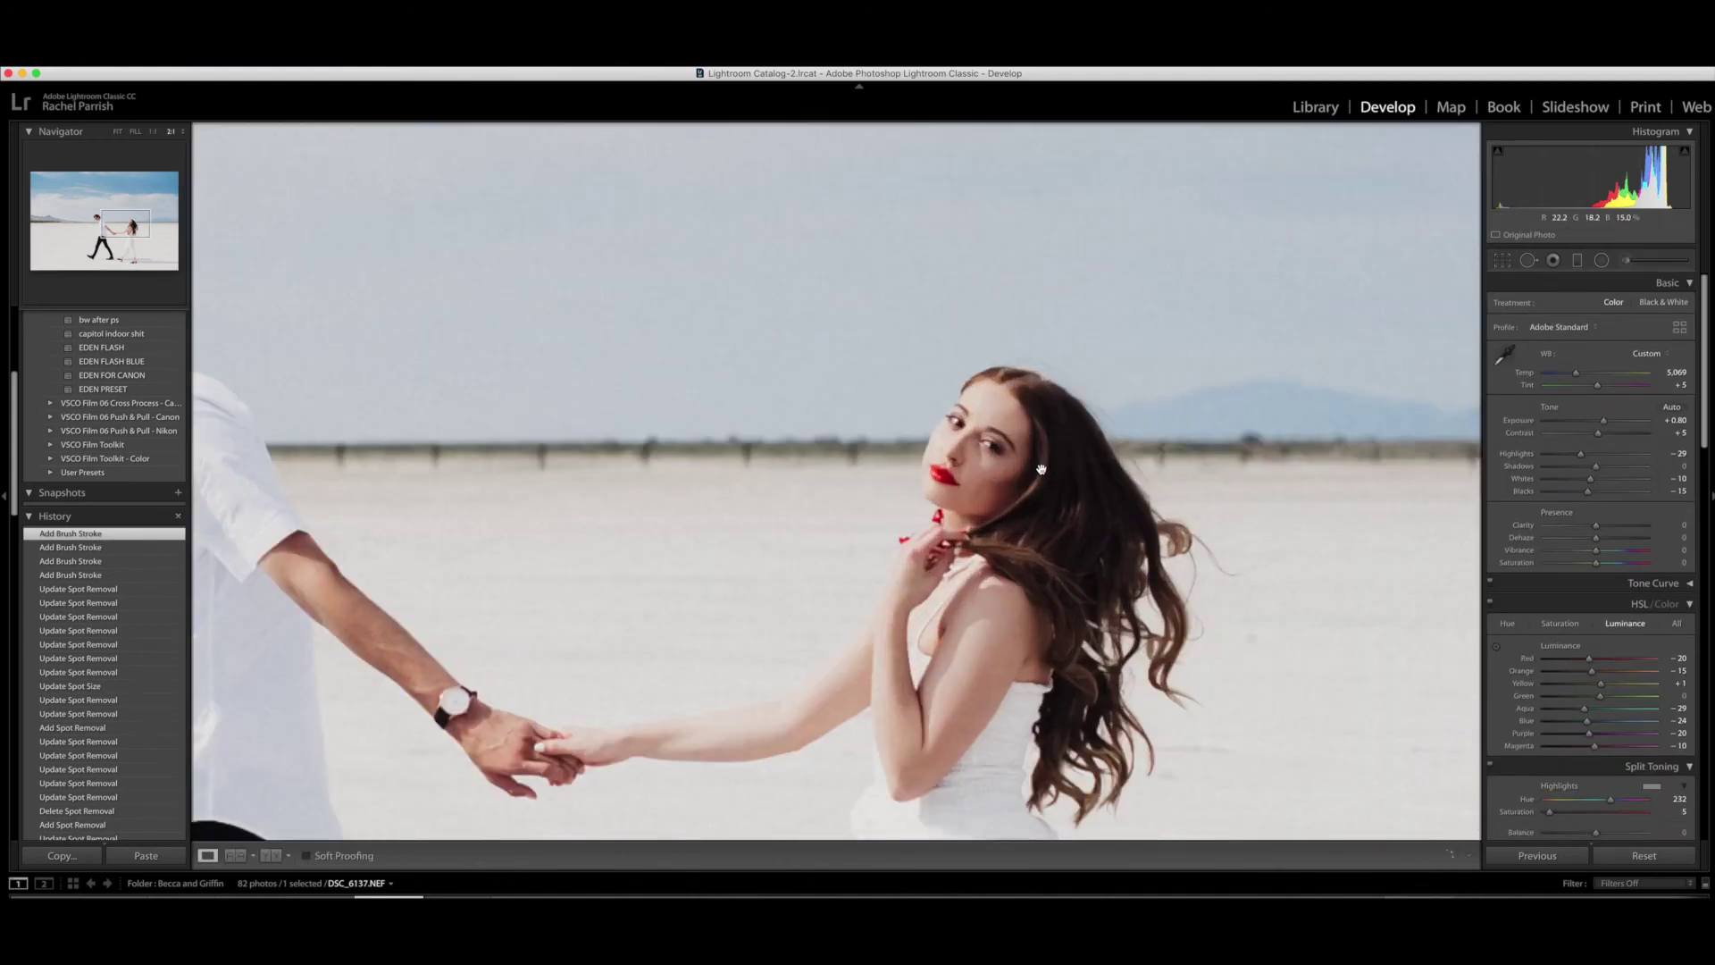
{"action": "key", "text": "super+minus"}
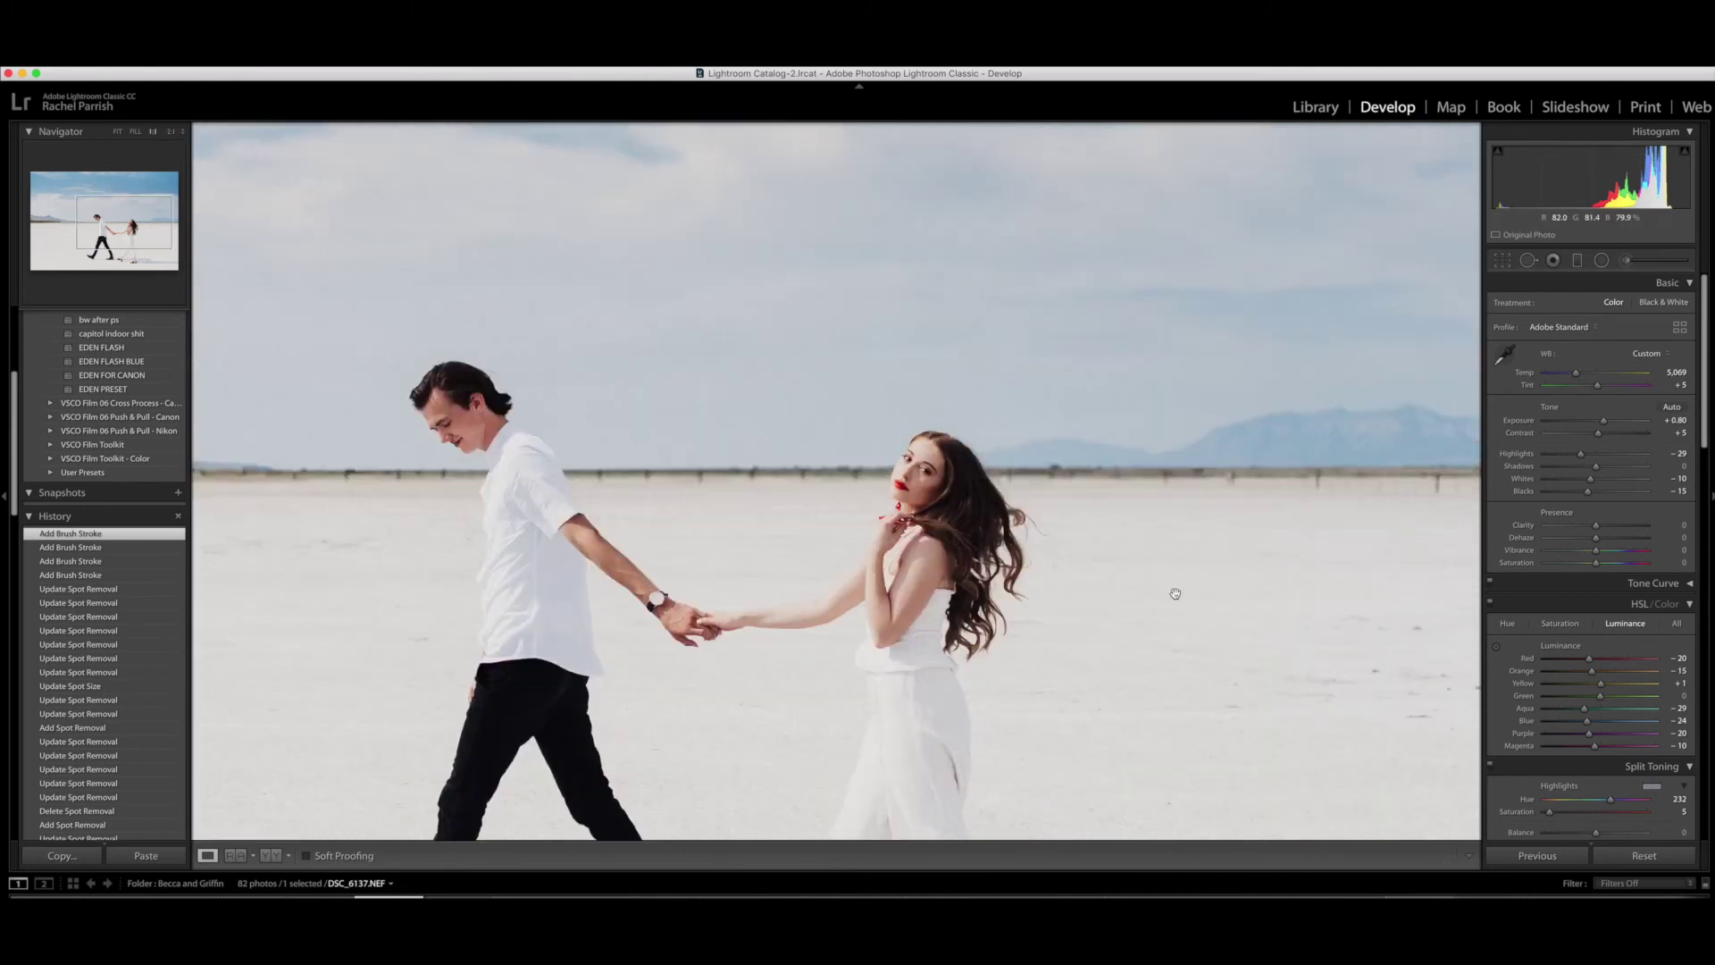
{"action": "key", "text": "backslash"}
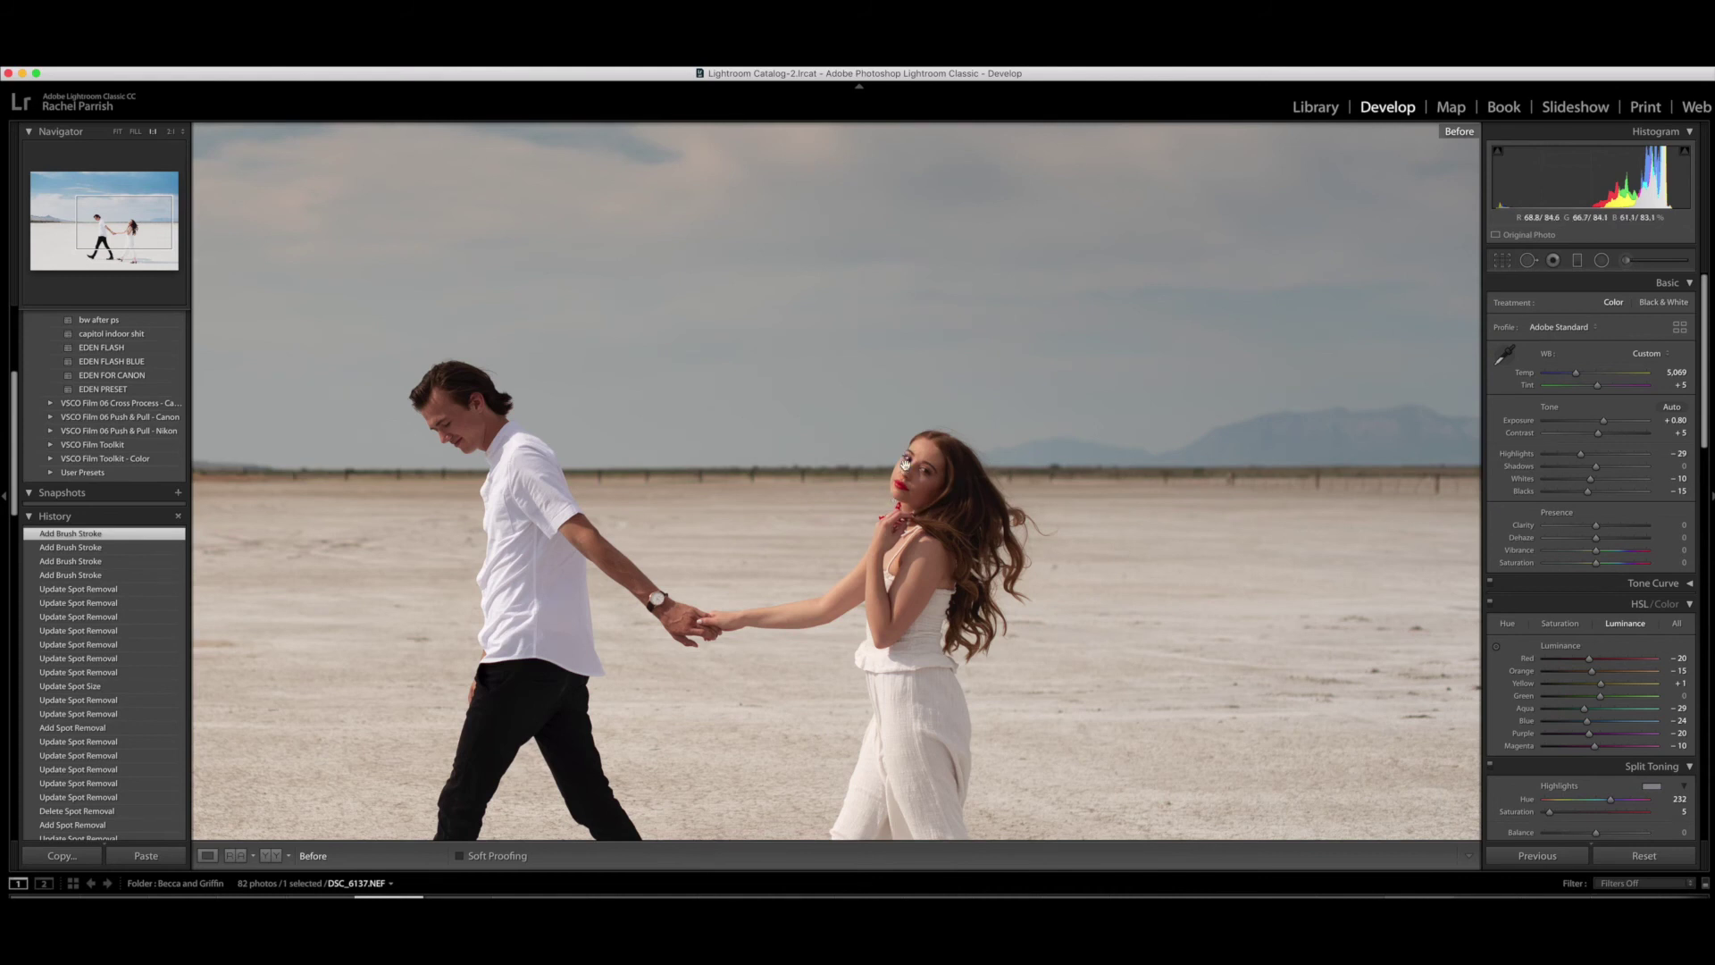
{"action": "key", "text": "backslash"}
{"action": "left_click", "coordinate": [1012, 542]}
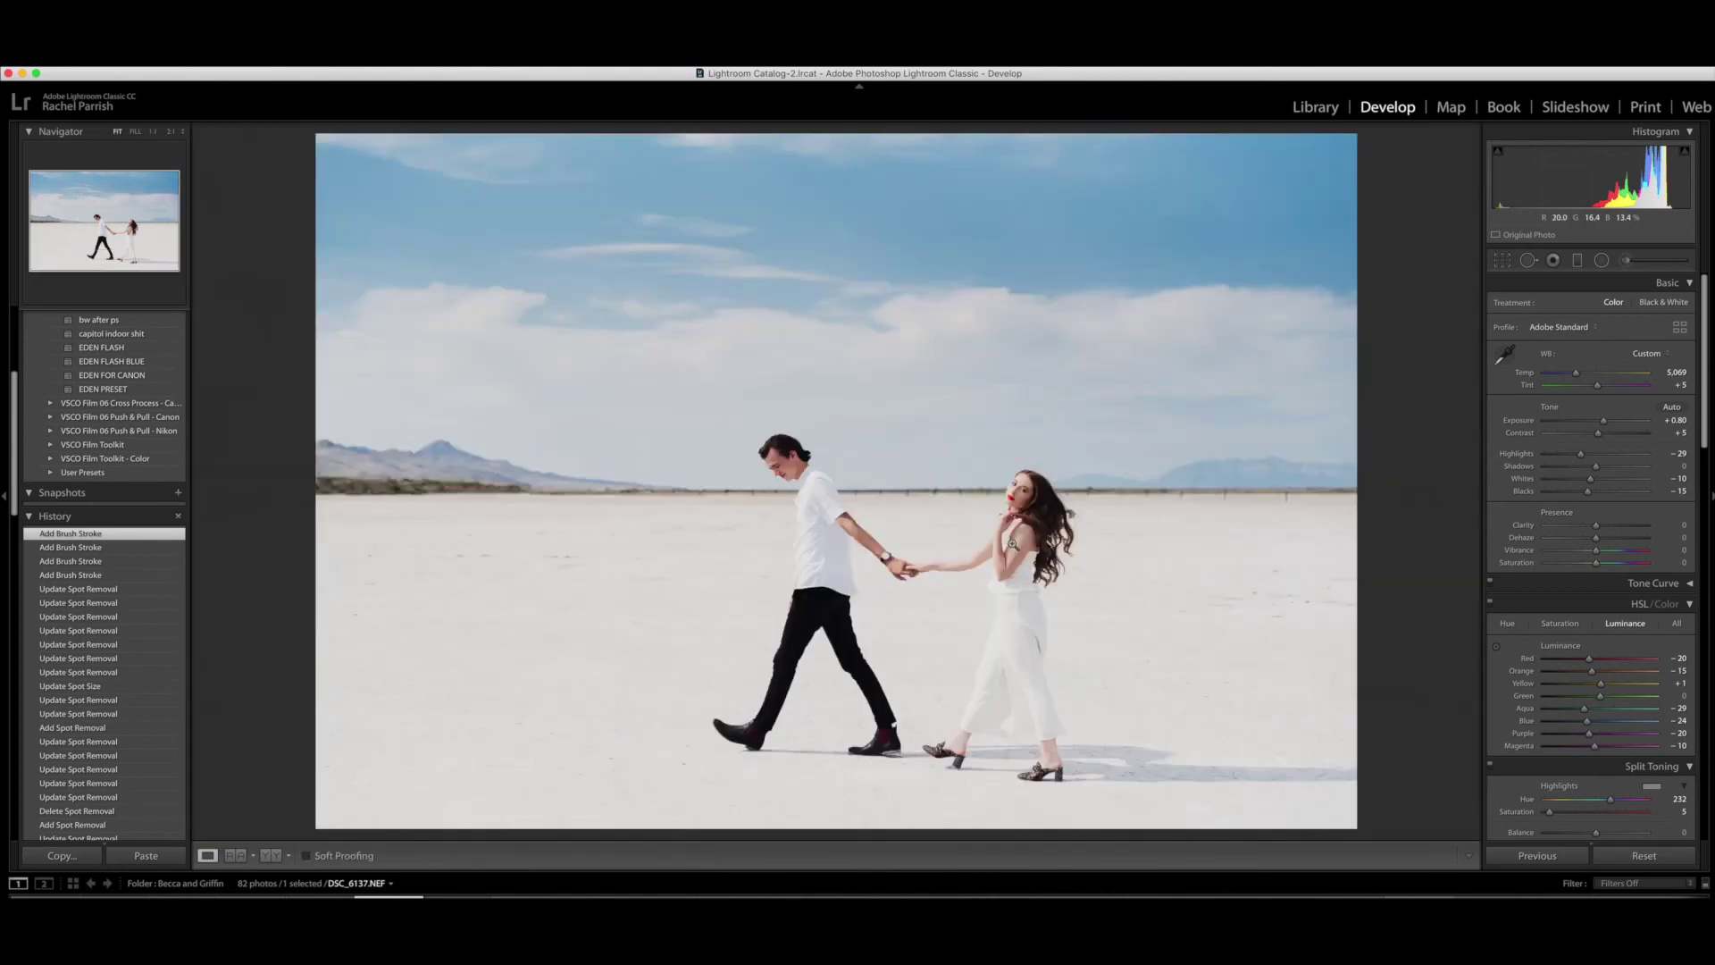
{"action": "left_click", "coordinate": [1006, 458]}
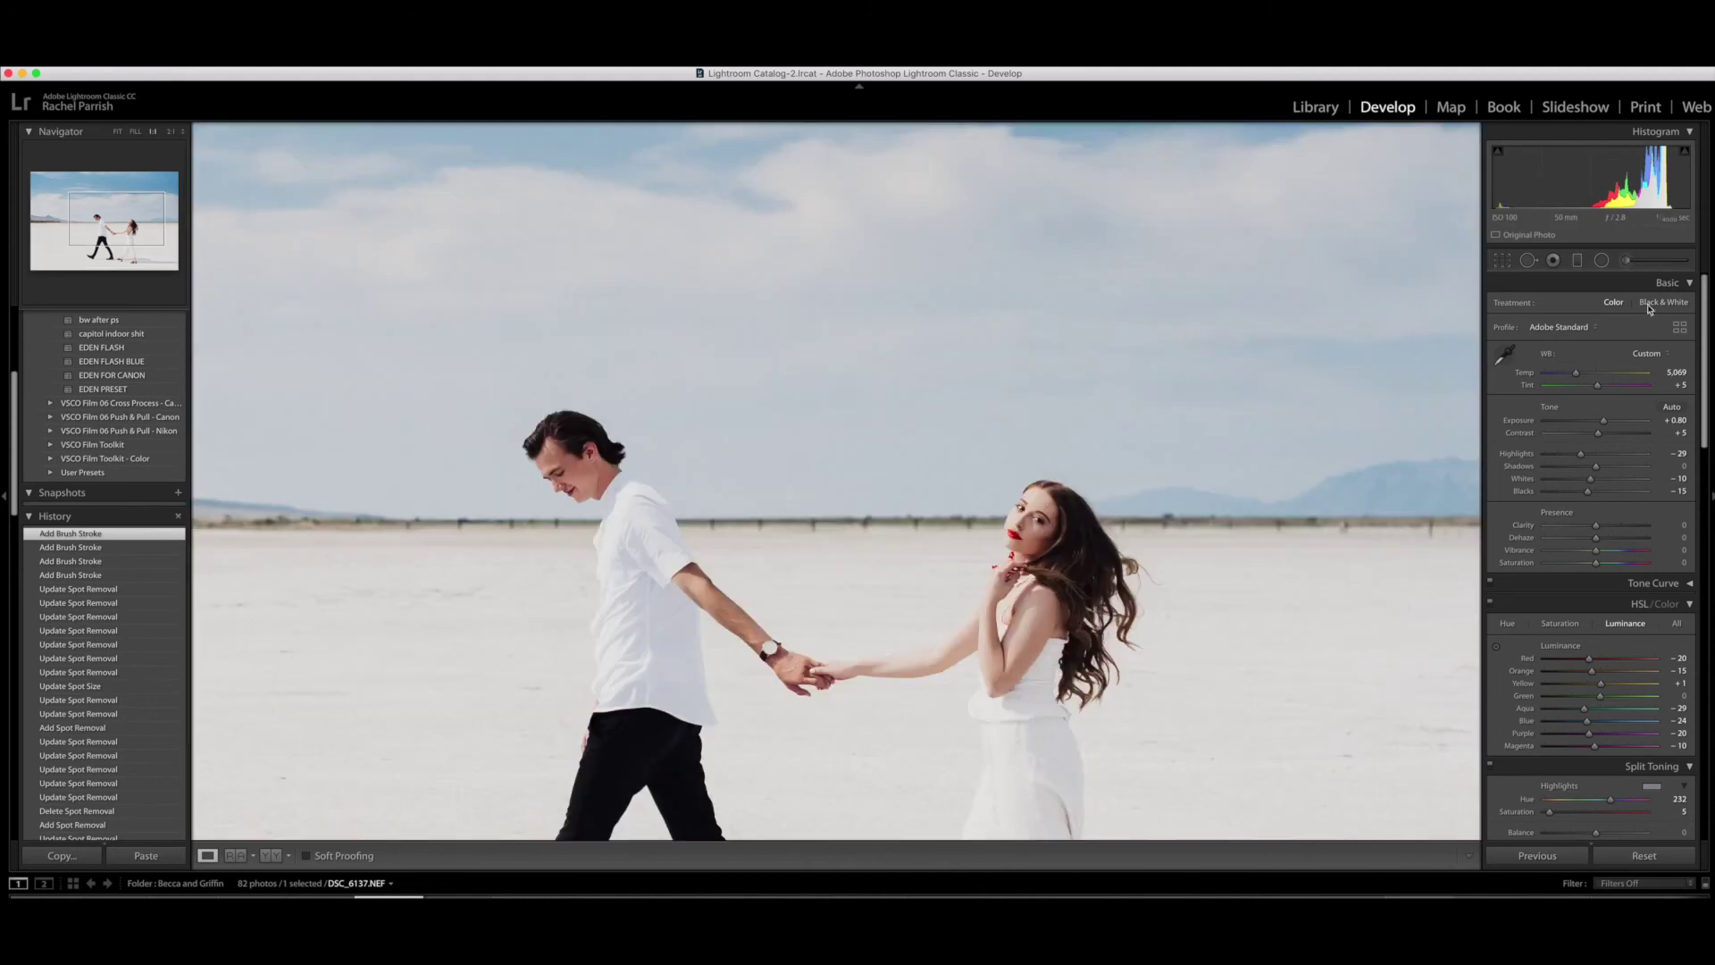
Brush a new skin adjustment beneath the woman's eye, enlarge the brush to size 4, and set the adjustment's contrast to -10
{"action": "key", "text": "k"}
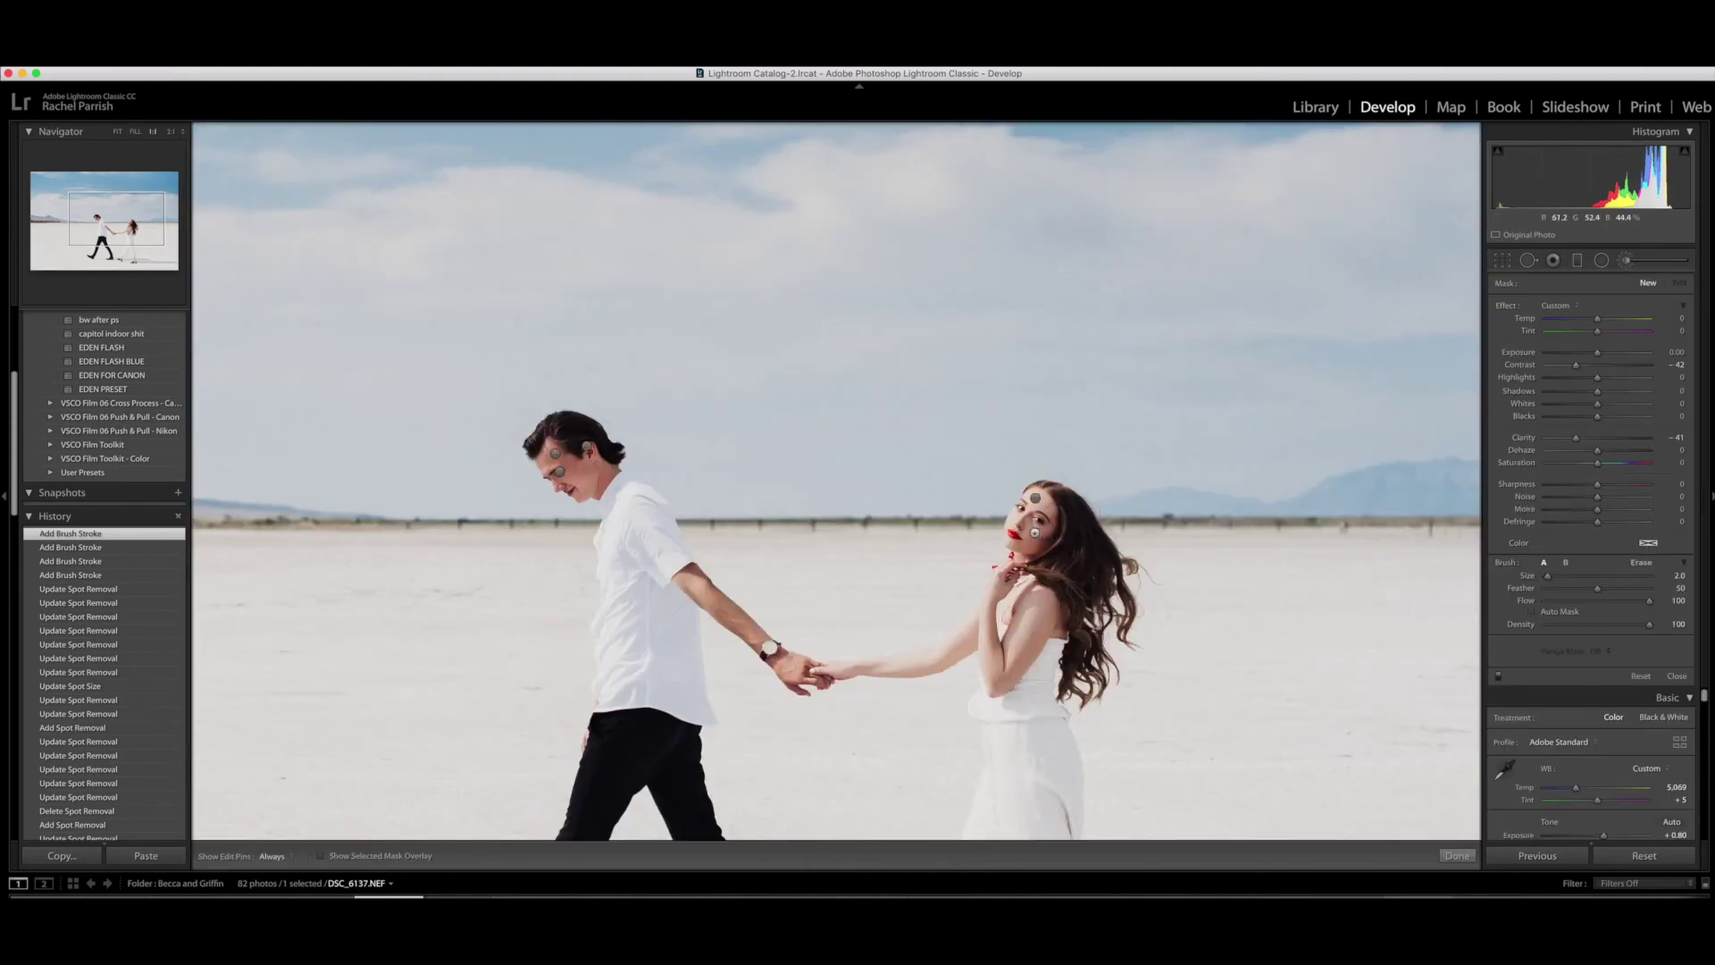
{"action": "left_click", "coordinate": [1456, 854]}
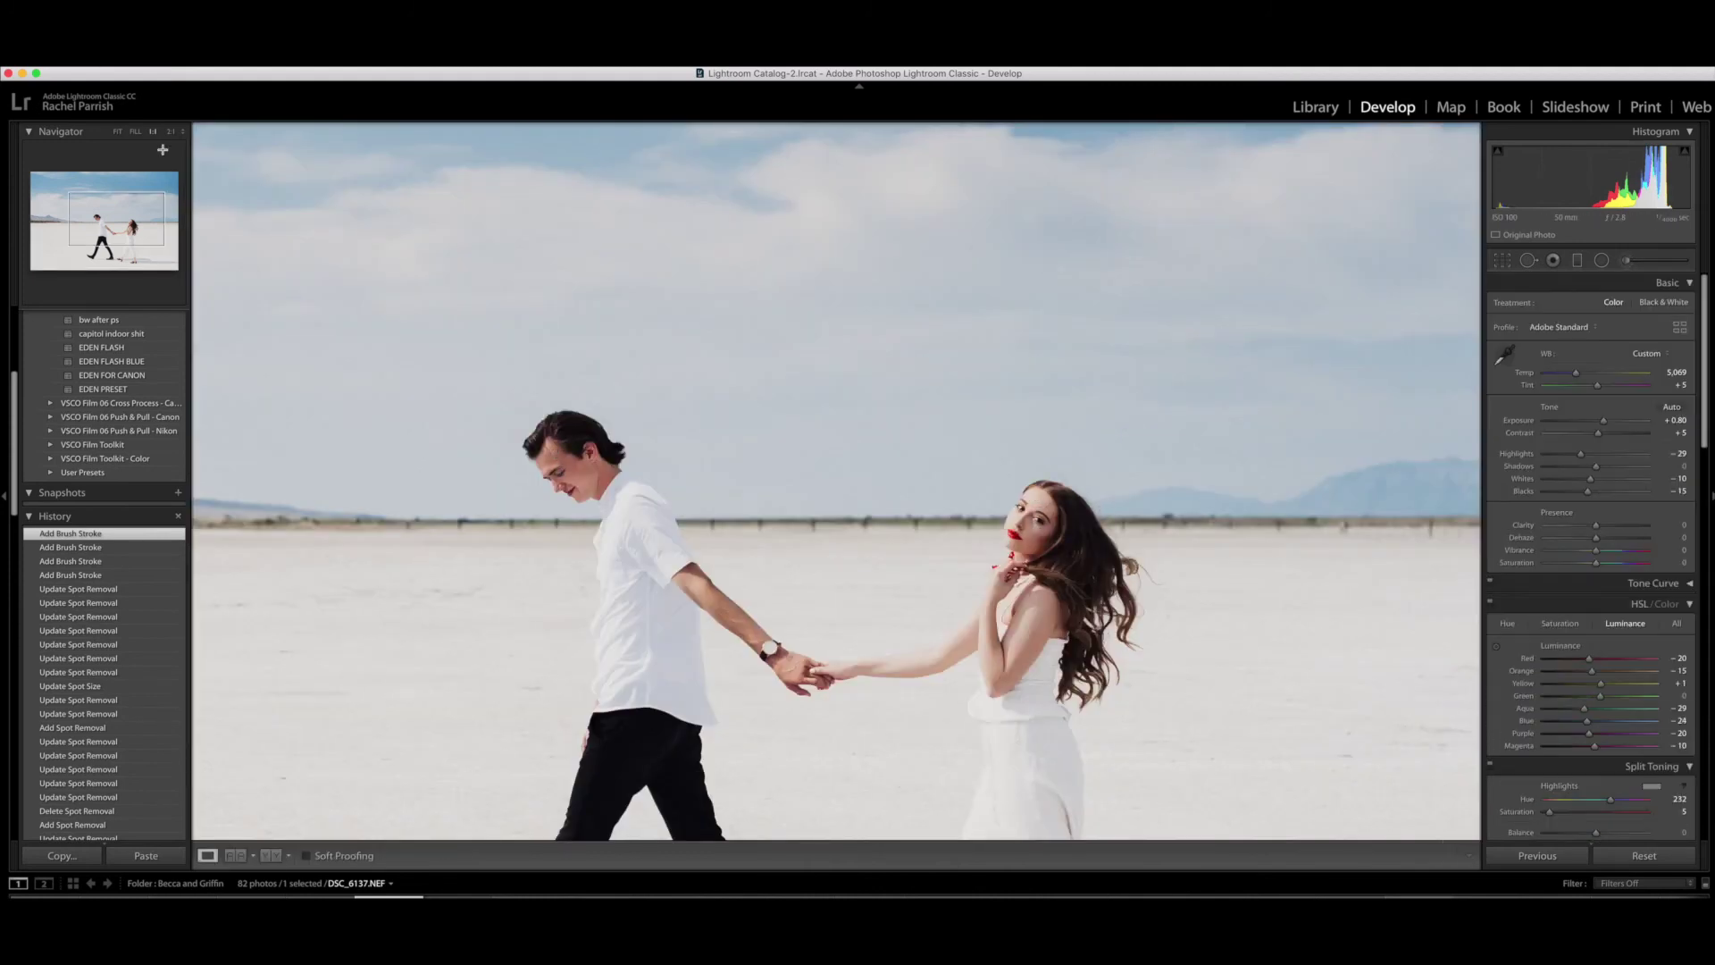
{"action": "left_click", "coordinate": [170, 131]}
{"action": "left_click_drag", "start_coordinate": [947, 299], "coordinate": [727, 329]}
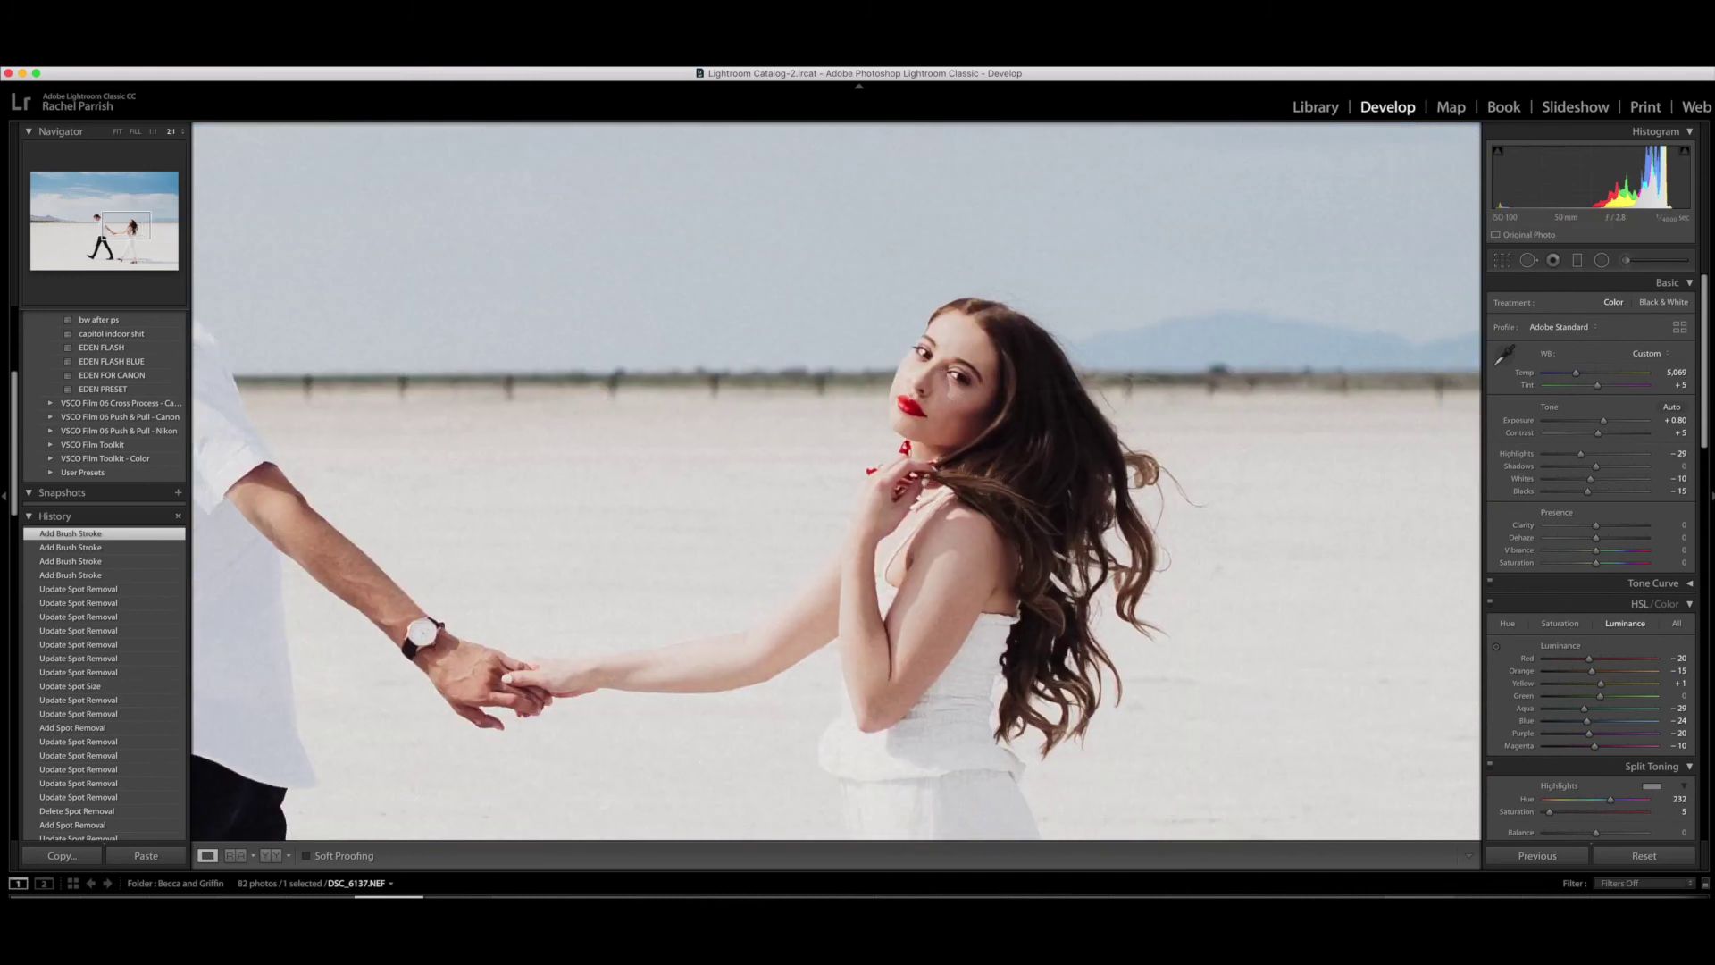
{"action": "left_click", "coordinate": [1625, 260]}
{"action": "key", "text": "h"}
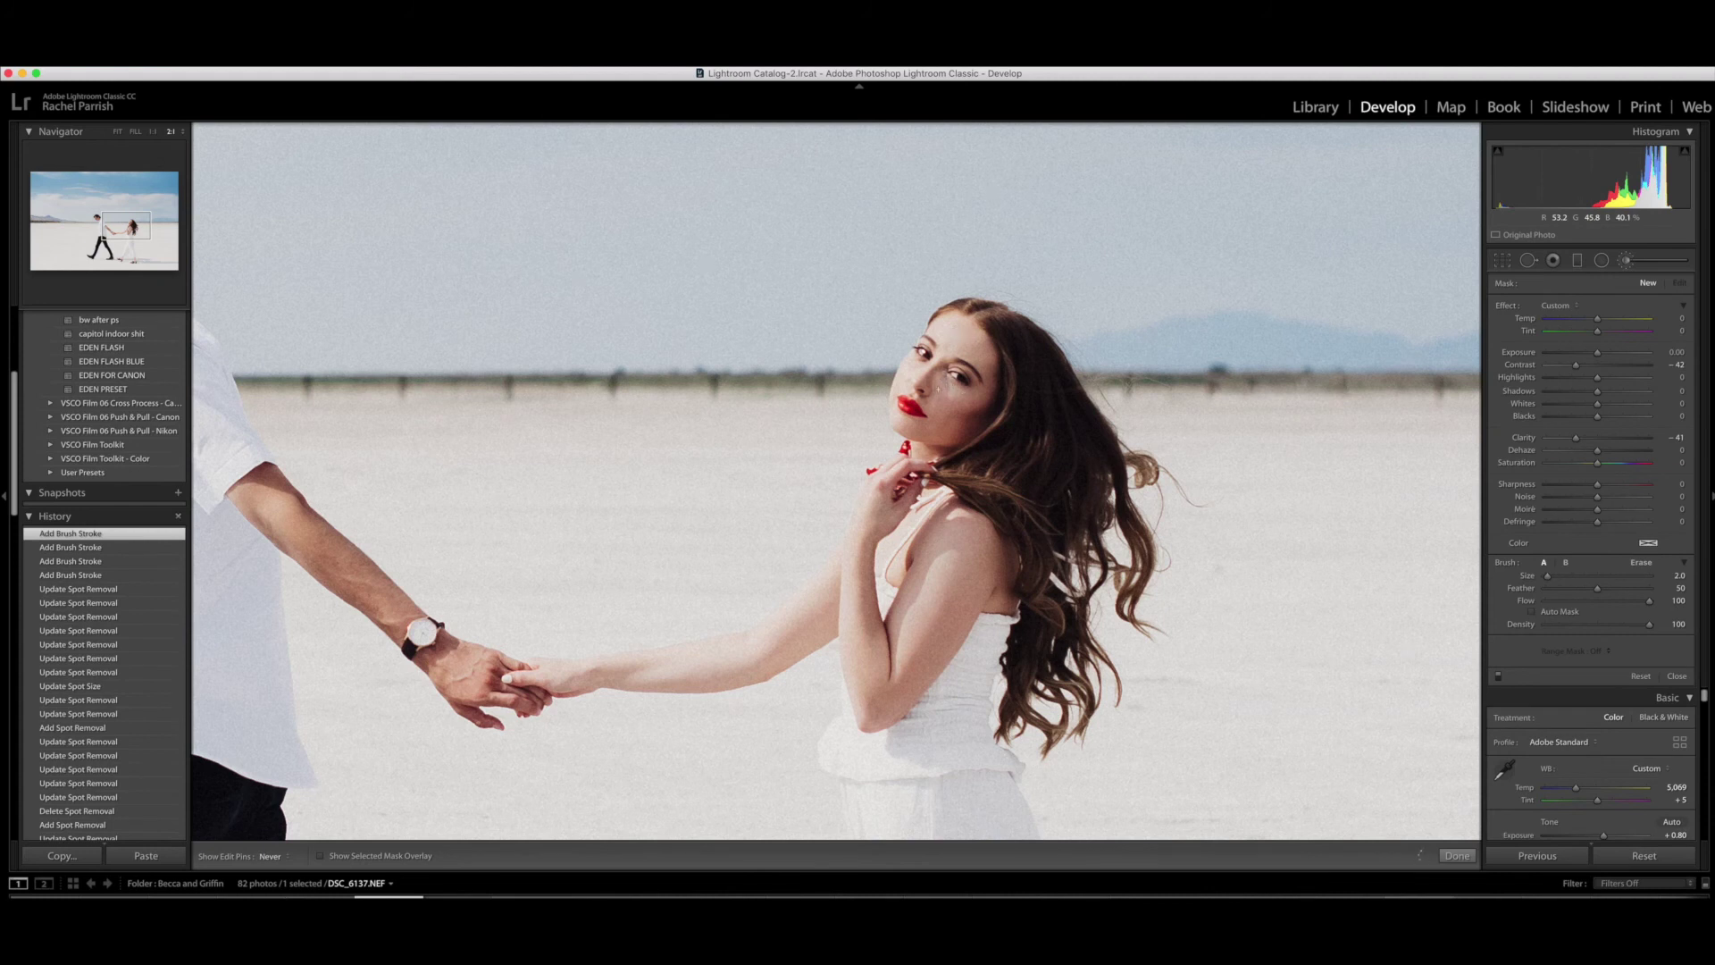
{"action": "left_click", "coordinate": [937, 391]}
{"action": "key", "text": "bracketright"}
{"action": "key", "text": "h"}
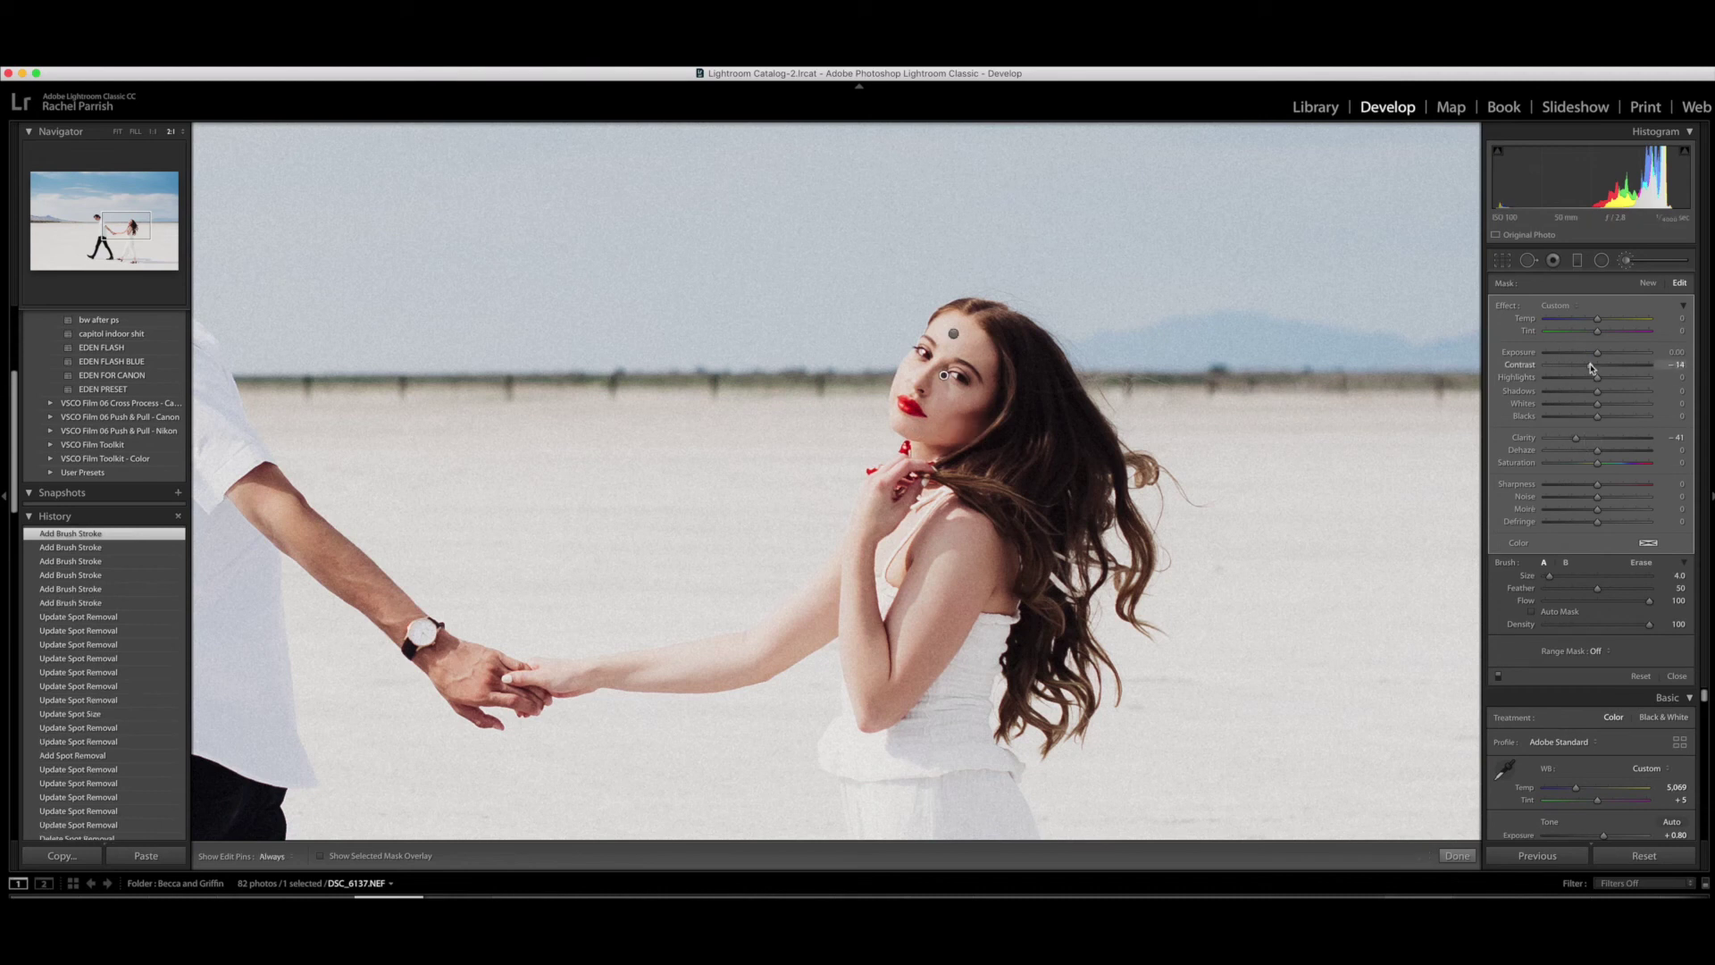
{"action": "left_click_drag", "start_coordinate": [1592, 368], "coordinate": [1596, 367]}
Heal small blemishes beneath the woman's eye and on her cheek beside the mouth, using spot sizes 8 and 13
{"action": "key", "text": "q"}
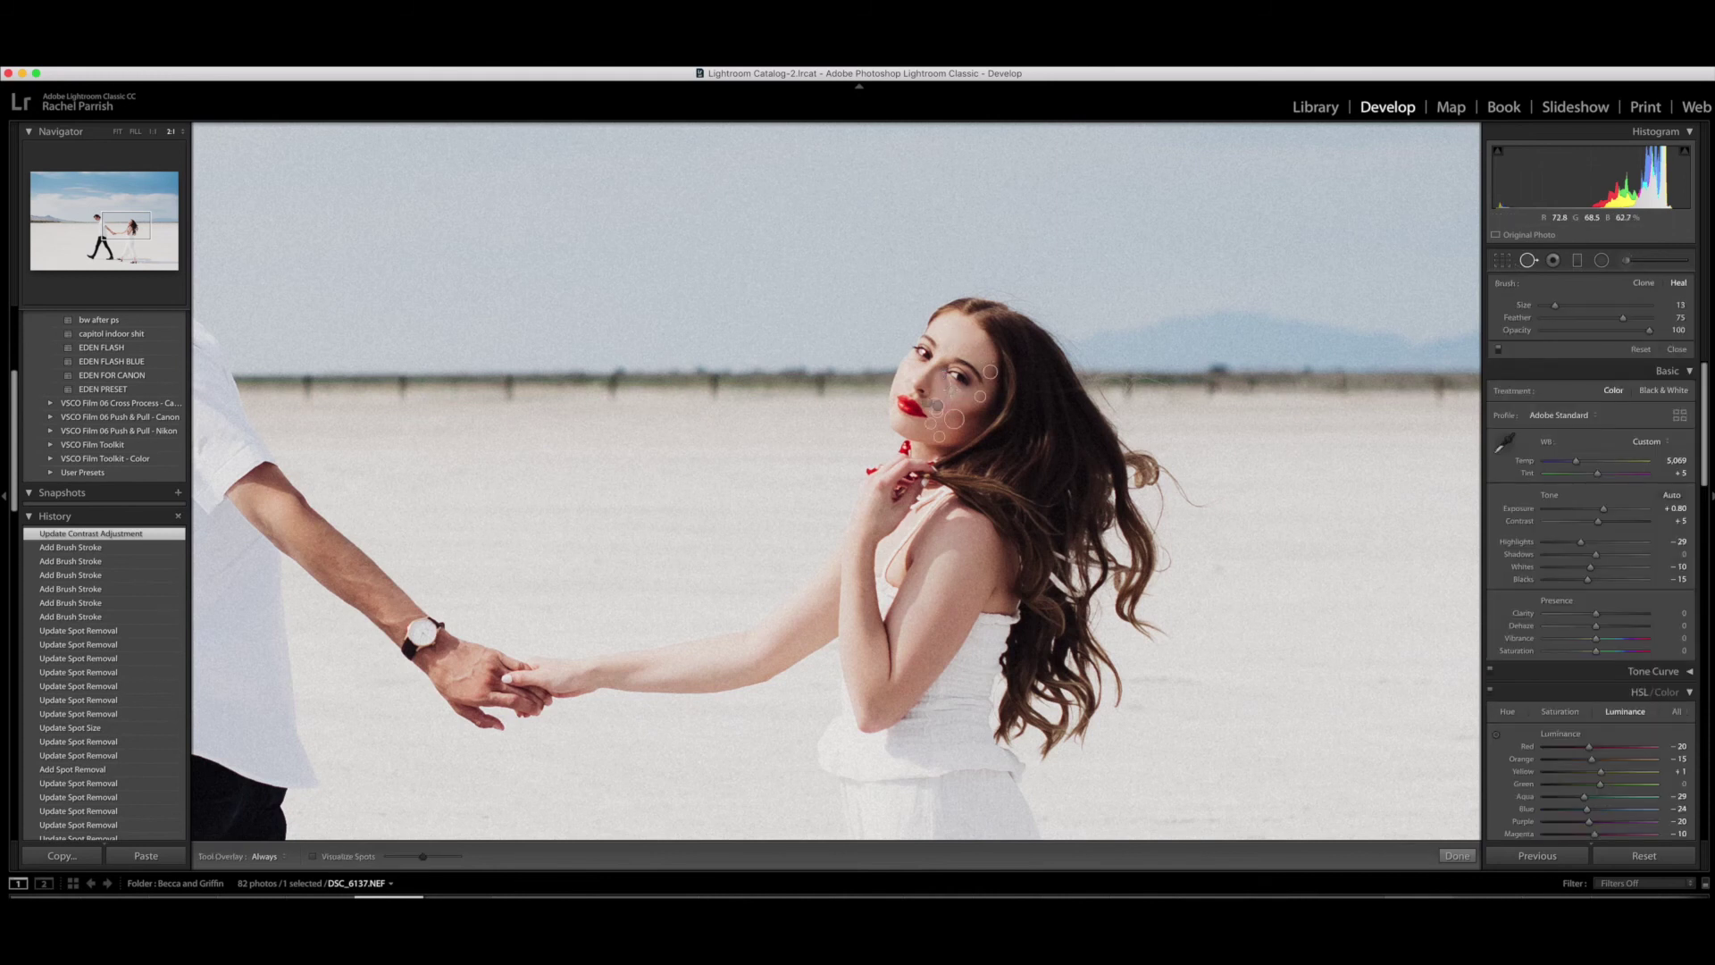
{"action": "left_click", "coordinate": [945, 384]}
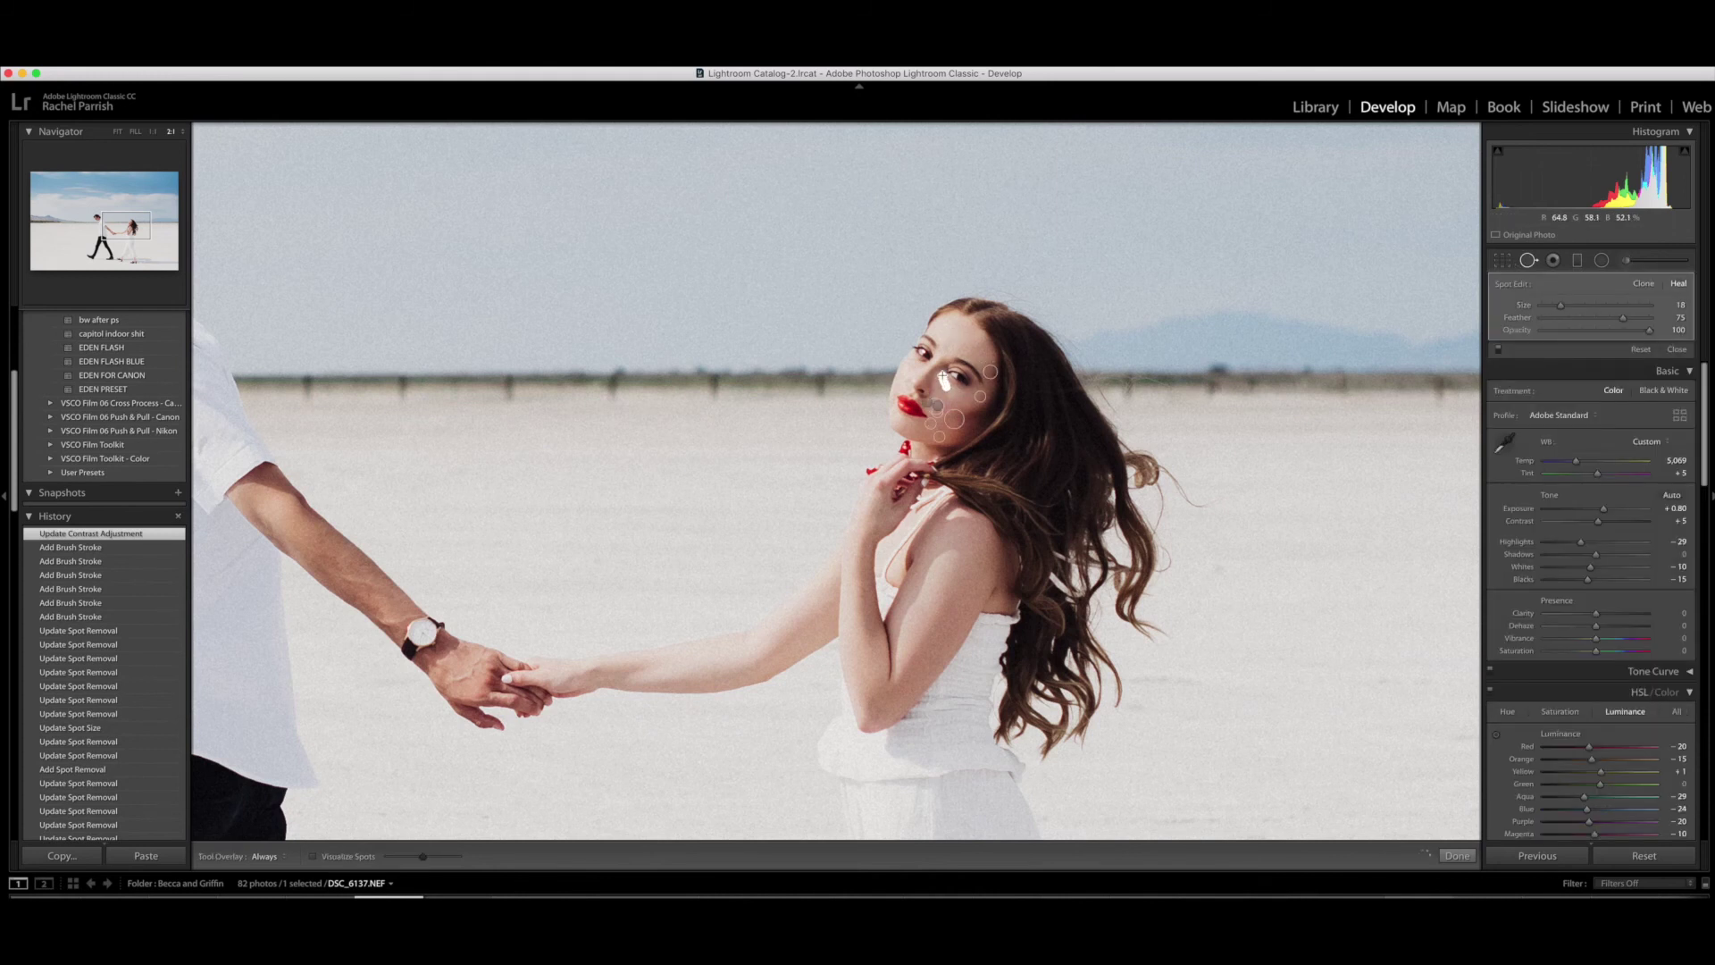
{"action": "left_click", "coordinate": [936, 384]}
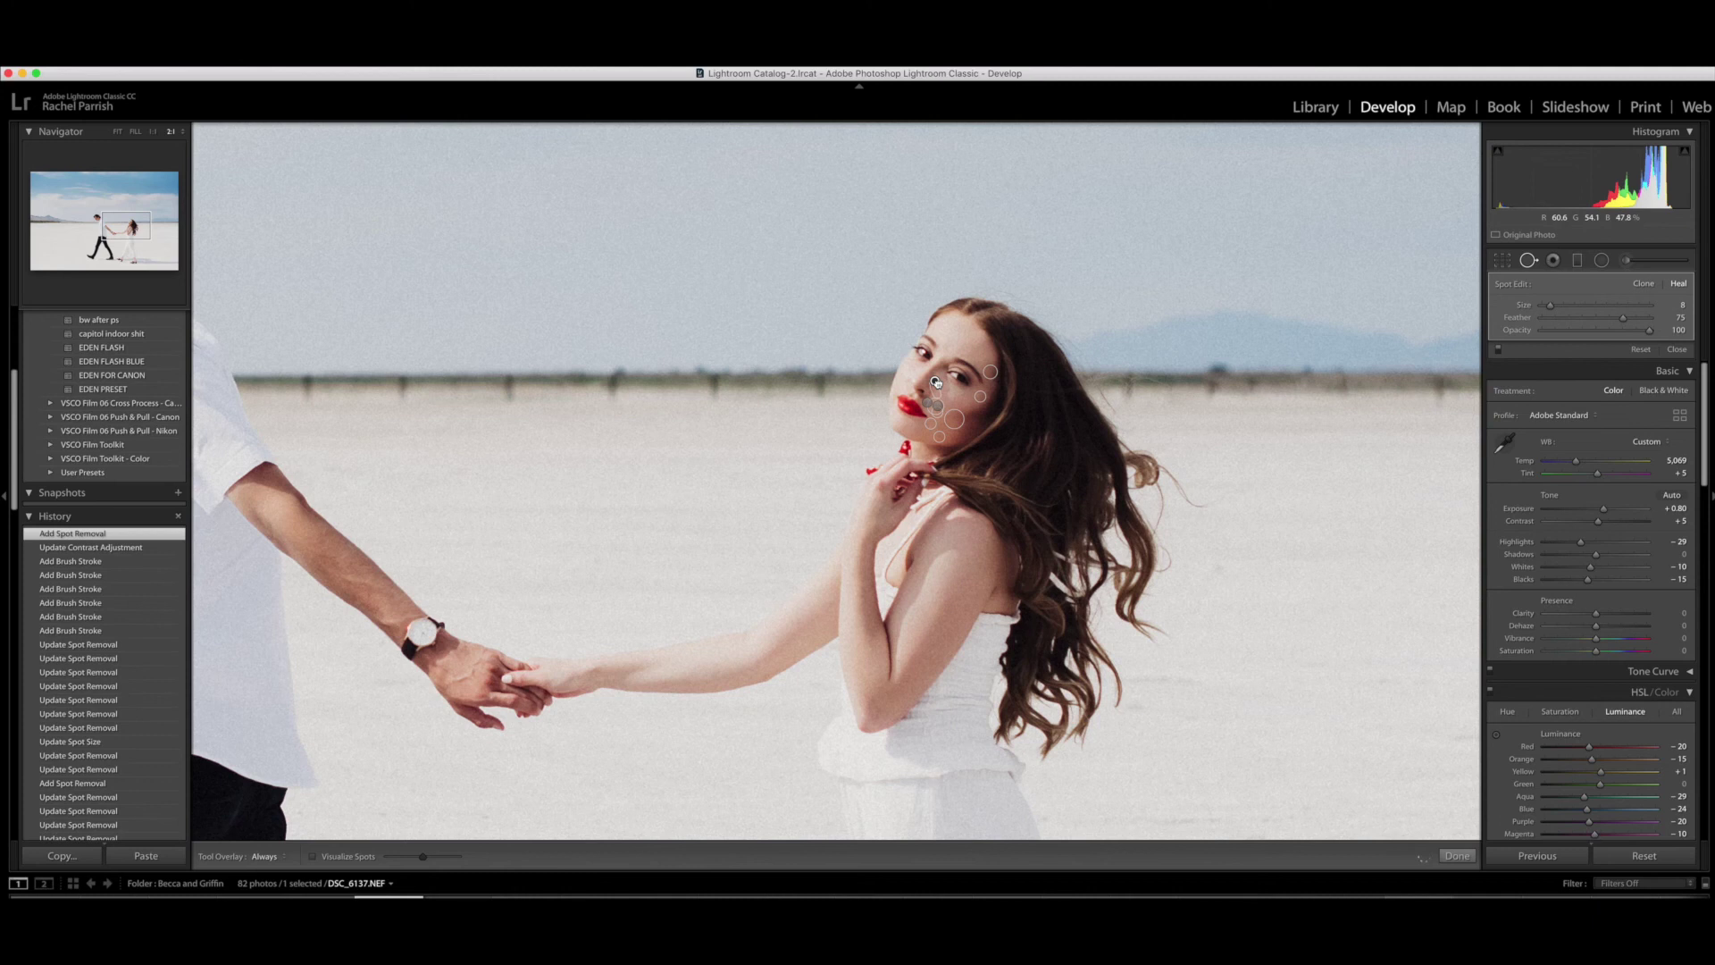
{"action": "left_click_drag", "start_coordinate": [936, 384], "coordinate": [948, 393]}
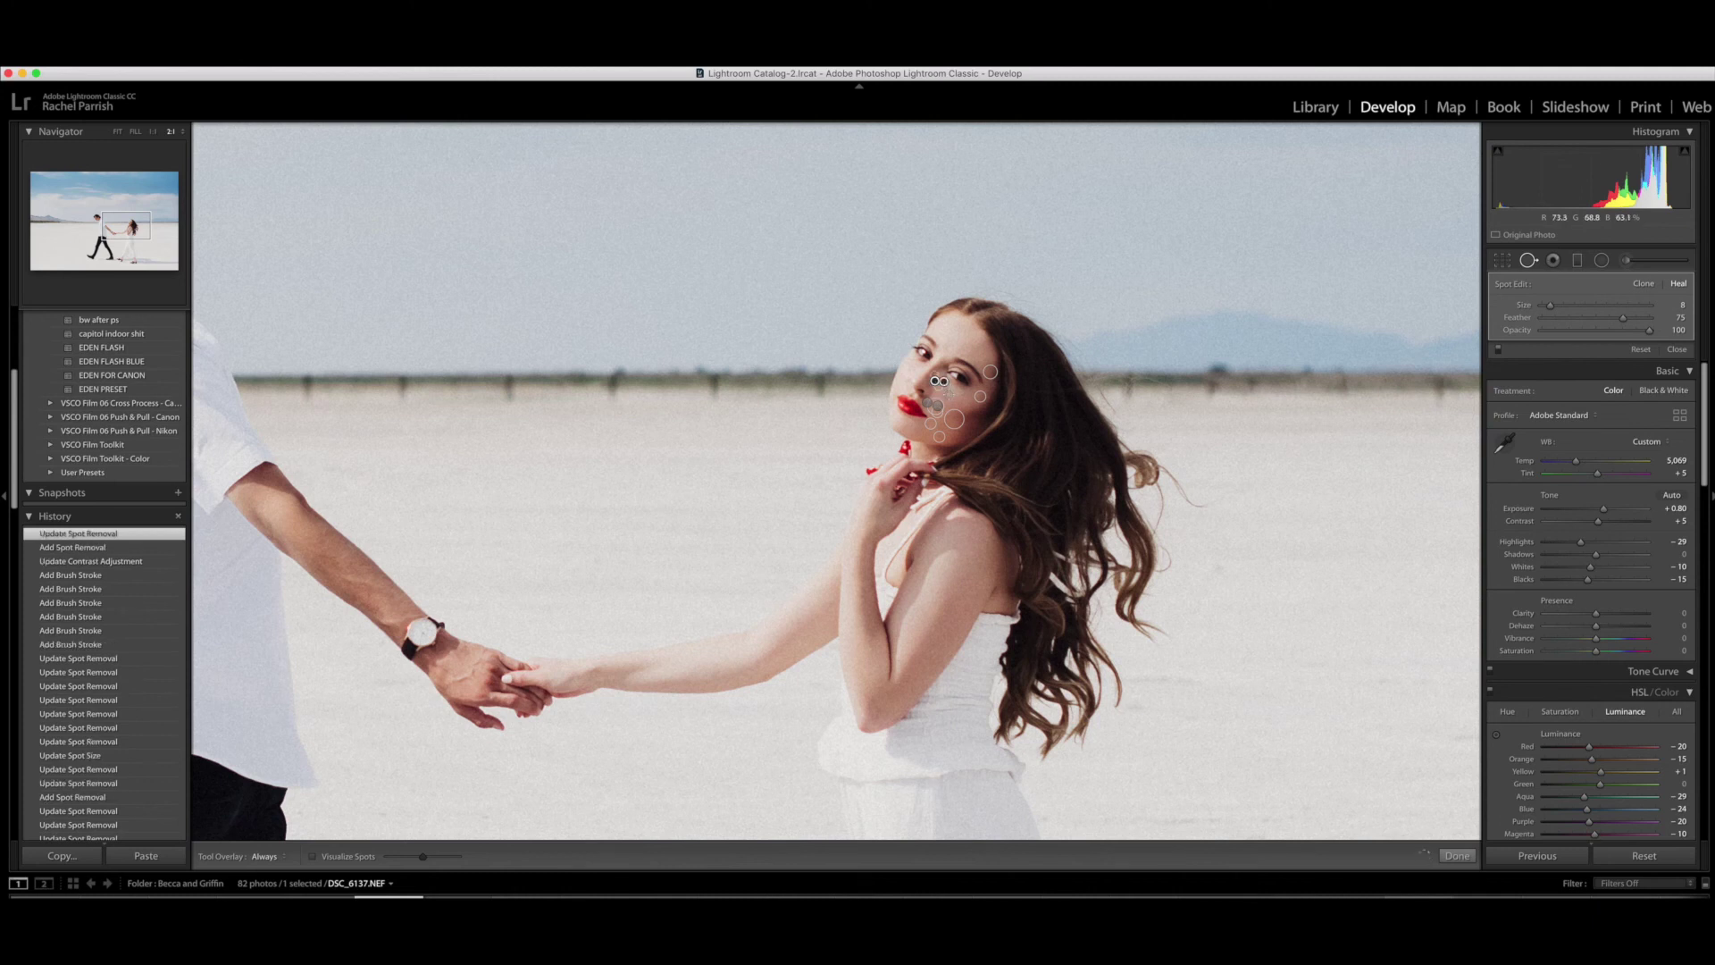
{"action": "left_click", "coordinate": [947, 393]}
{"action": "left_click", "coordinate": [934, 404]}
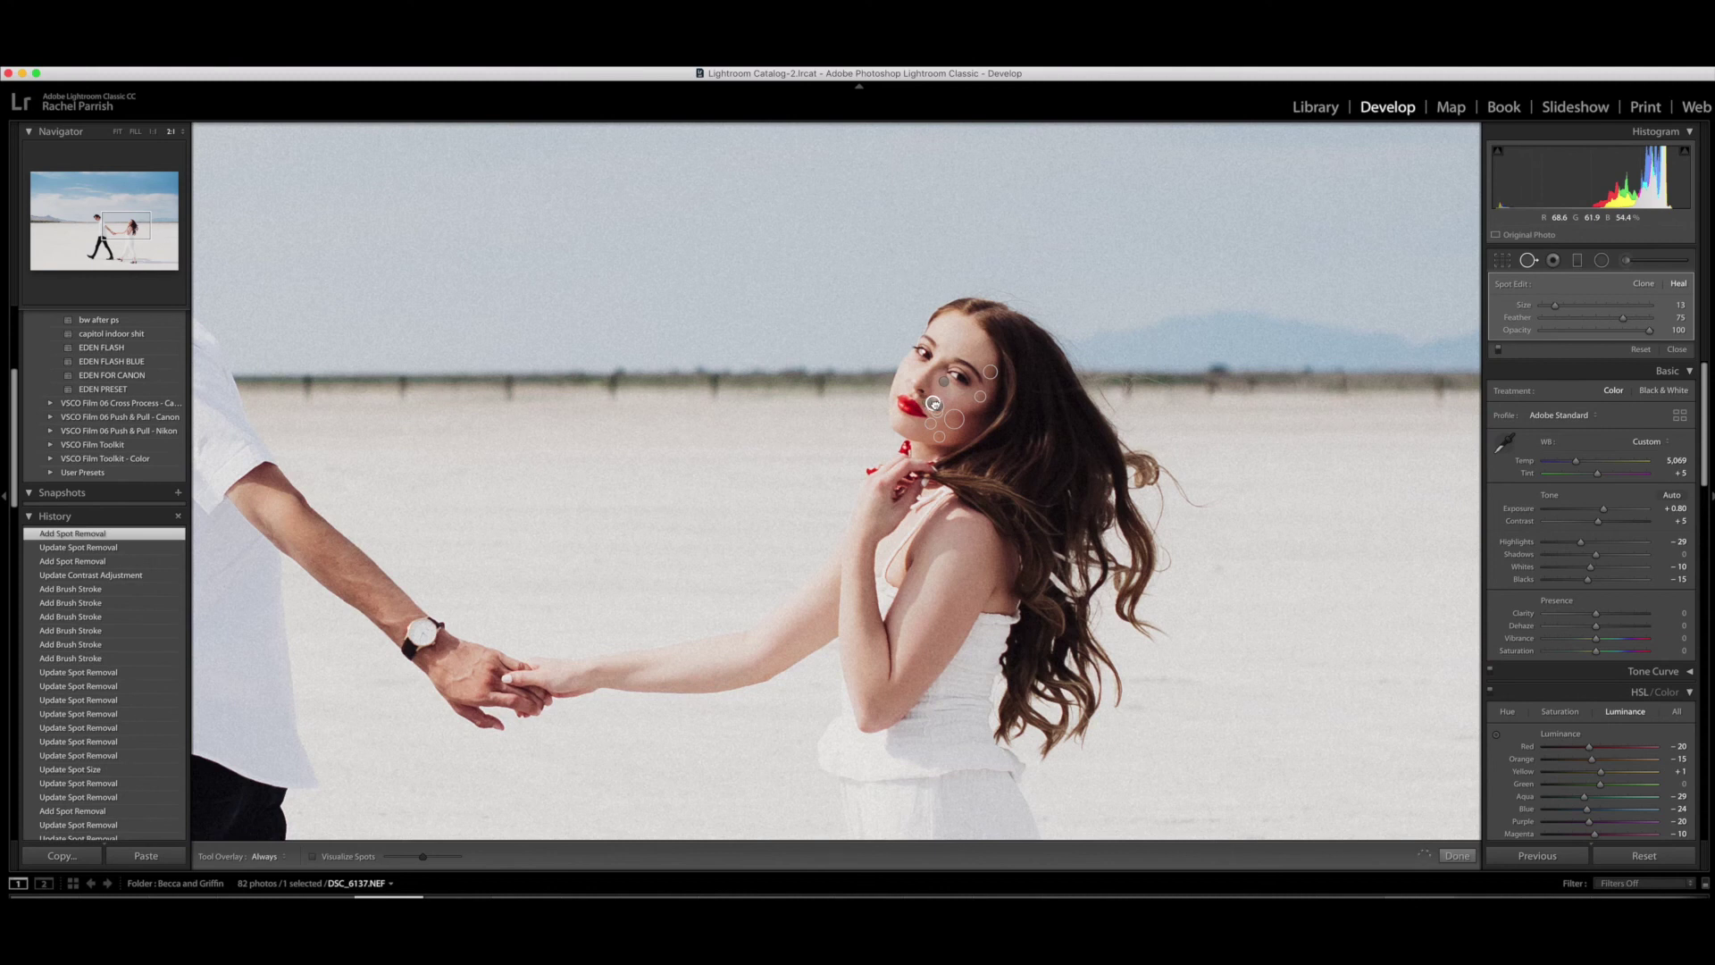
{"action": "left_click", "coordinate": [1457, 856]}
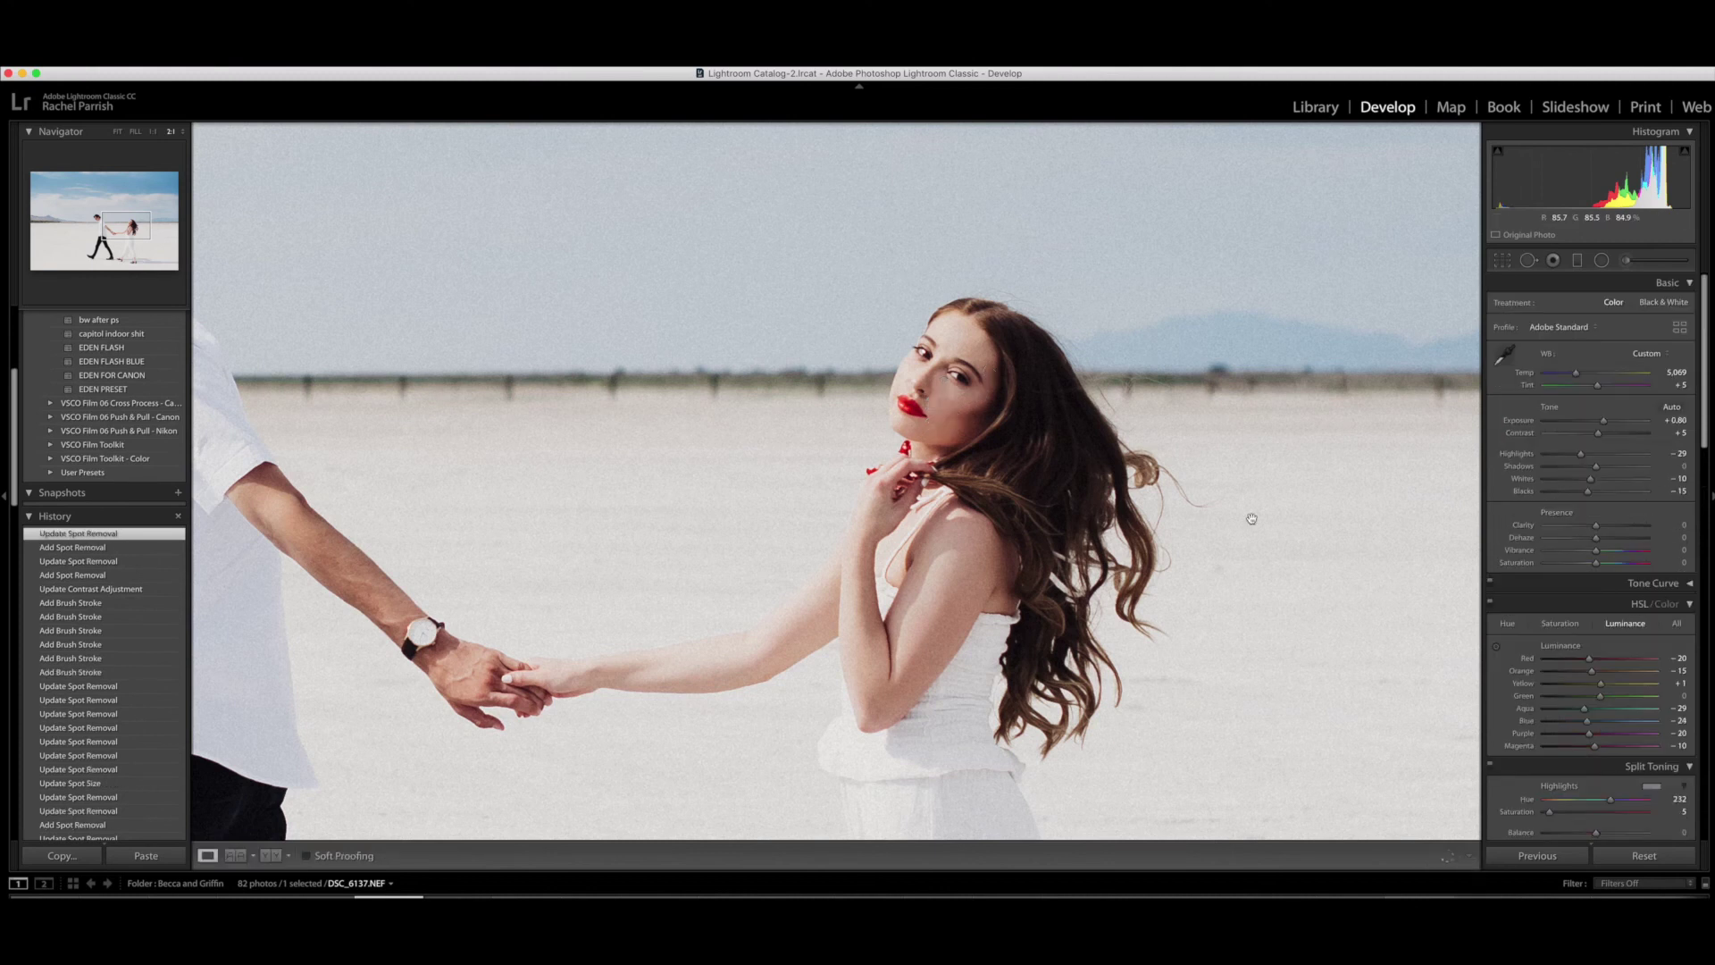
Compare the whole edited photo with its original version
{"action": "left_click", "coordinate": [1254, 422]}
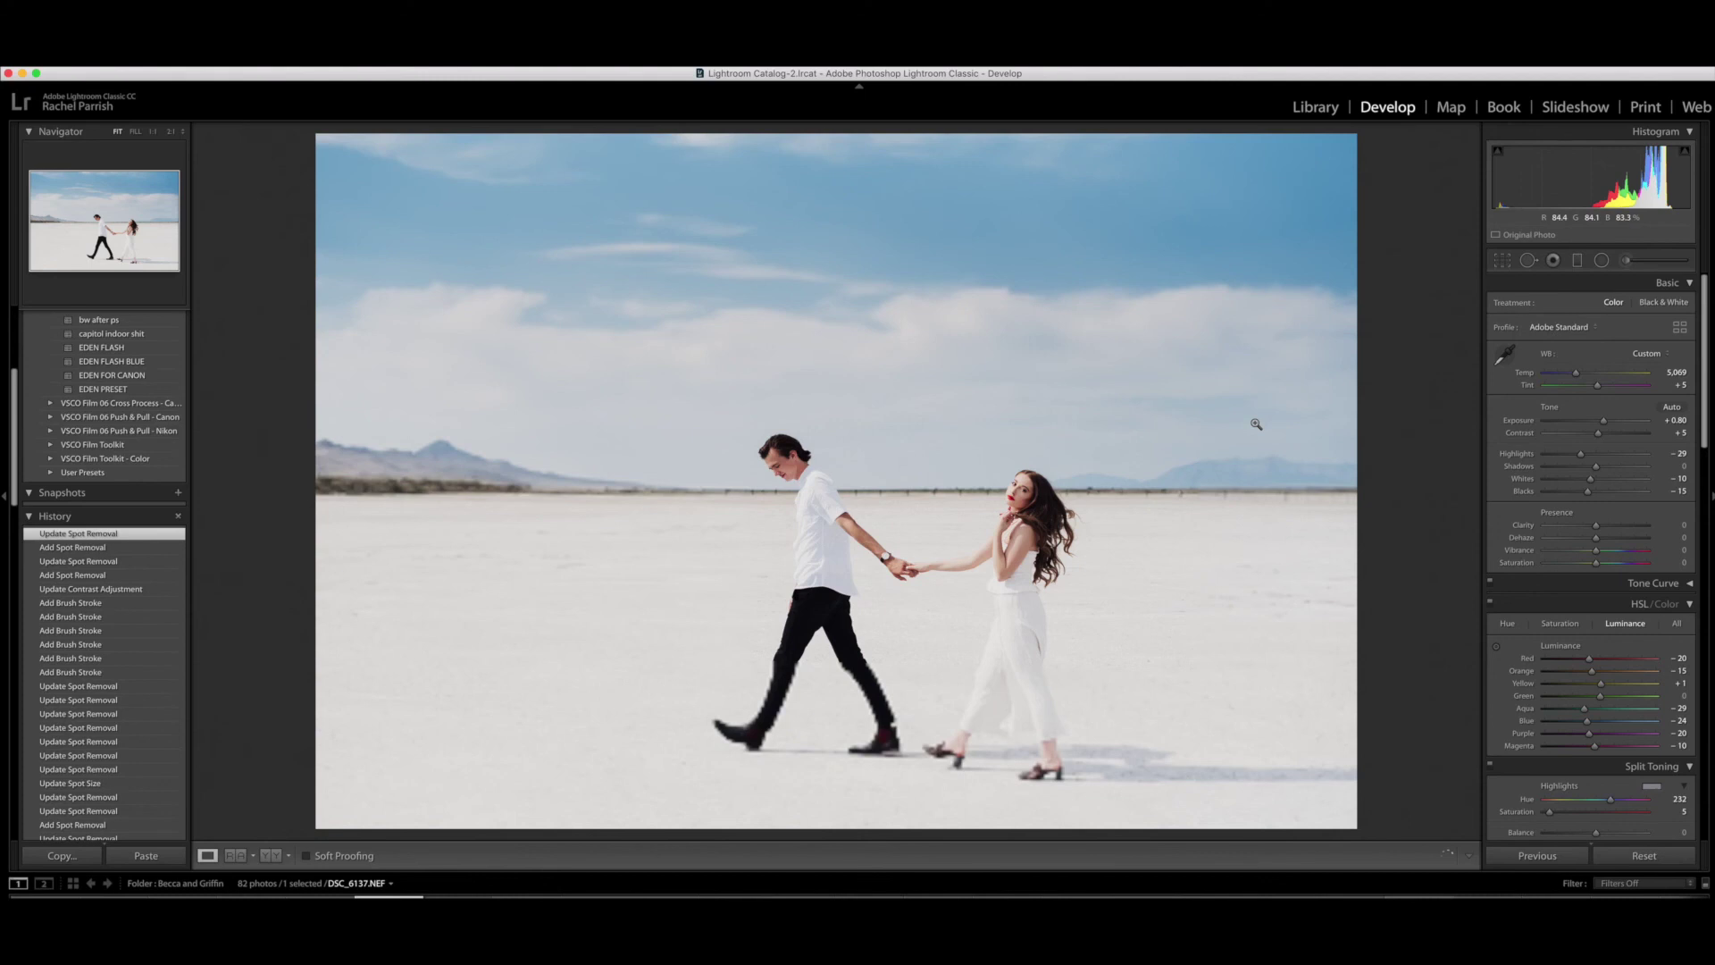
{"action": "key", "text": "backslash"}
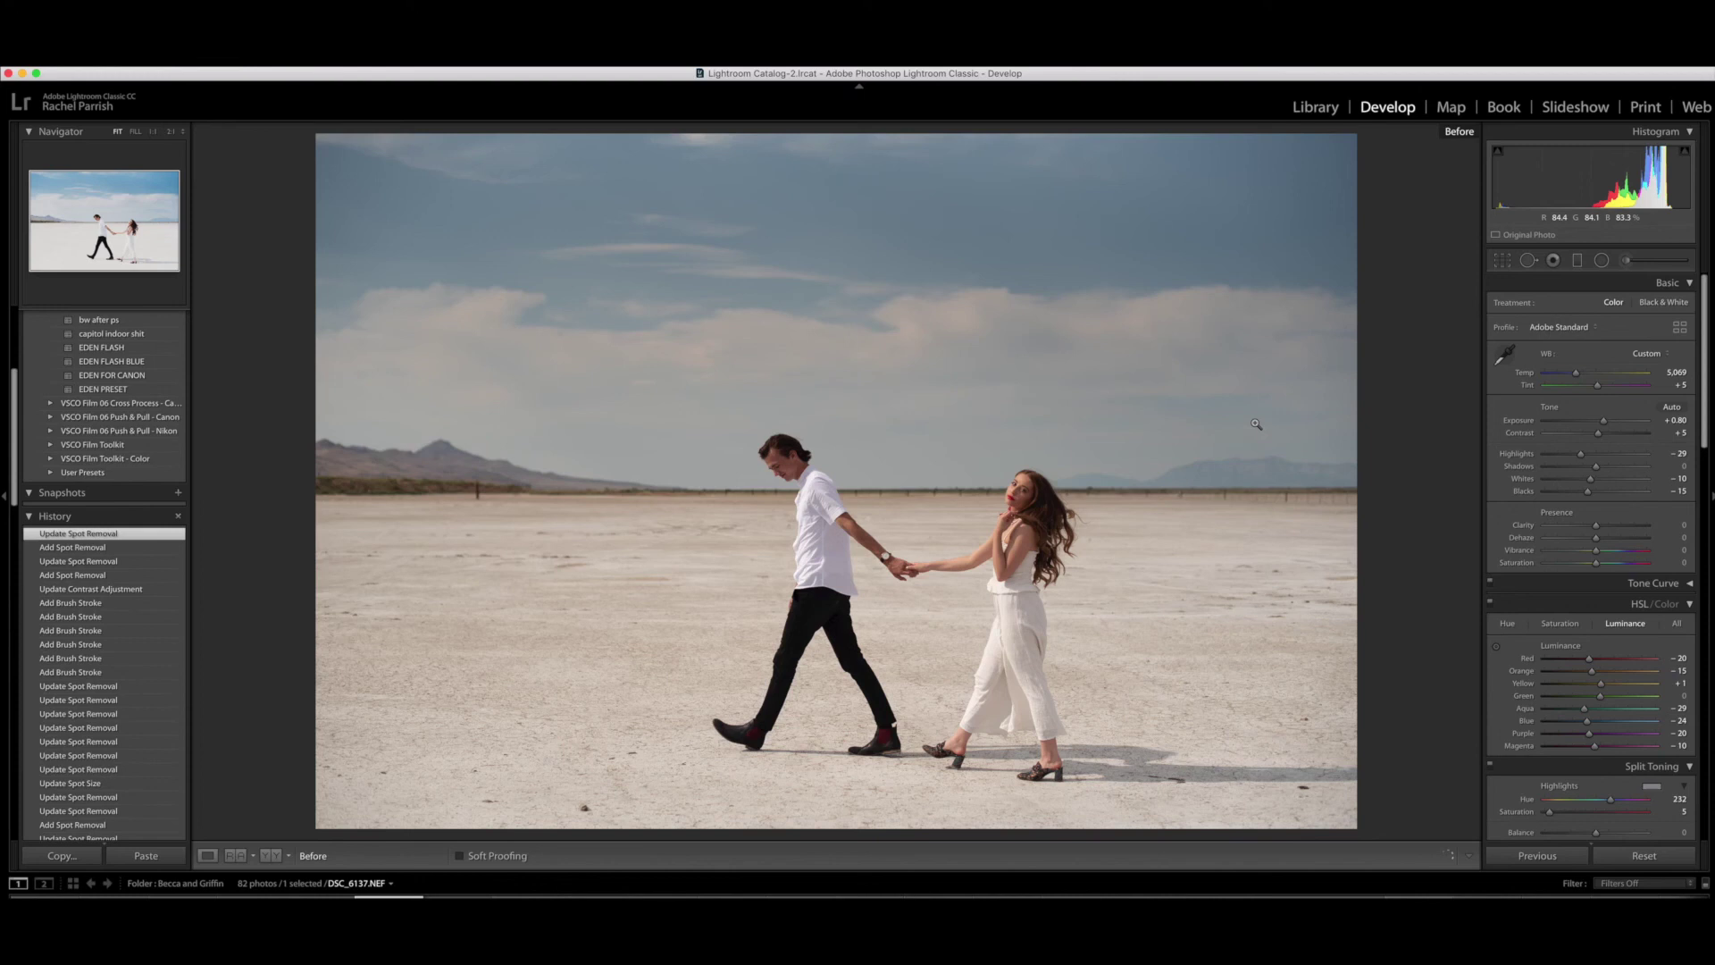
{"action": "key", "text": "backslash"}
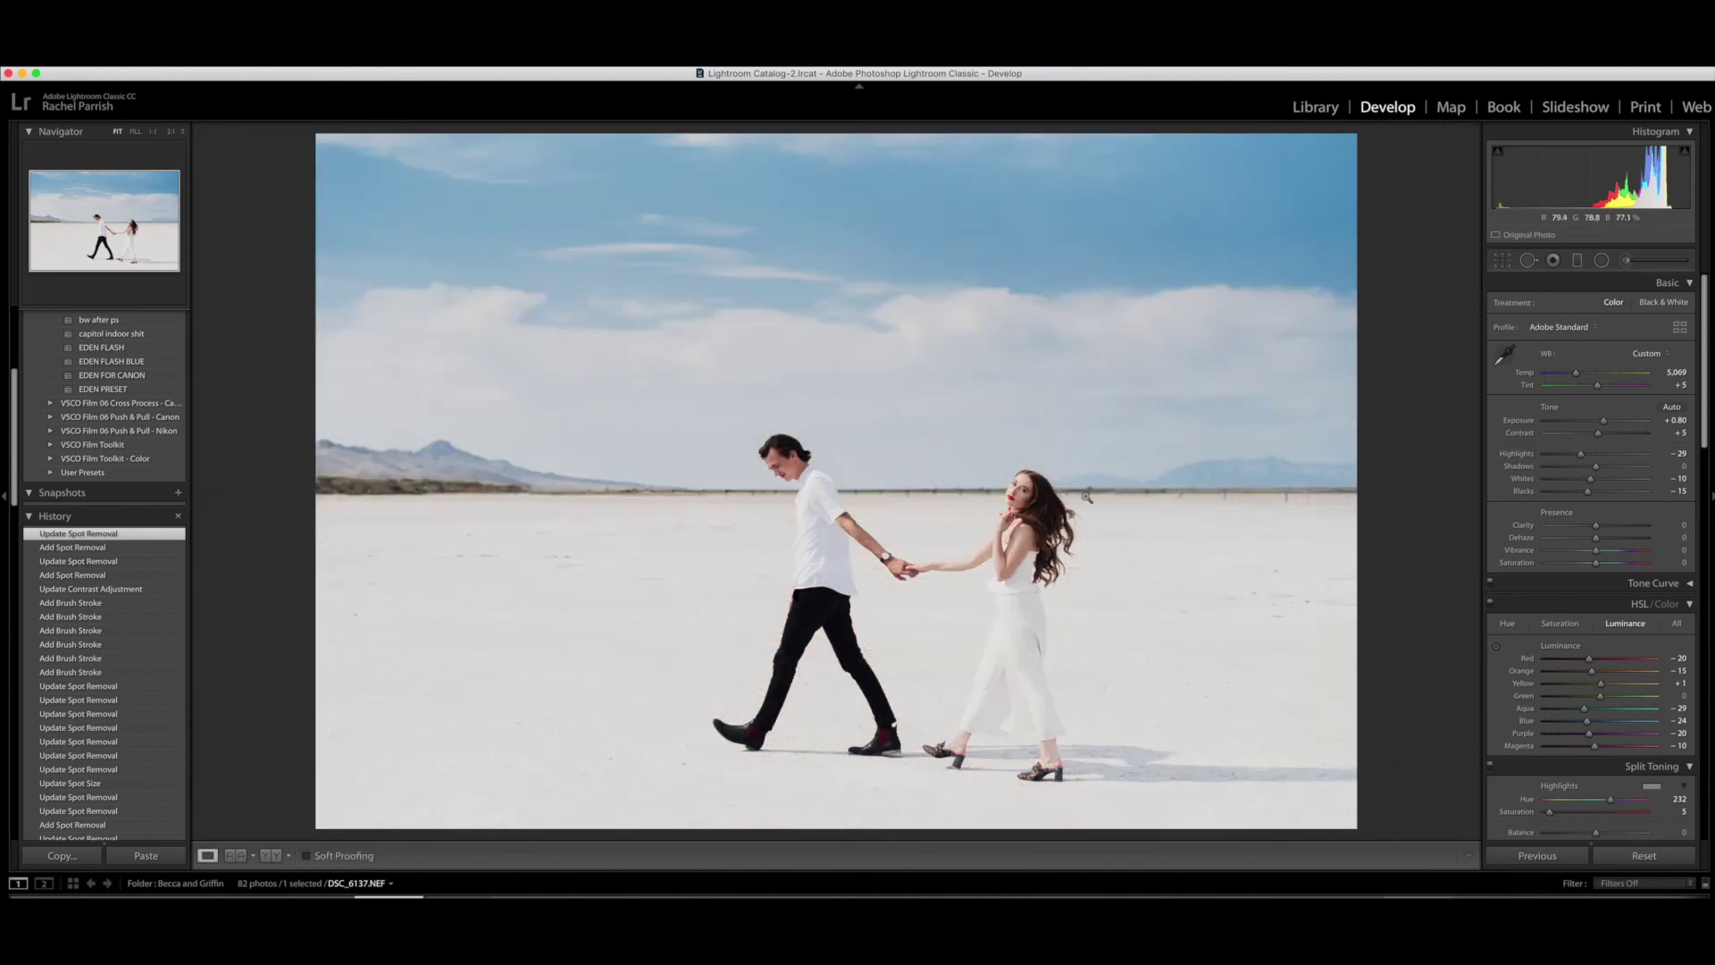
Set the contrast of the woman's forehead brush adjustment to -17
{"action": "left_click", "coordinate": [1024, 489]}
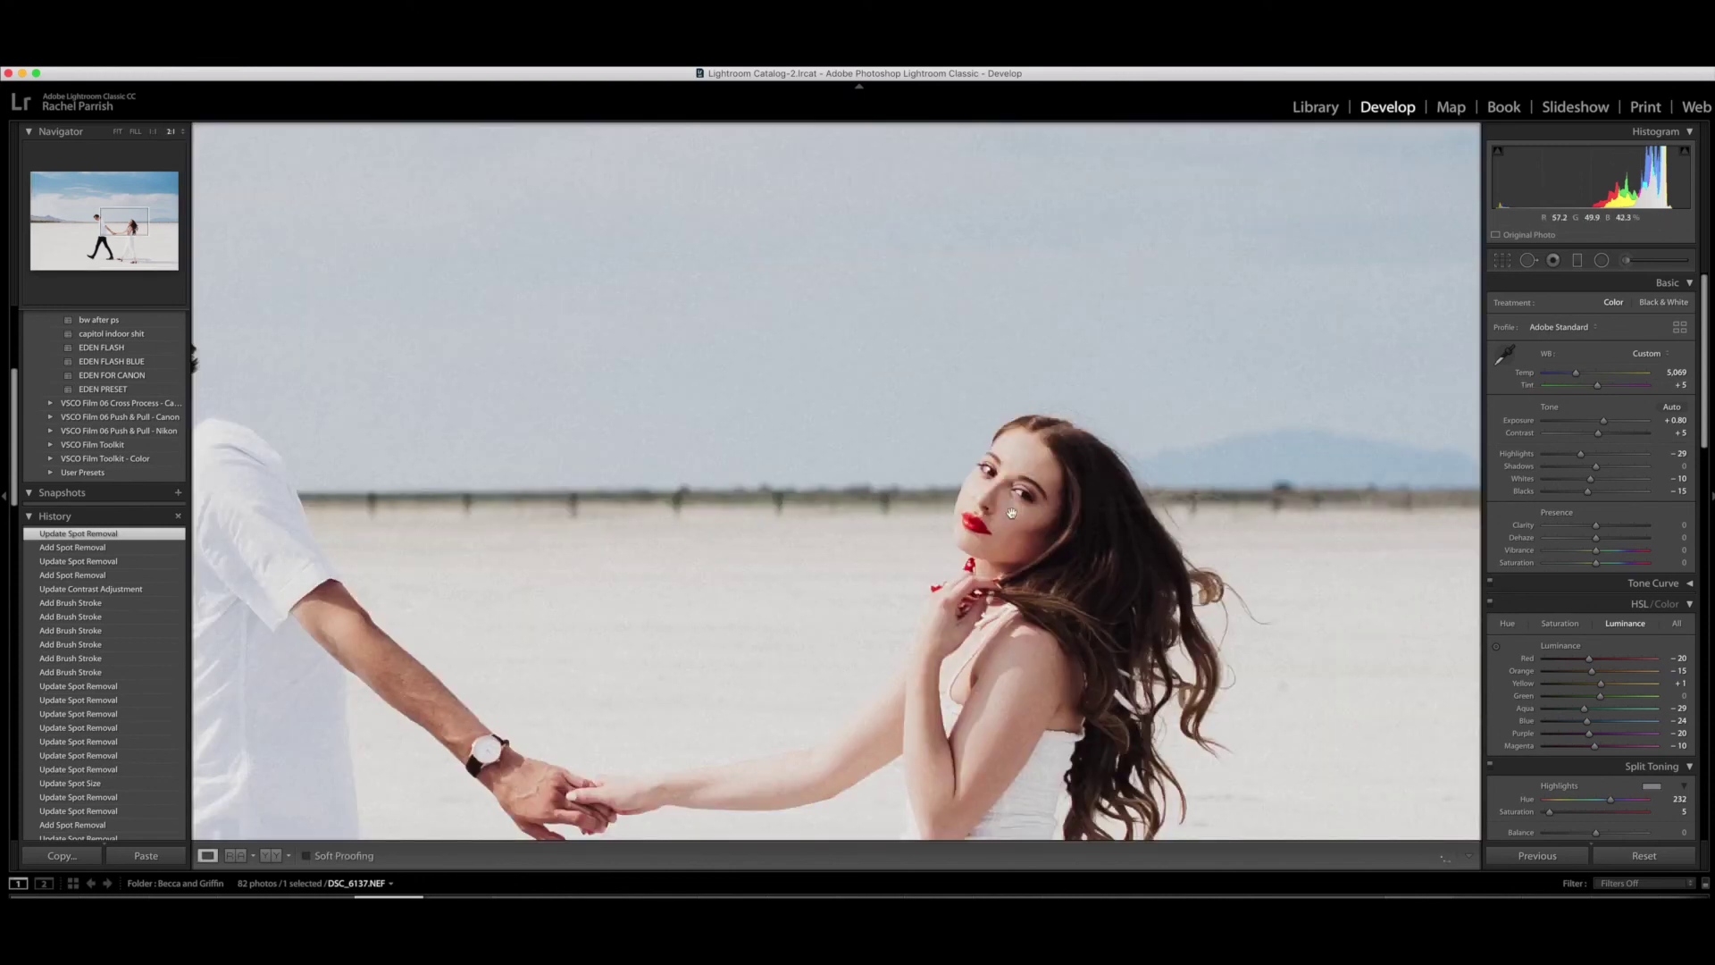
{"action": "left_click", "coordinate": [1659, 262]}
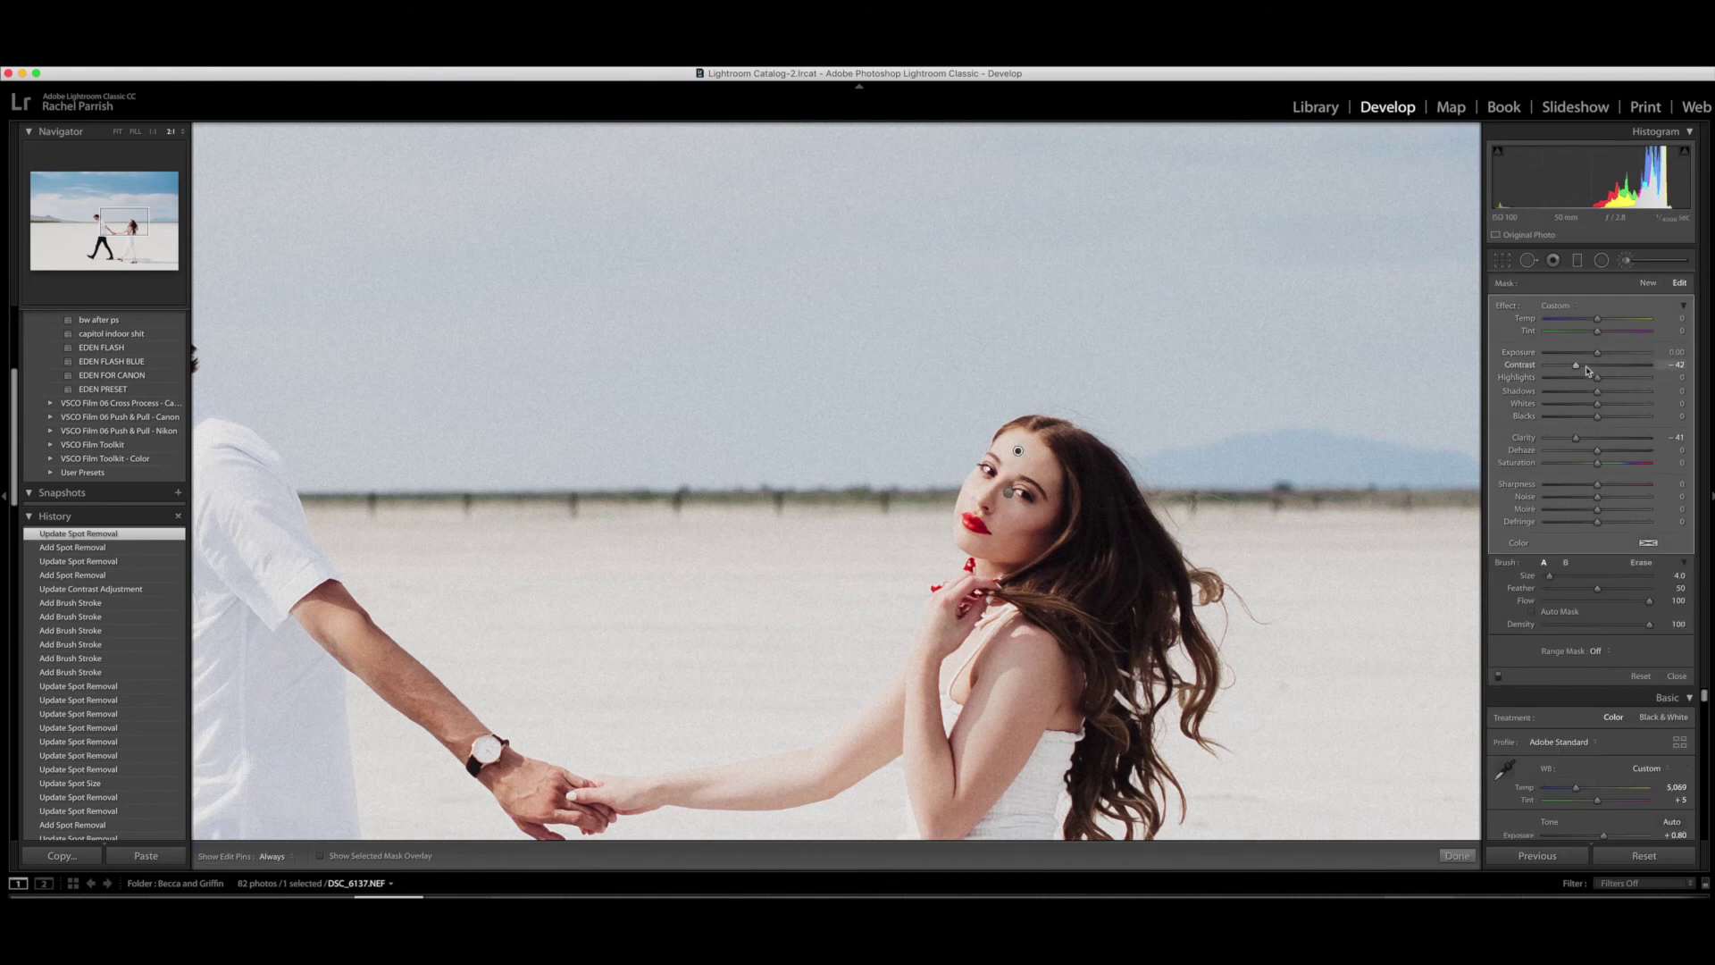
{"action": "left_click_drag", "start_coordinate": [1586, 368], "coordinate": [1589, 367]}
{"action": "key", "text": "h"}
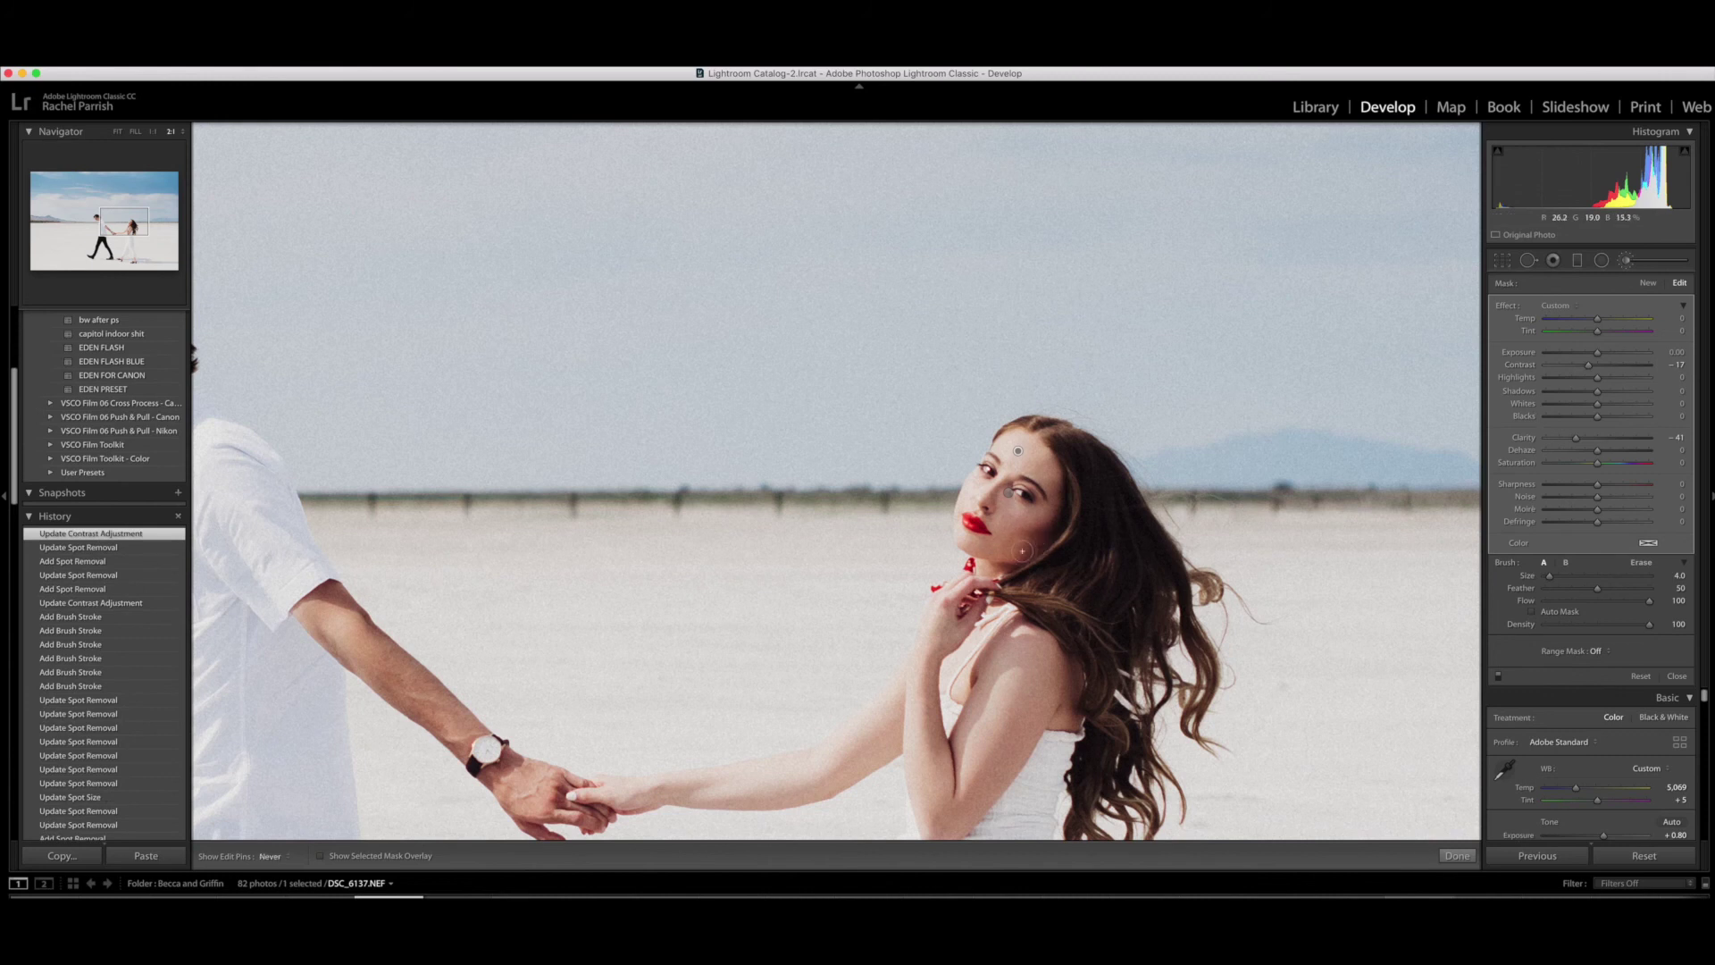
{"action": "key", "text": "h"}
Extend the under-eye adjustment along the side of the woman's face with a size 3 brush
{"action": "left_click_drag", "start_coordinate": [1033, 547], "coordinate": [1039, 511]}
{"action": "left_click", "coordinate": [1009, 493]}
{"action": "key", "text": "bracketleft"}
{"action": "key", "text": "h"}
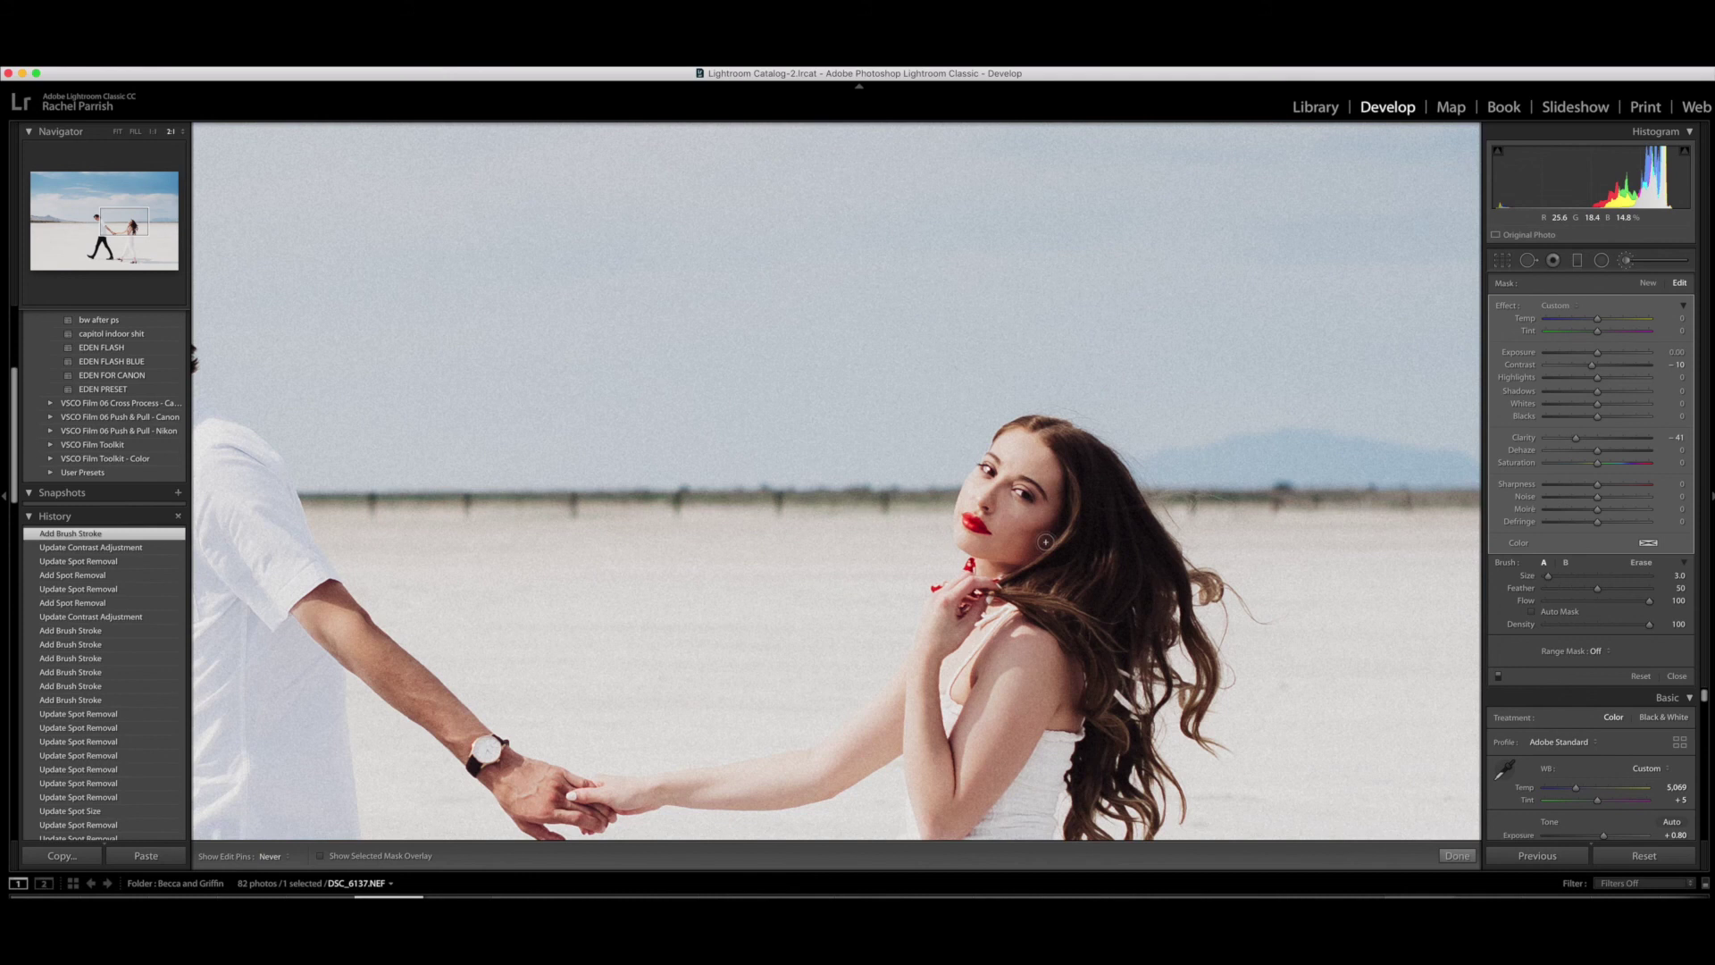
{"action": "left_click_drag", "start_coordinate": [1054, 504], "coordinate": [1064, 472]}
{"action": "key", "text": "h"}
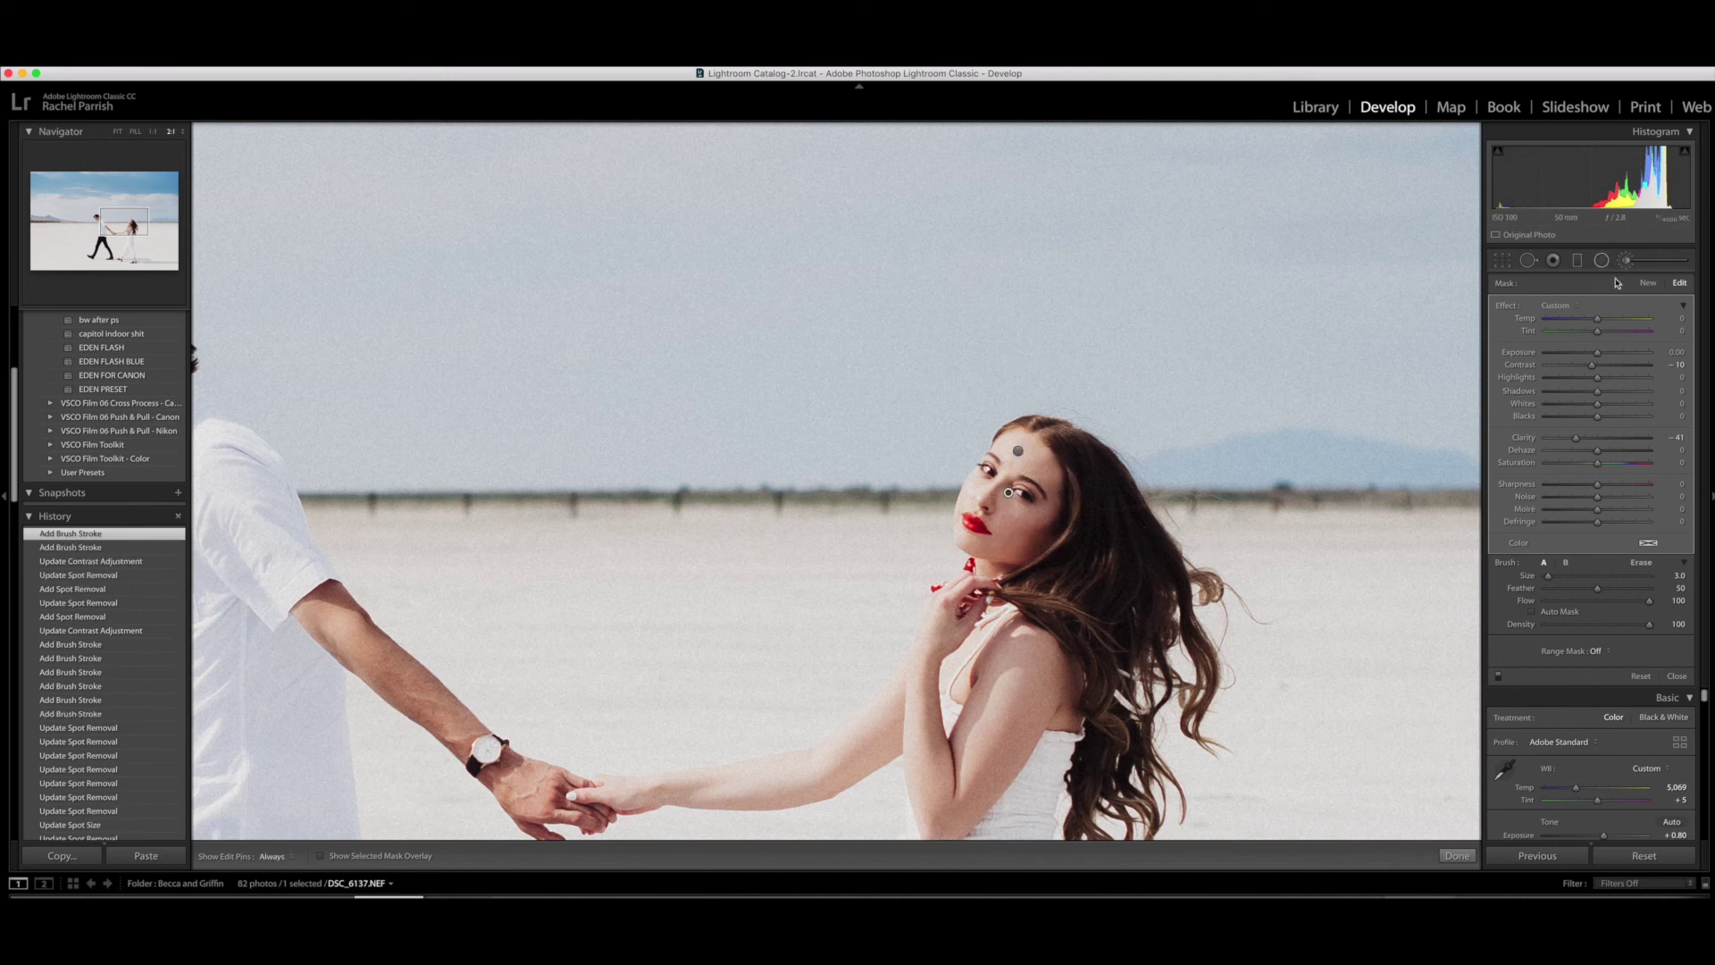
Brush a new size 2 adjustment on the woman's neck, with contrast reset to 0 and exposure at -0.20
{"action": "left_click", "coordinate": [1648, 283]}
{"action": "key", "text": "bracketleft"}
{"action": "left_click_drag", "start_coordinate": [998, 567], "coordinate": [985, 563]}
{"action": "double_click", "coordinate": [1575, 364]}
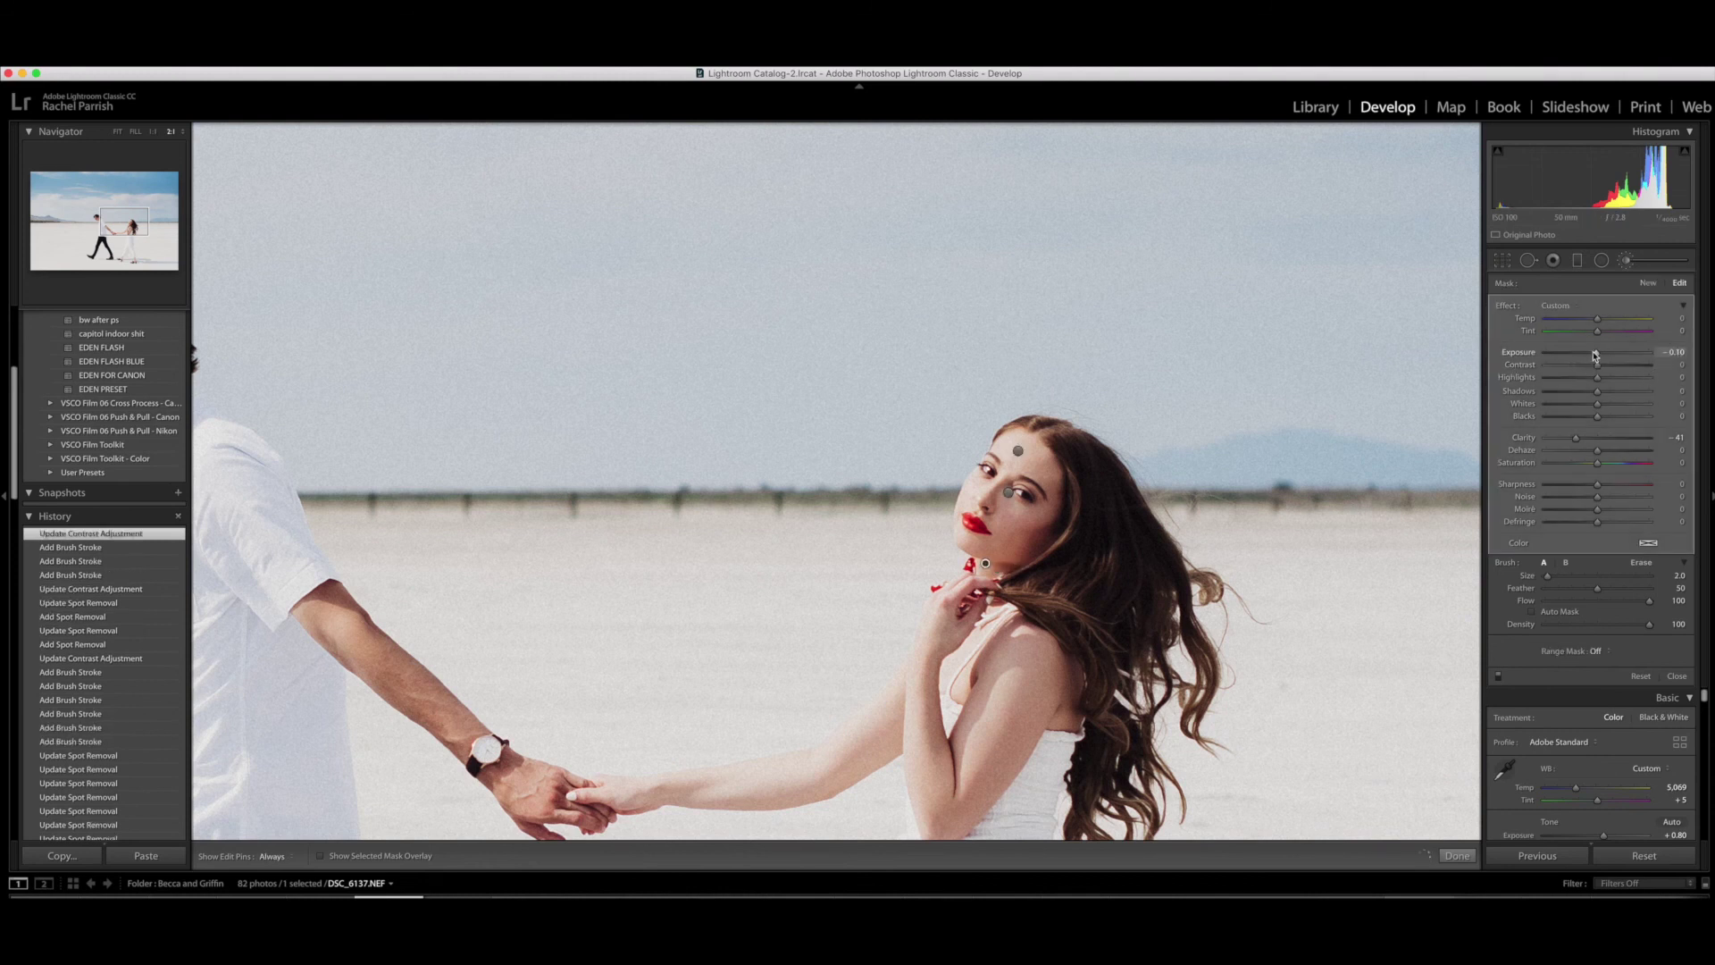
{"action": "left_click_drag", "start_coordinate": [1596, 354], "coordinate": [1593, 355]}
Extend the neck adjustment along the woman's jaw and the hair edge of her face with brush sizes 2 and 1
{"action": "key", "text": "h"}
{"action": "key", "text": "bracketright"}
{"action": "left_click_drag", "start_coordinate": [1015, 565], "coordinate": [1059, 557]}
{"action": "key", "text": "h"}
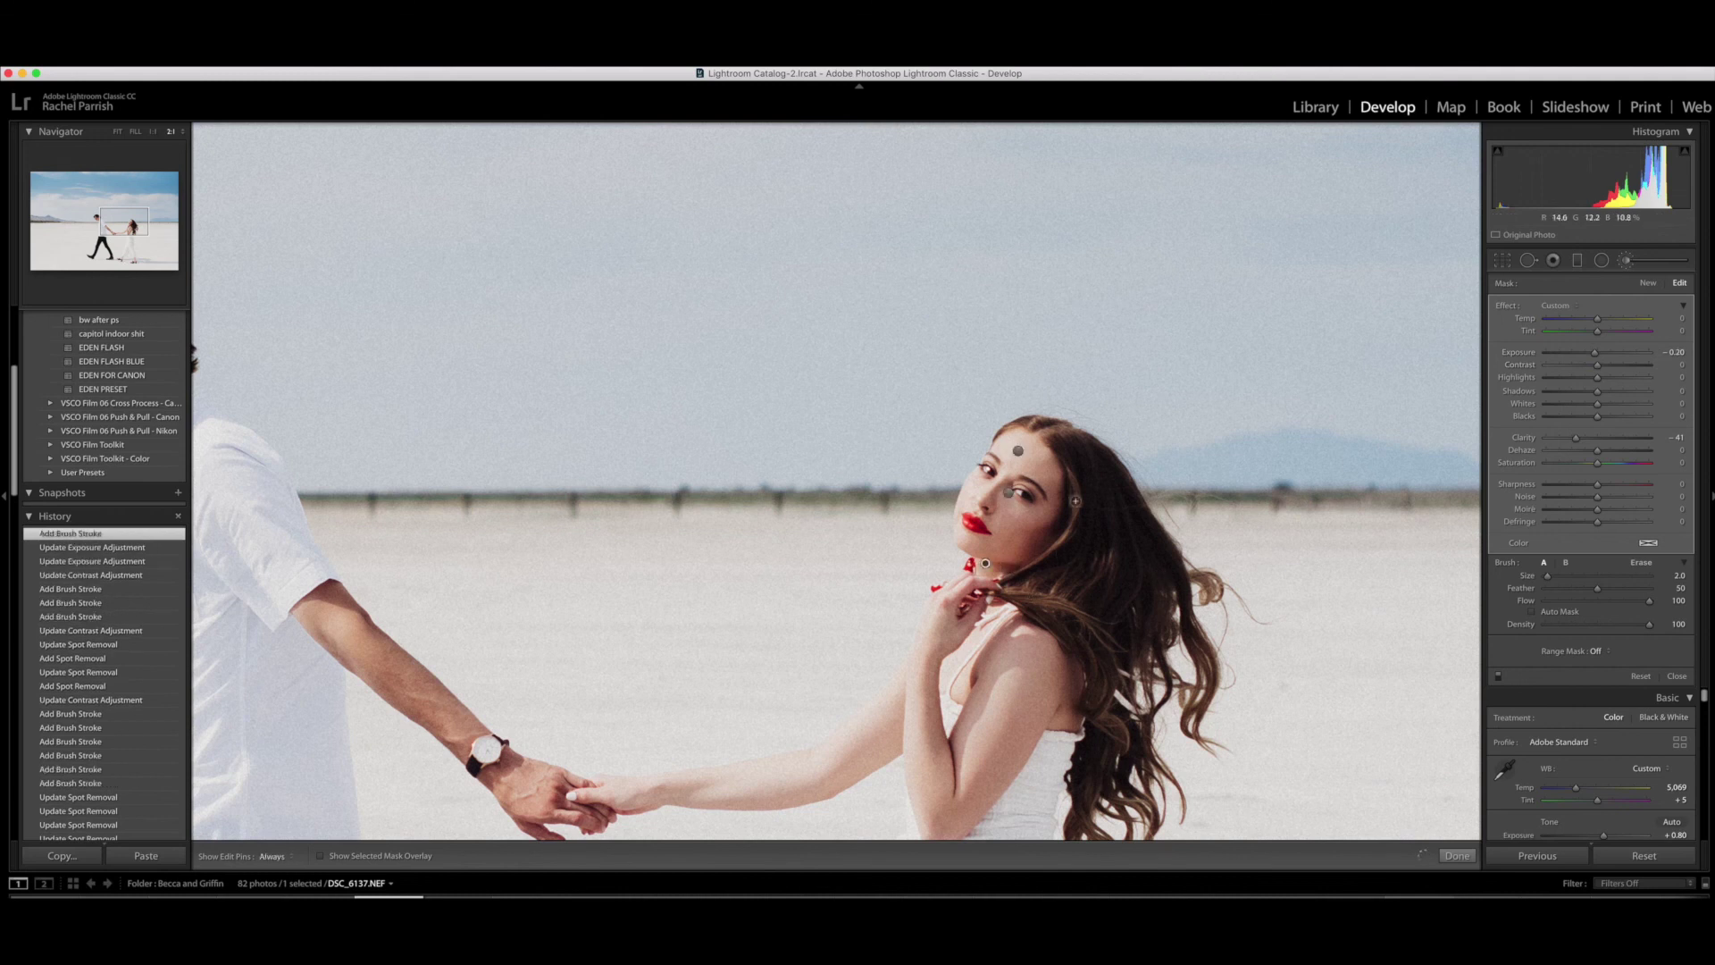
{"action": "key", "text": "h"}
{"action": "key", "text": "bracketleft"}
{"action": "left_click_drag", "start_coordinate": [1067, 490], "coordinate": [985, 562]}
{"action": "key", "text": "h"}
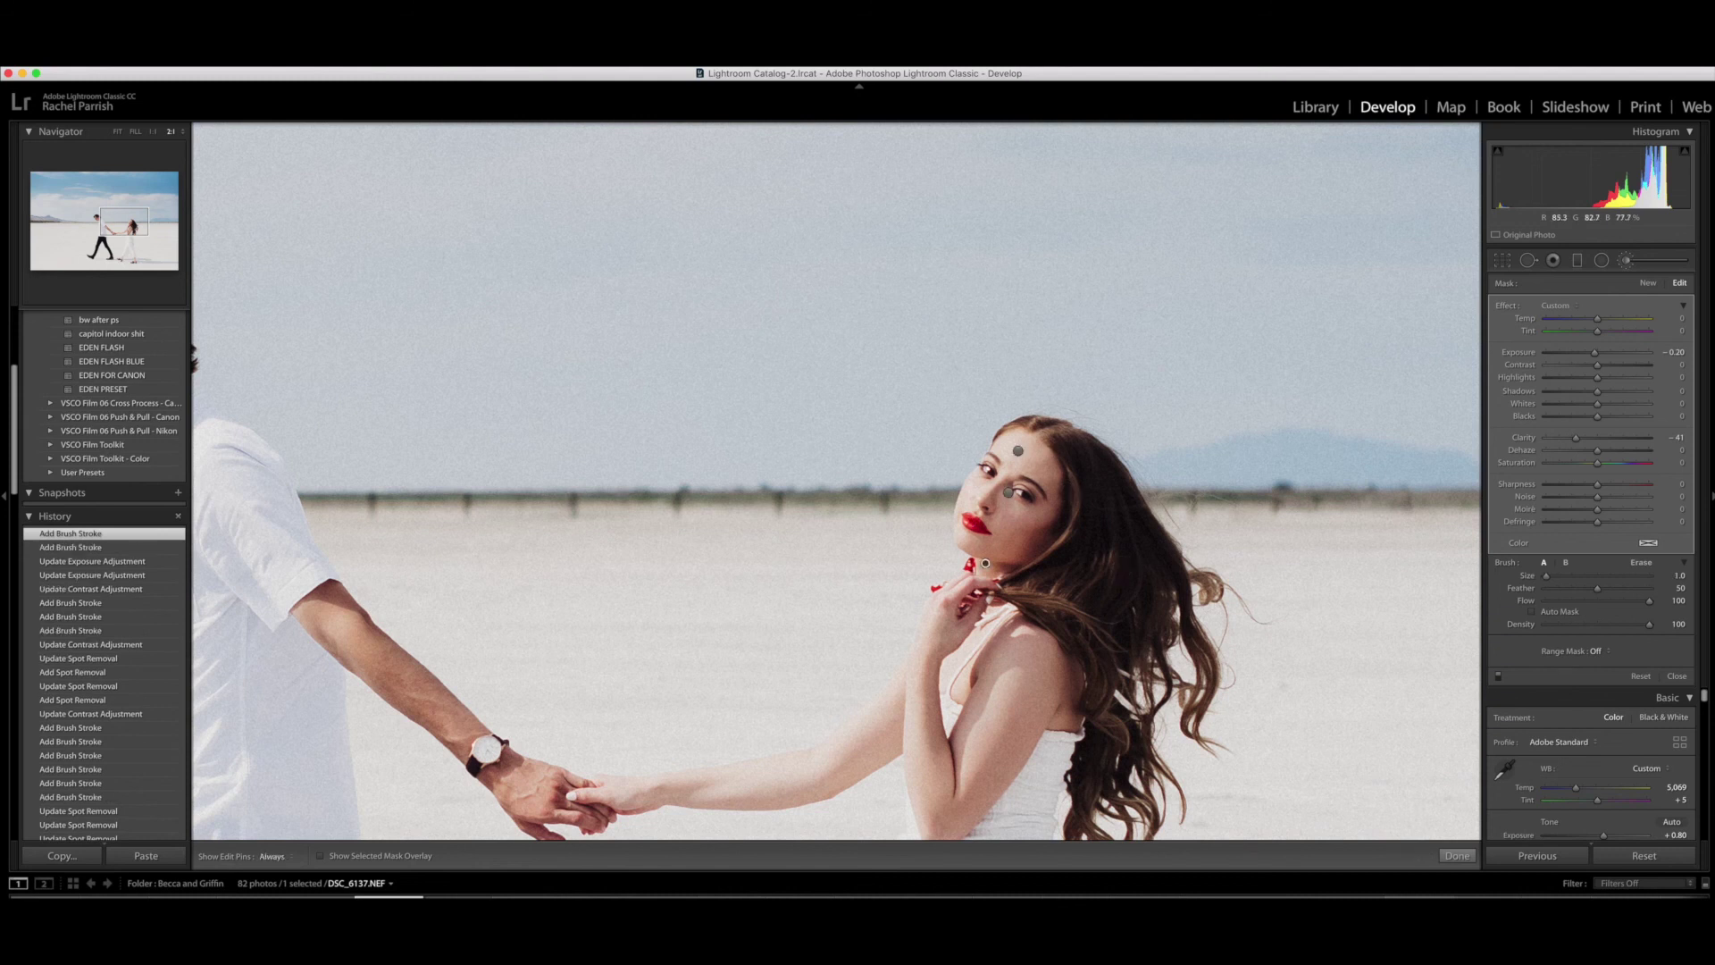
{"action": "key", "text": "h"}
{"action": "key", "text": "h"}
{"action": "left_click", "coordinate": [985, 563]}
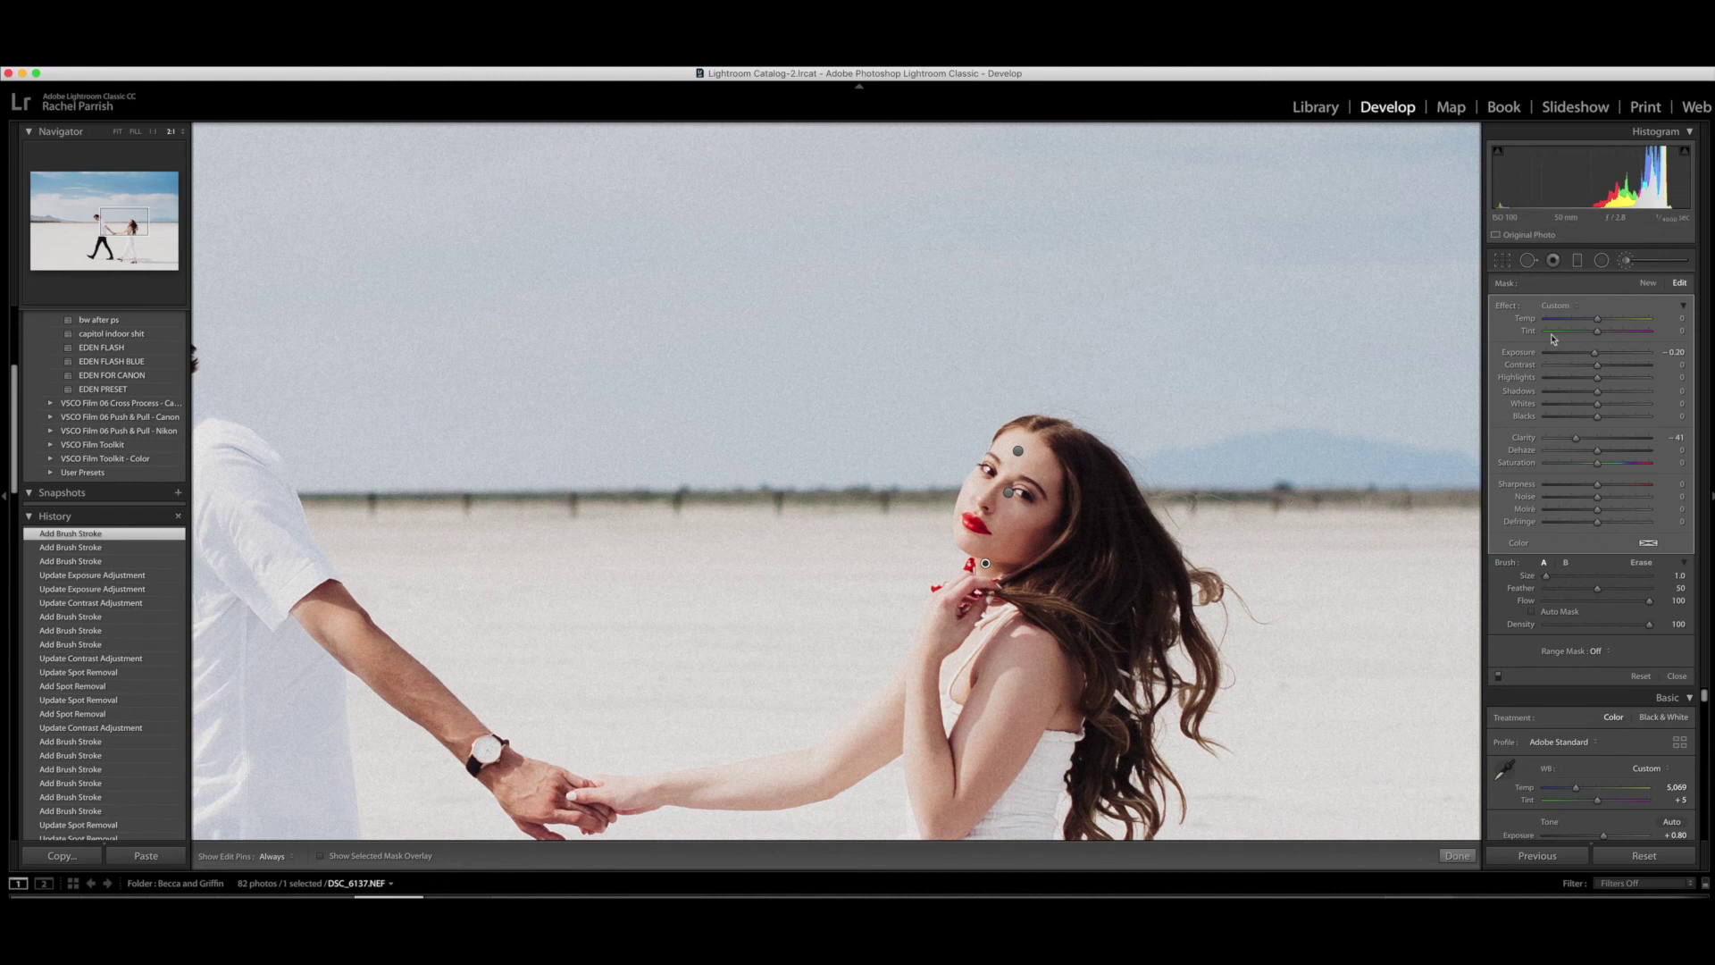
Heal one more small blemish on the woman's face with a size 10 spot
{"action": "key", "text": "q"}
{"action": "key", "text": "bracketleft"}
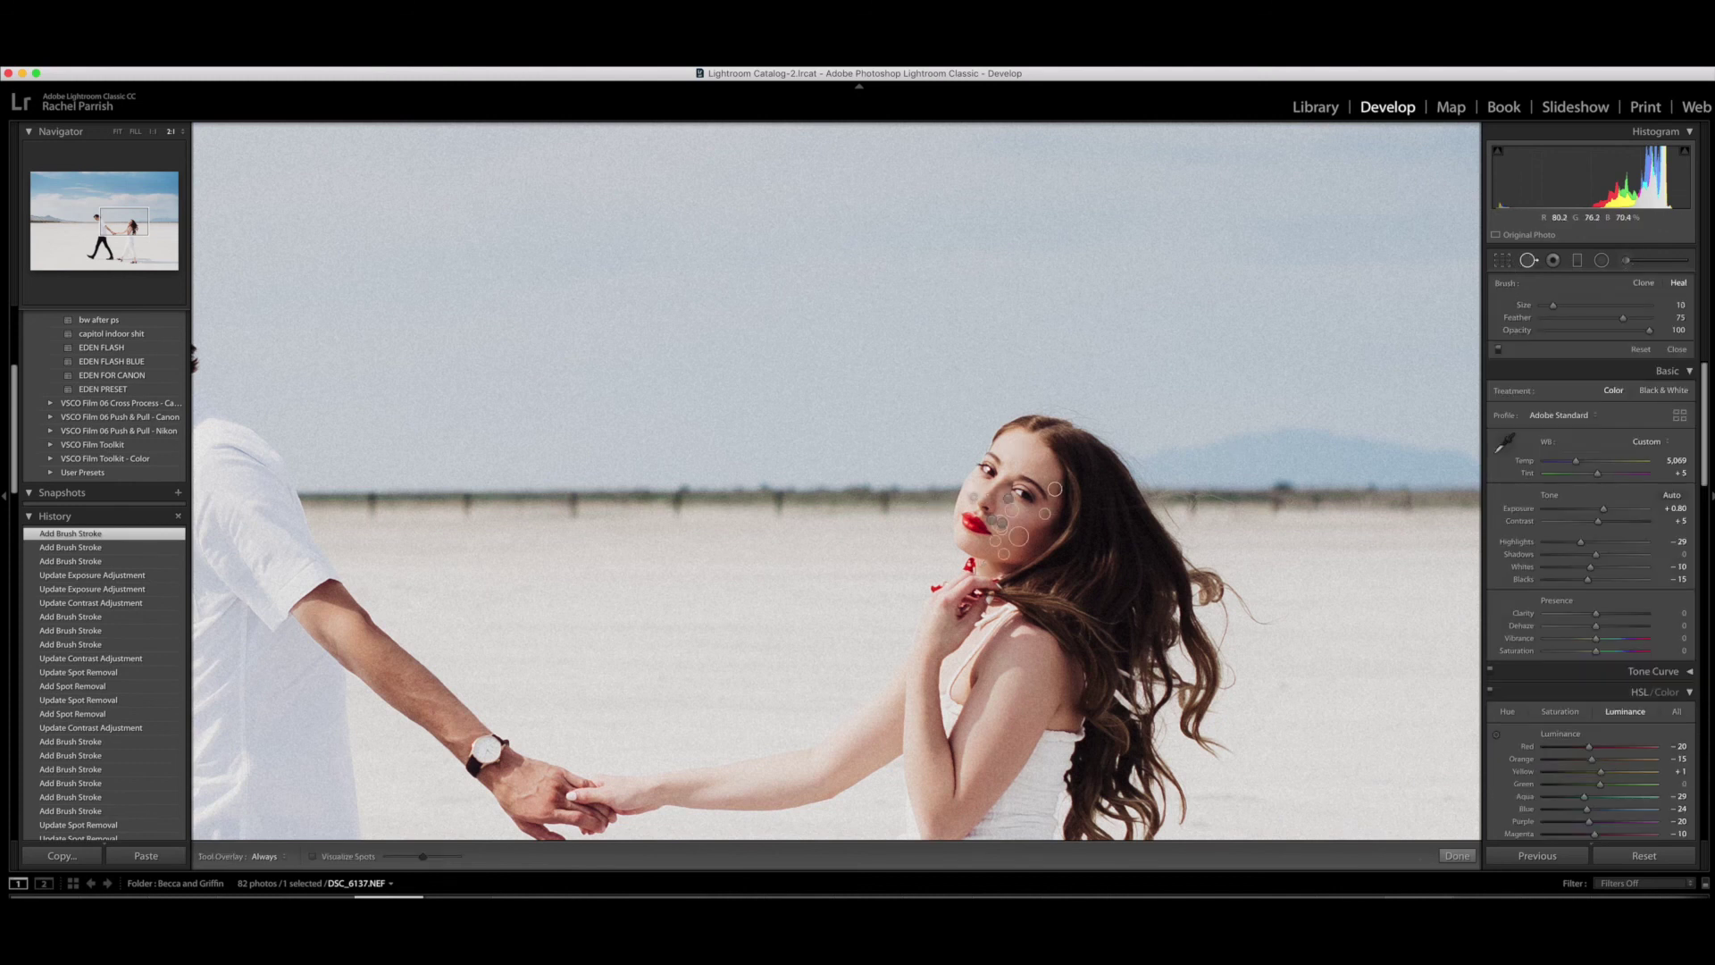
{"action": "left_click", "coordinate": [990, 494]}
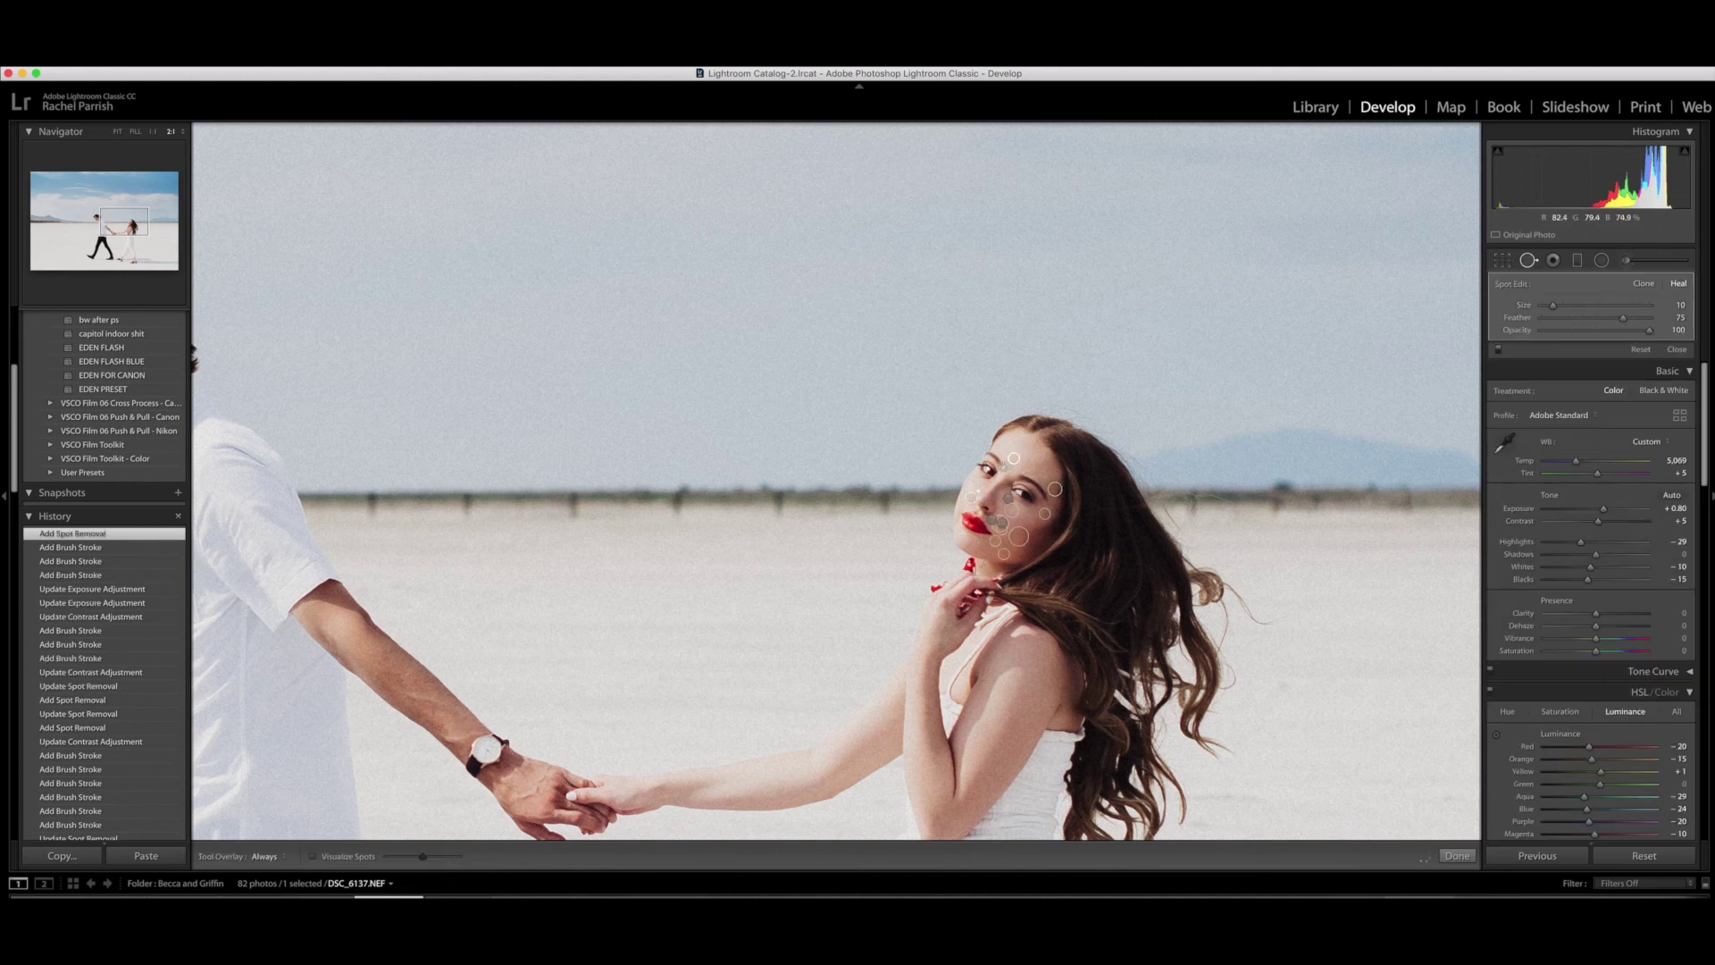
{"action": "key", "text": "q"}
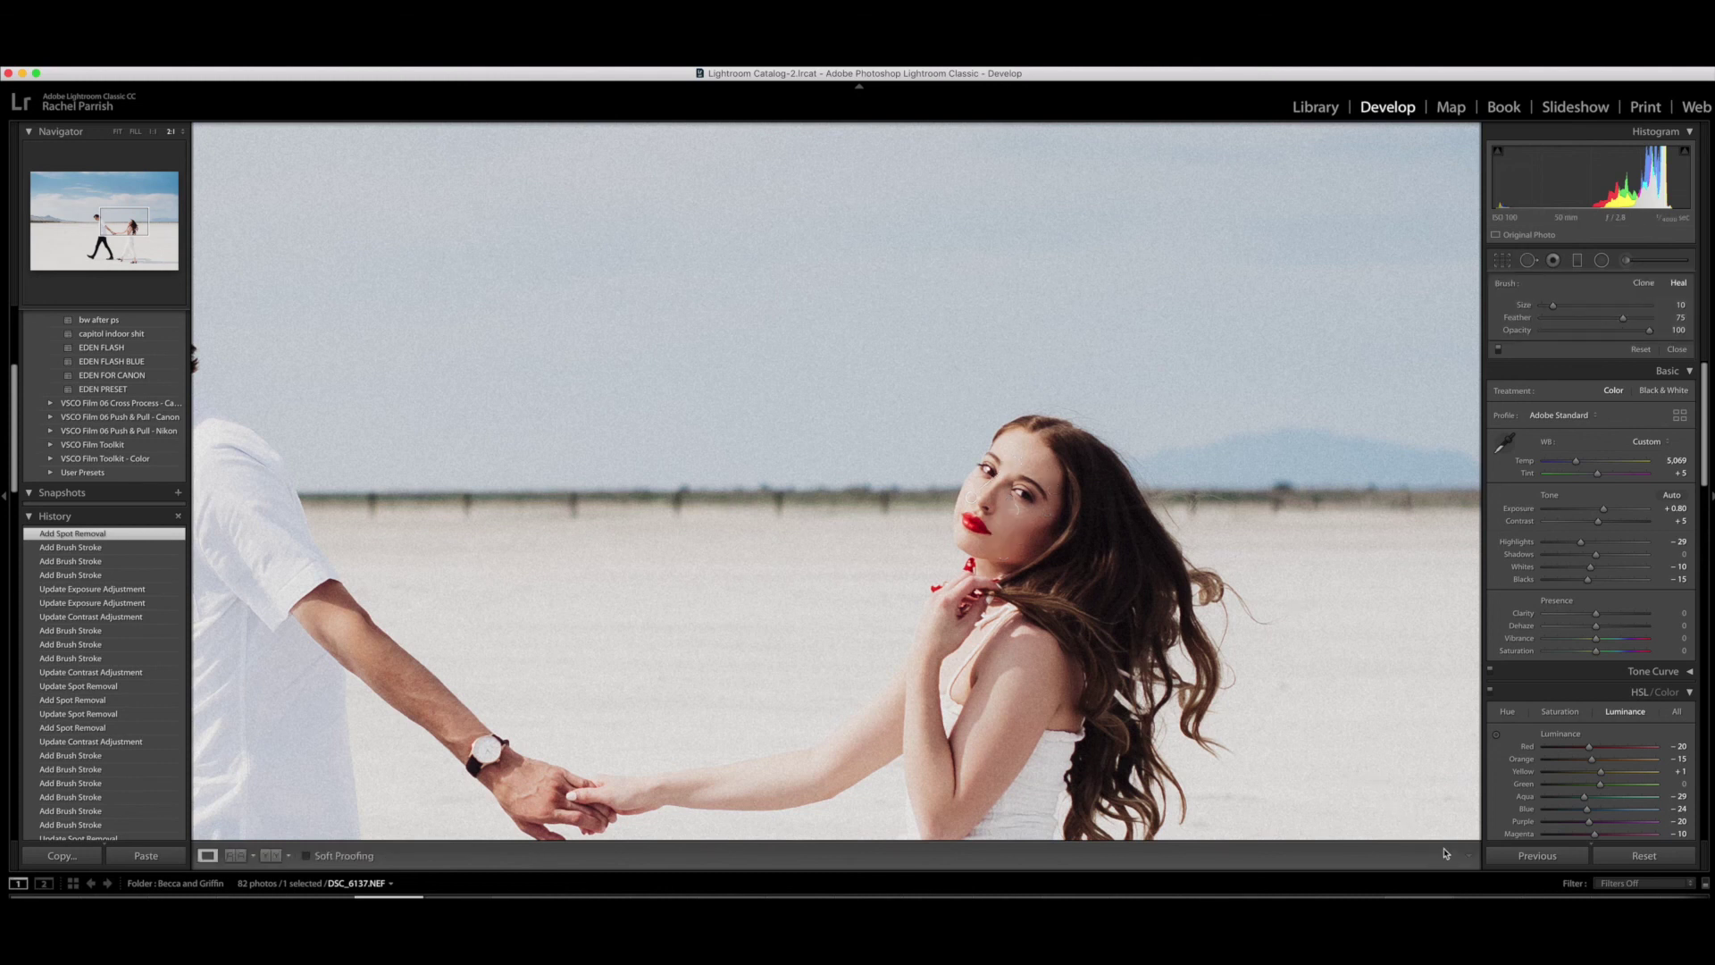
View the full photo and check the finished retouching against the unedited original
{"action": "left_click", "coordinate": [1248, 551]}
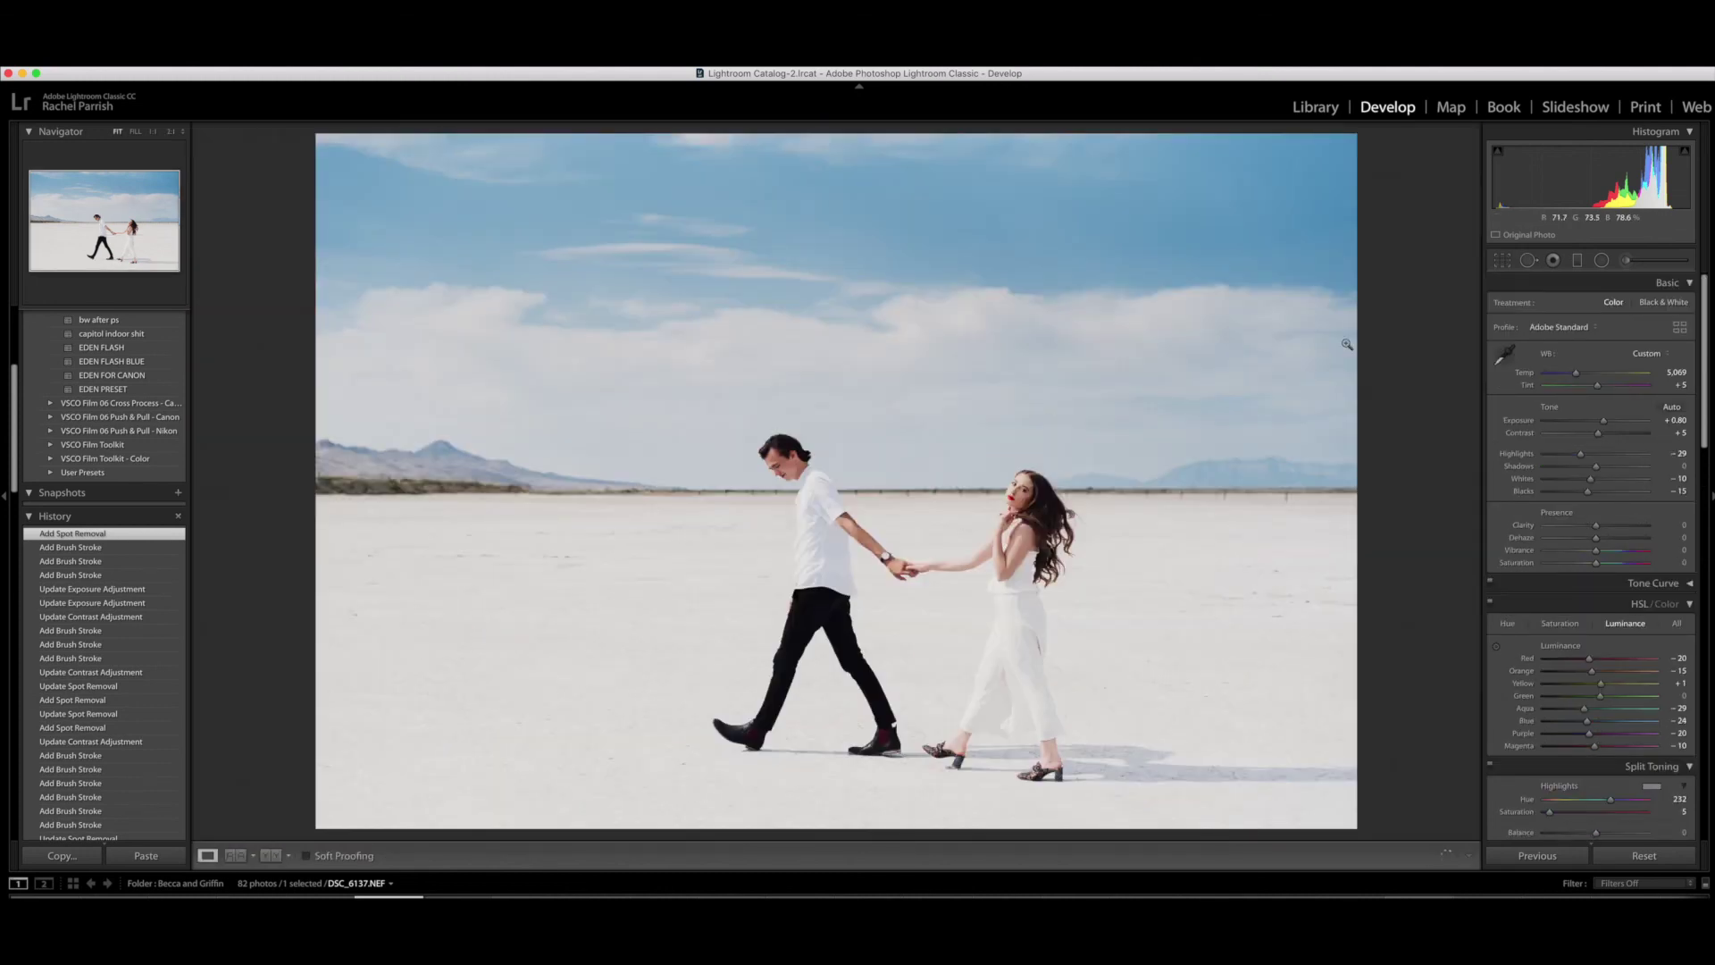
{"action": "key", "text": "backslash"}
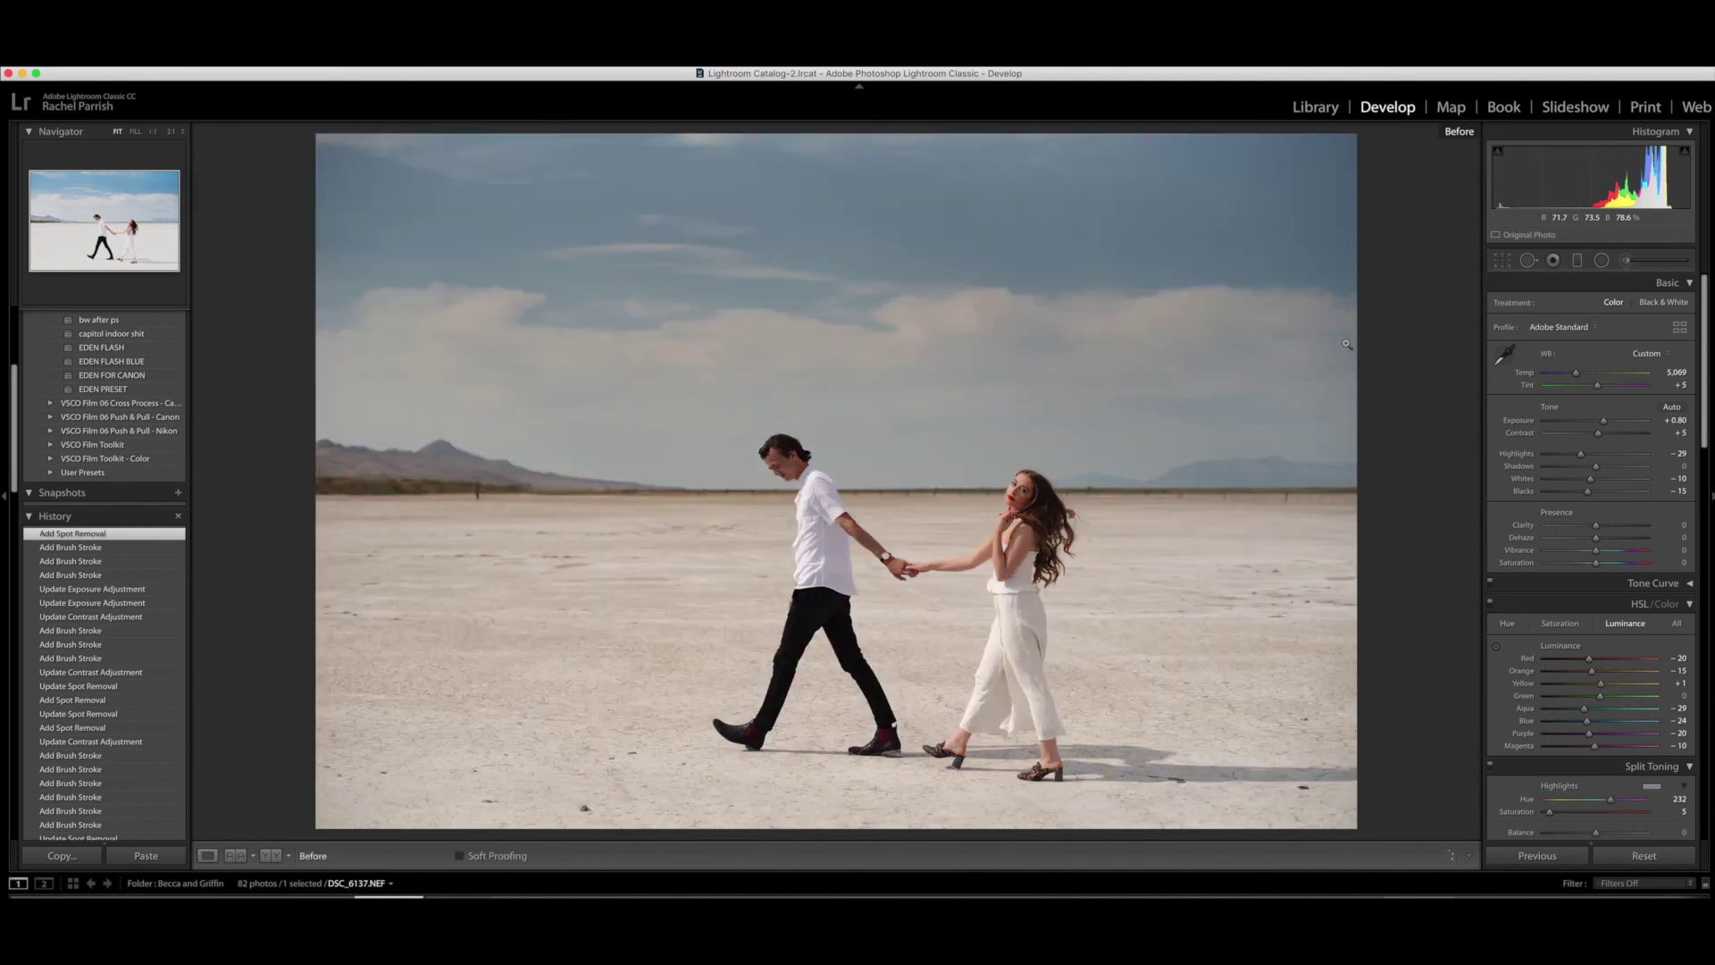
{"action": "key", "text": "backslash"}
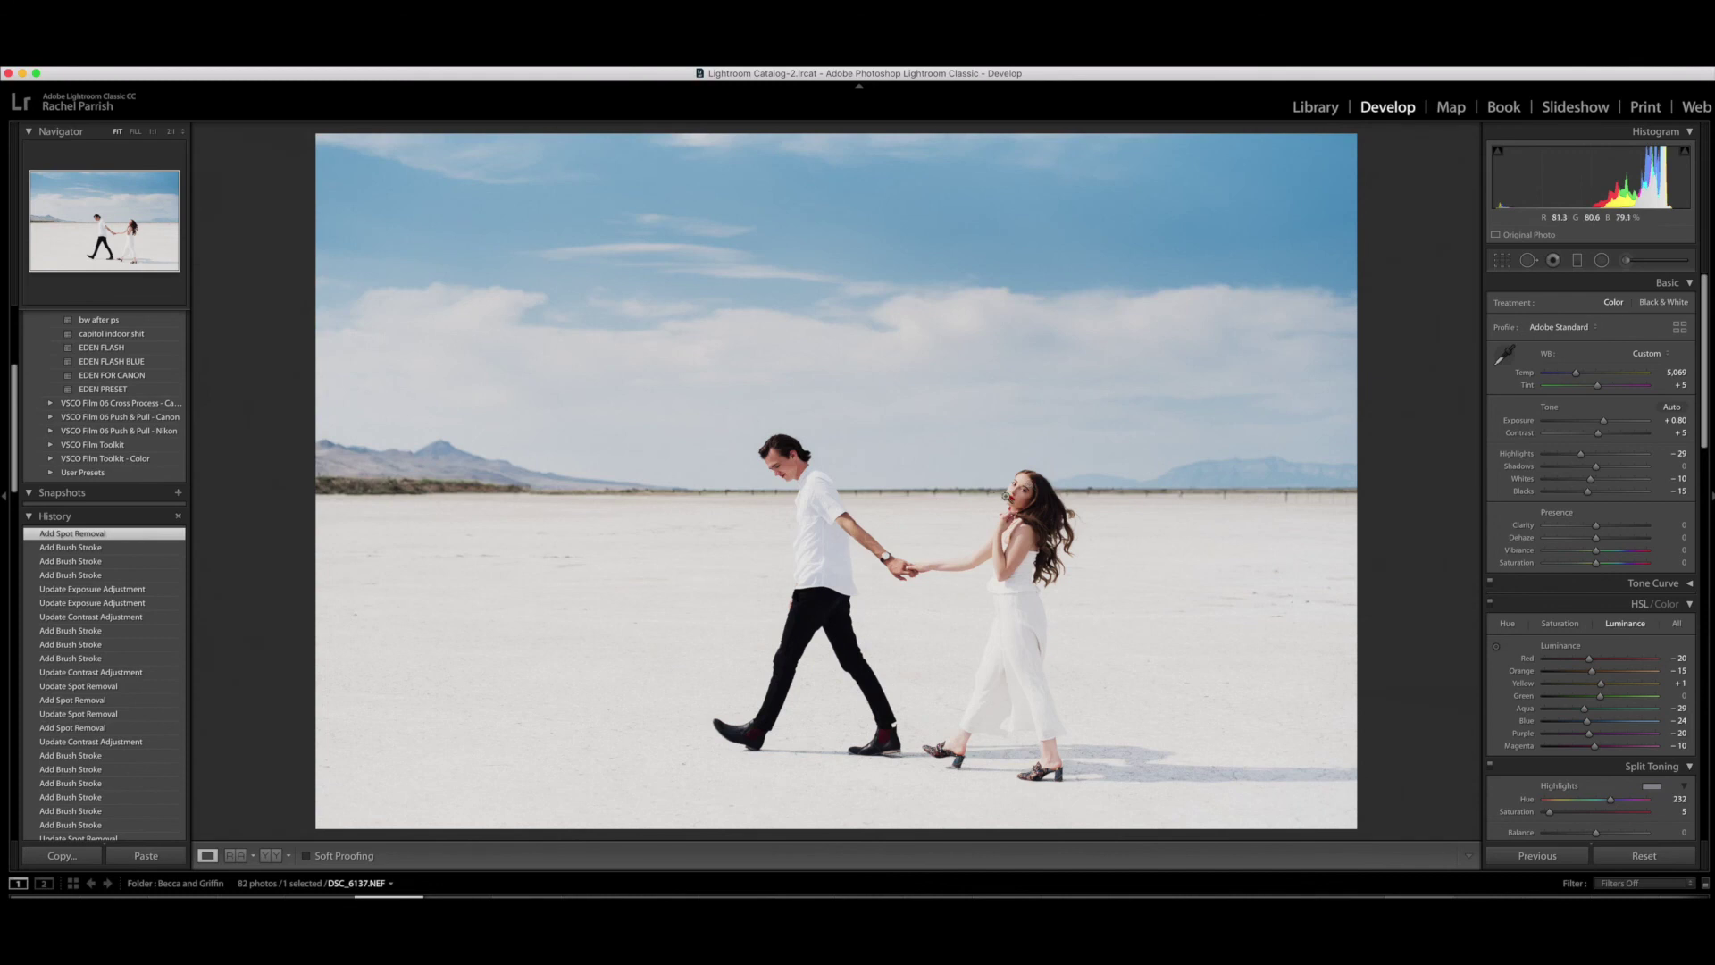
Reduce the negative clarity of the woman's forehead brush adjustment slightly
{"action": "left_click", "coordinate": [1006, 495]}
{"action": "left_click", "coordinate": [1006, 495]}
{"action": "left_click", "coordinate": [1009, 505]}
{"action": "left_click", "coordinate": [1627, 260]}
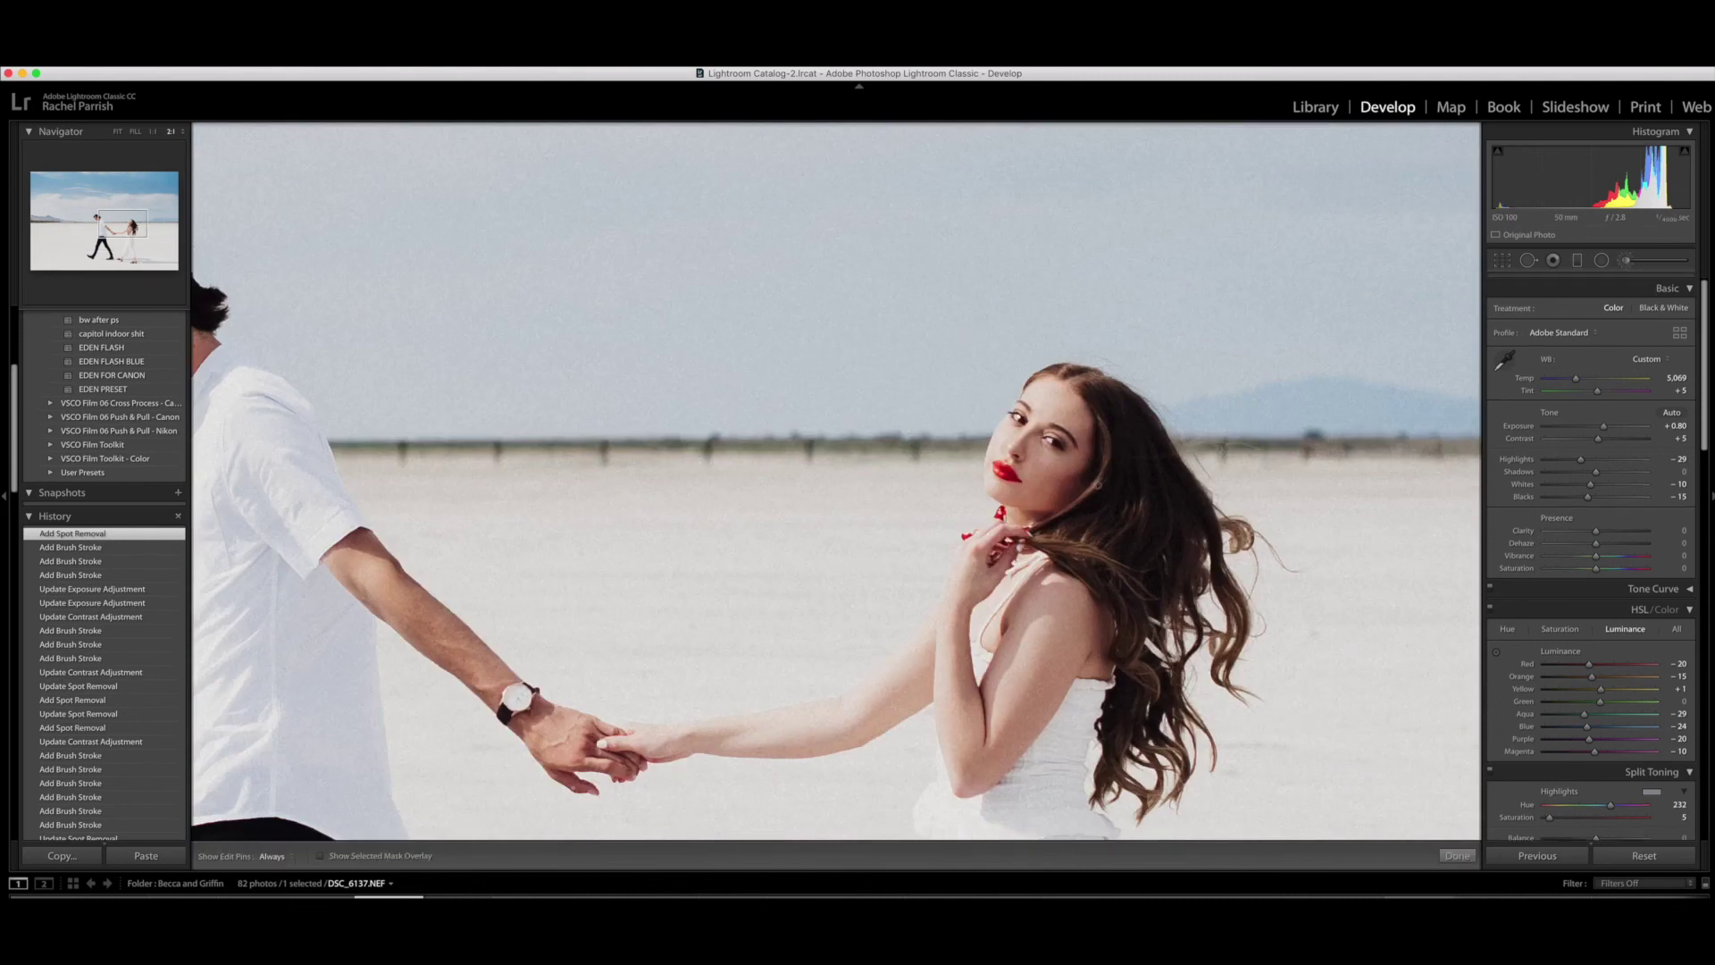
{"action": "left_click", "coordinate": [1050, 400]}
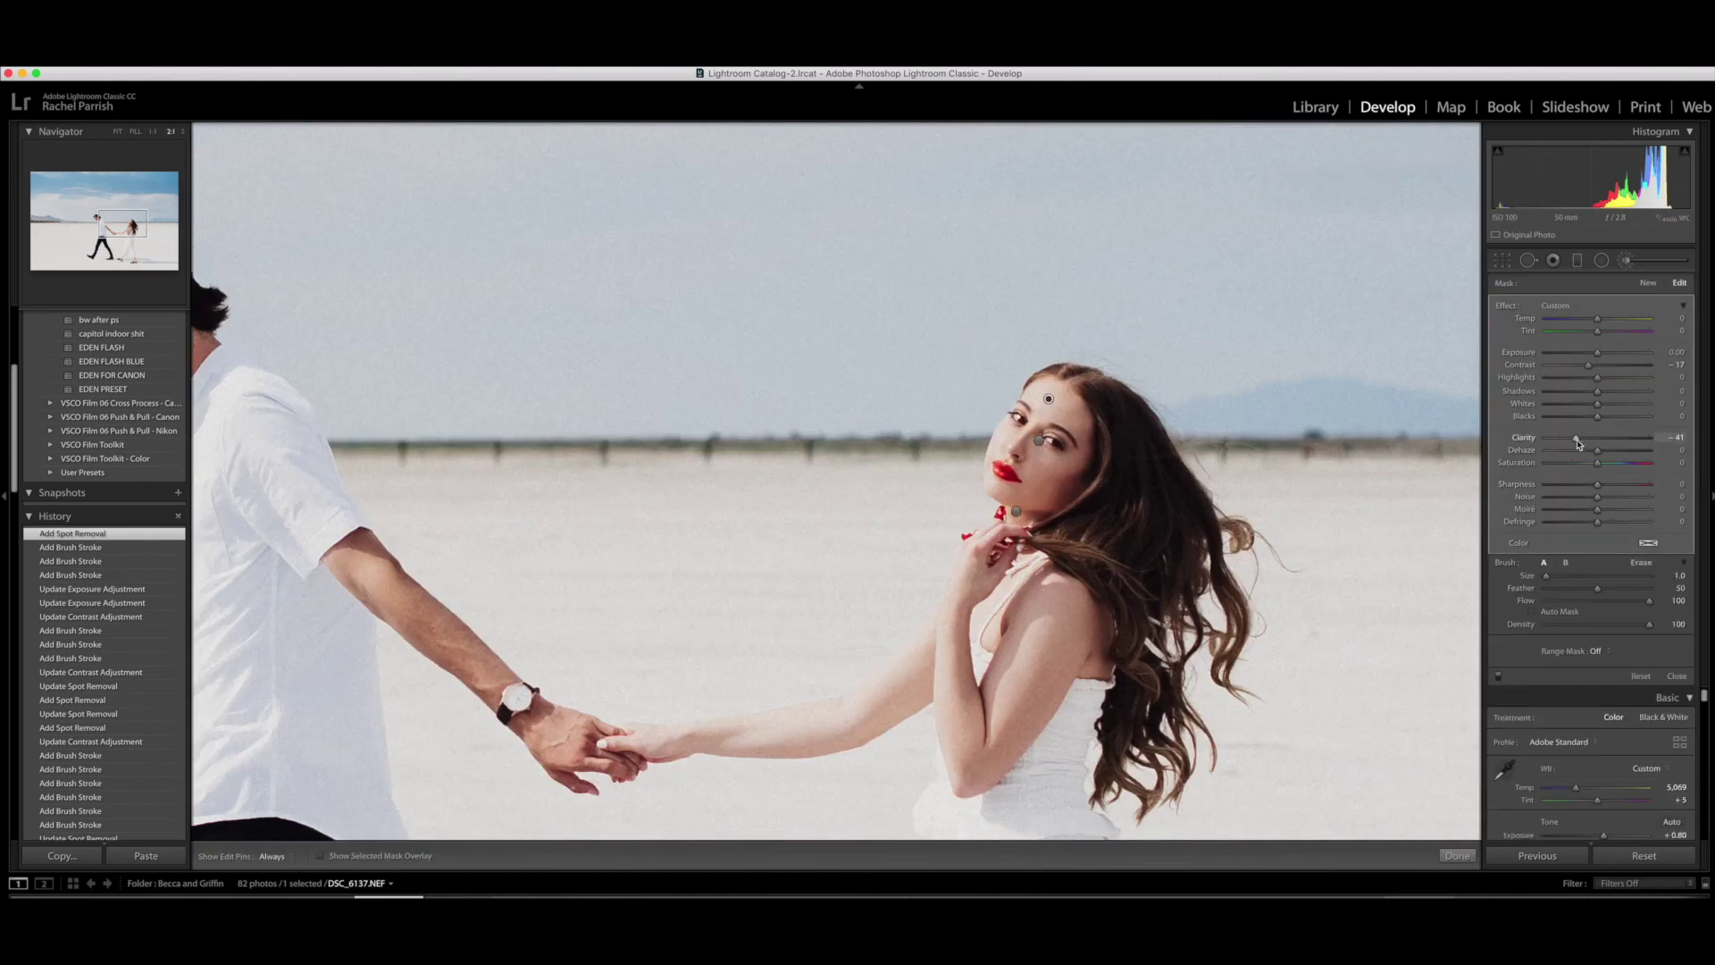
{"action": "left_click_drag", "start_coordinate": [1583, 444], "coordinate": [1582, 440]}
Set the under-eye adjustment's clarity to -30 and add a size 3 stroke on the woman's lower cheek
{"action": "left_click", "coordinate": [1037, 443]}
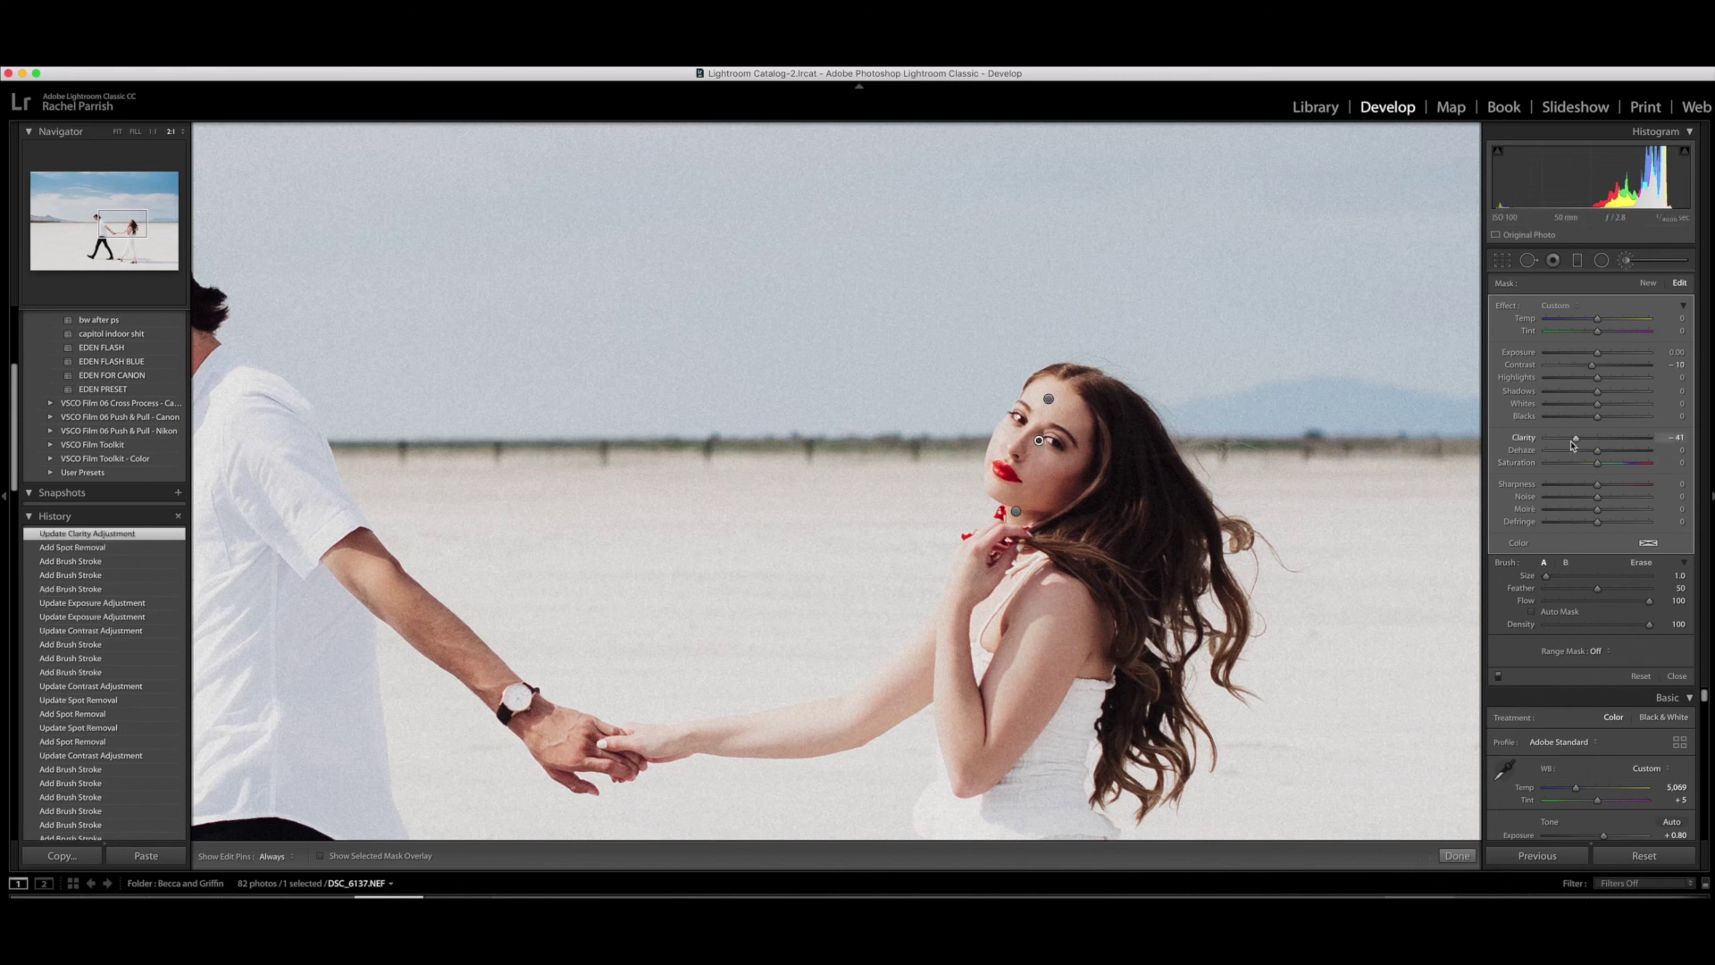
{"action": "left_click", "coordinate": [1582, 444]}
{"action": "key", "text": "h"}
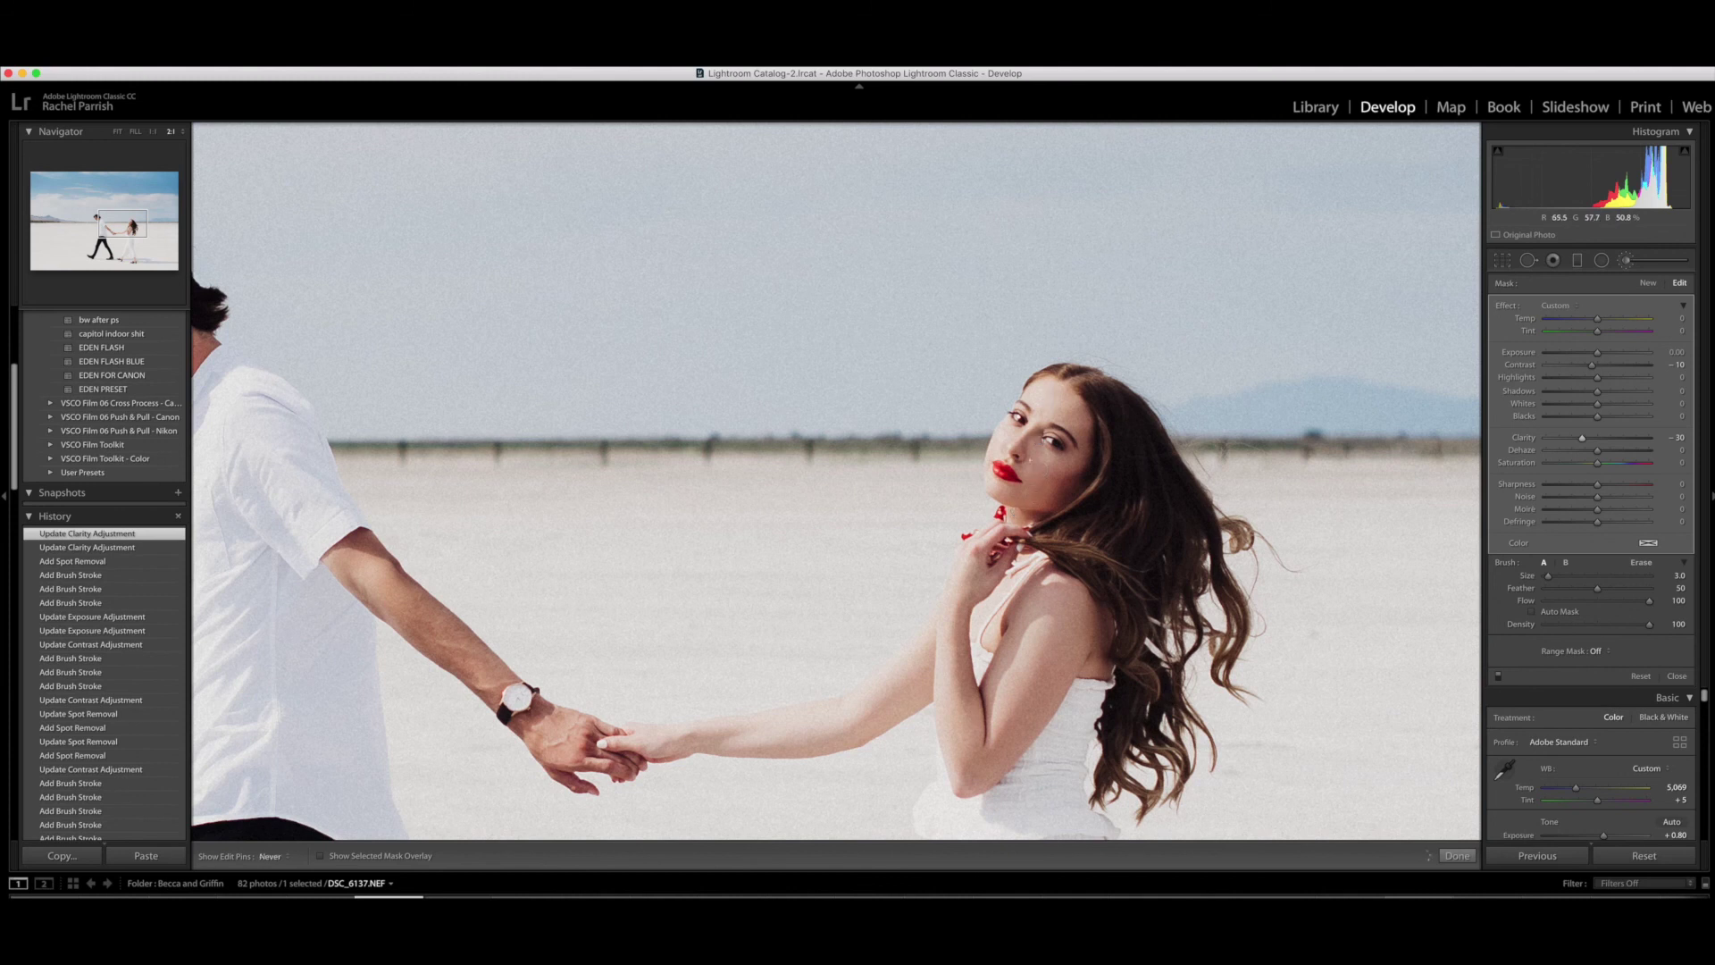
{"action": "left_click", "coordinate": [1038, 490]}
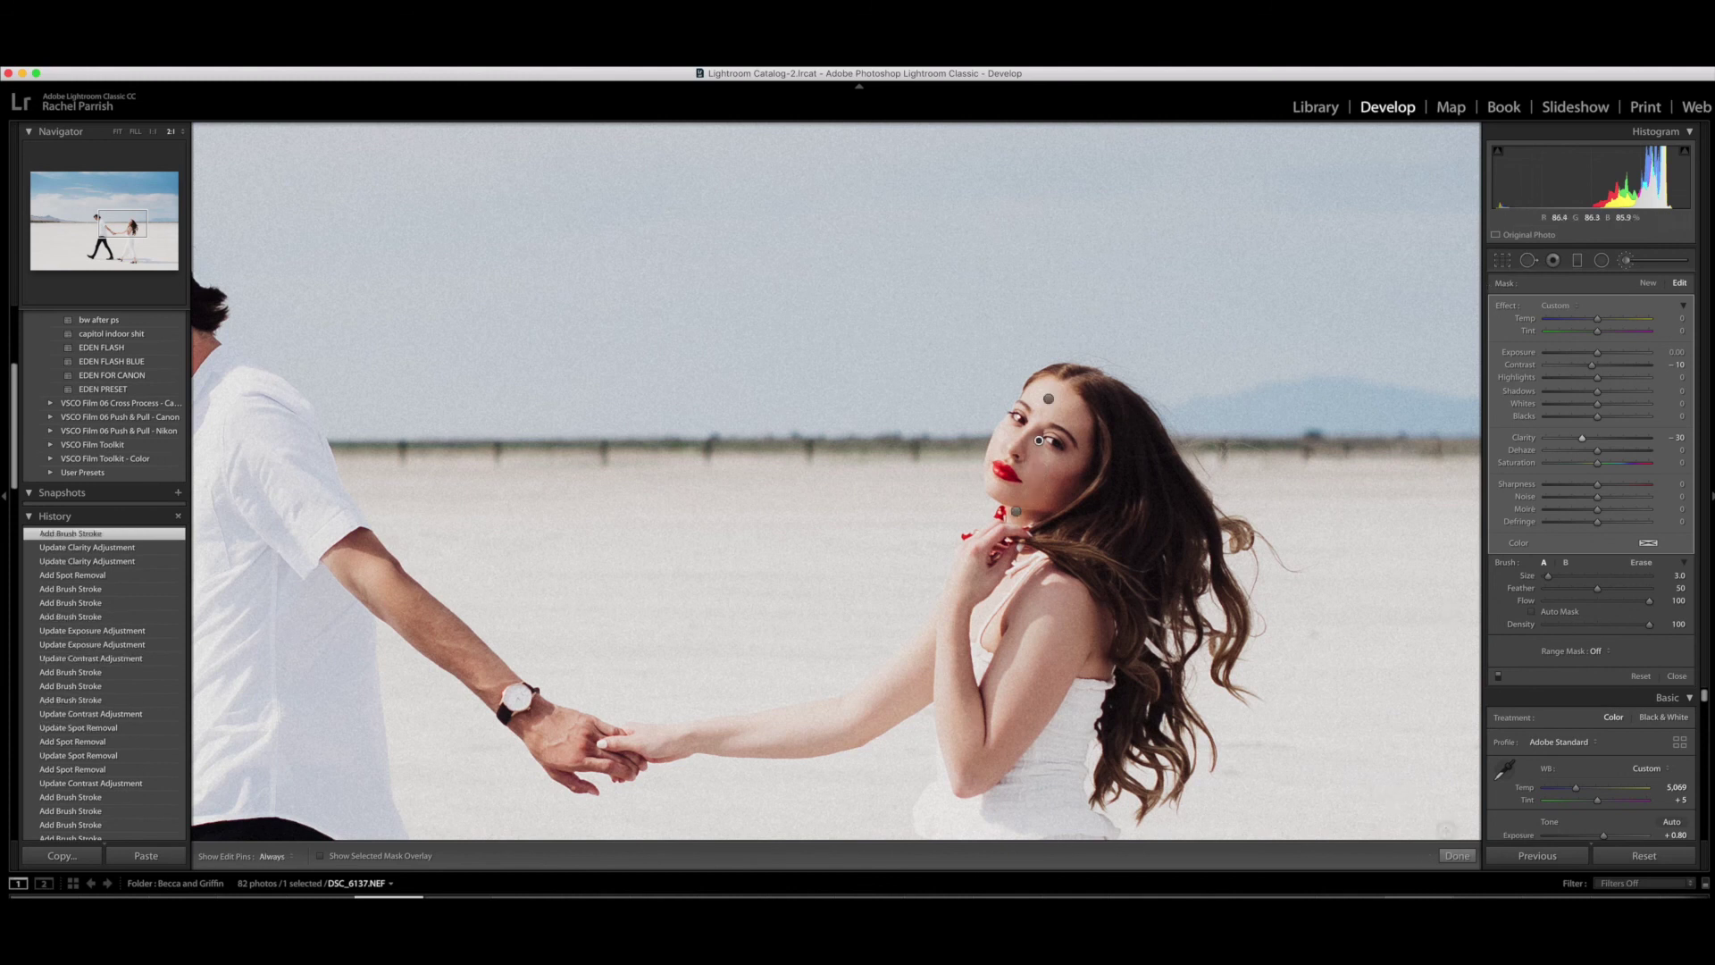
{"action": "left_click", "coordinate": [1457, 855]}
{"action": "left_click", "coordinate": [1246, 645]}
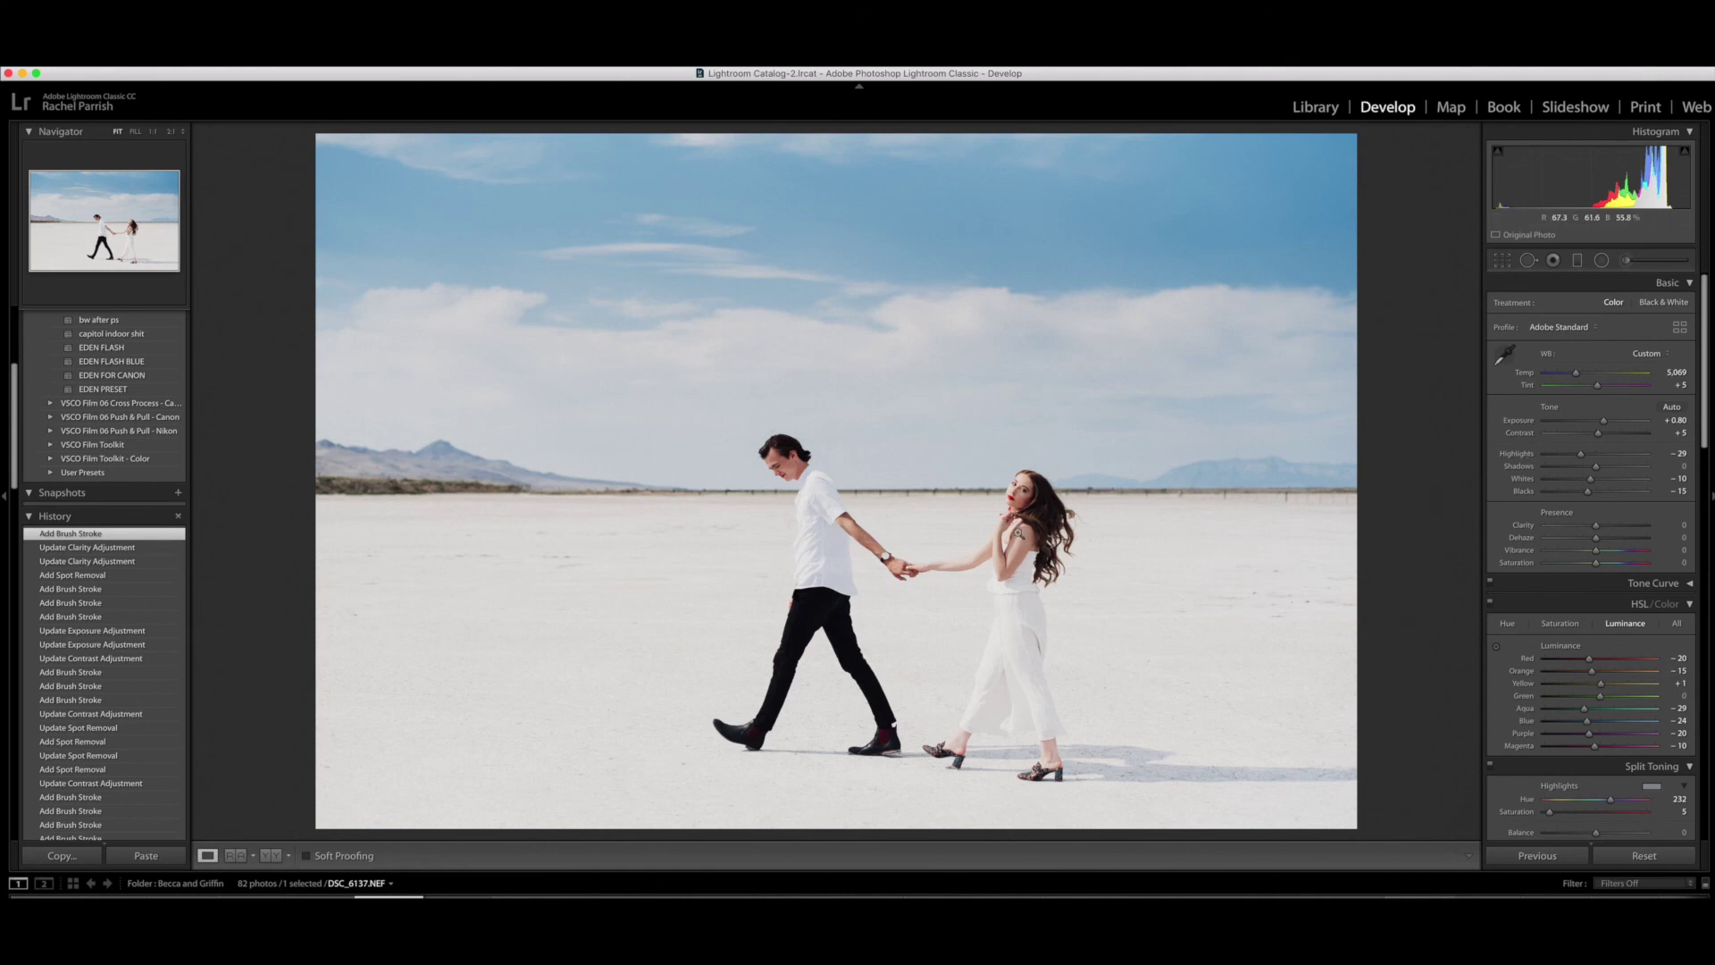
Paint a new size 7 brush adjustment along the man's forearm, set its clarity to -100, and check it without the edit pins
{"action": "left_click", "coordinate": [1002, 503]}
{"action": "left_click_drag", "start_coordinate": [541, 615], "coordinate": [915, 562]}
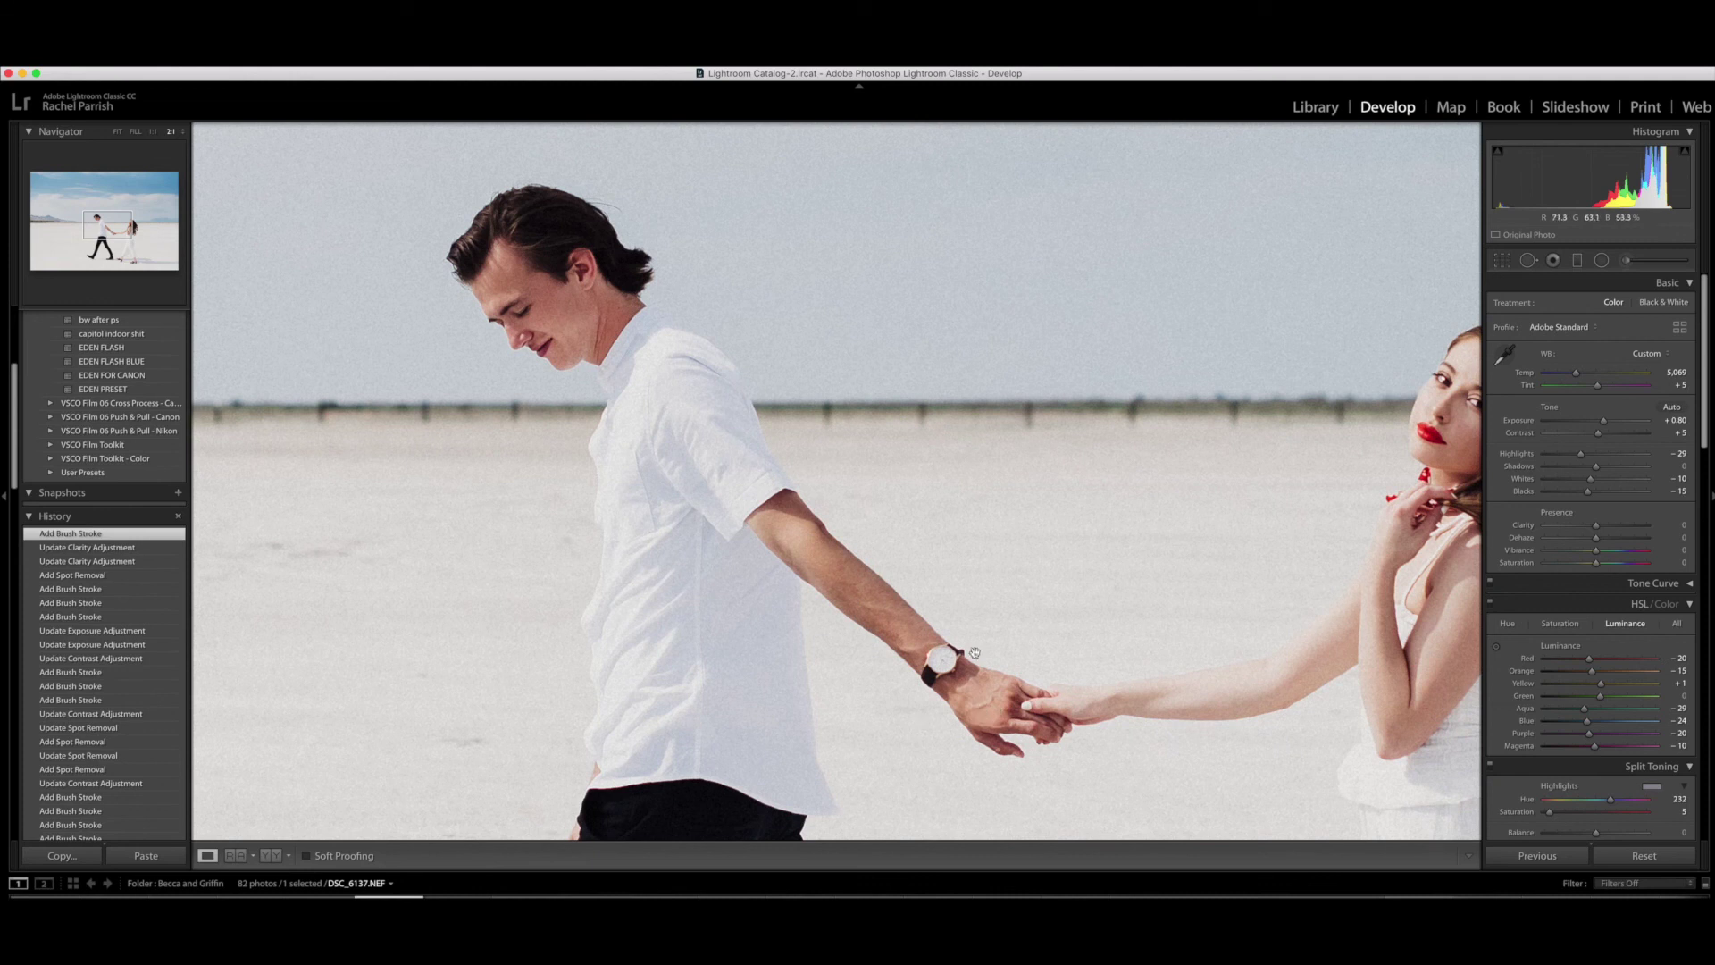
{"action": "key", "text": "k"}
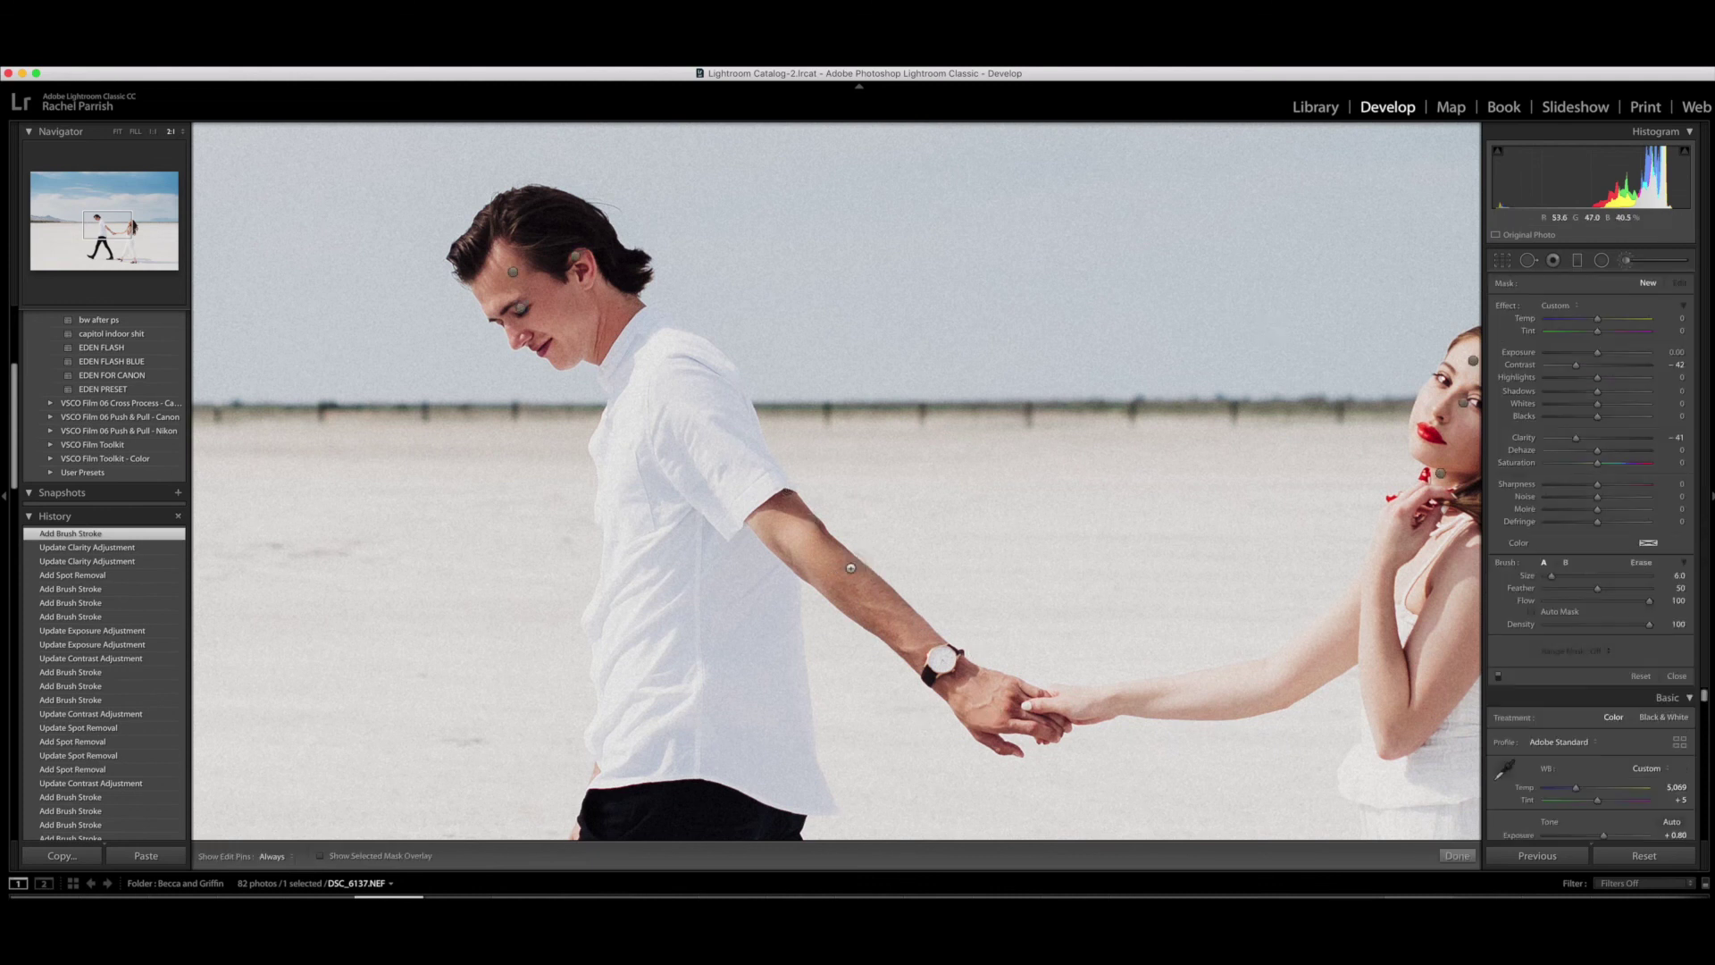
{"action": "left_click_drag", "start_coordinate": [824, 560], "coordinate": [924, 646]}
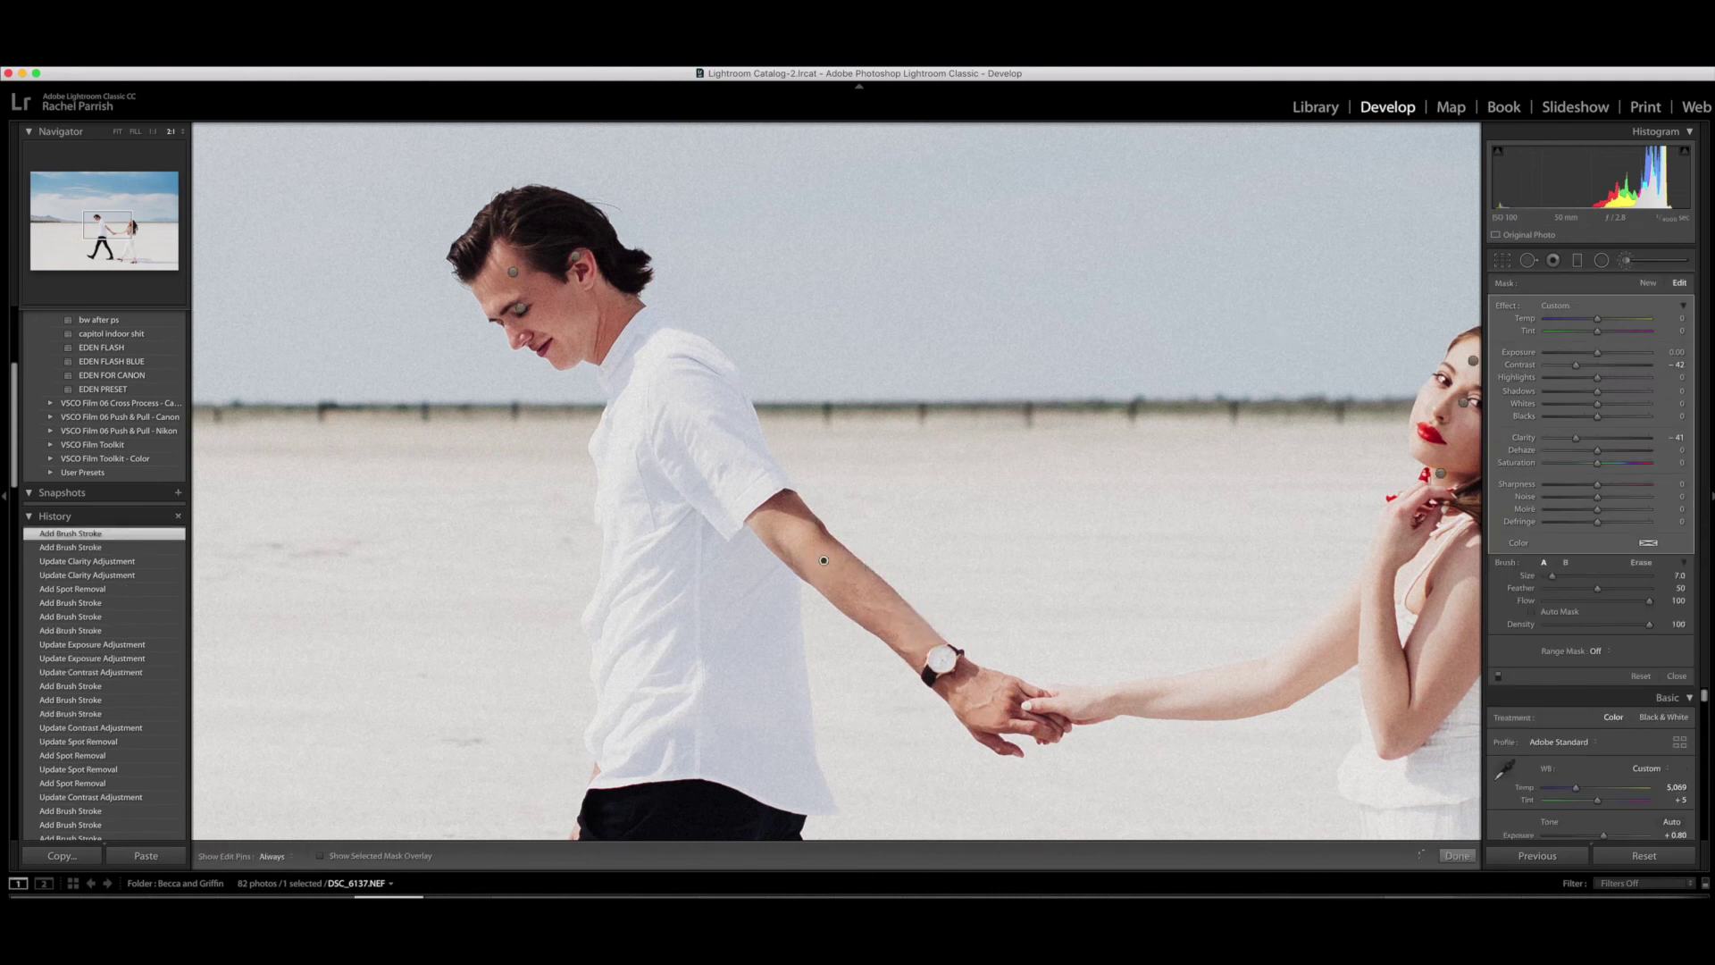
{"action": "left_click_drag", "start_coordinate": [1575, 441], "coordinate": [1455, 447]}
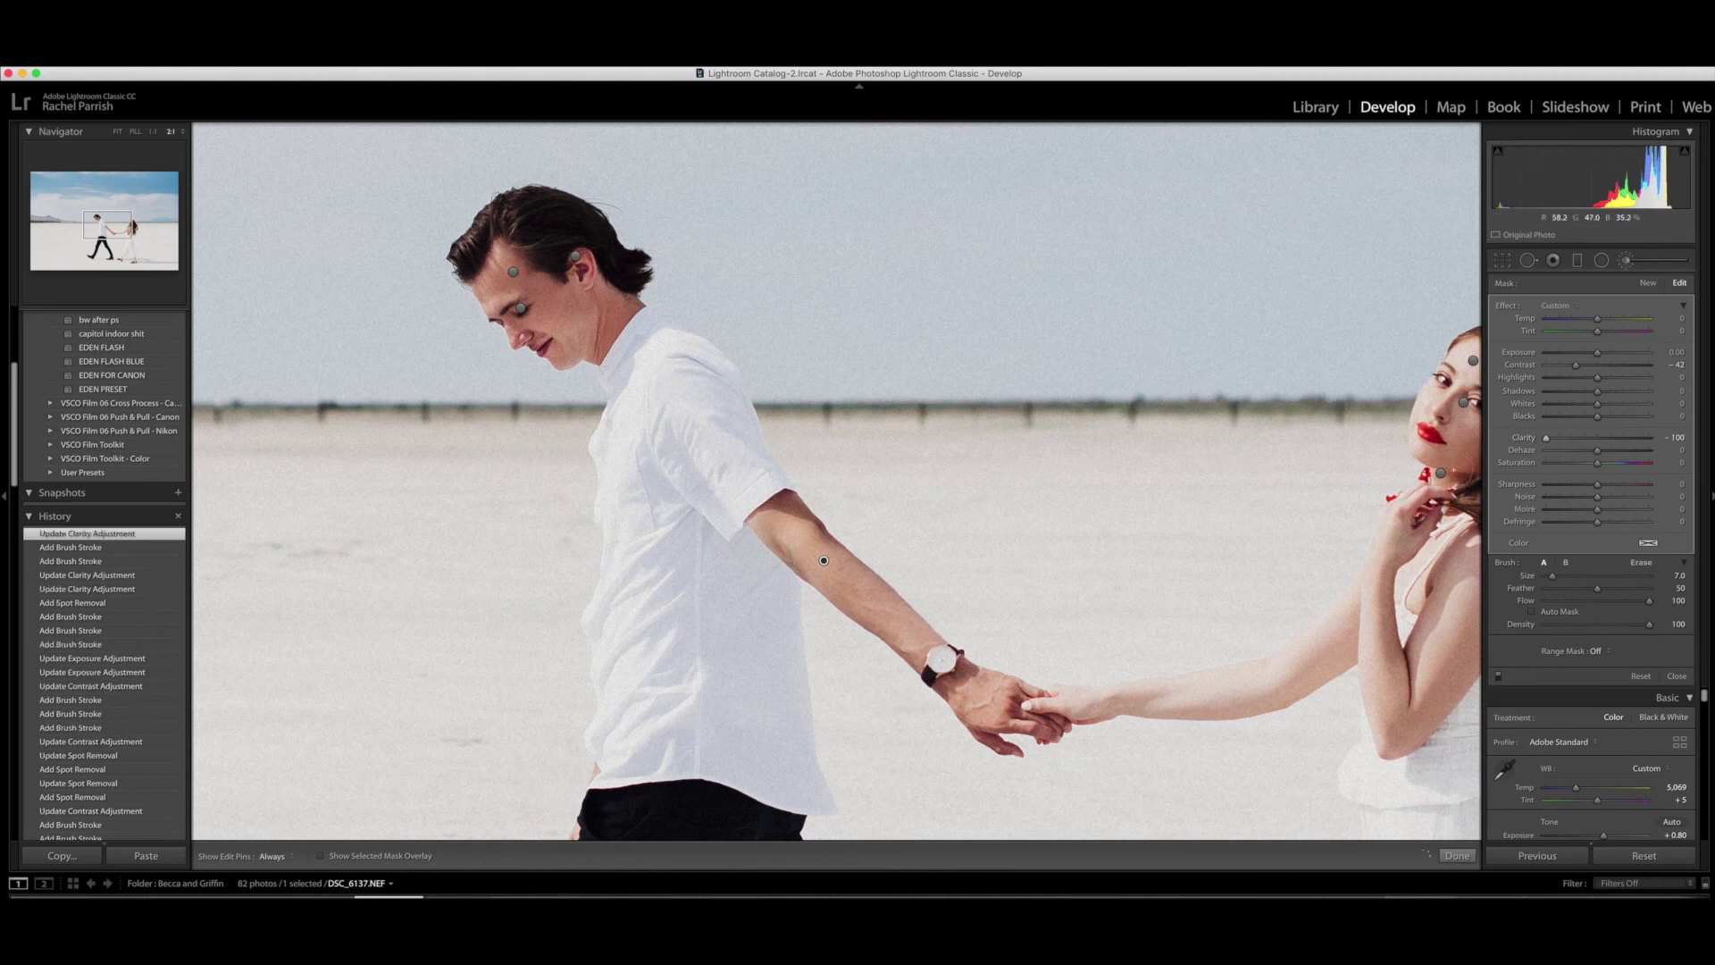
{"action": "key", "text": "h"}
{"action": "key", "text": "h"}
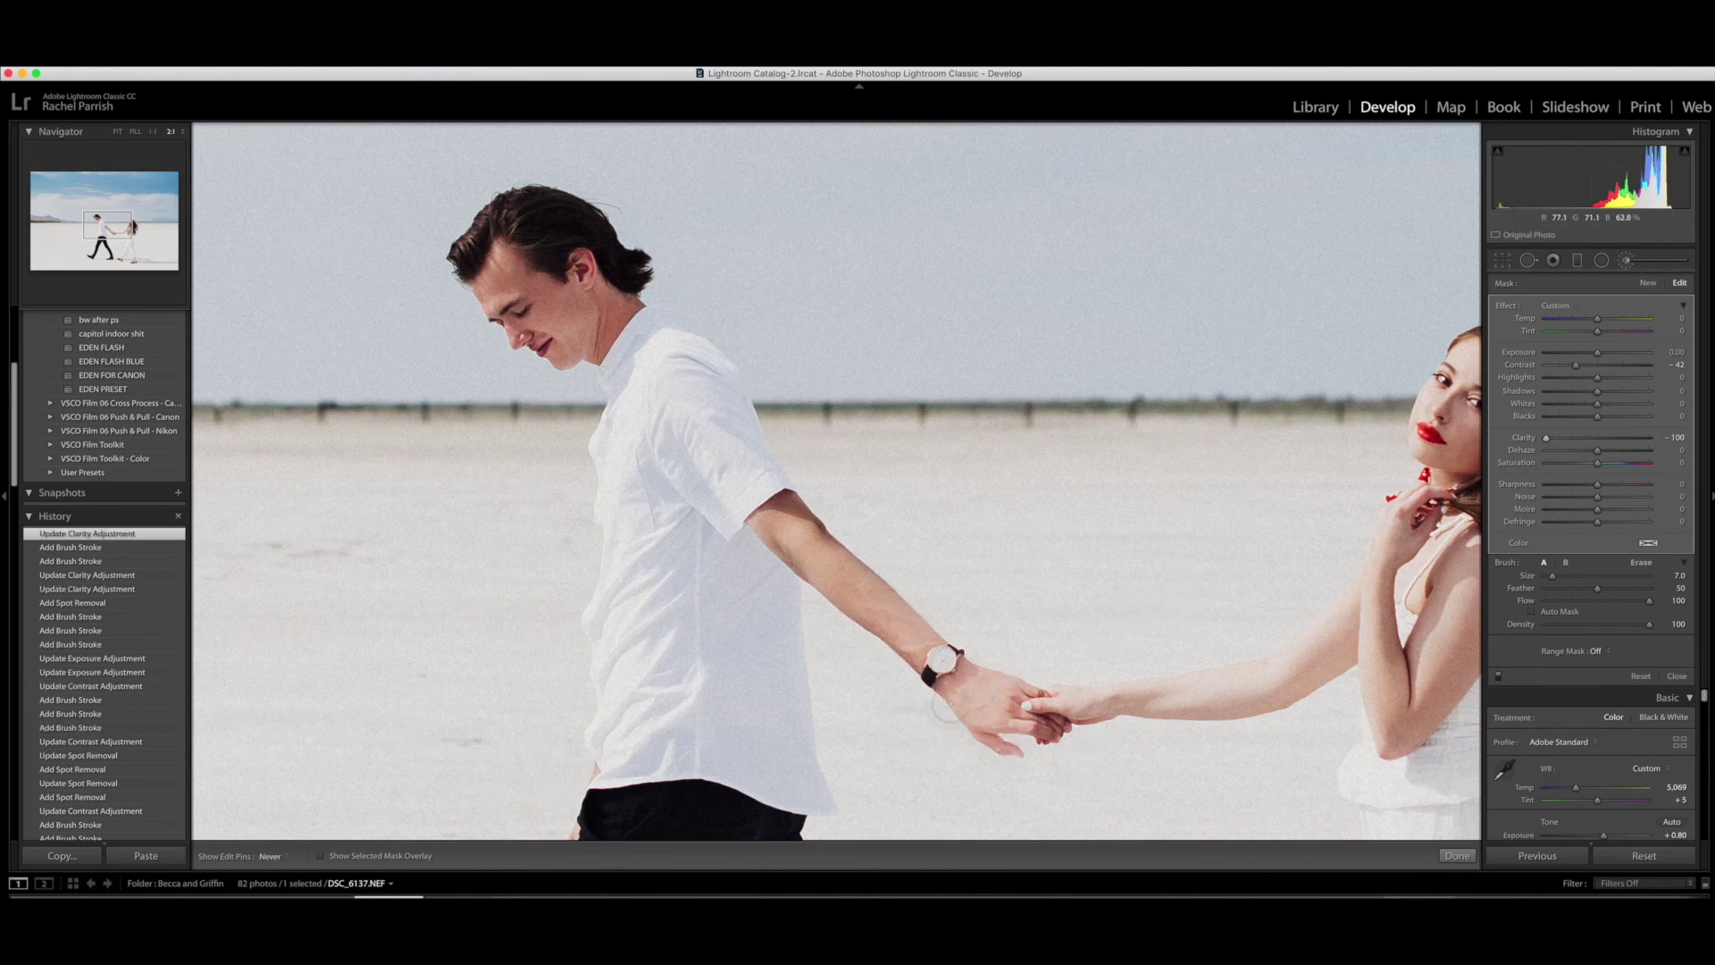
Try a size 7 skin-softening stroke on the woman's forearm, delete that adjustment, and return to the full photo
{"action": "left_click_drag", "start_coordinate": [1265, 678], "coordinate": [1288, 703]}
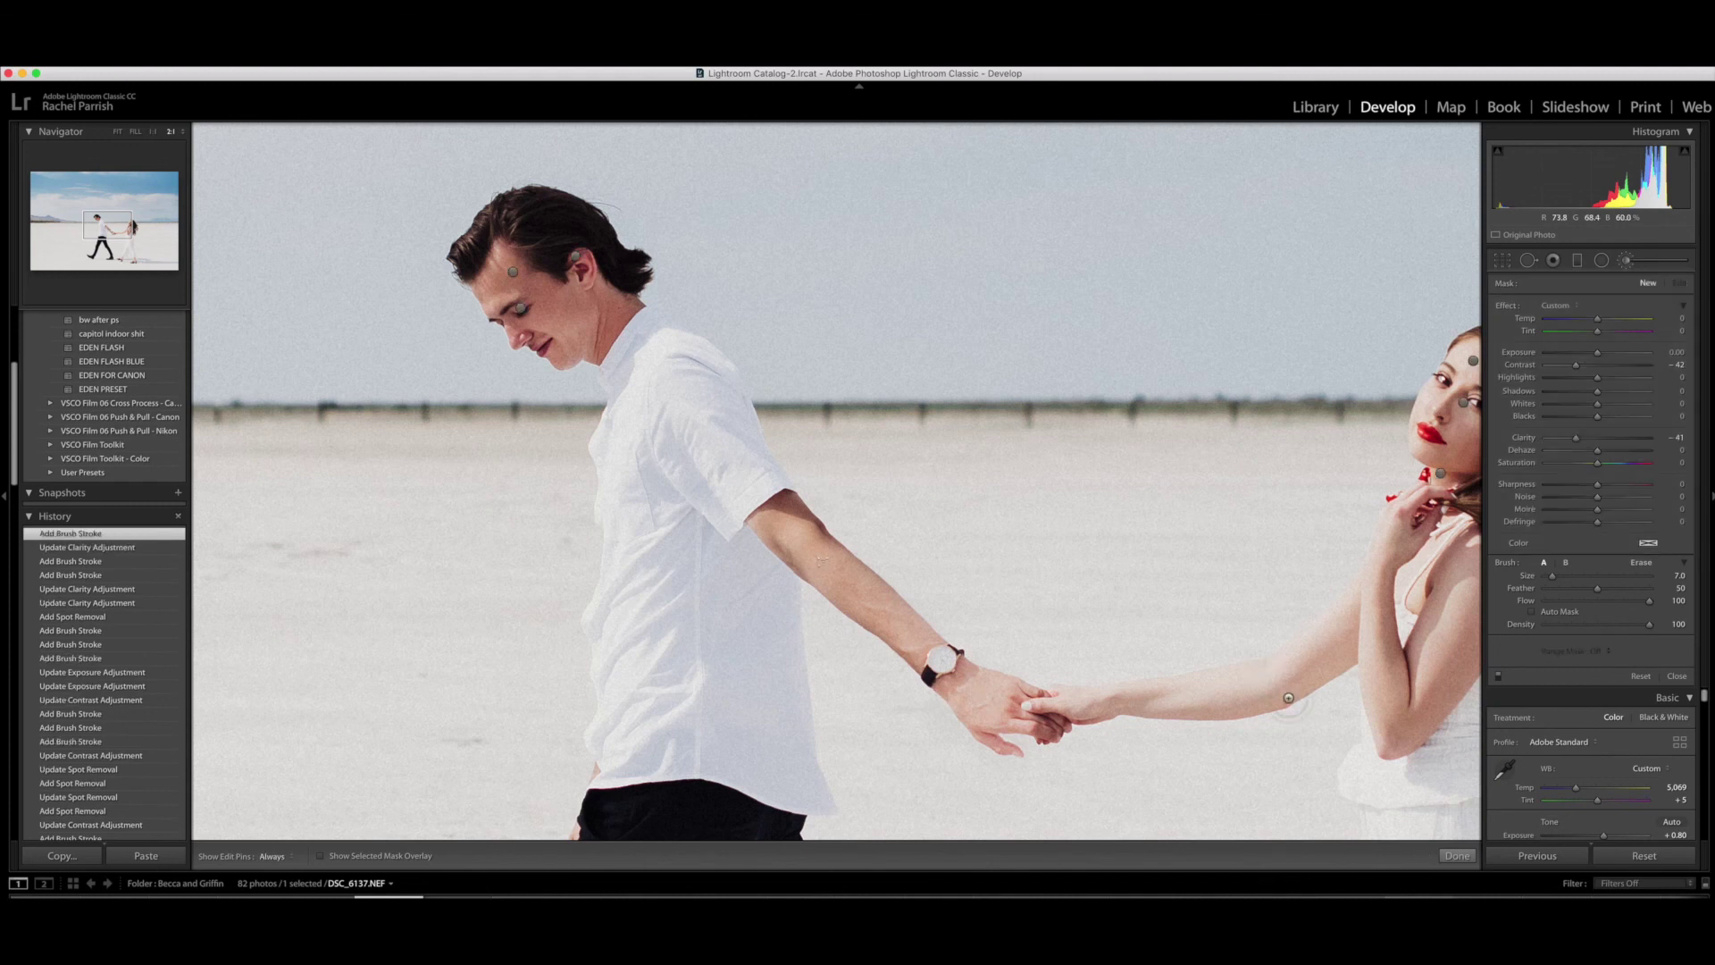
{"action": "key", "text": "Delete"}
{"action": "key", "text": "k"}
{"action": "left_click", "coordinate": [1364, 682]}
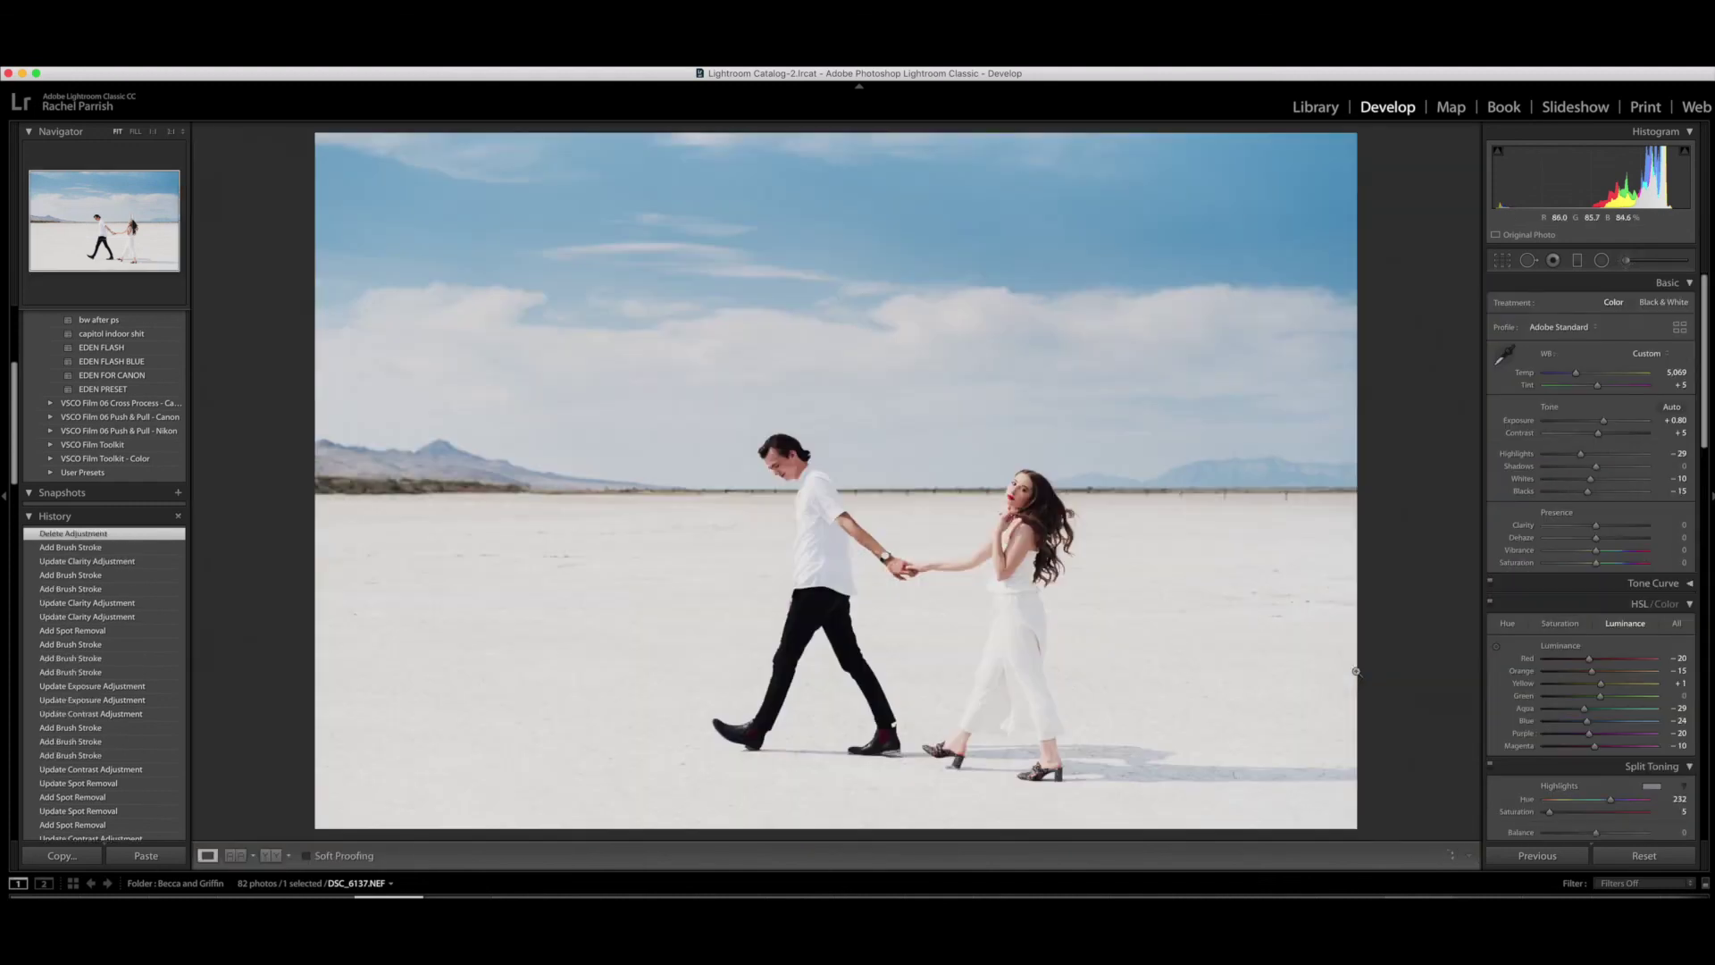